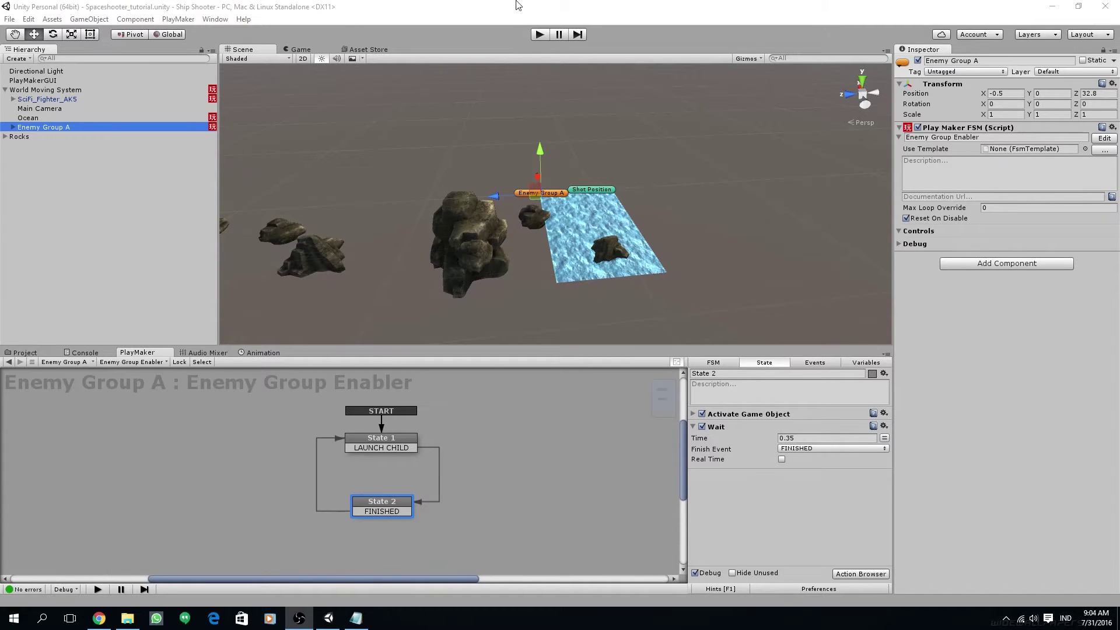
Play-test the current launch behaviour of Enemy Group A in the game and stop the playback.
{"action": "left_click", "coordinate": [540, 35]}
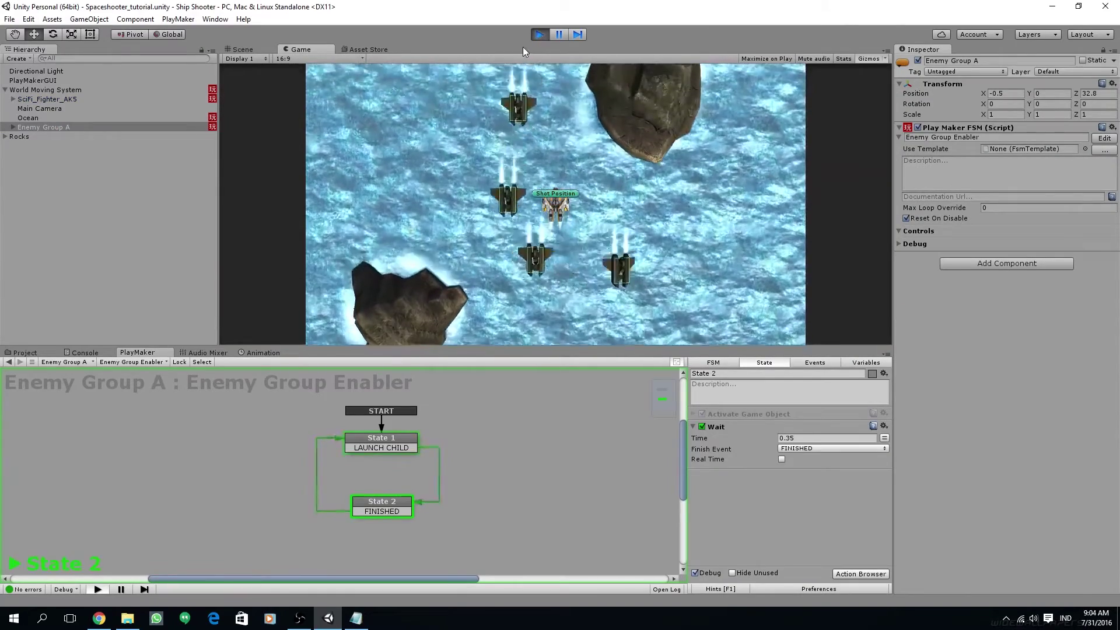
{"action": "left_click", "coordinate": [539, 35]}
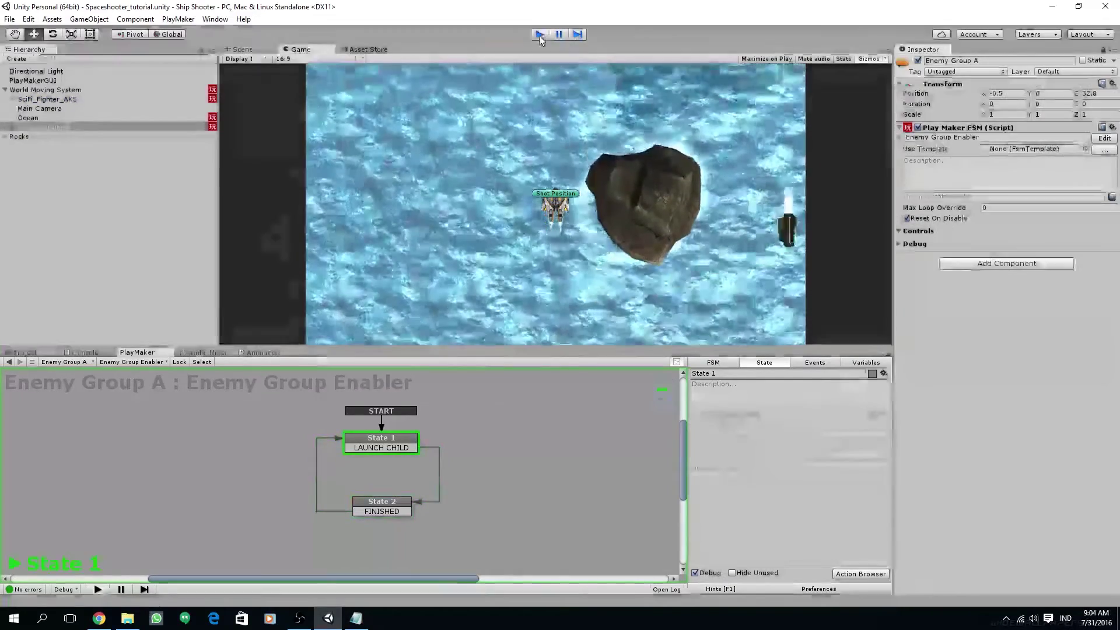
Move Enemy Group A out of World Moving System to the top level of the hierarchy, below Rocks.
{"action": "left_click_drag", "start_coordinate": [492, 164], "coordinate": [515, 183], "text": "alt"}
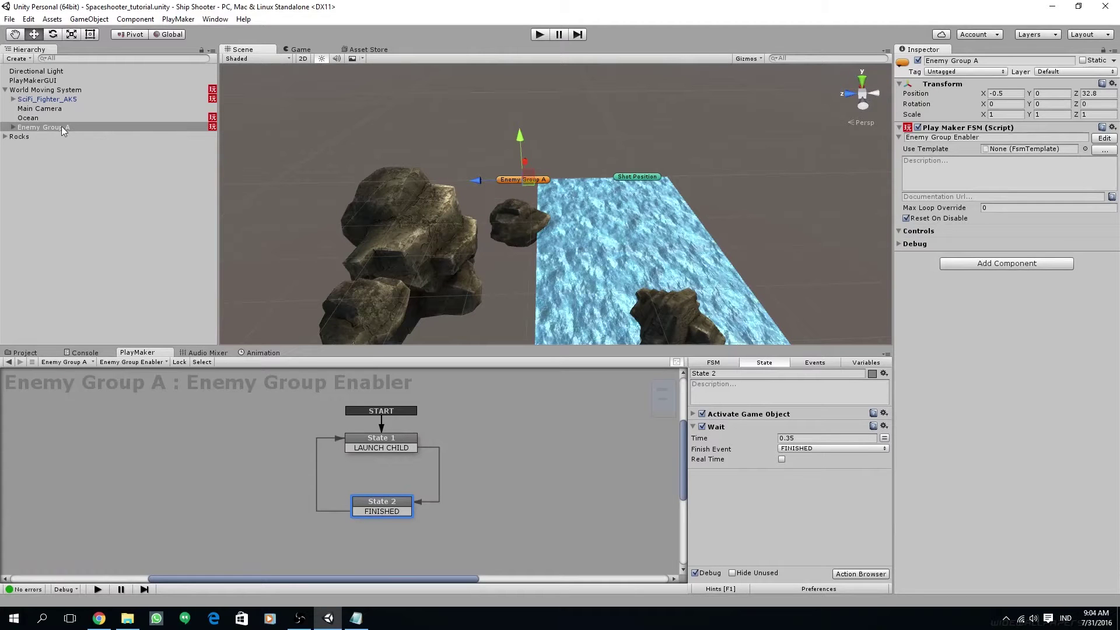
{"action": "left_click_drag", "start_coordinate": [467, 210], "coordinate": [632, 199], "text": "alt"}
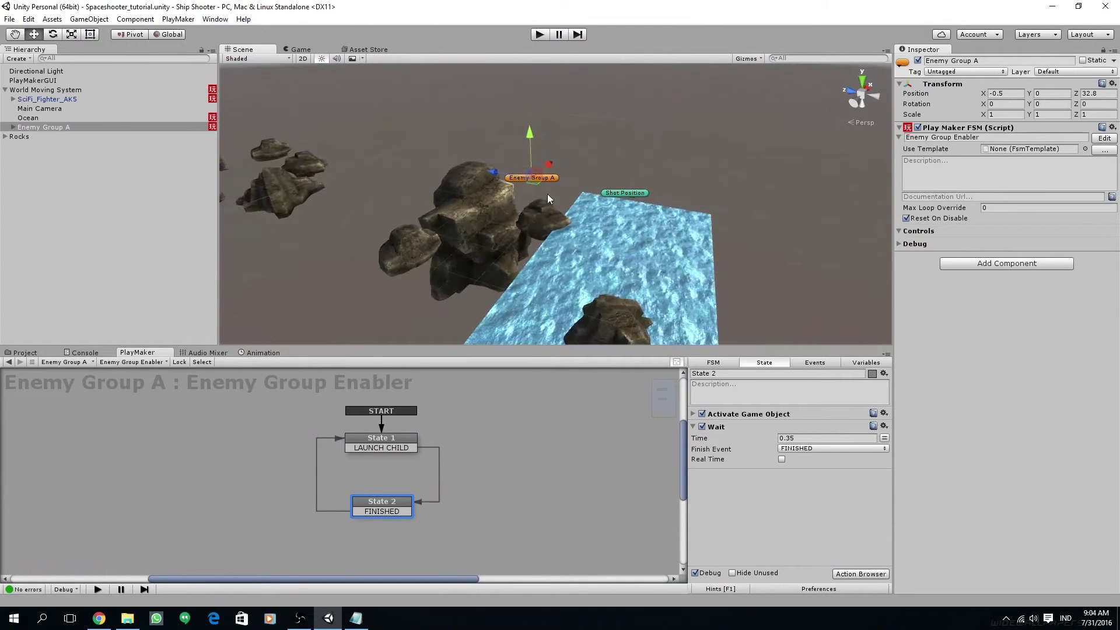
{"action": "left_click_drag", "start_coordinate": [540, 173], "coordinate": [429, 255], "text": "alt"}
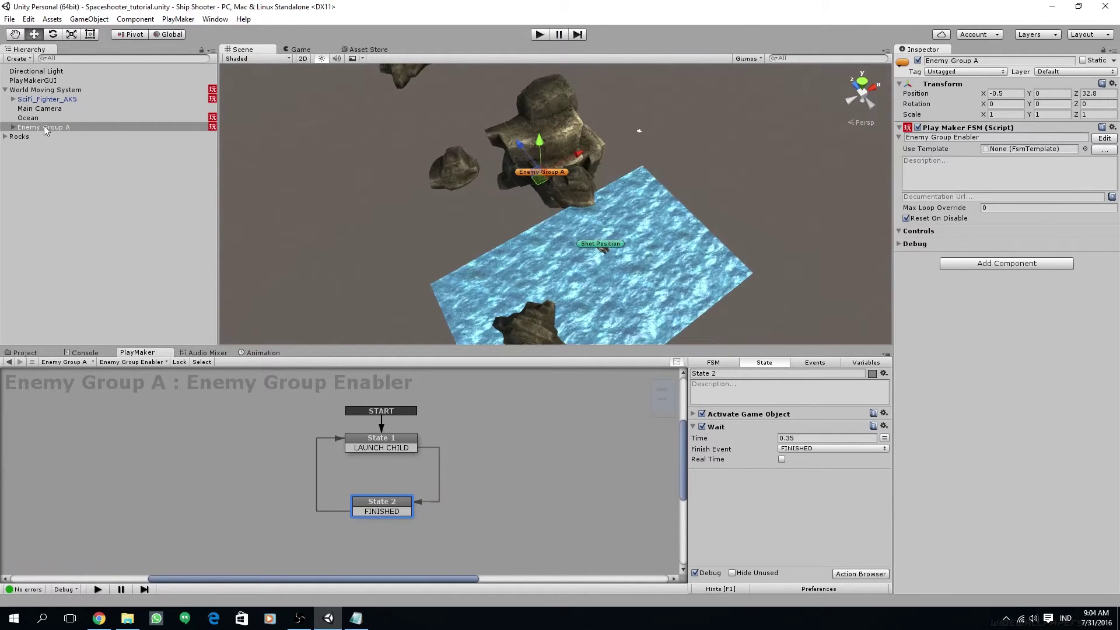
{"action": "left_click_drag", "start_coordinate": [41, 125], "coordinate": [48, 147]}
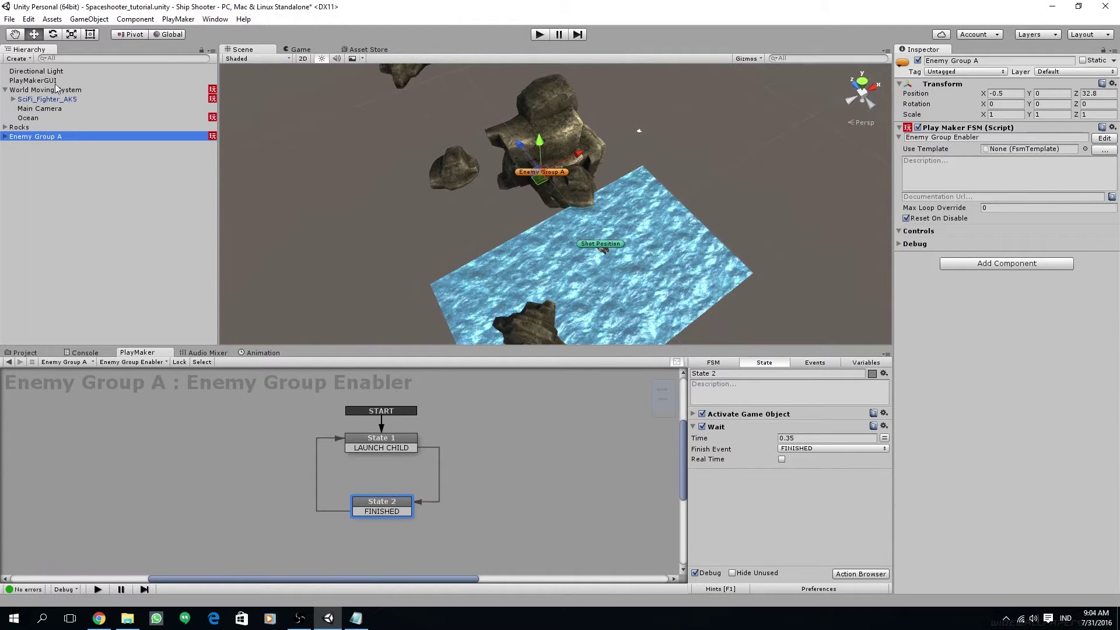
Create an empty game object as a child of World Moving System.
{"action": "left_click_drag", "start_coordinate": [456, 177], "coordinate": [379, 173], "text": "alt"}
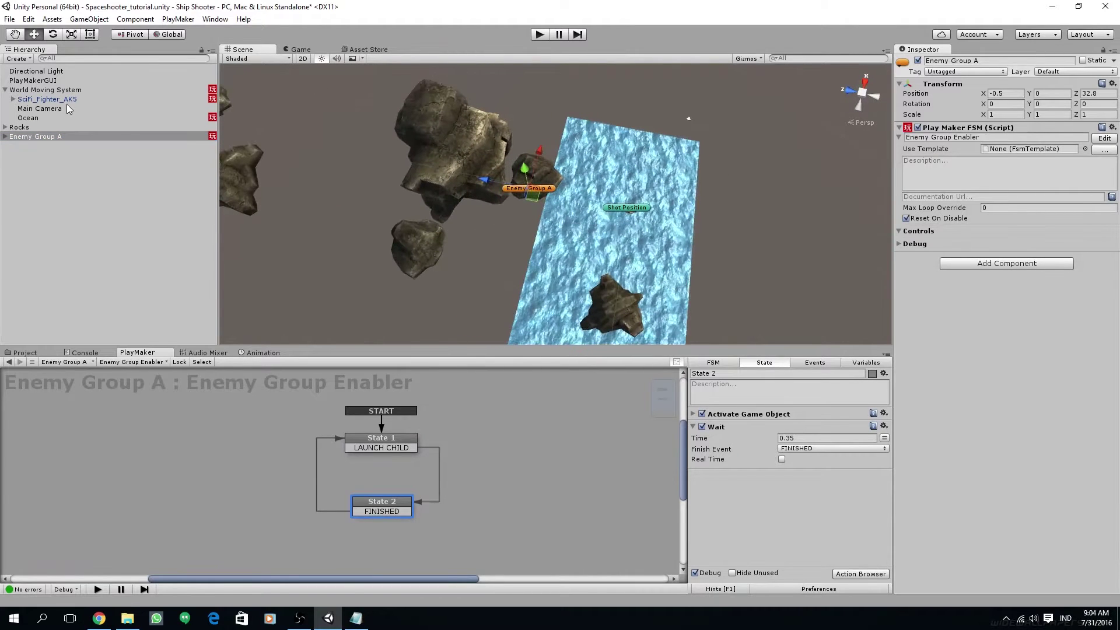
{"action": "left_click", "coordinate": [57, 91]}
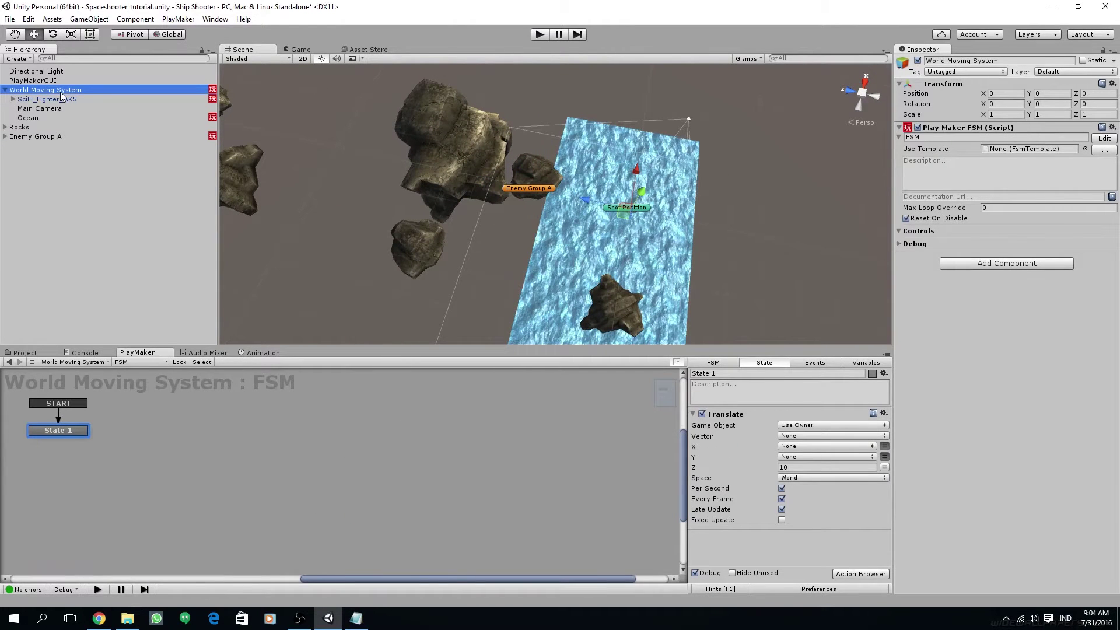
{"action": "right_click", "coordinate": [61, 92]}
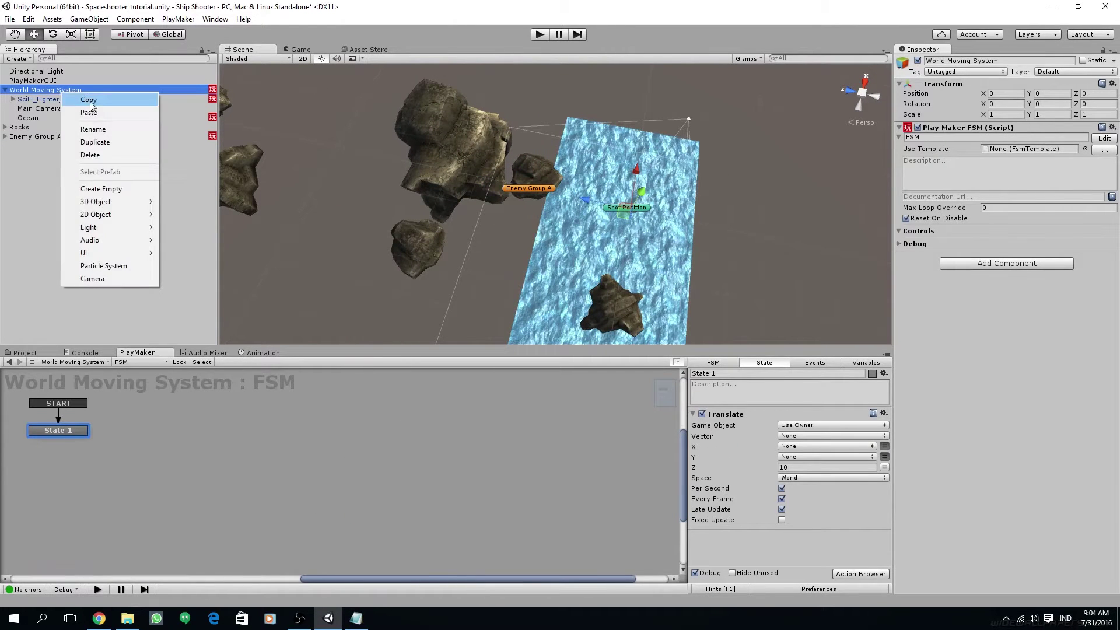
{"action": "left_click", "coordinate": [101, 189]}
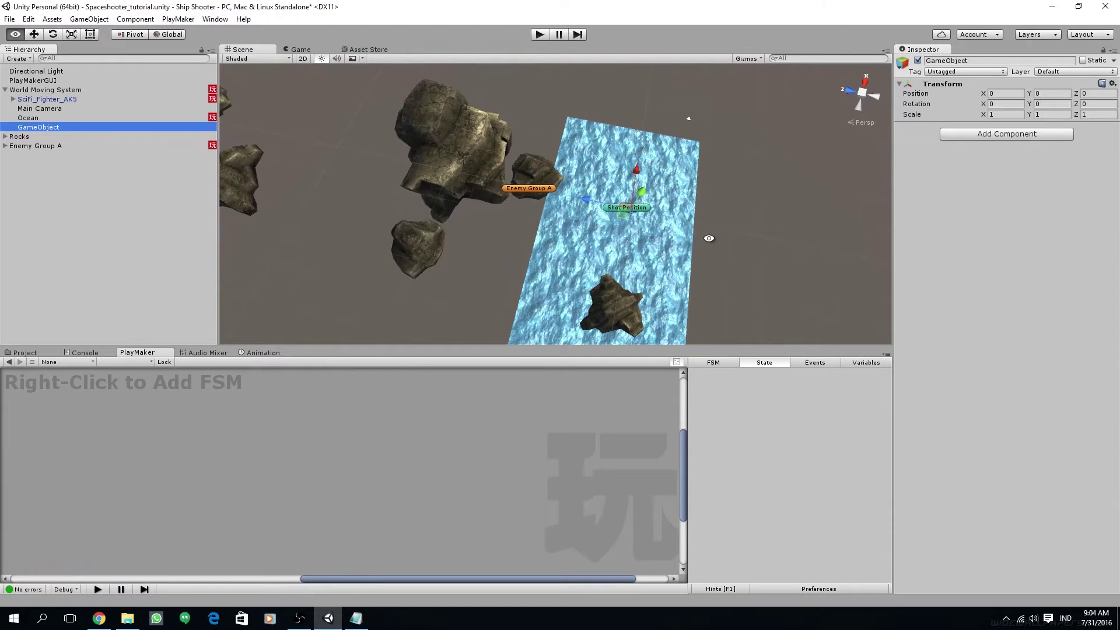
Add a Box Collider to the new empty object, widen its X size to 69.65, and check its span in the game view.
{"action": "left_click_drag", "start_coordinate": [709, 238], "coordinate": [722, 132], "text": "alt"}
{"action": "left_click", "coordinate": [1002, 134]}
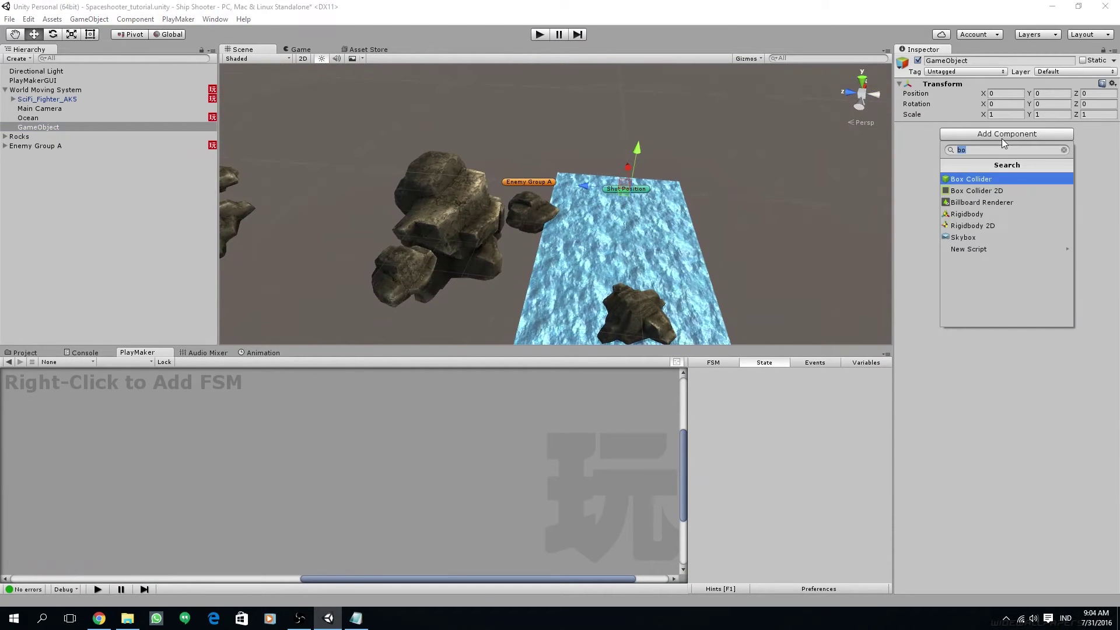
{"action": "left_click", "coordinate": [979, 179]}
{"action": "left_click_drag", "start_coordinate": [589, 251], "coordinate": [672, 225], "text": "alt"}
{"action": "left_click_drag", "start_coordinate": [986, 186], "coordinate": [93, 186]}
{"action": "left_click", "coordinate": [300, 49]}
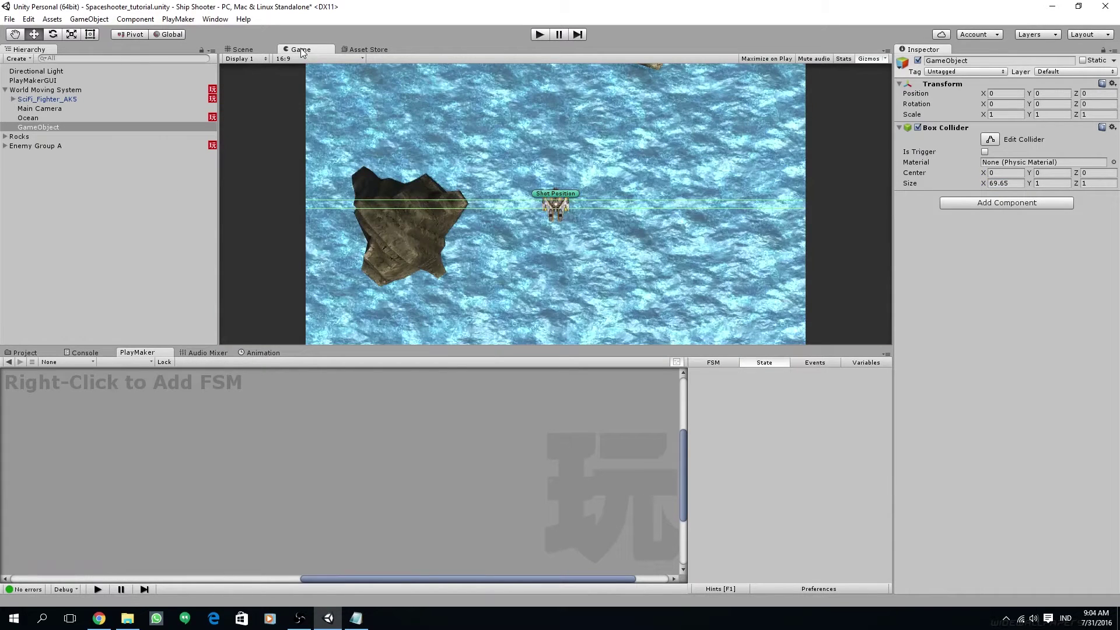
Move the collider object forward along Z to 21.5, checking in the game view that it lies outside the camera's view.
{"action": "left_click", "coordinate": [258, 52]}
{"action": "left_click_drag", "start_coordinate": [477, 271], "coordinate": [563, 178], "text": "alt"}
{"action": "left_click", "coordinate": [299, 49]}
{"action": "key", "text": "ctrl+1"}
{"action": "left_click", "coordinate": [300, 49]}
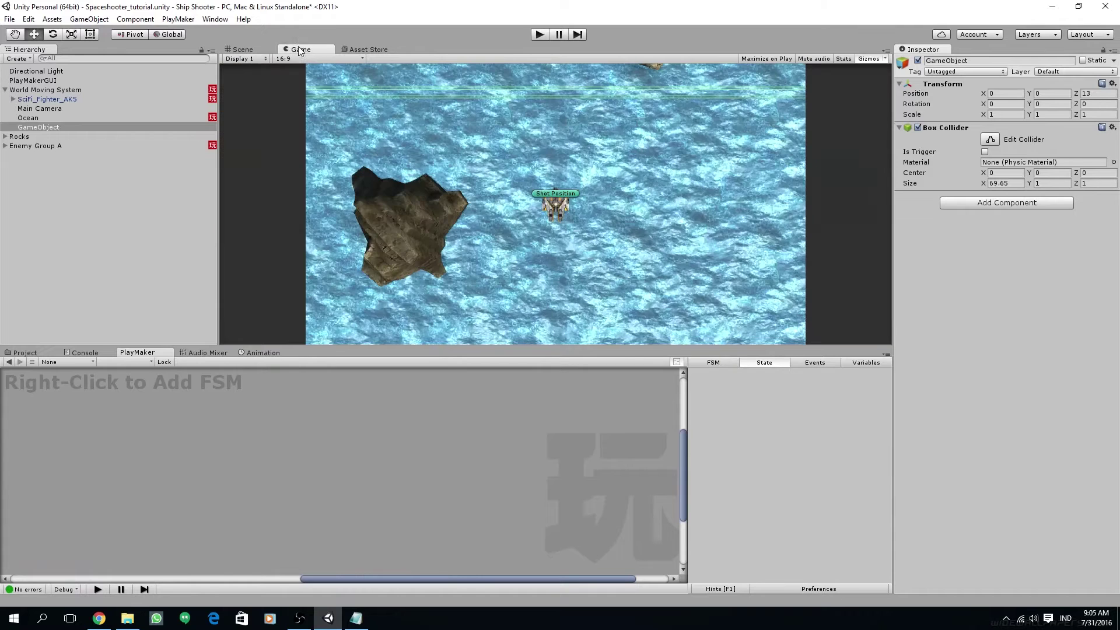
{"action": "left_click", "coordinate": [261, 52]}
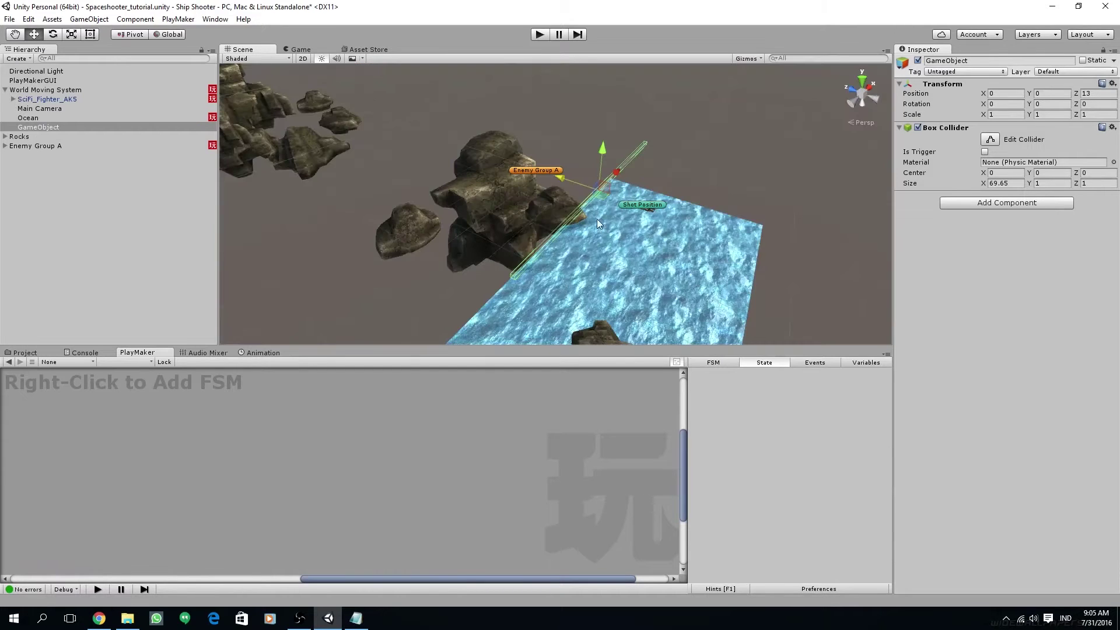
{"action": "left_click_drag", "start_coordinate": [568, 173], "coordinate": [535, 181]}
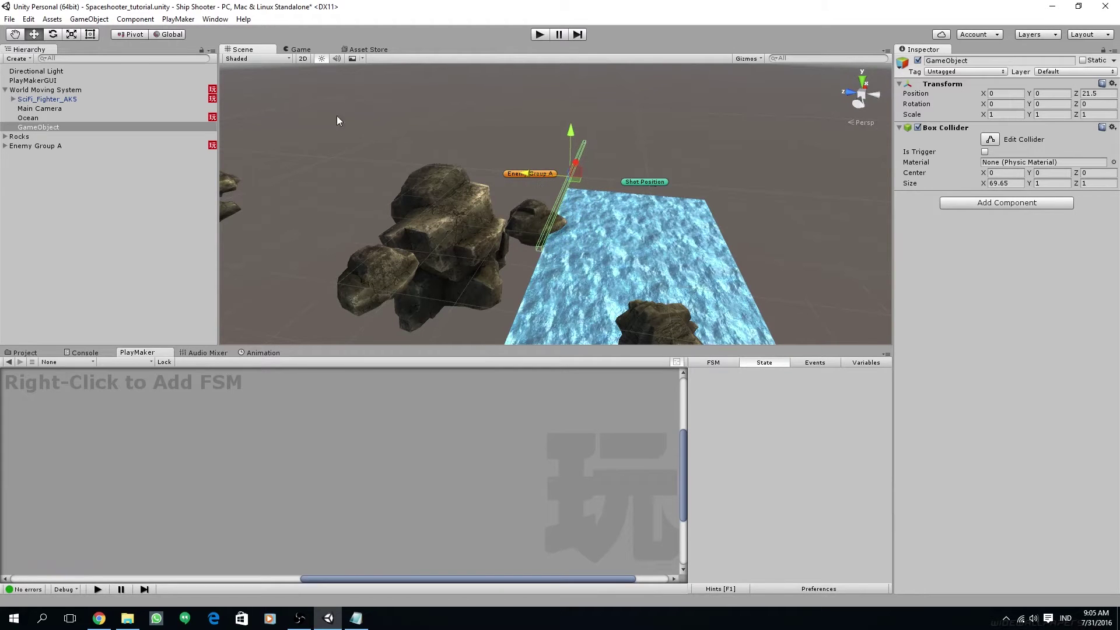
{"action": "left_click", "coordinate": [297, 50]}
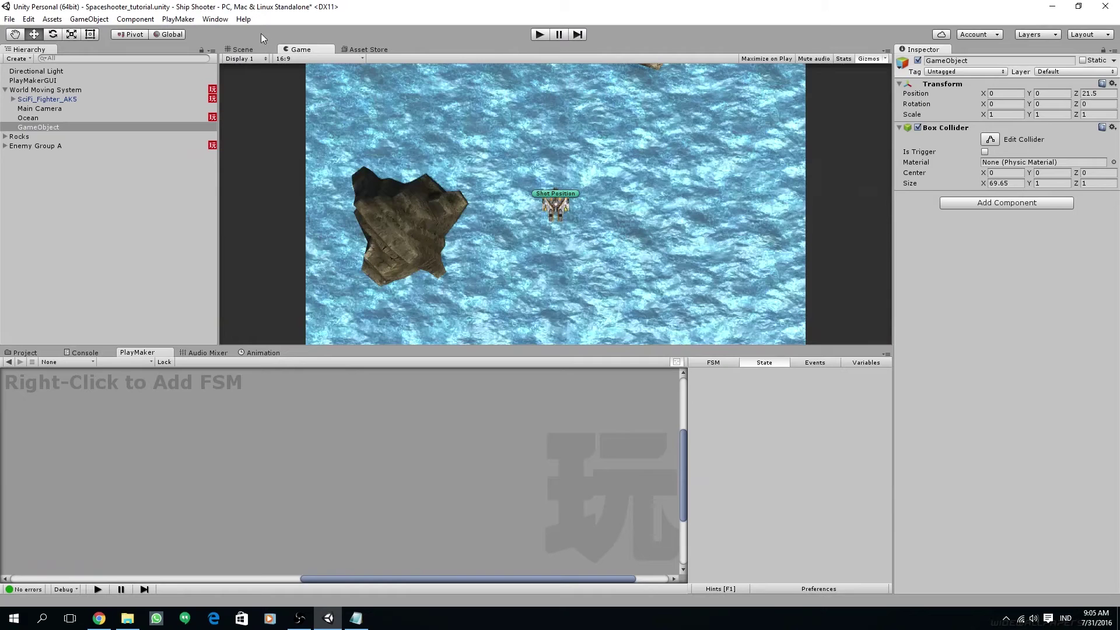
{"action": "left_click", "coordinate": [241, 49]}
Make the object's Box Collider a trigger and rename the object as Enemy Trigger.
{"action": "scroll", "coordinate": [640, 223], "scroll_direction": "up", "scroll_amount": 2}
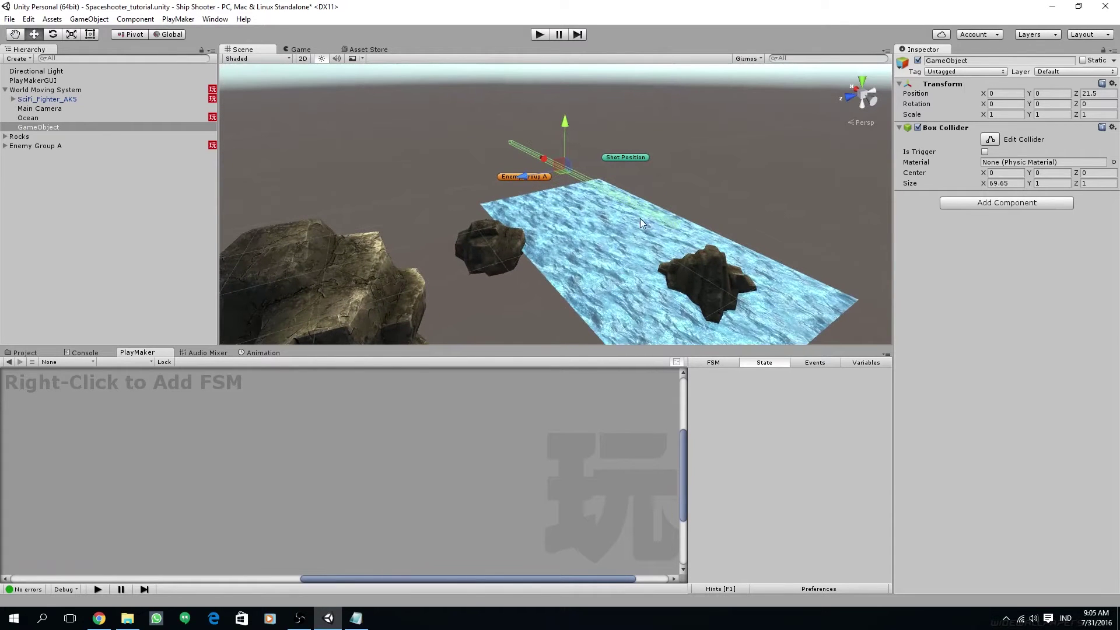
{"action": "left_click", "coordinate": [985, 152]}
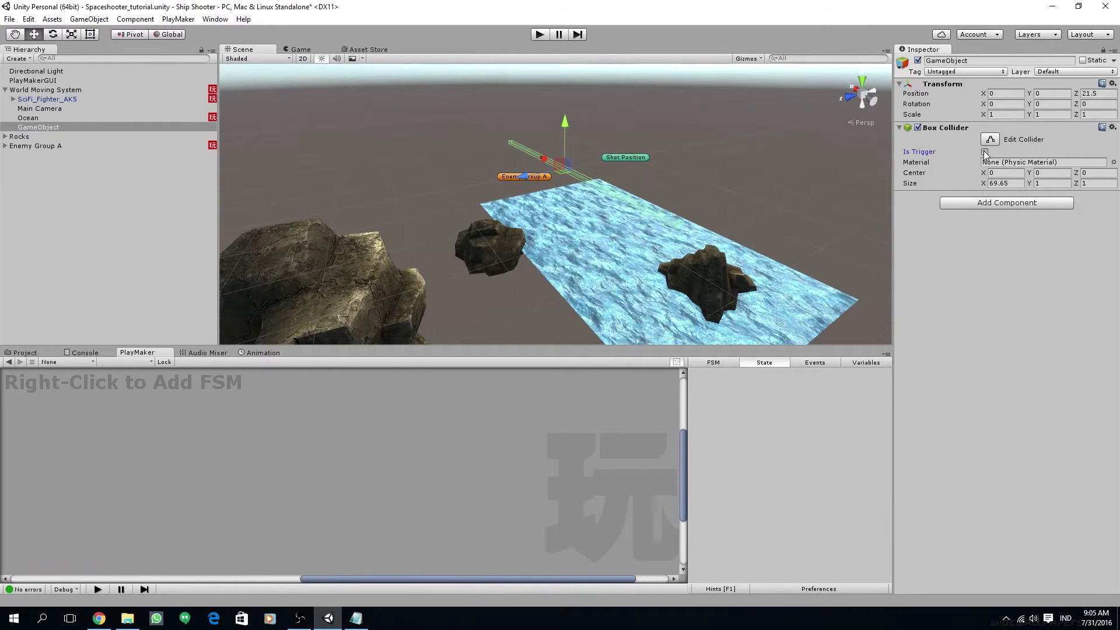
{"action": "left_click", "coordinate": [945, 60]}
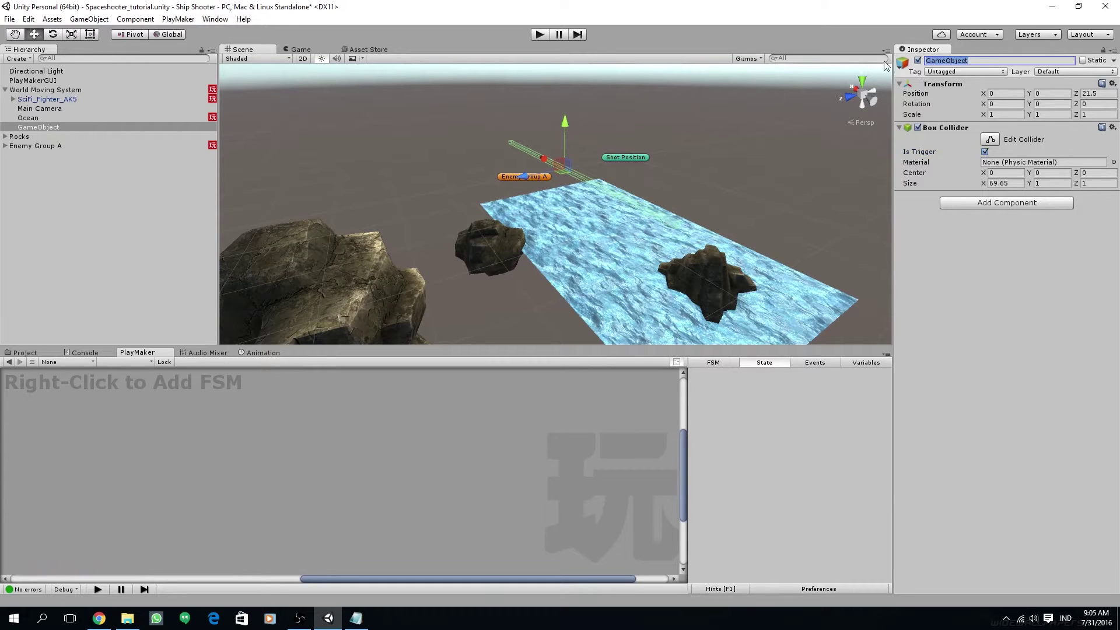
{"action": "type", "text": "Enemy Trigger"}
{"action": "key", "text": "Return"}
Add a Rigidbody to Enemy Group A and turn off its Use Gravity option.
{"action": "left_click", "coordinate": [55, 146]}
{"action": "left_click_drag", "start_coordinate": [507, 188], "coordinate": [647, 210], "text": "alt"}
{"action": "left_click", "coordinate": [1006, 264]}
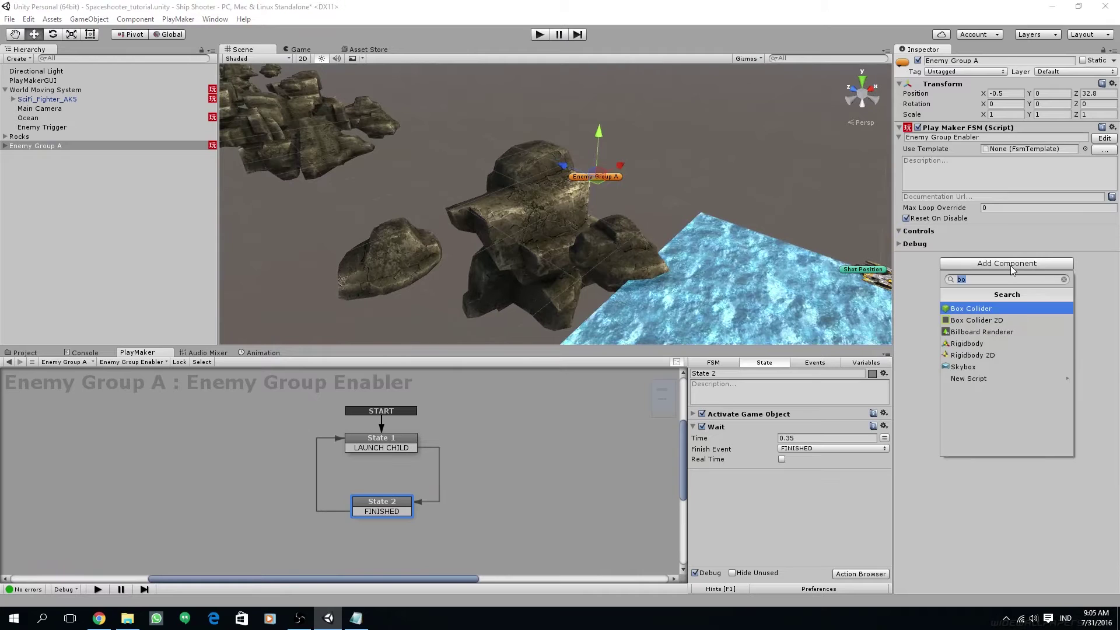
{"action": "left_click", "coordinate": [985, 350]}
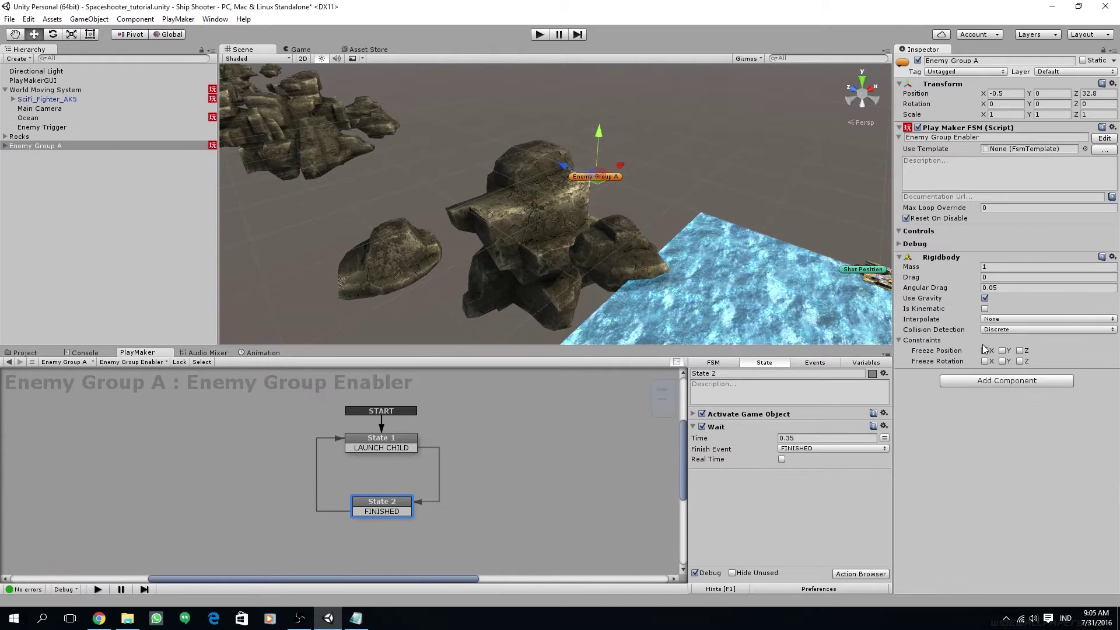
{"action": "left_click", "coordinate": [985, 298]}
Add a Box Collider to Enemy Group A and set its size to 0.5 in X, Y and Z.
{"action": "left_click", "coordinate": [998, 381]}
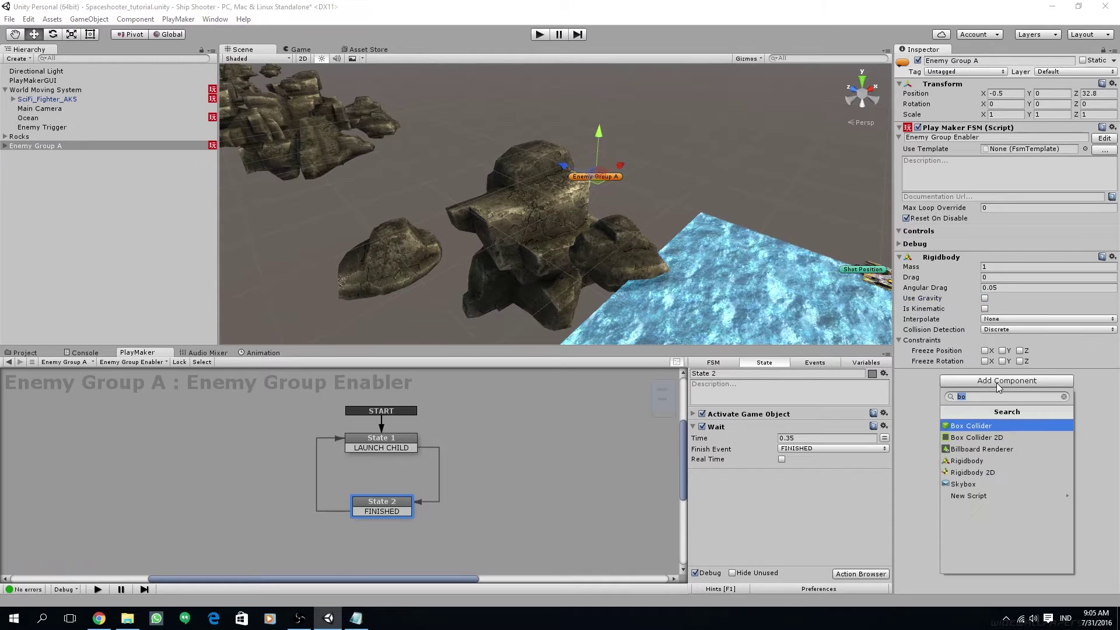
{"action": "left_click", "coordinate": [995, 426]}
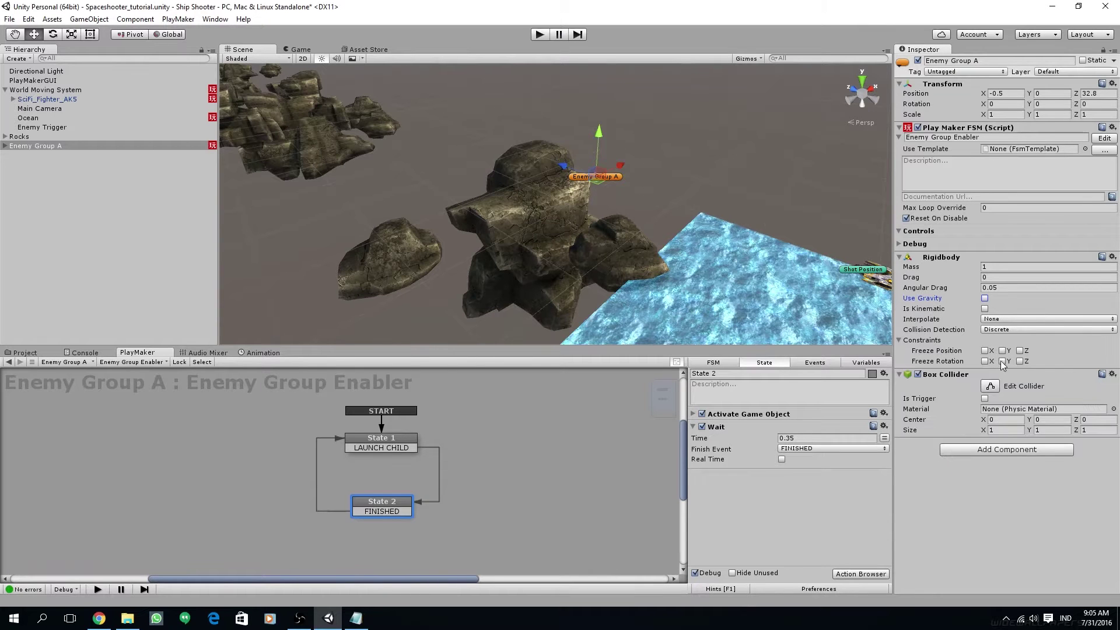
{"action": "left_click", "coordinate": [1012, 431]}
{"action": "type", "text": ".5"}
{"action": "left_click", "coordinate": [1053, 433]}
{"action": "type", "text": ".5"}
{"action": "left_click", "coordinate": [1092, 433]}
Assign the Enemy Spawner tag to the Enemy Trigger object.
{"action": "left_click", "coordinate": [44, 128]}
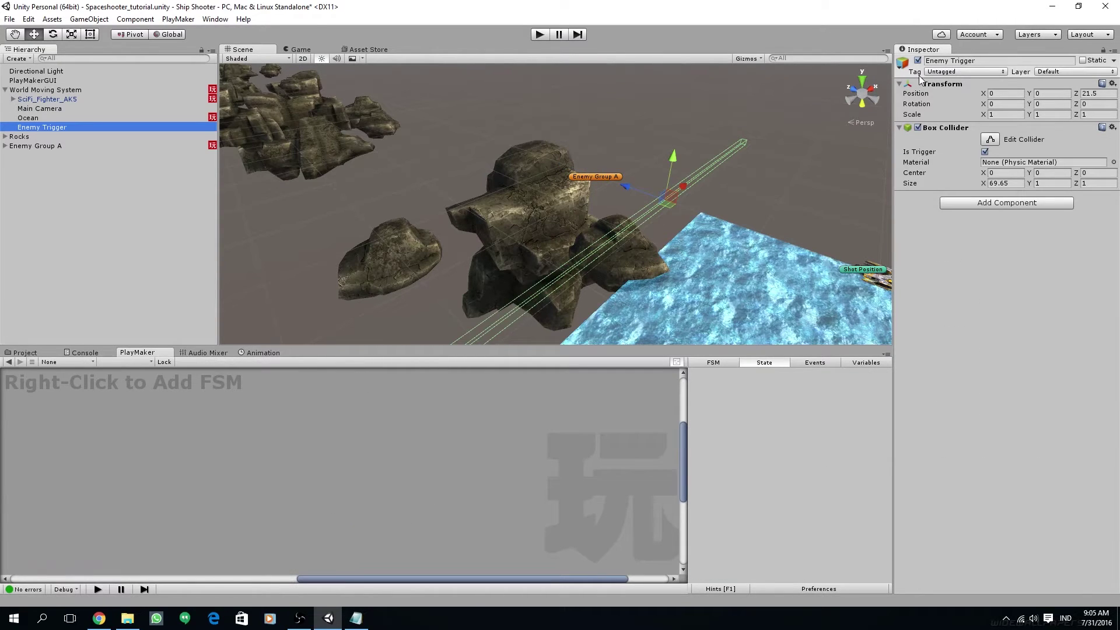
{"action": "left_click", "coordinate": [962, 73]}
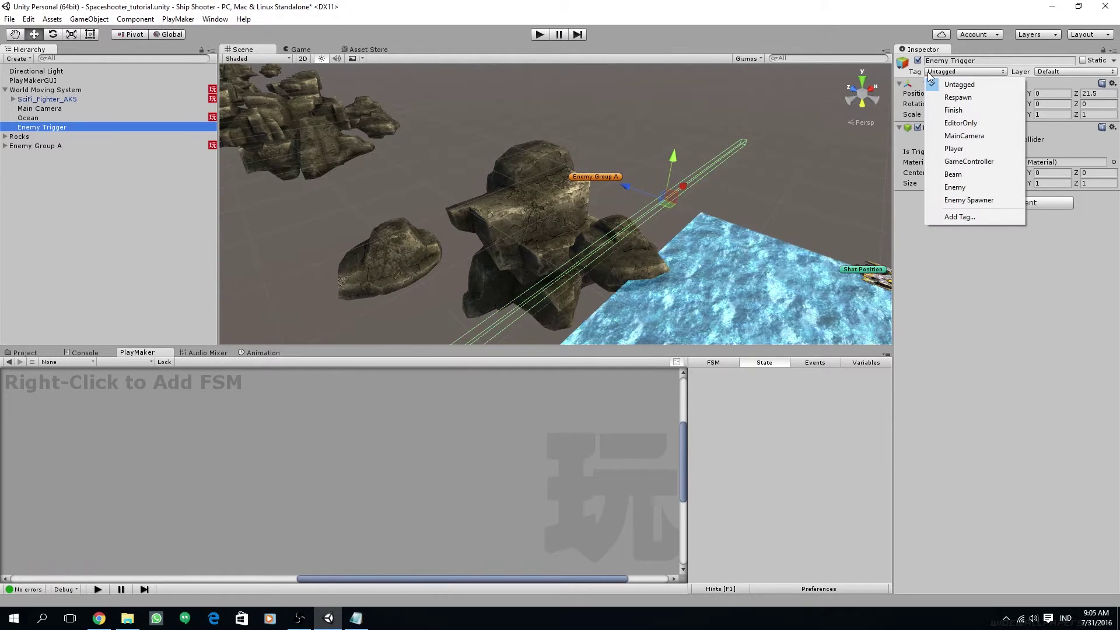
{"action": "left_click", "coordinate": [965, 201]}
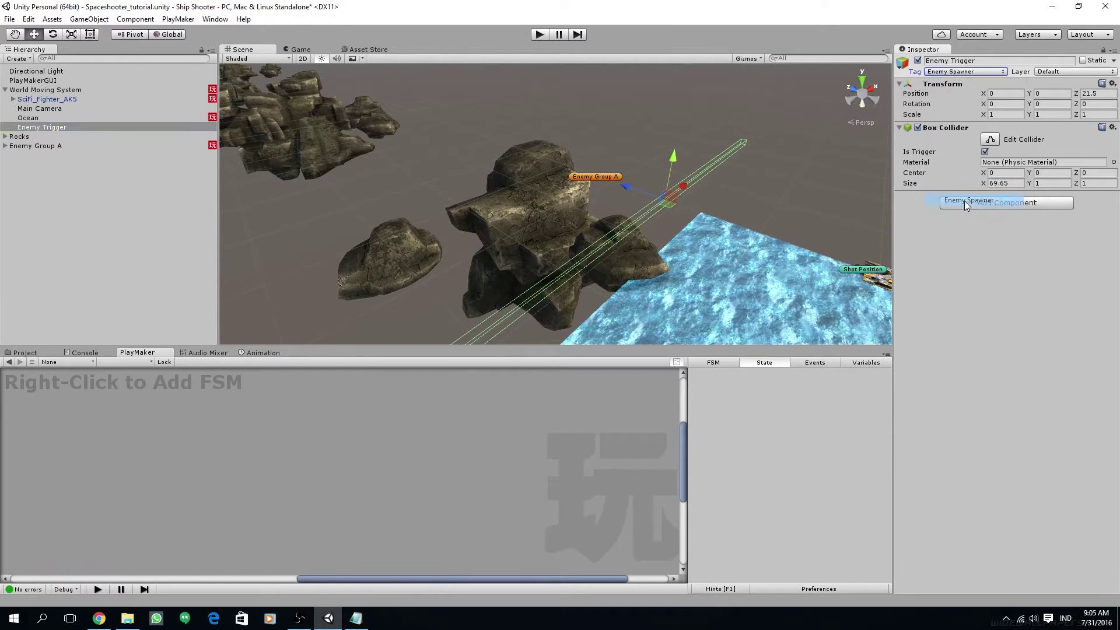
{"action": "left_click", "coordinate": [955, 72]}
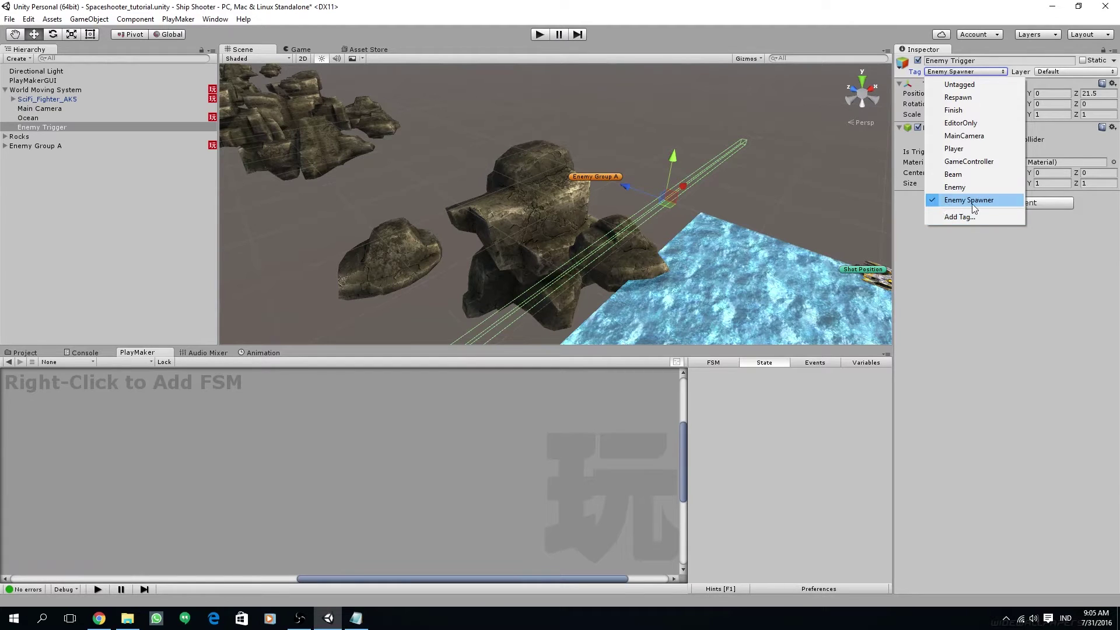
Rename State 1 in Enemy Group A's Enemy Group Enabler FSM as Iterate Child.
{"action": "left_click_drag", "start_coordinate": [659, 215], "coordinate": [689, 239], "text": "alt"}
{"action": "middle_click_drag", "start_coordinate": [688, 240], "coordinate": [717, 240]}
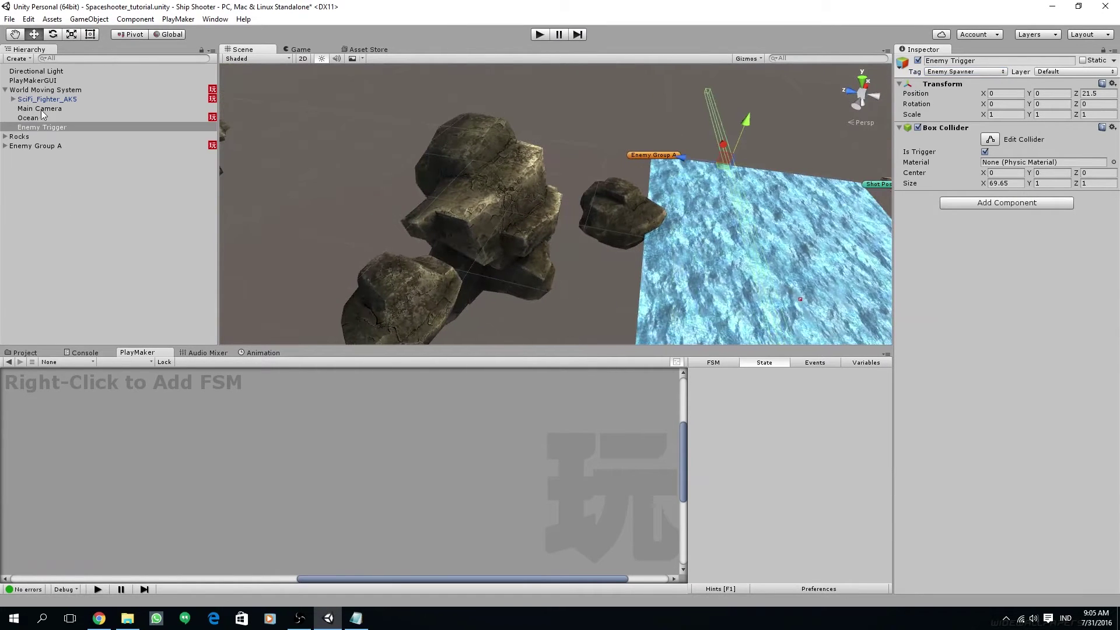
{"action": "left_click", "coordinate": [36, 146]}
{"action": "key", "text": "f"}
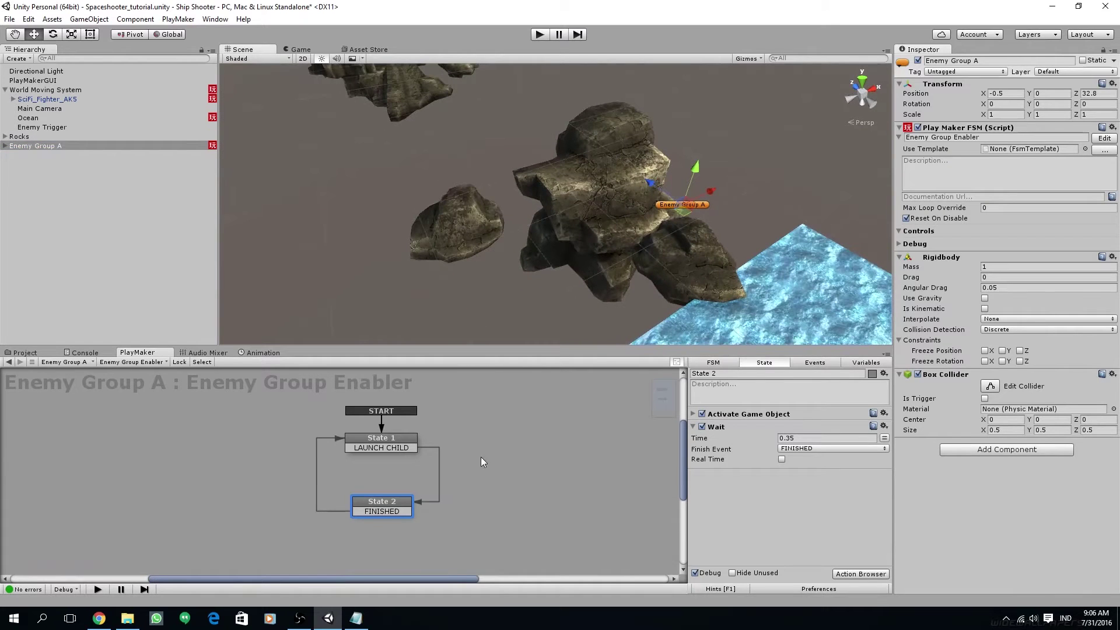
{"action": "left_click", "coordinate": [410, 454]}
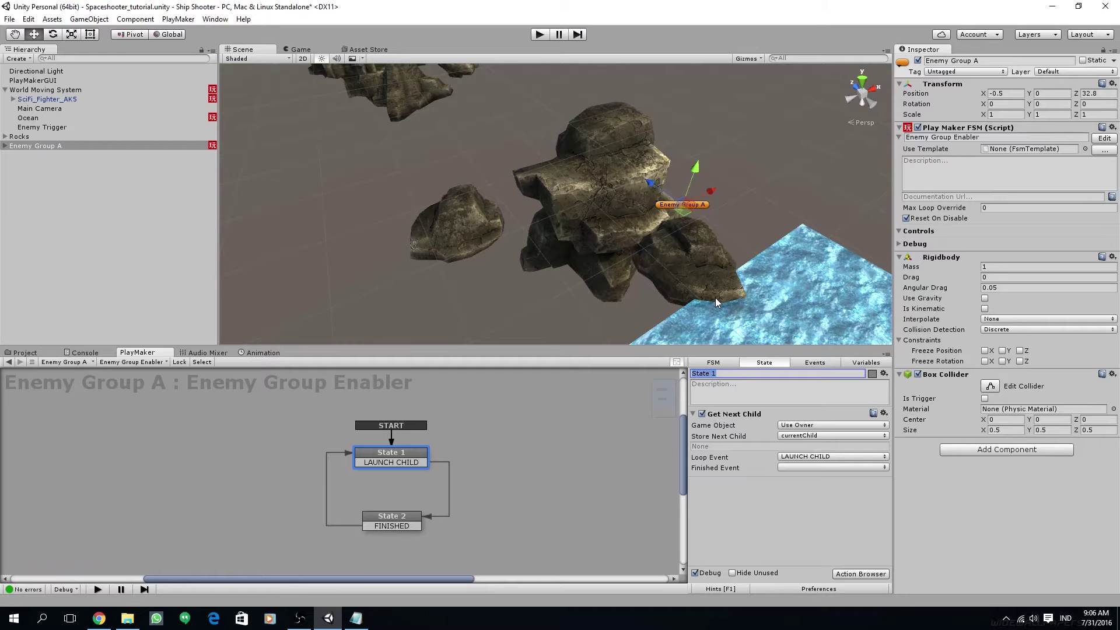
{"action": "type", "text": "Iterate Child"}
Rename State 2 in the Enemy Group Enabler FSM as Activate Child.
{"action": "left_click", "coordinate": [399, 522]}
{"action": "left_click", "coordinate": [722, 376]}
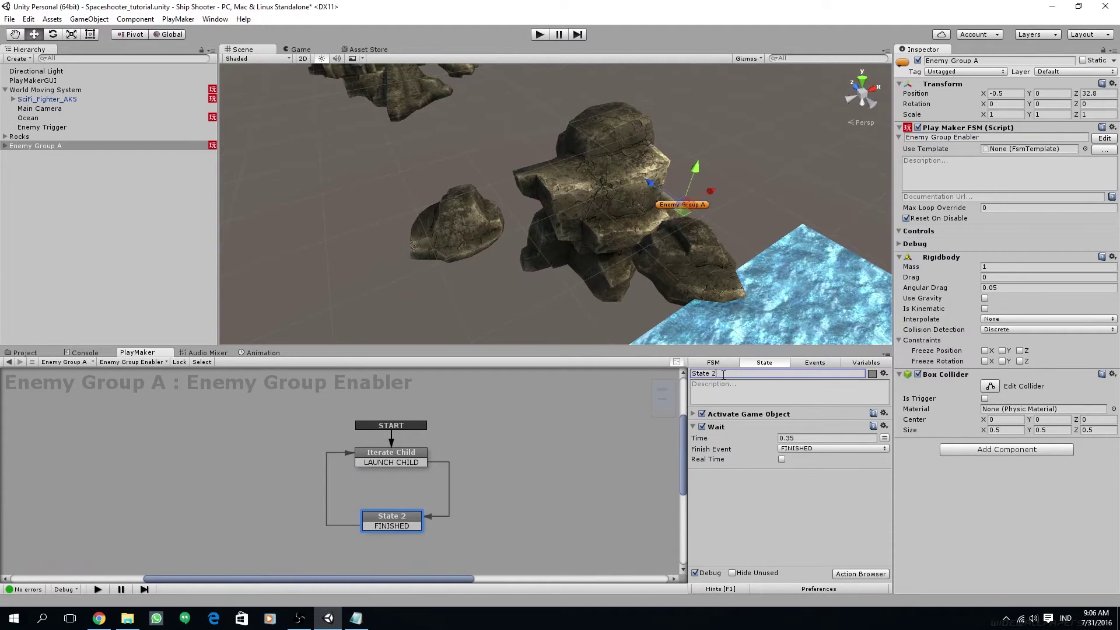
{"action": "type", "text": "Launch"}
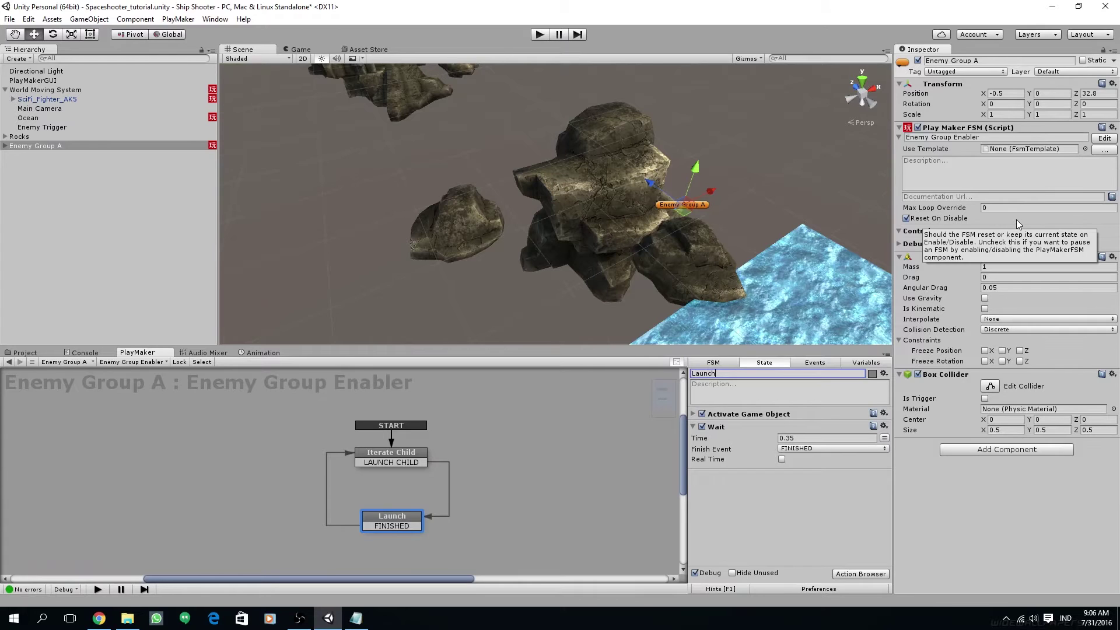
{"action": "key", "text": "BackSpace"}
{"action": "key", "text": "BackSpace"}
{"action": "key", "text": "BackSpace"}
{"action": "key", "text": "BackSpace"}
{"action": "key", "text": "BackSpace"}
{"action": "key", "text": "BackSpace"}
{"action": "type", "text": "Activate Child"}
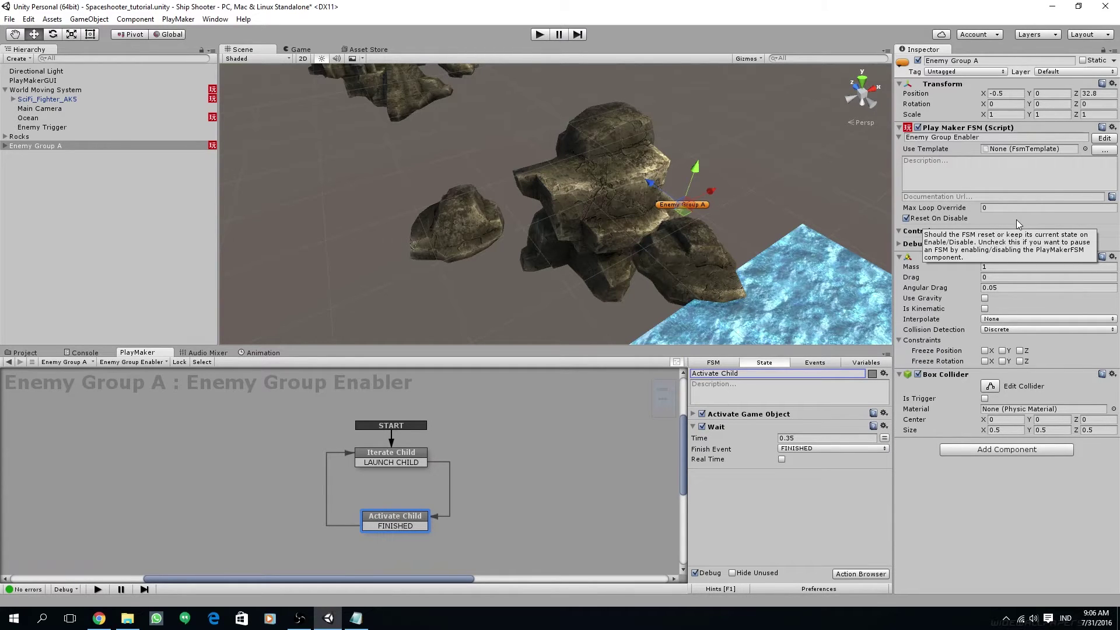
Add a new state to the Enemy Group Enabler FSM and name it Wait for Trigger.
{"action": "right_click", "coordinate": [513, 388]}
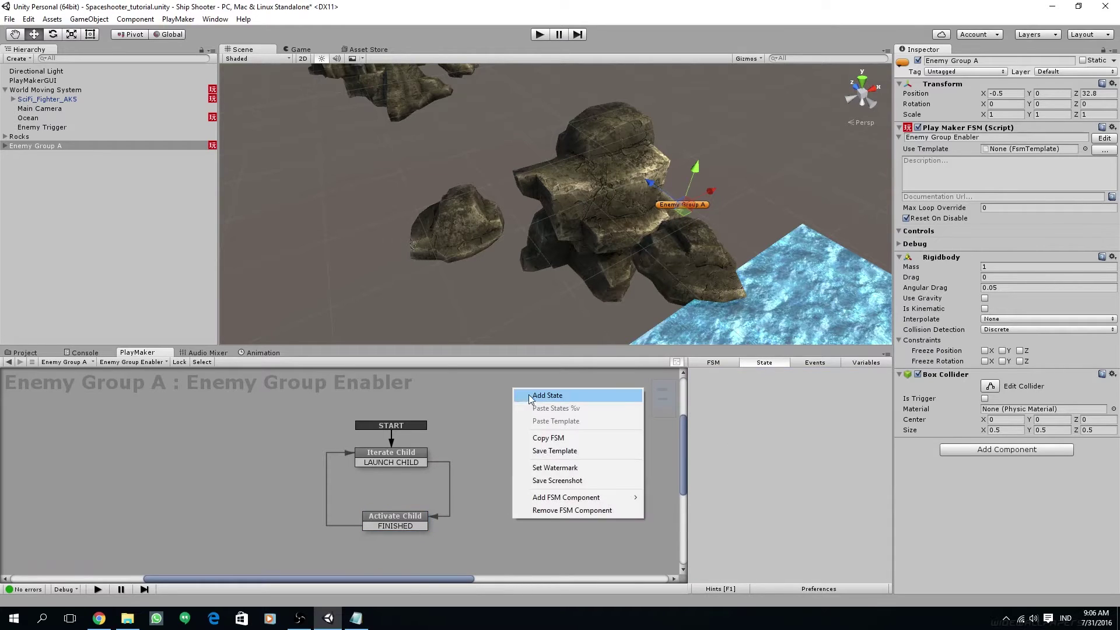
{"action": "left_click", "coordinate": [520, 399]}
{"action": "left_click_drag", "start_coordinate": [520, 408], "coordinate": [510, 420]}
{"action": "left_click", "coordinate": [759, 373]}
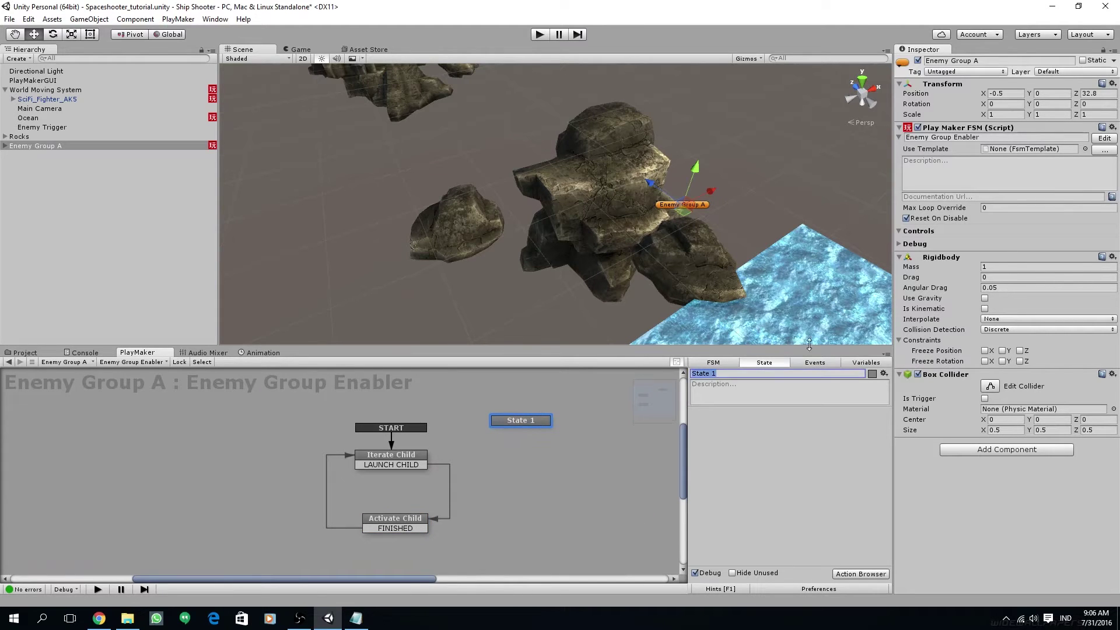
{"action": "type", "text": "Wait T"}
{"action": "key", "text": "BackSpace"}
{"action": "type", "text": "for Trigger"}
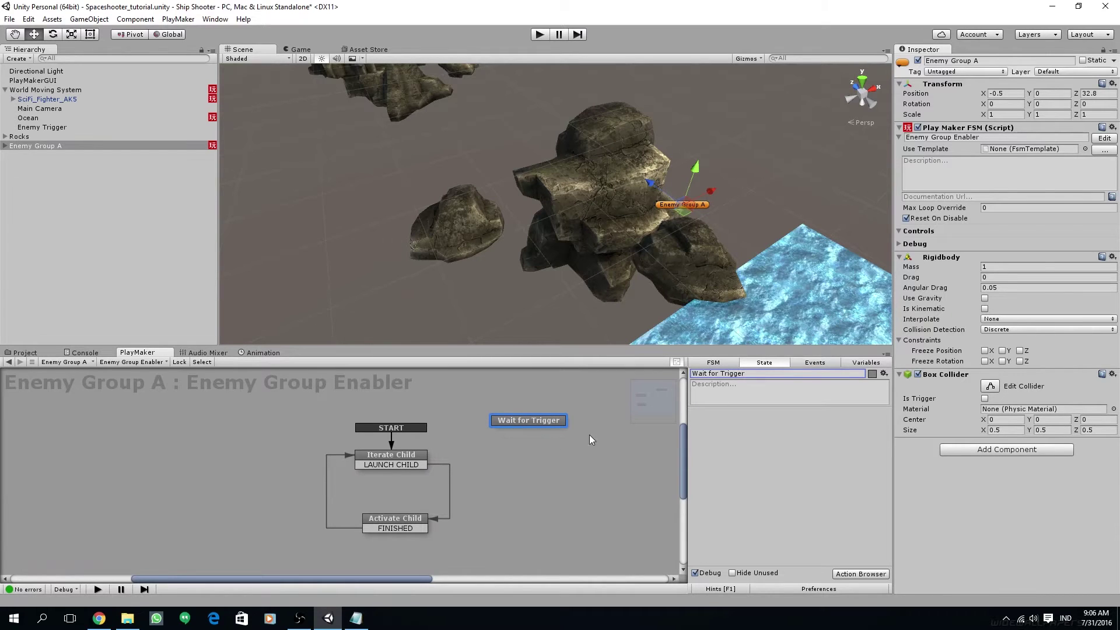
Make Wait for Trigger the FSM's start state and place it above and to the left of Iterate Child.
{"action": "right_click", "coordinate": [518, 419]}
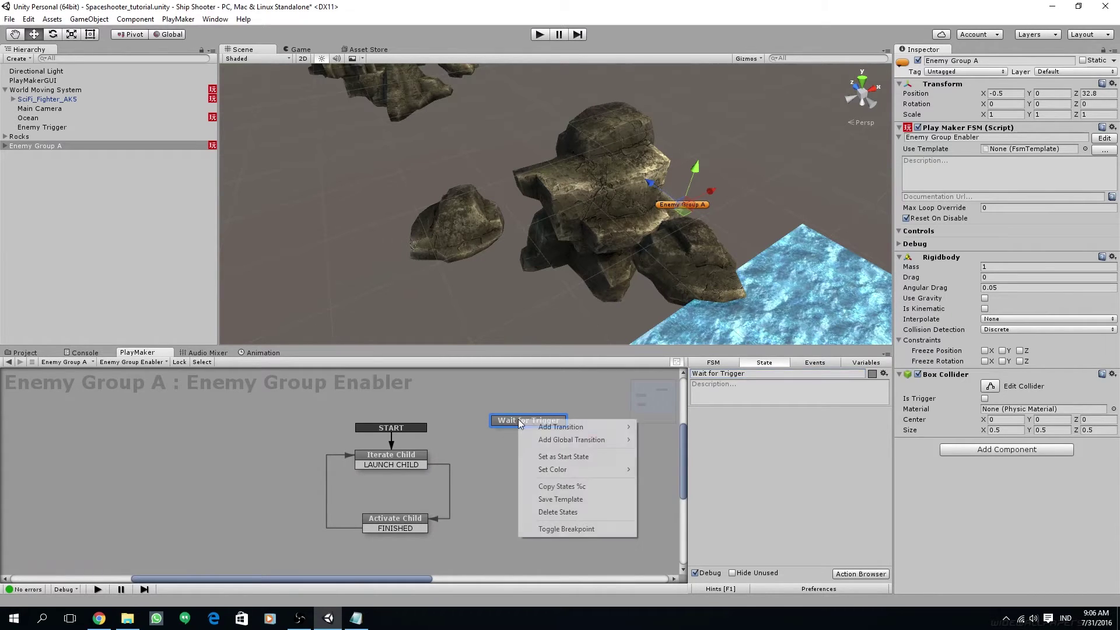
{"action": "left_click", "coordinate": [558, 458]}
{"action": "left_click_drag", "start_coordinate": [532, 419], "coordinate": [335, 425]}
Add a Trigger Event action to Wait for Trigger with Enemy Spawner as its Collide Tag.
{"action": "left_click", "coordinate": [861, 574]}
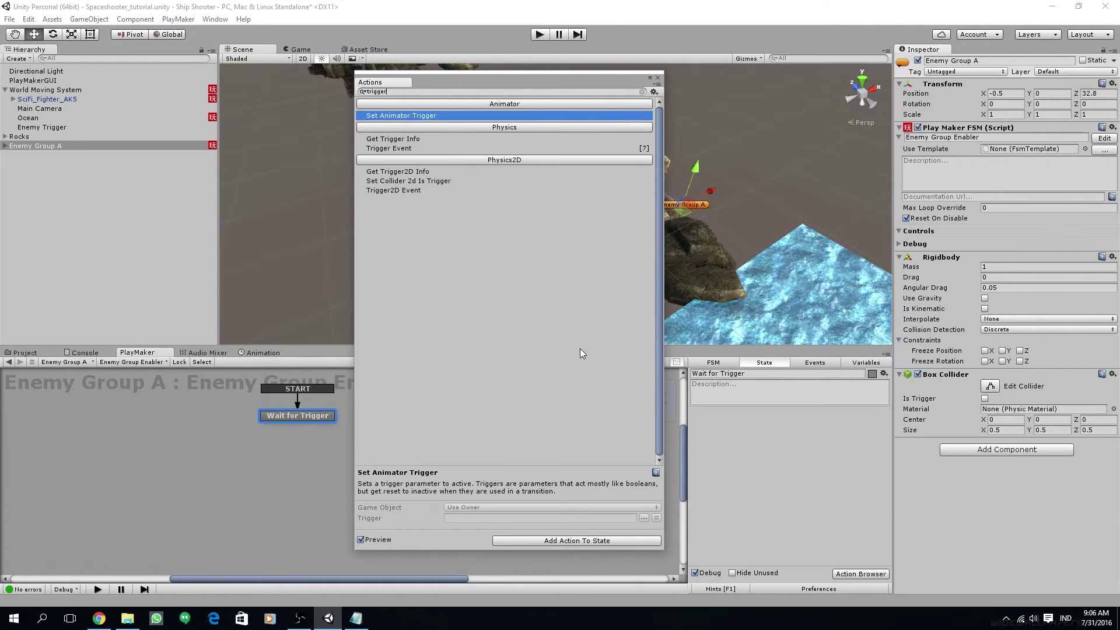
{"action": "double_click", "coordinate": [385, 150]}
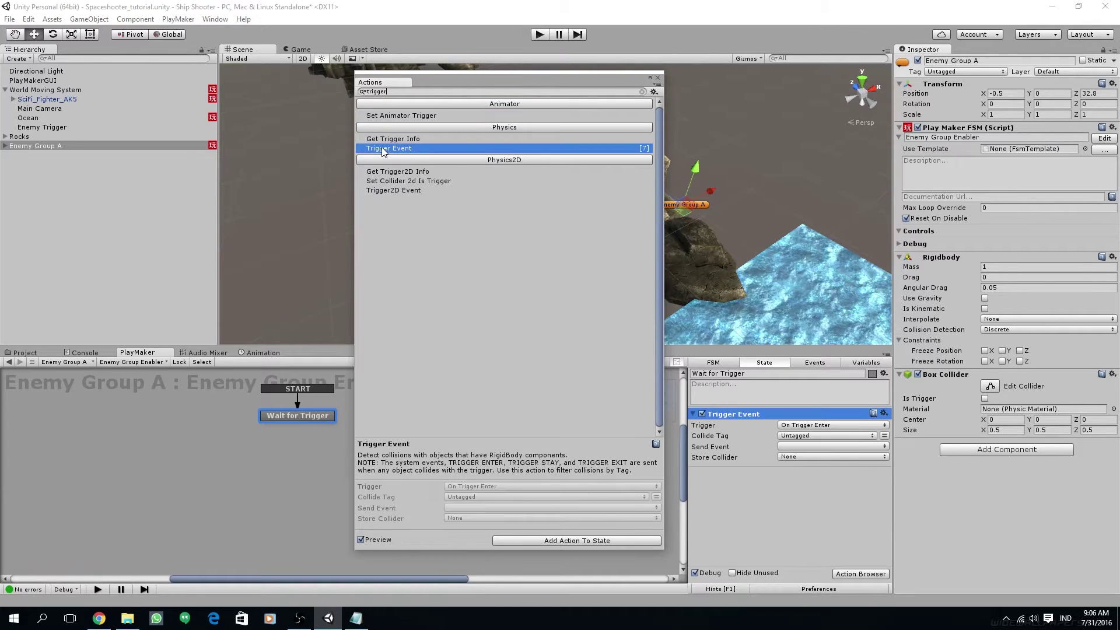
{"action": "left_click", "coordinate": [657, 77]}
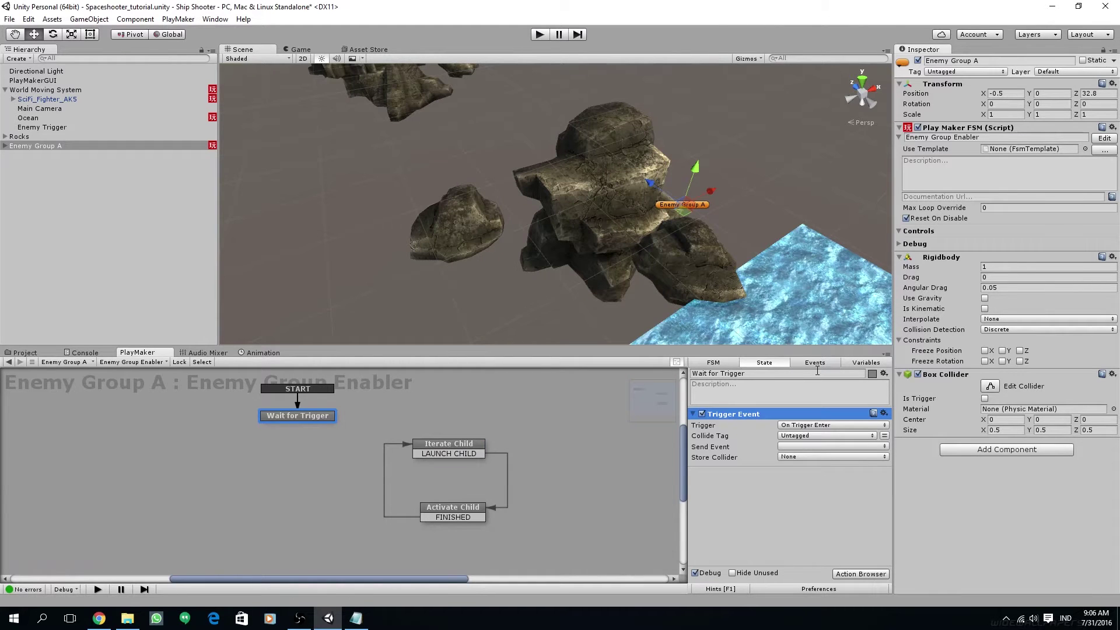
{"action": "left_click", "coordinate": [830, 435]}
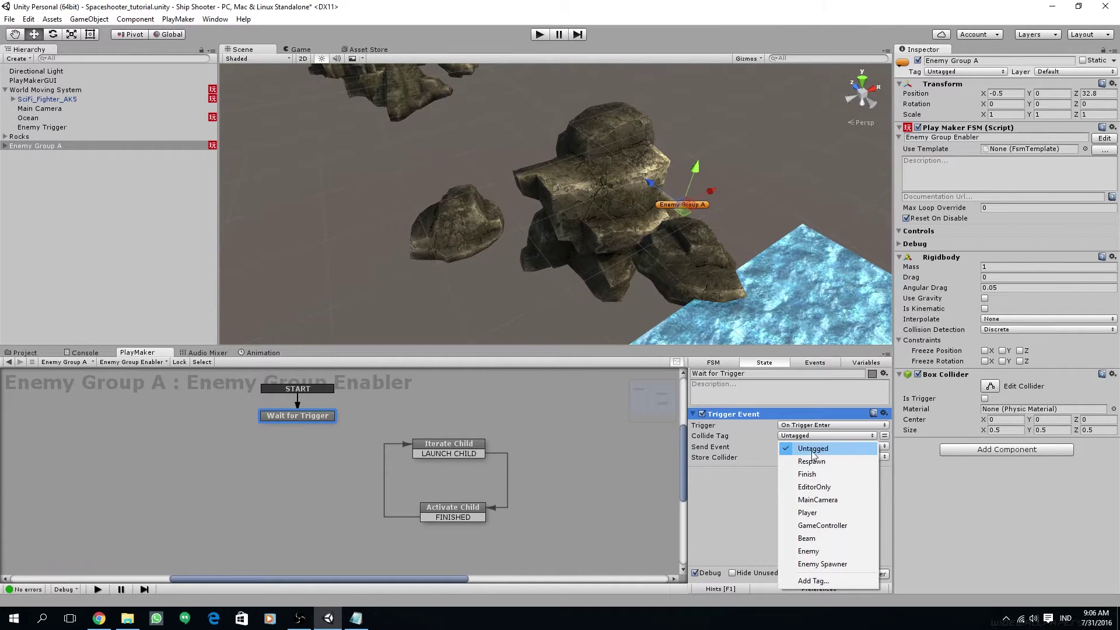
{"action": "left_click", "coordinate": [828, 565]}
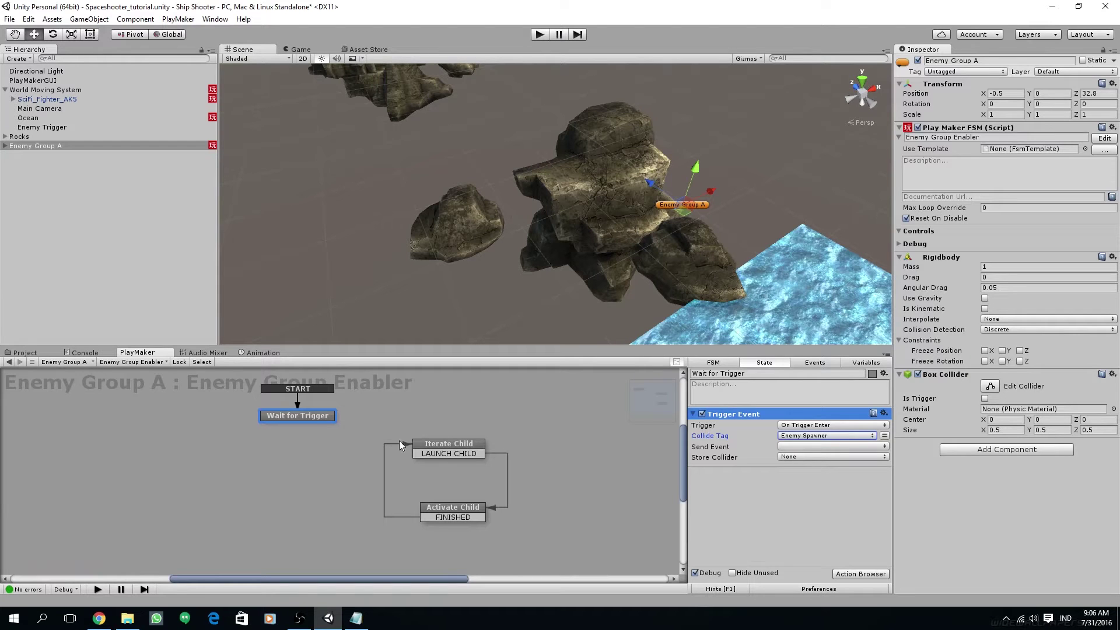
Add a new event named START to the Enemy Group Enabler FSM.
{"action": "left_click", "coordinate": [816, 363]}
{"action": "left_click", "coordinate": [774, 556]}
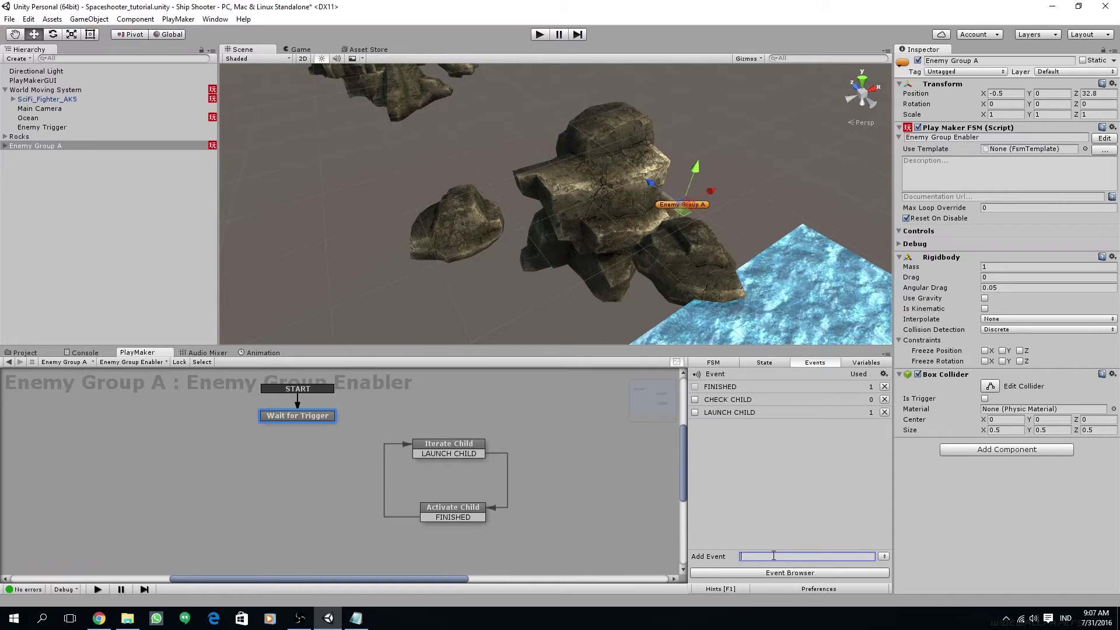
{"action": "type", "text": "START"}
{"action": "key", "text": "Return"}
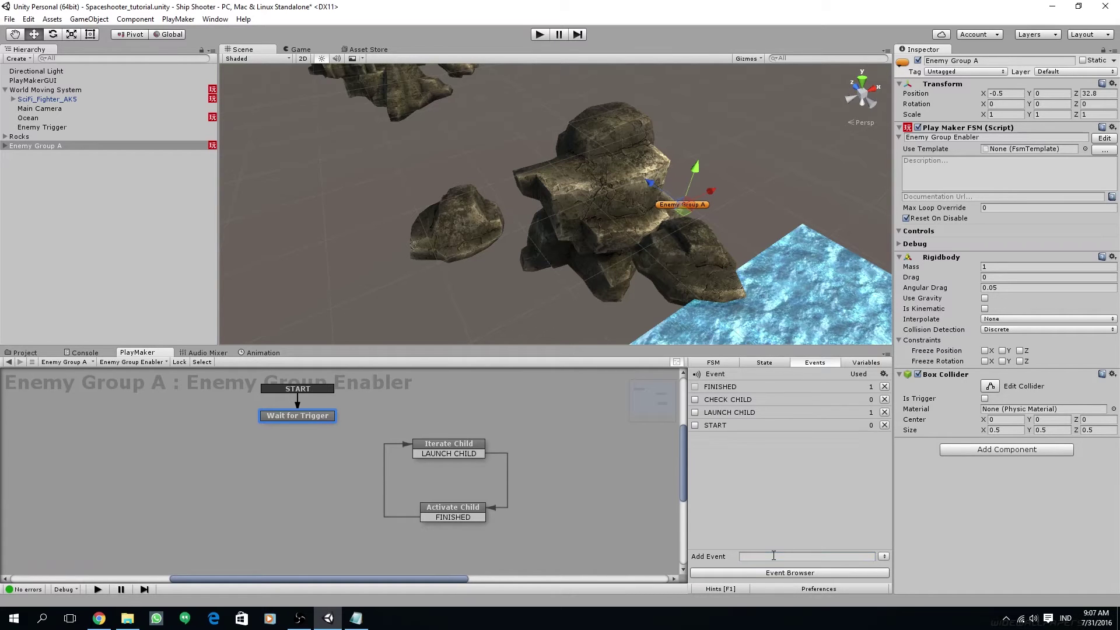
Give Wait for Trigger a START transition and set its Trigger Event action to send the START event.
{"action": "left_click", "coordinate": [764, 363]}
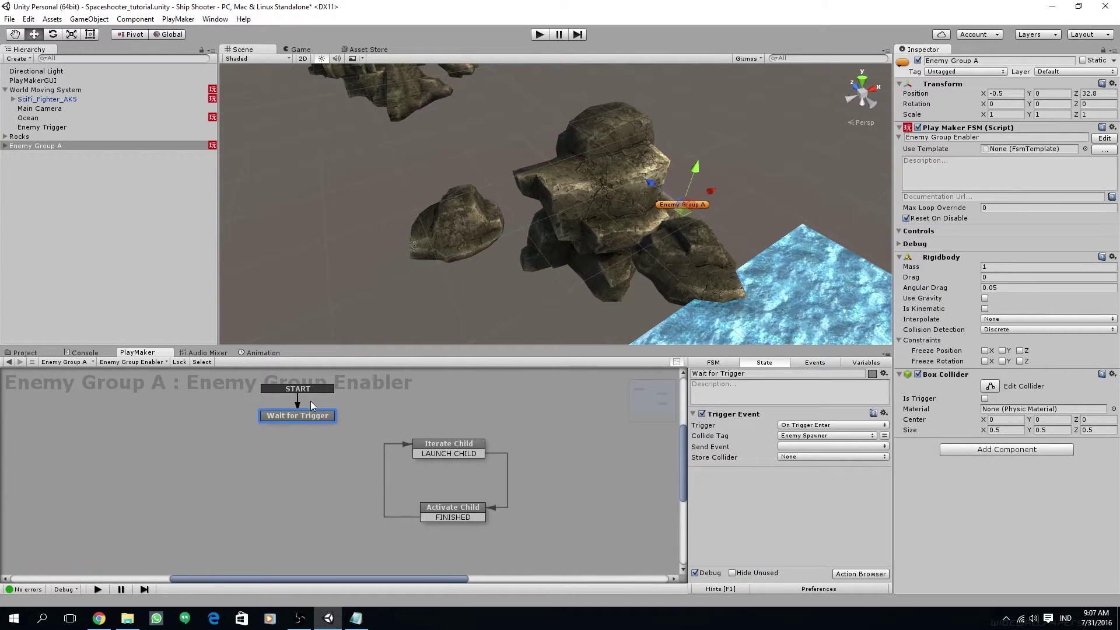
{"action": "right_click", "coordinate": [313, 417]}
{"action": "mouse_move", "coordinate": [350, 425]}
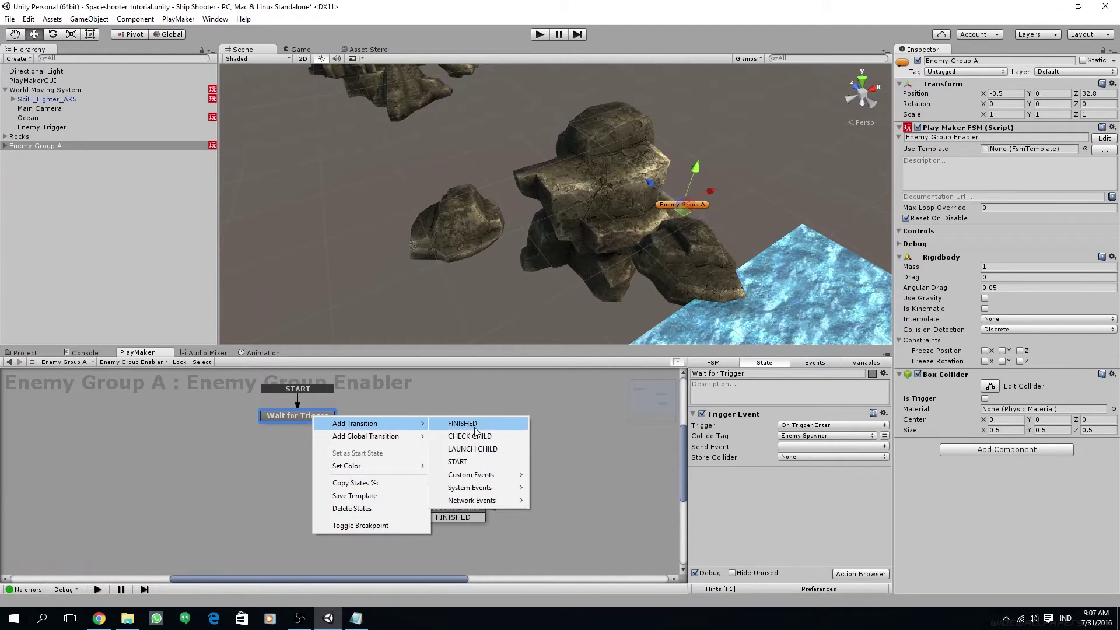
{"action": "left_click", "coordinate": [473, 462]}
{"action": "left_click_drag", "start_coordinate": [309, 416], "coordinate": [327, 412]}
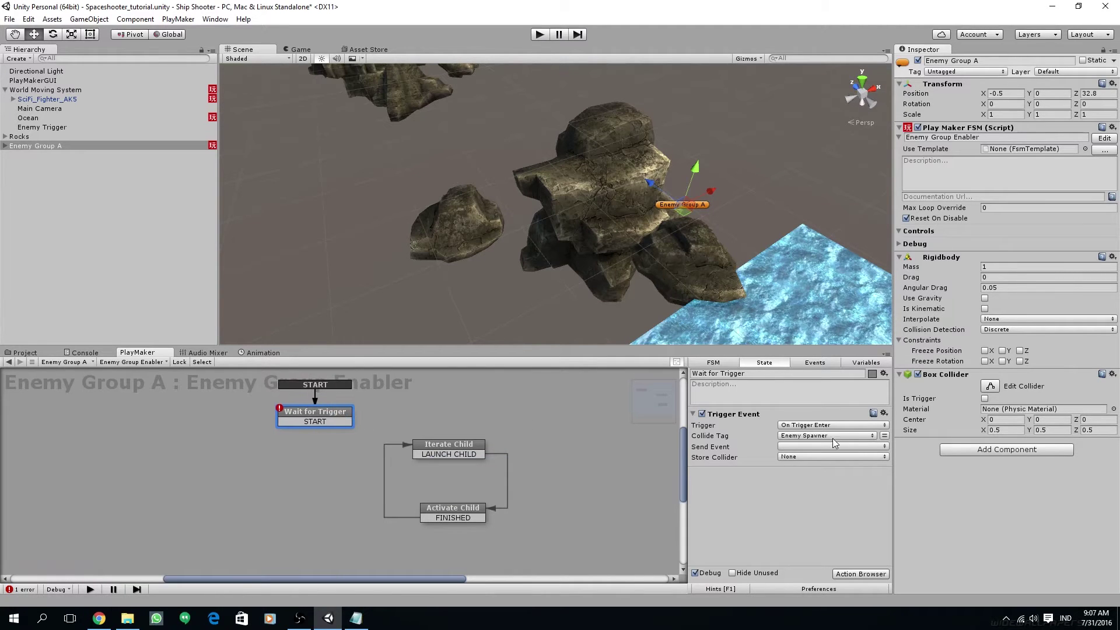
{"action": "left_click", "coordinate": [807, 450]}
{"action": "left_click", "coordinate": [827, 511]}
{"action": "left_click_drag", "start_coordinate": [344, 423], "coordinate": [359, 420]}
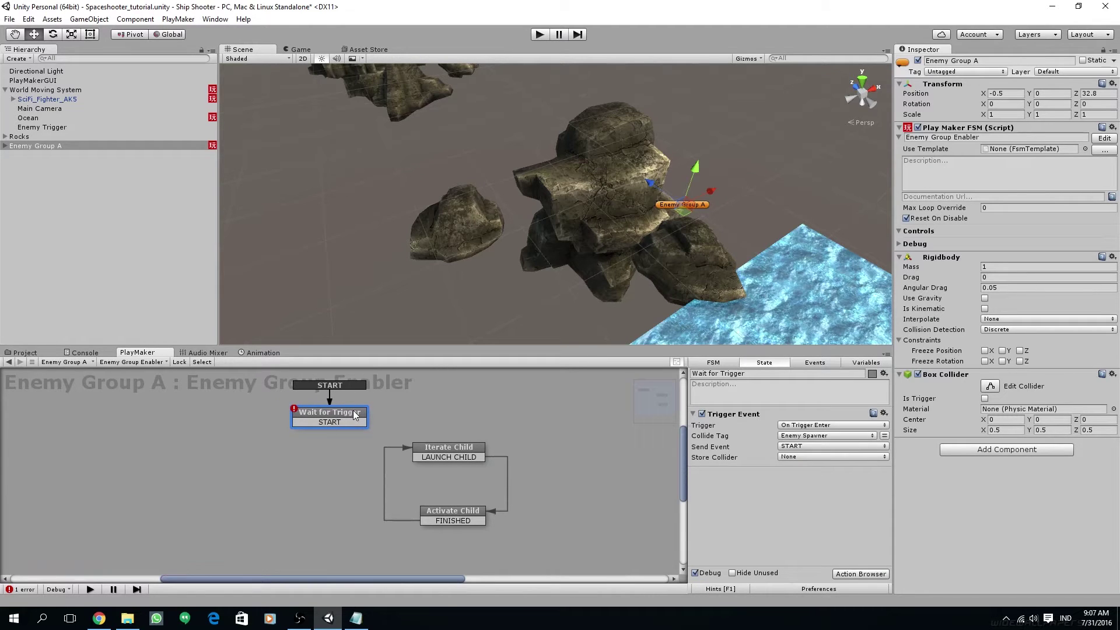
Add another state above Iterate Child and name it Set Parent.
{"action": "right_click", "coordinate": [432, 401]}
{"action": "left_click", "coordinate": [453, 408]}
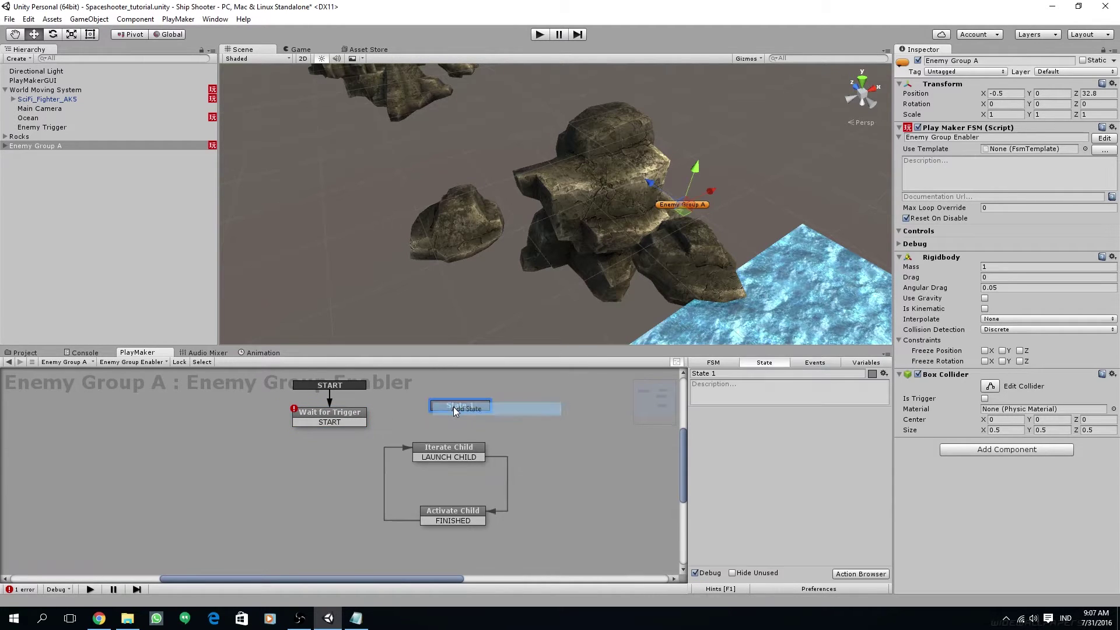
{"action": "left_click_drag", "start_coordinate": [453, 409], "coordinate": [442, 419]}
{"action": "left_click", "coordinate": [727, 383]}
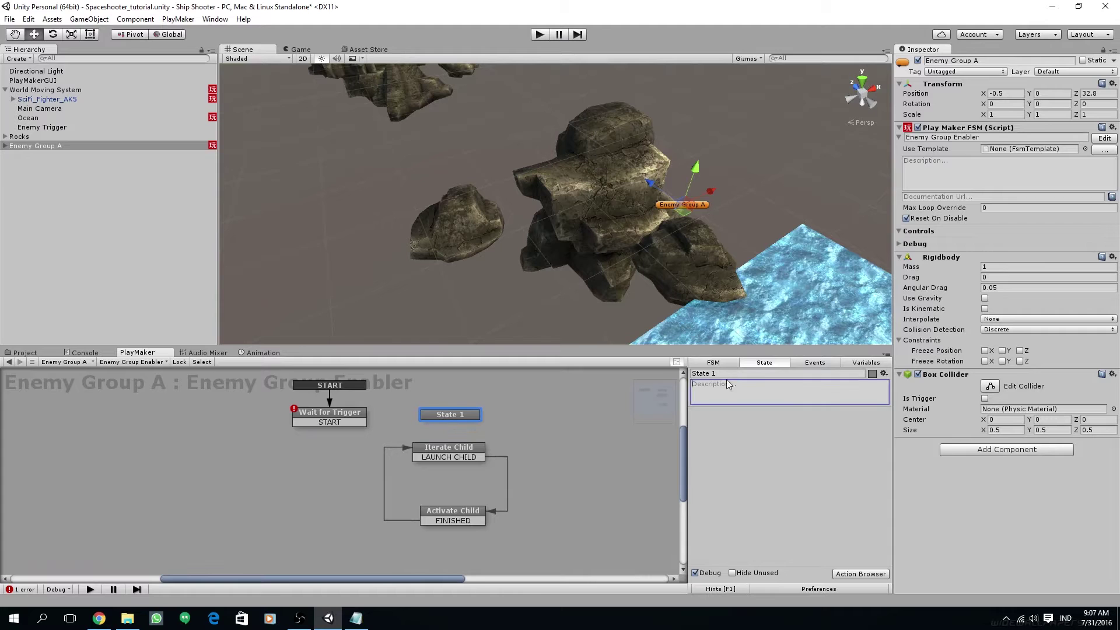
{"action": "left_click", "coordinate": [764, 377]}
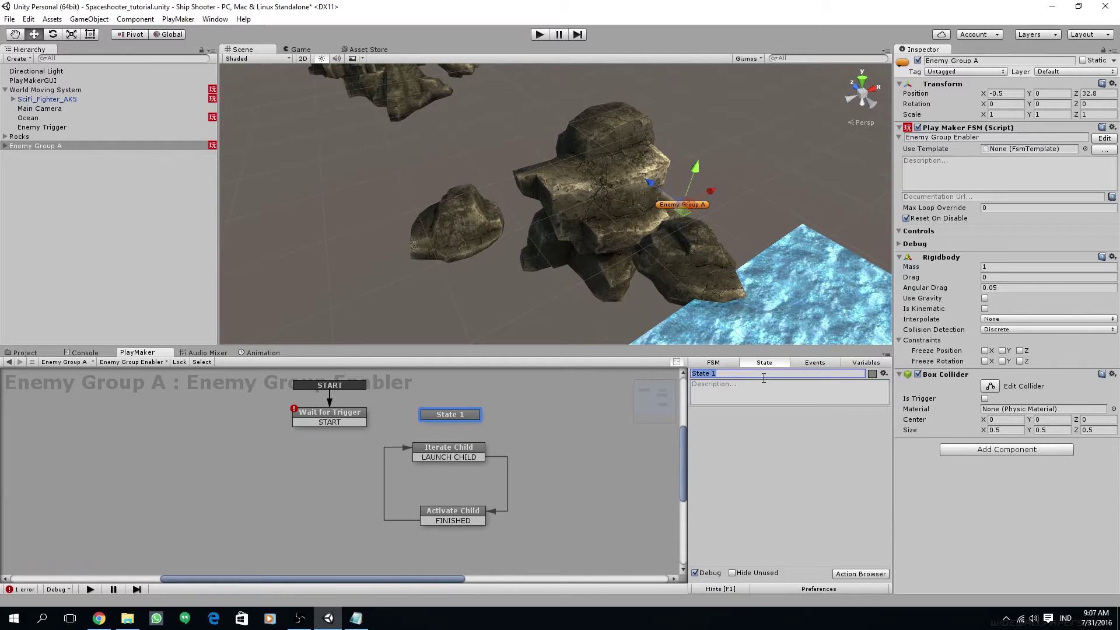
{"action": "type", "text": "Set Parent"}
{"action": "left_click_drag", "start_coordinate": [701, 287], "coordinate": [646, 197], "text": "alt"}
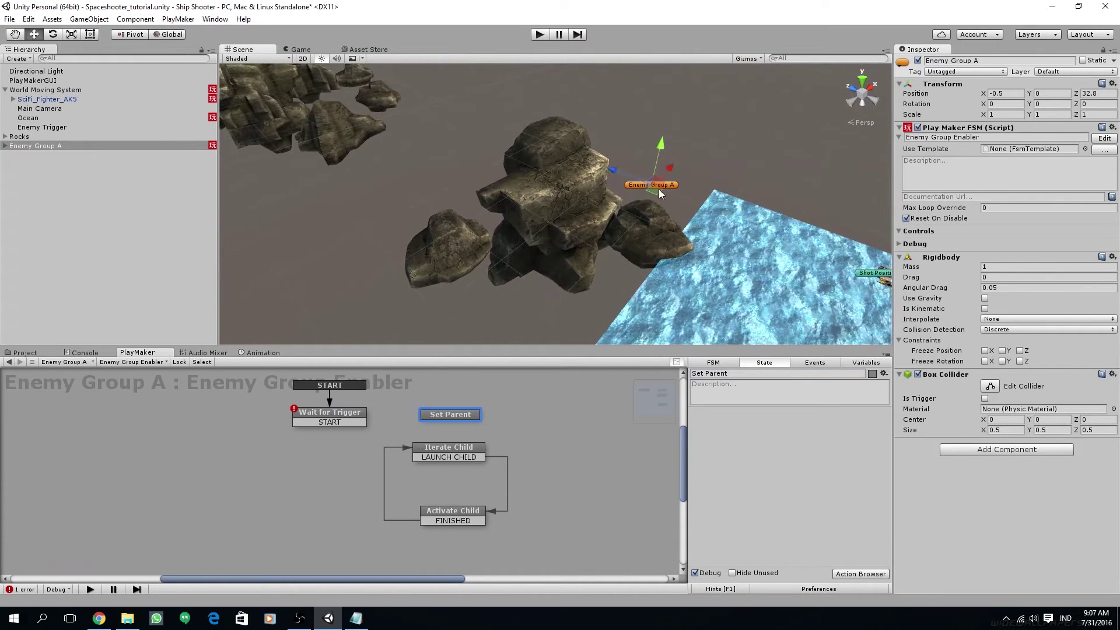
{"action": "left_click", "coordinate": [47, 127]}
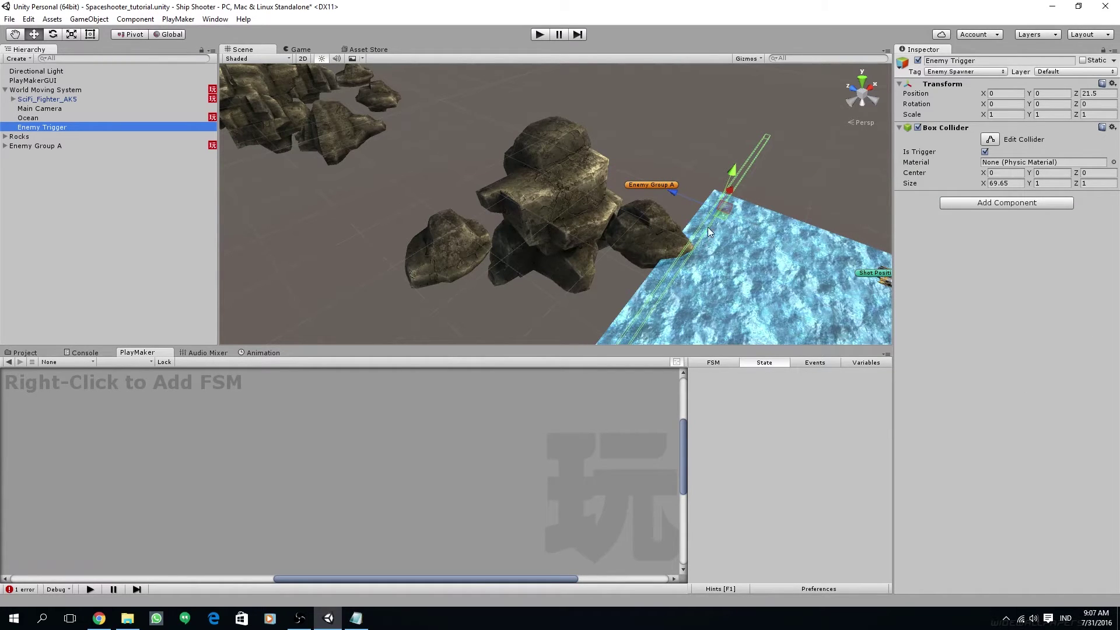
{"action": "left_click", "coordinate": [26, 353]}
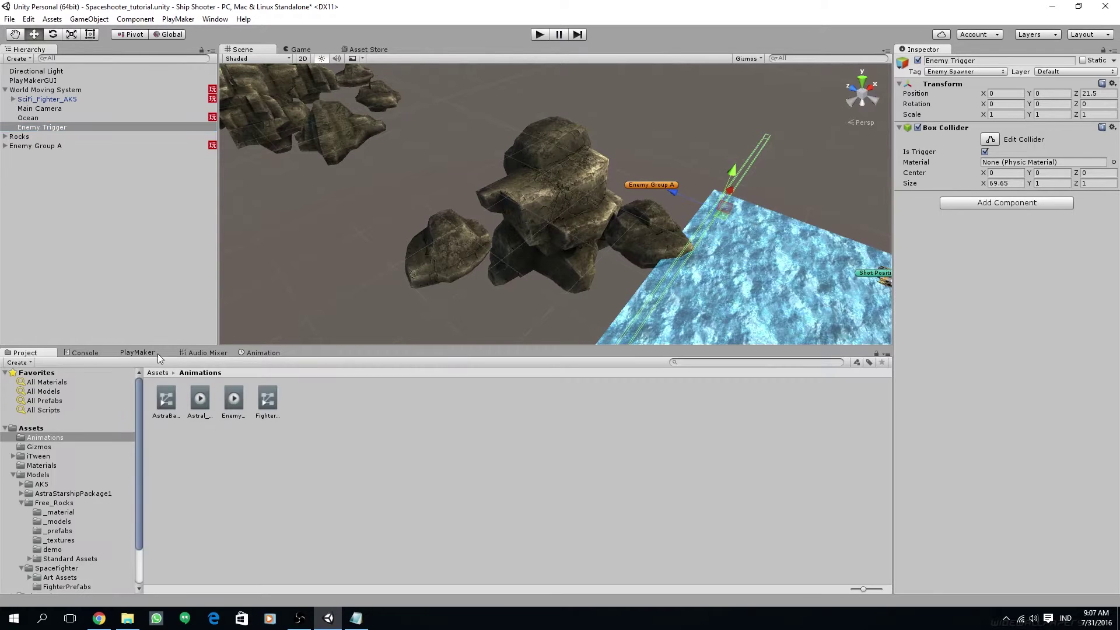
{"action": "left_click", "coordinate": [49, 146]}
{"action": "left_click", "coordinate": [137, 353]}
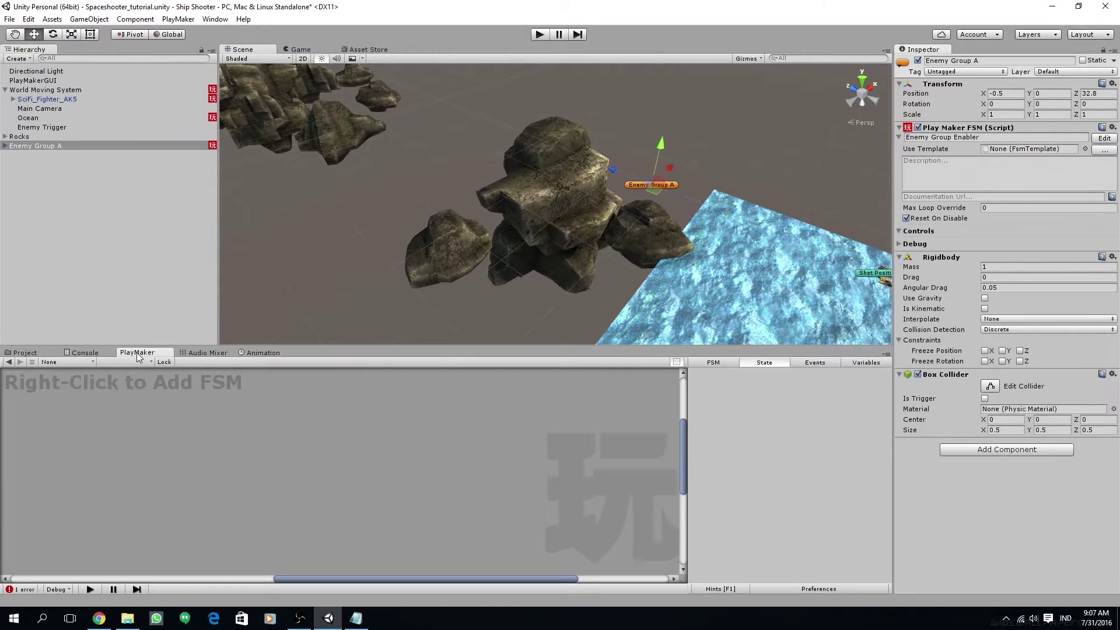
{"action": "left_click", "coordinate": [30, 128]}
{"action": "left_click", "coordinate": [33, 145]}
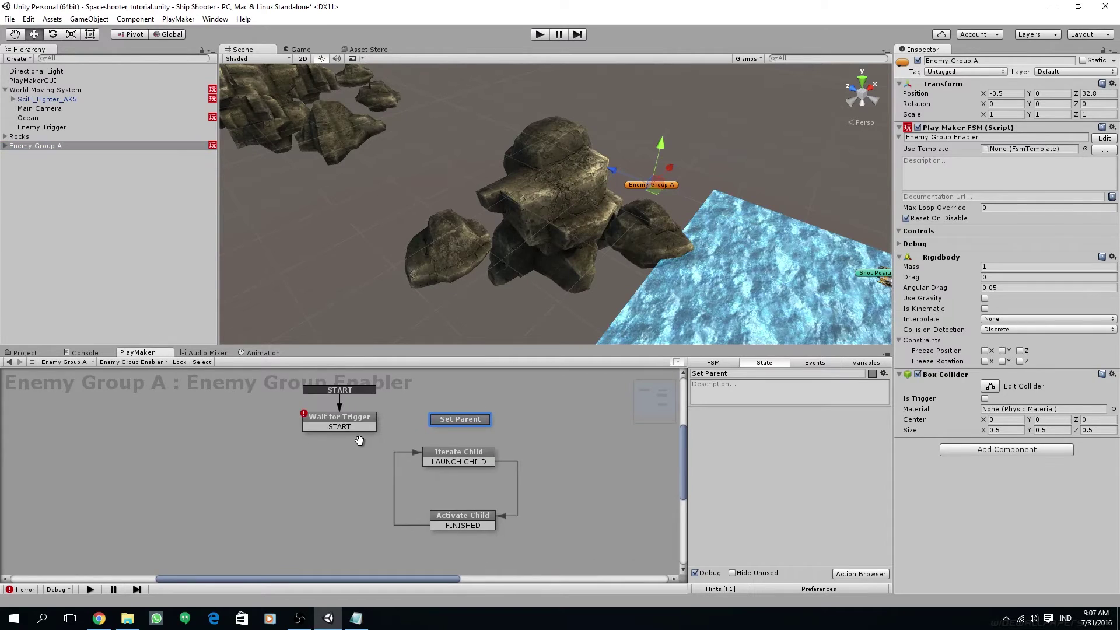
Store Wait for Trigger's collider in a new variable named parent and link its START transition to Set Parent.
{"action": "left_click", "coordinate": [370, 420]}
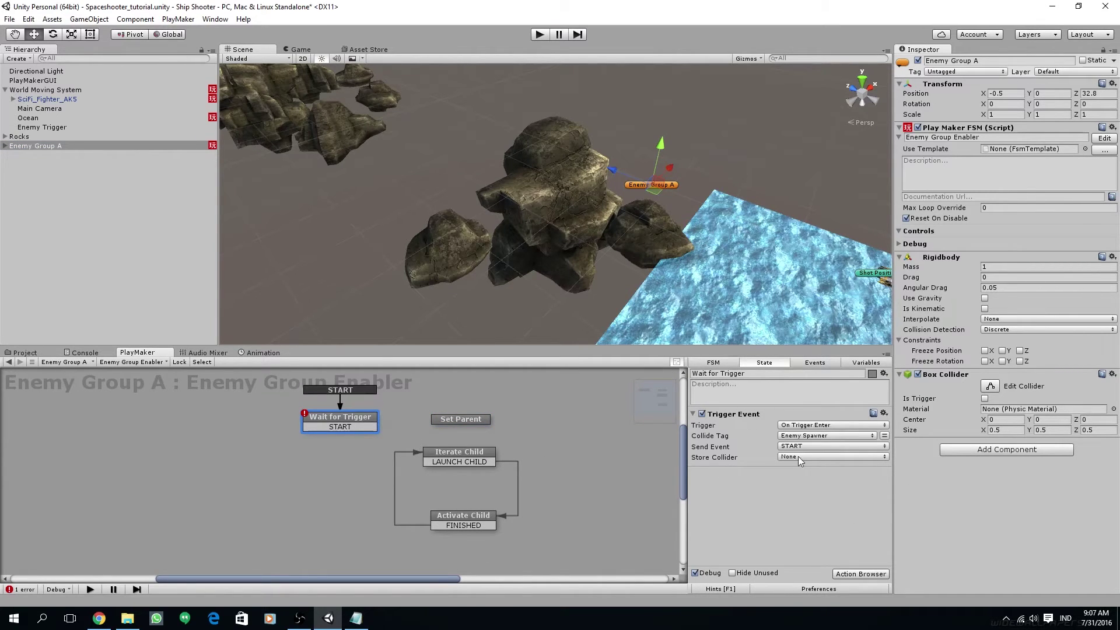
{"action": "left_click", "coordinate": [869, 365]}
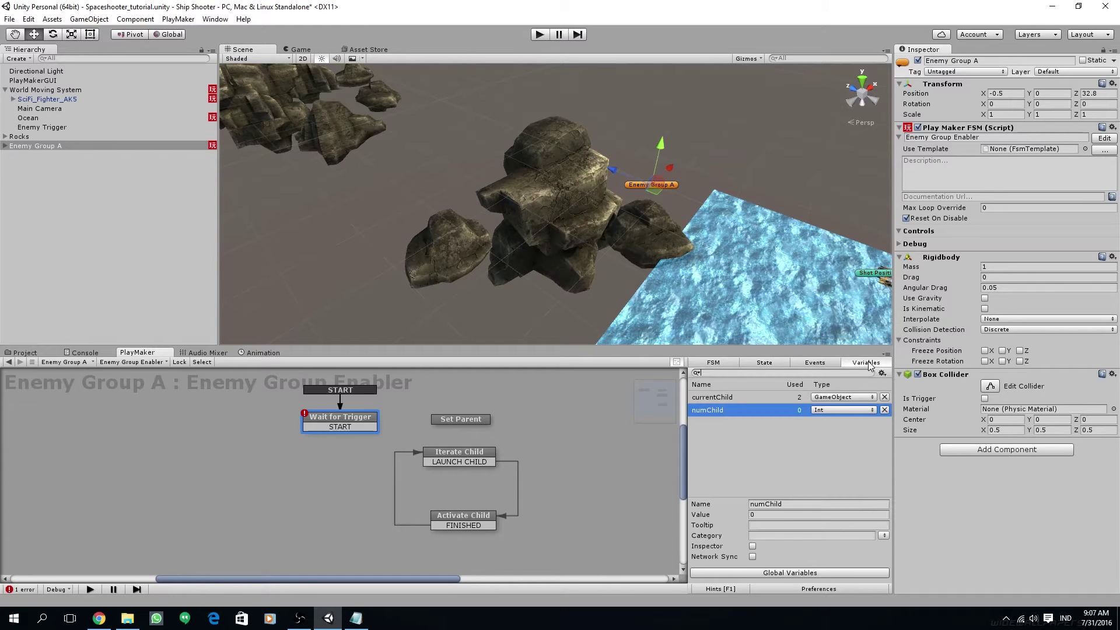
{"action": "left_click", "coordinate": [758, 365]}
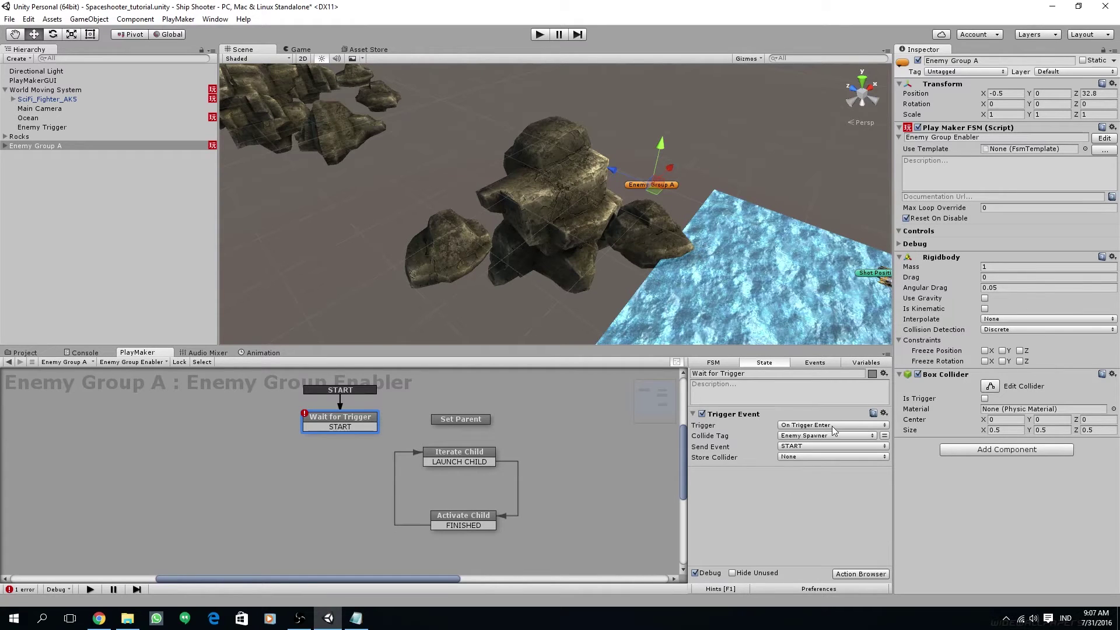
{"action": "left_click", "coordinate": [792, 456]}
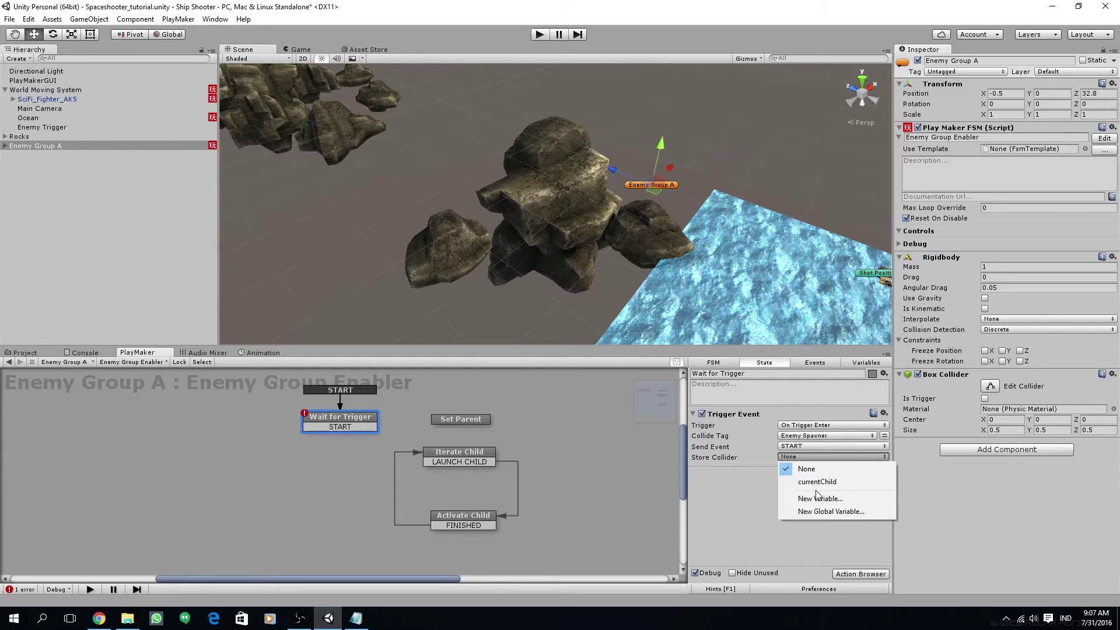
{"action": "left_click", "coordinate": [820, 500]}
{"action": "type", "text": "parent"}
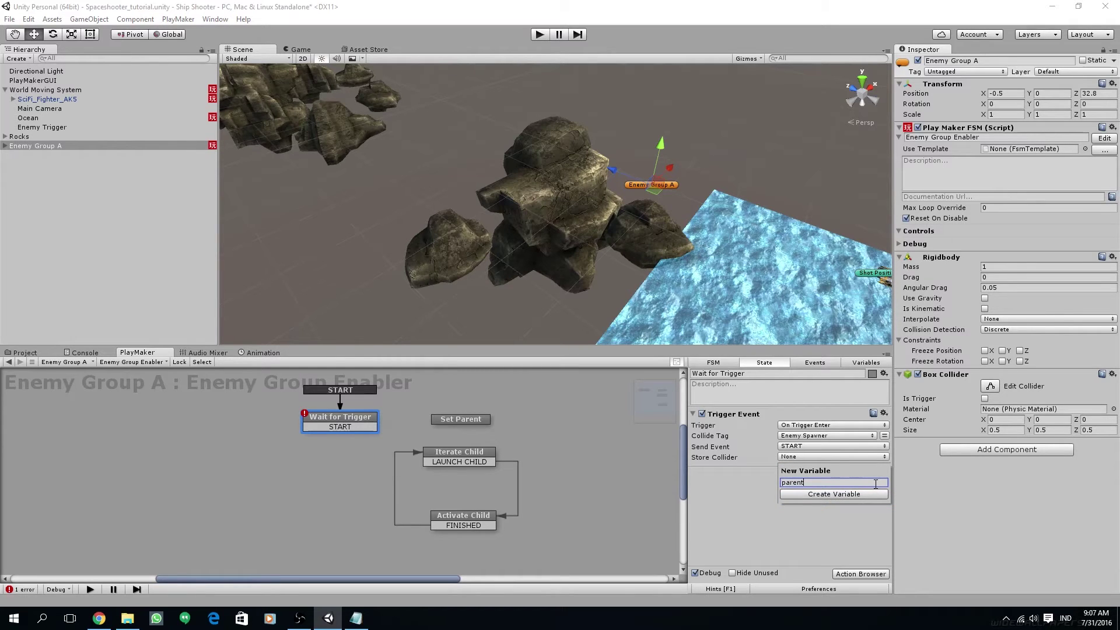
{"action": "left_click", "coordinate": [880, 496]}
{"action": "left_click_drag", "start_coordinate": [368, 429], "coordinate": [468, 422]}
Add a Set Parent action to the Set Parent state, using the parent variable as Parent.
{"action": "left_click", "coordinate": [466, 420]}
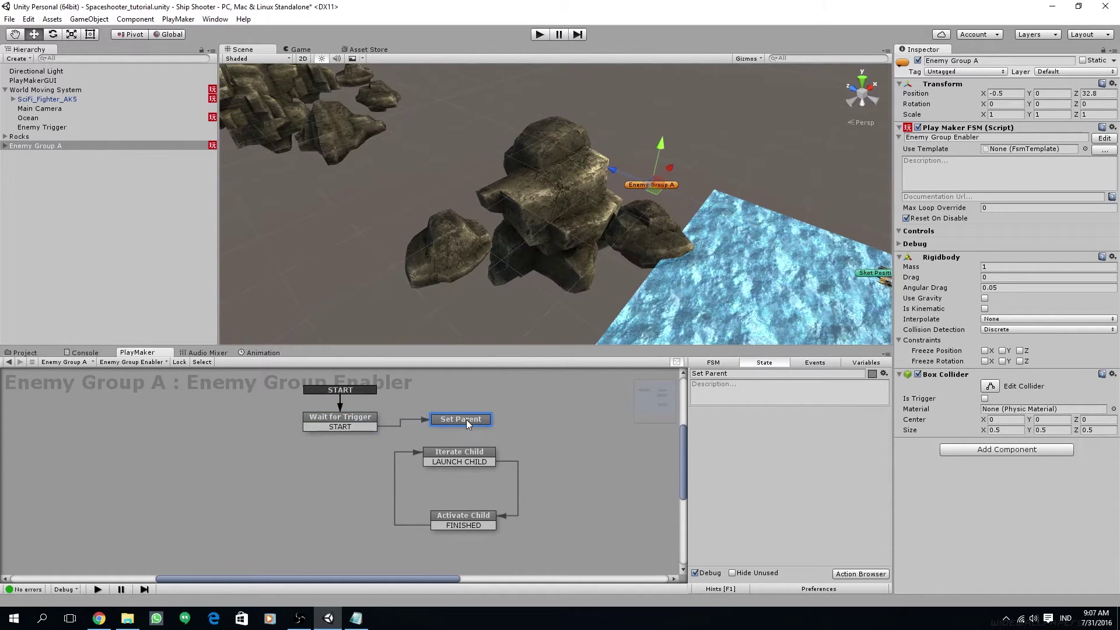
{"action": "left_click", "coordinate": [852, 575]}
{"action": "type", "text": "set pare"}
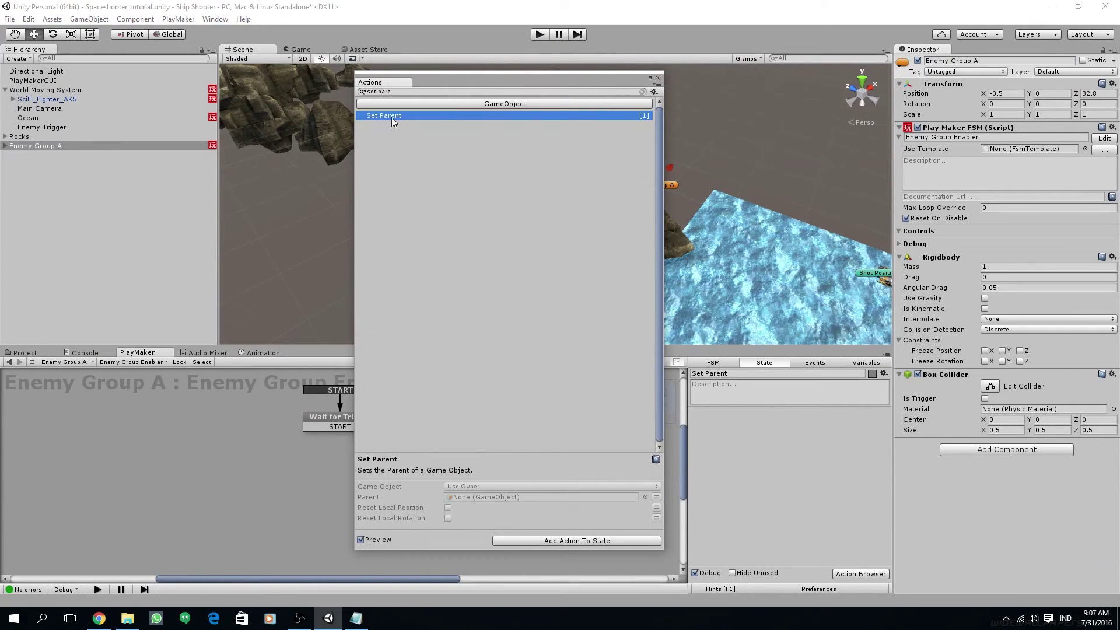
{"action": "double_click", "coordinate": [392, 118]}
{"action": "left_click", "coordinate": [658, 77]}
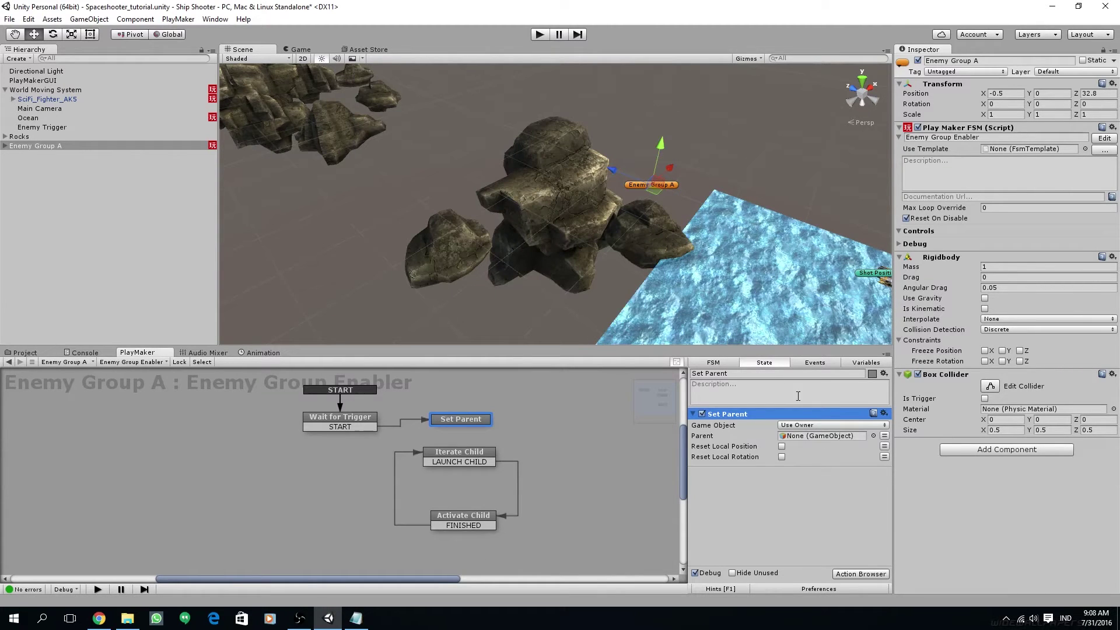
{"action": "left_click", "coordinate": [884, 437]}
{"action": "left_click", "coordinate": [842, 436]}
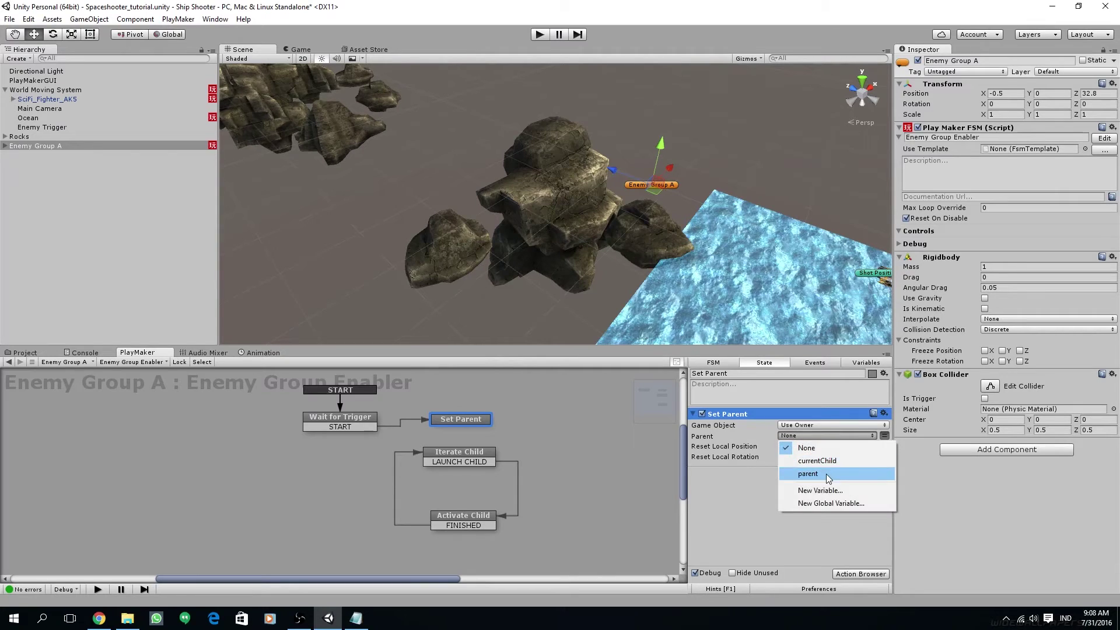
{"action": "left_click", "coordinate": [827, 473]}
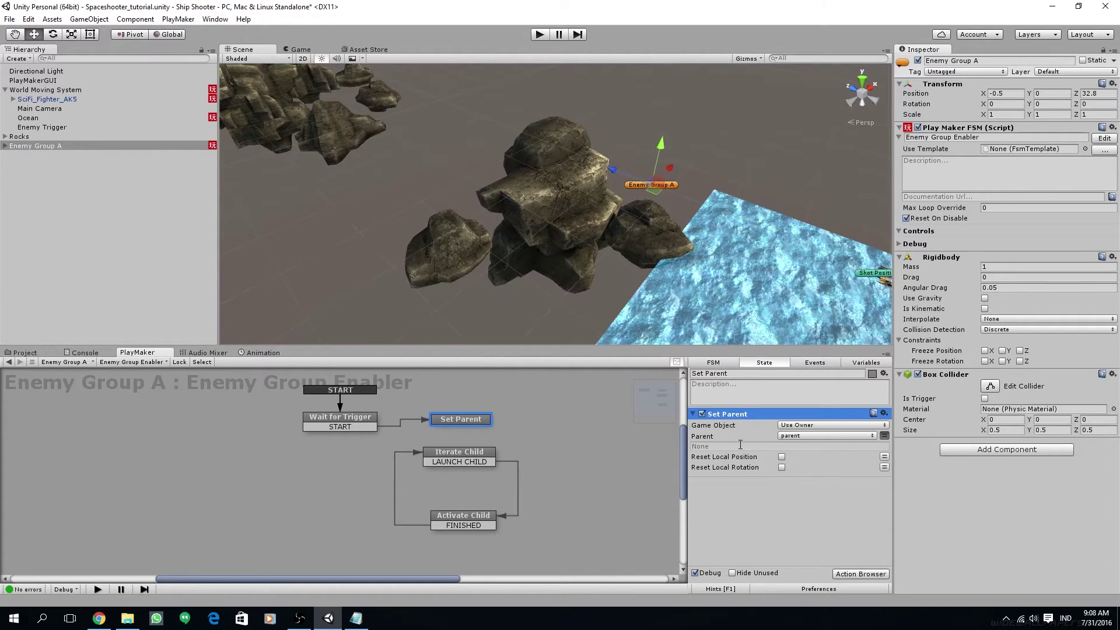
Add a FINISHED transition from Set Parent to Iterate Child and tidy the placement of the Iterate Child and Activate Child states.
{"action": "right_click", "coordinate": [442, 418]}
{"action": "mouse_move", "coordinate": [470, 424]}
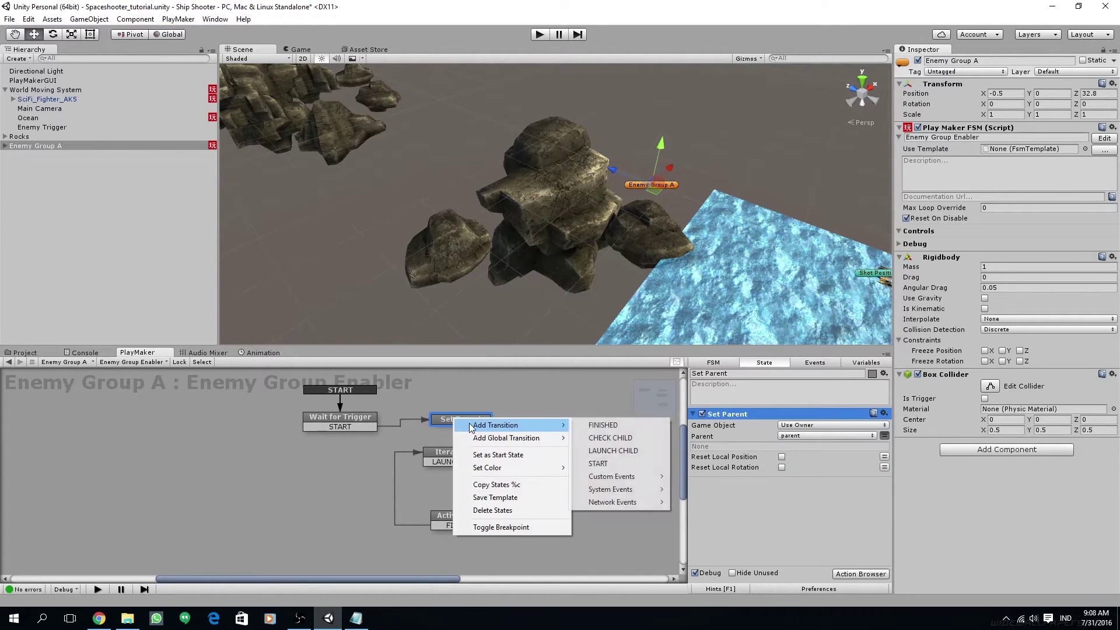
{"action": "left_click", "coordinate": [598, 422]}
{"action": "left_click_drag", "start_coordinate": [490, 429], "coordinate": [477, 467]}
{"action": "left_click_drag", "start_coordinate": [467, 518], "coordinate": [469, 526]}
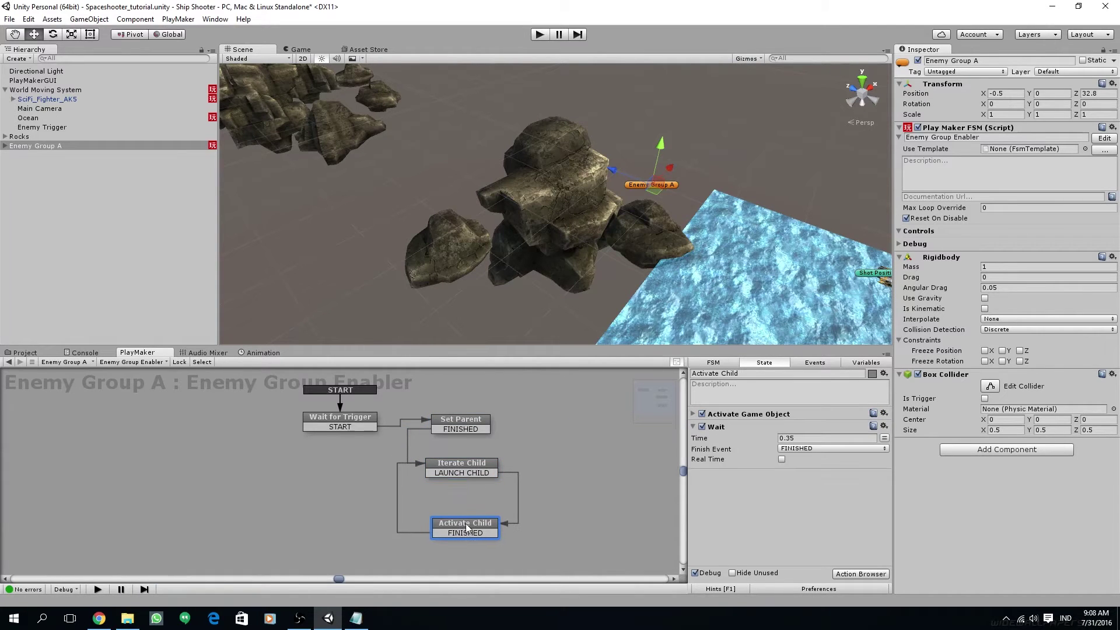
Shift the Iterate Child state slightly down and move Enemy Group A farther from the player along Z to about 38.7.
{"action": "left_click_drag", "start_coordinate": [467, 470], "coordinate": [468, 477]}
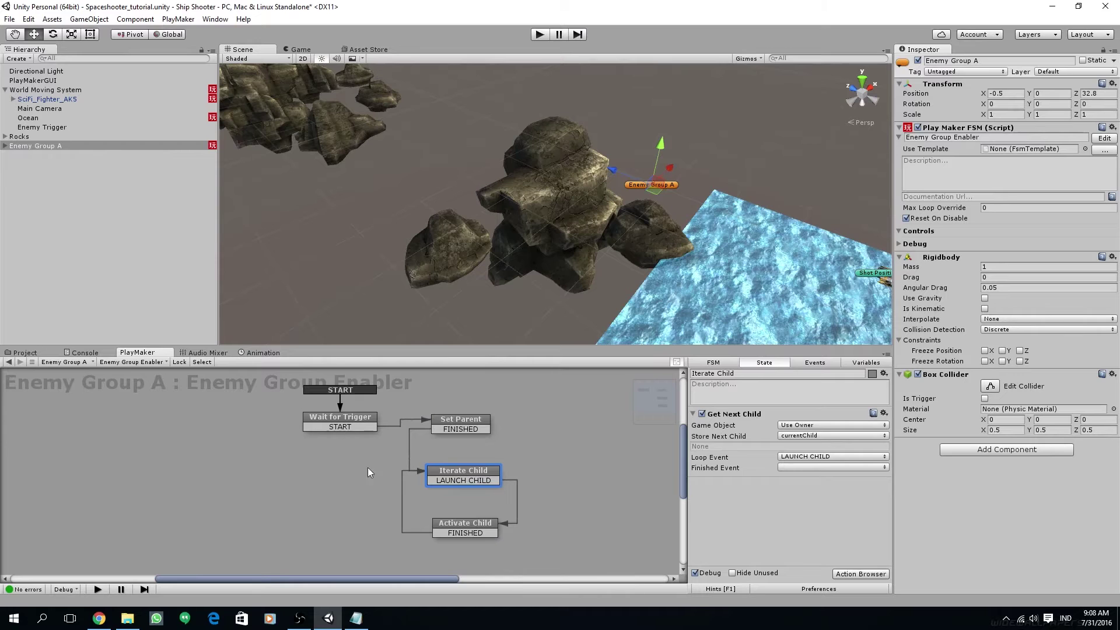
{"action": "scroll", "coordinate": [640, 180], "scroll_direction": "down", "scroll_amount": 3}
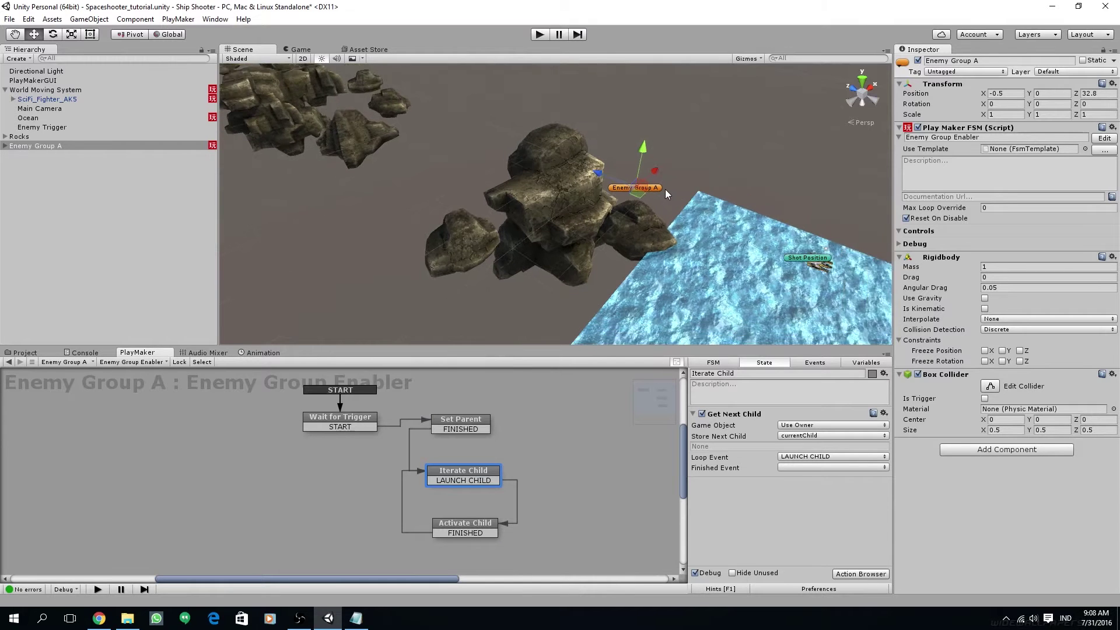
{"action": "left_click", "coordinate": [5, 146]}
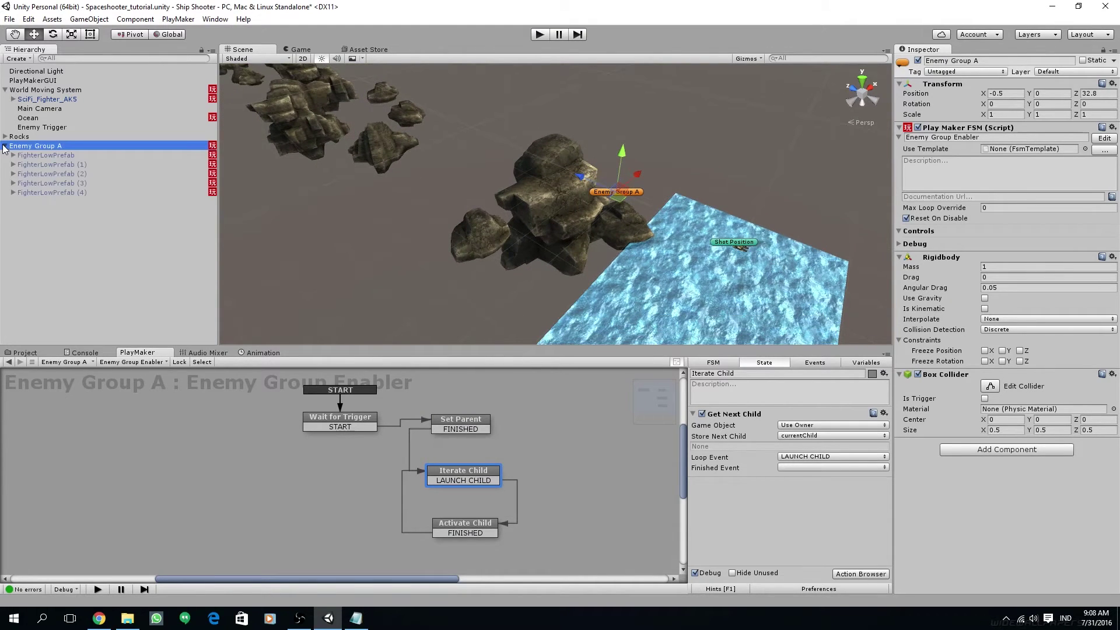
{"action": "left_click_drag", "start_coordinate": [357, 219], "coordinate": [284, 6], "text": "alt"}
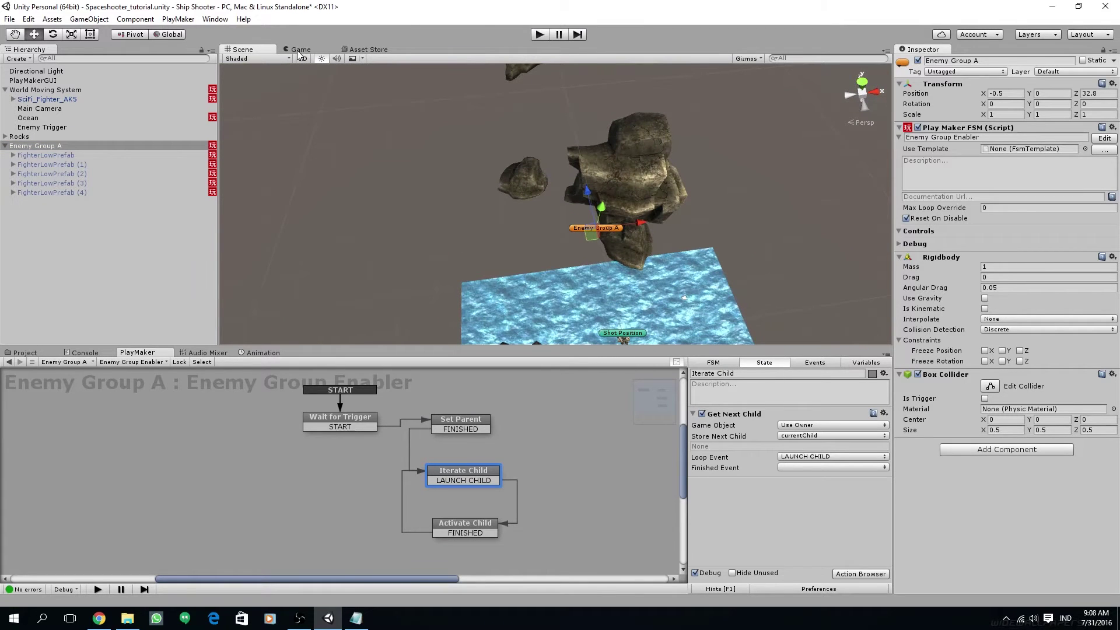
{"action": "left_click_drag", "start_coordinate": [299, 54], "coordinate": [584, 64], "text": "alt"}
{"action": "left_click", "coordinate": [862, 82]}
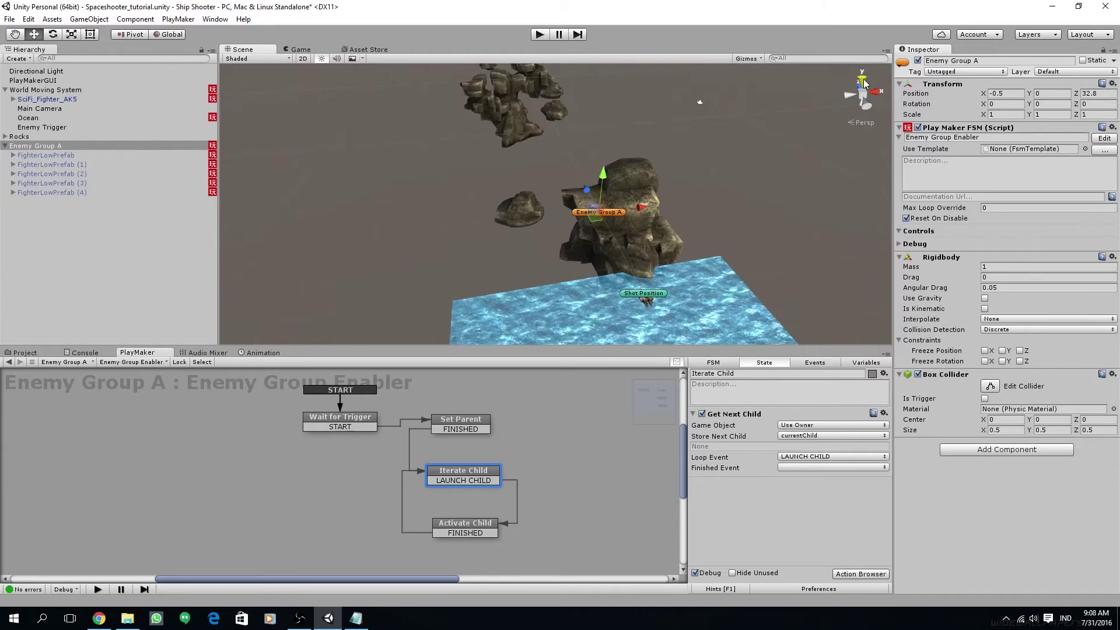
{"action": "left_click", "coordinate": [863, 83]}
{"action": "left_click_drag", "start_coordinate": [581, 208], "coordinate": [583, 194]}
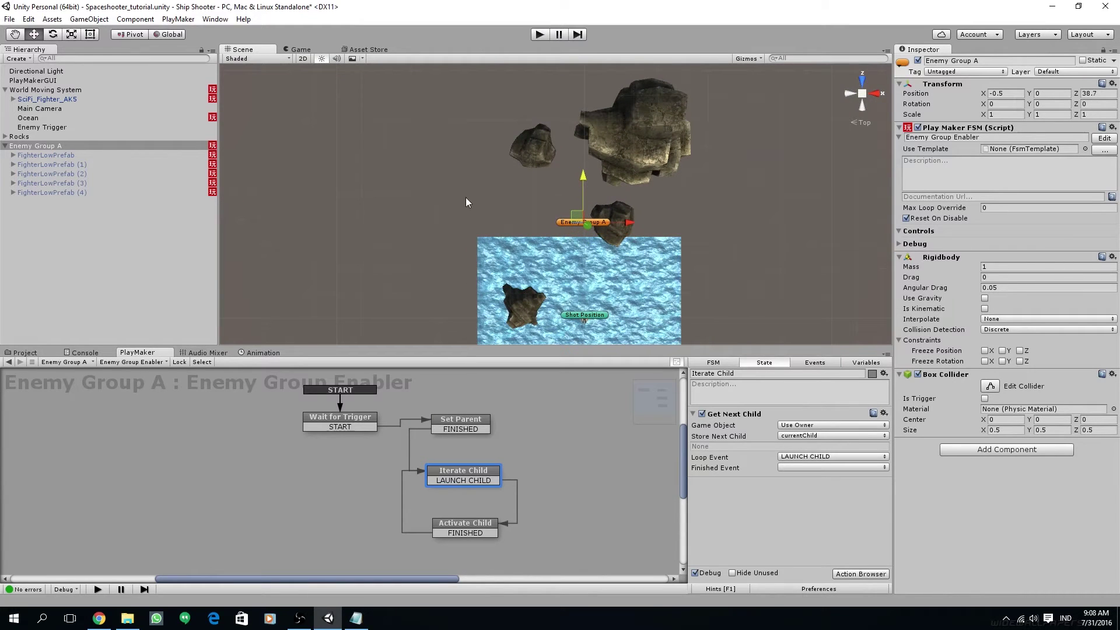
Duplicate Enemy Group A twice, placing one copy at about X -14.9, Z 57.2 and the other at about X 3.8, Z 75.7.
{"action": "left_click", "coordinate": [5, 146]}
{"action": "left_click", "coordinate": [27, 140], "text": "ctrl"}
{"action": "left_click", "coordinate": [27, 144]}
{"action": "key", "text": "ctrl+d"}
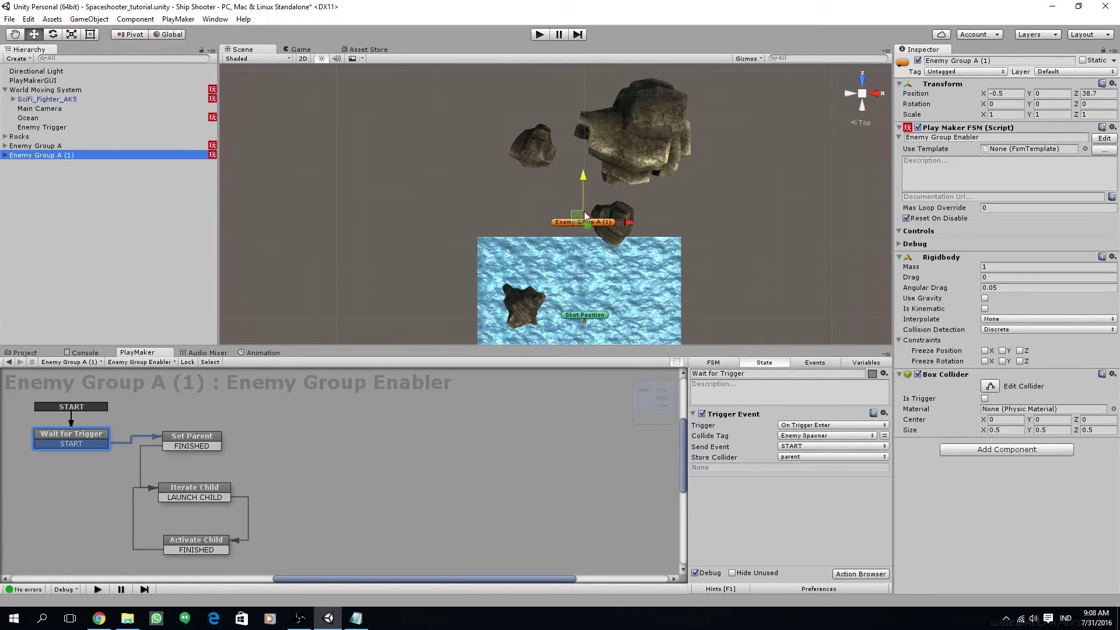
{"action": "left_click_drag", "start_coordinate": [580, 216], "coordinate": [570, 182]}
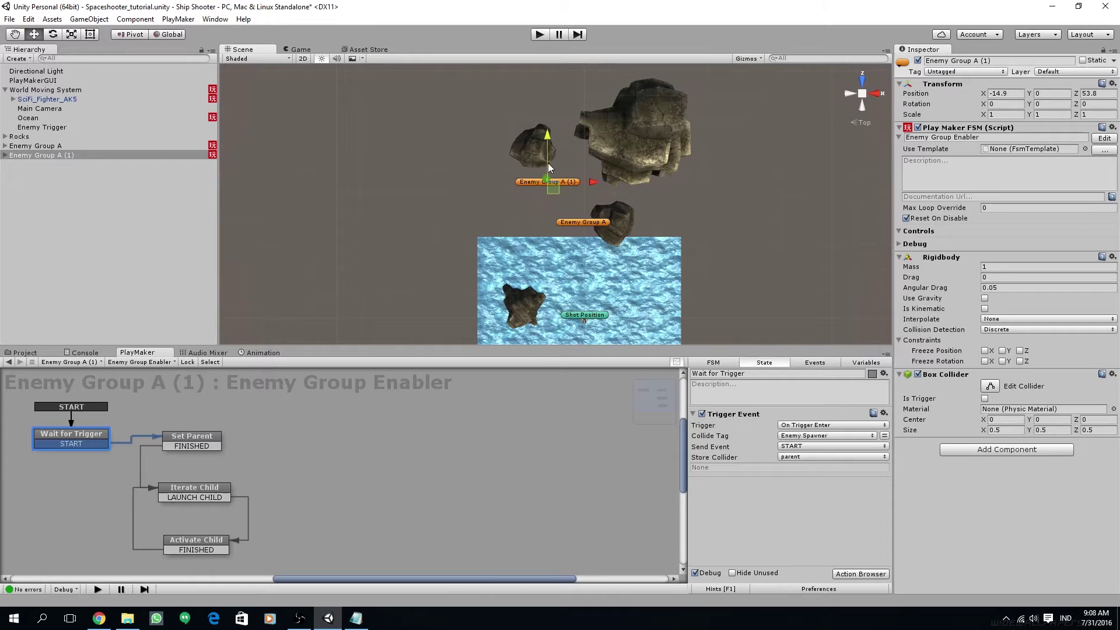
{"action": "middle_click_drag", "start_coordinate": [586, 159], "coordinate": [576, 215]}
{"action": "key", "text": "ctrl+d"}
{"action": "left_click_drag", "start_coordinate": [556, 233], "coordinate": [590, 190]}
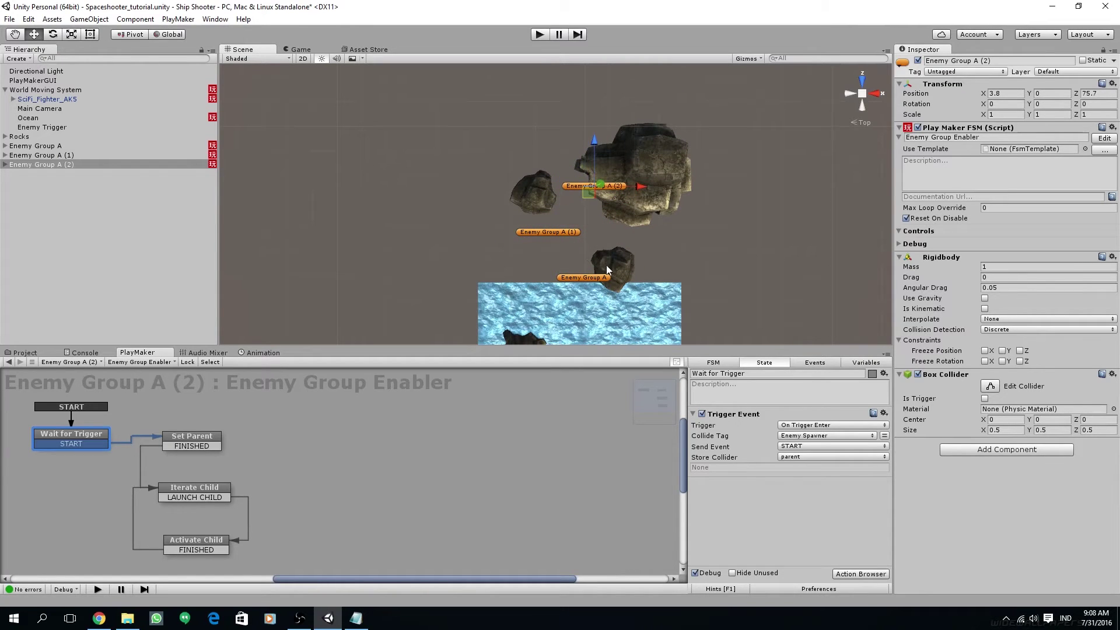
Play-test the scene with the three enemy groups, stop the game and look over the groups' placement from above.
{"action": "left_click", "coordinate": [540, 34]}
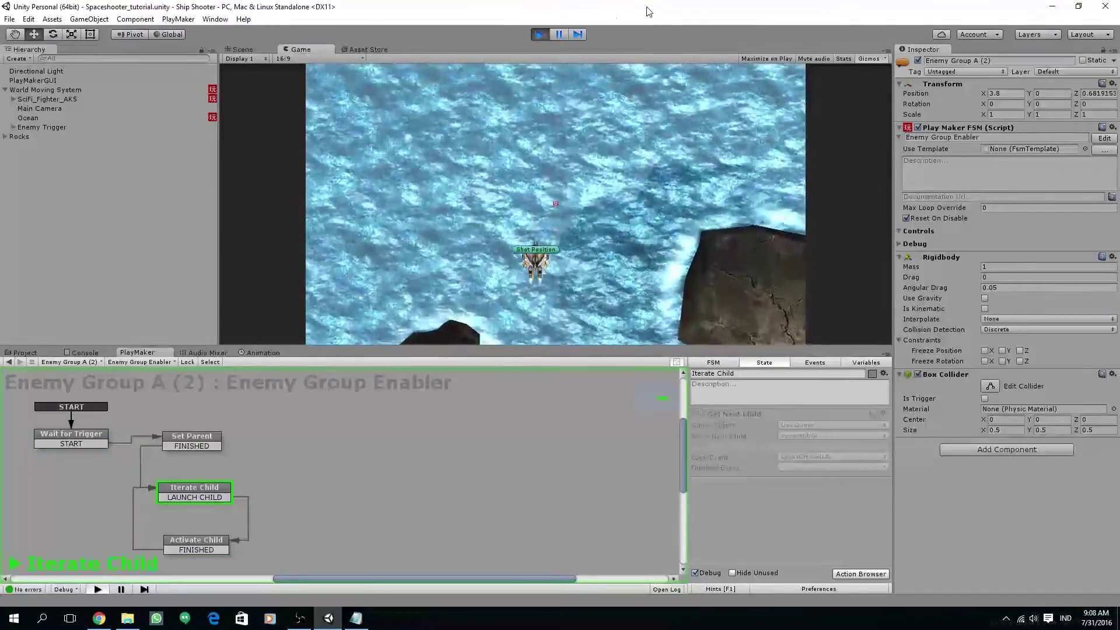
{"action": "left_click", "coordinate": [539, 35]}
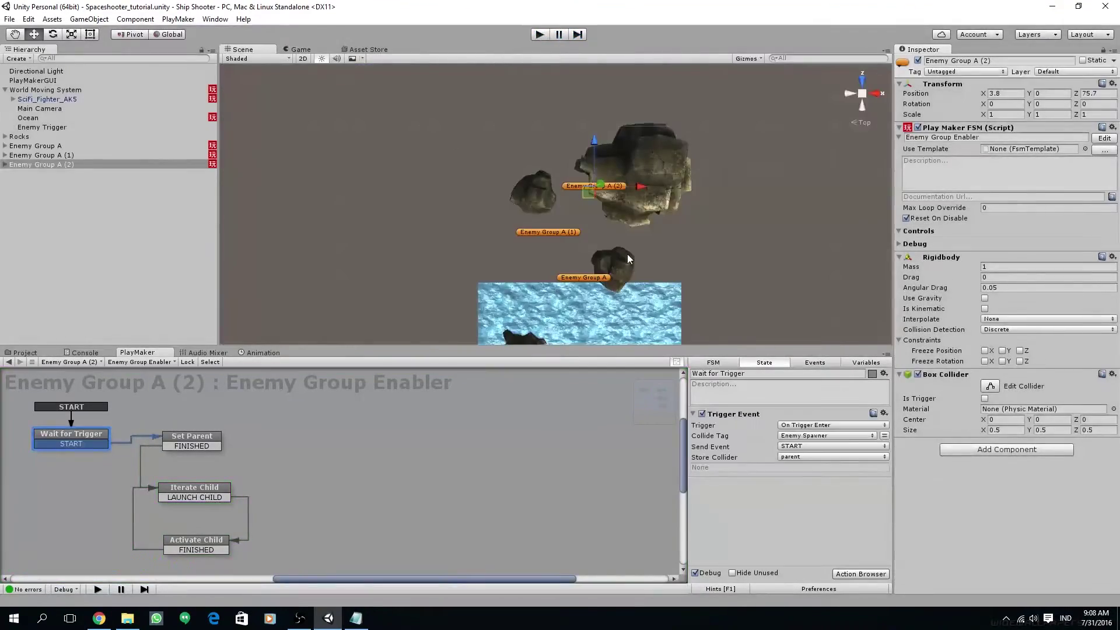
{"action": "scroll", "coordinate": [590, 236], "scroll_direction": "down", "scroll_amount": 4}
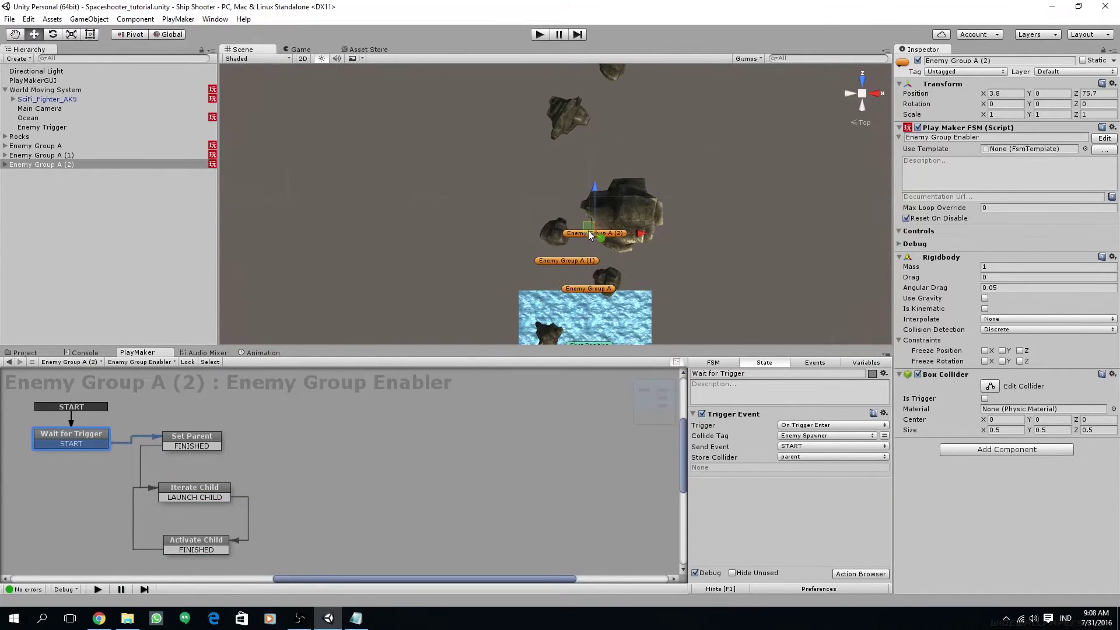
{"action": "middle_click_drag", "start_coordinate": [558, 115], "coordinate": [576, 254]}
{"action": "scroll", "coordinate": [601, 200], "scroll_direction": "up", "scroll_amount": 2}
{"action": "middle_click_drag", "start_coordinate": [601, 200], "coordinate": [572, 211]}
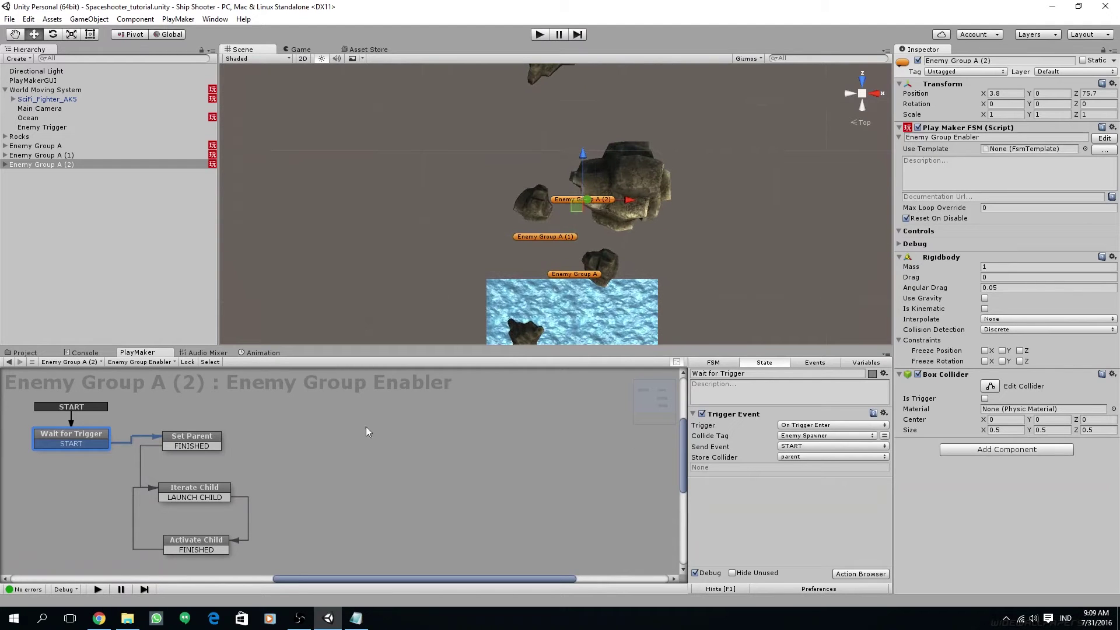
Disable the Set Parent action in the FSMs of Enemy Group A and Enemy Group A (2), and save the scene.
{"action": "left_click", "coordinate": [83, 434]}
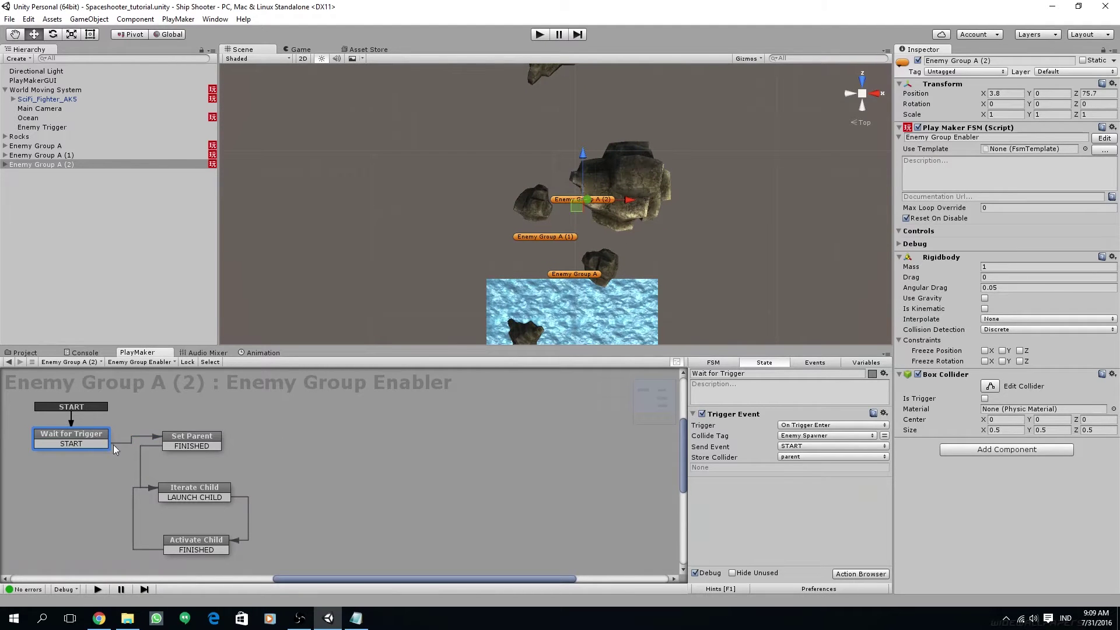
{"action": "middle_click_drag", "start_coordinate": [279, 485], "coordinate": [330, 473]}
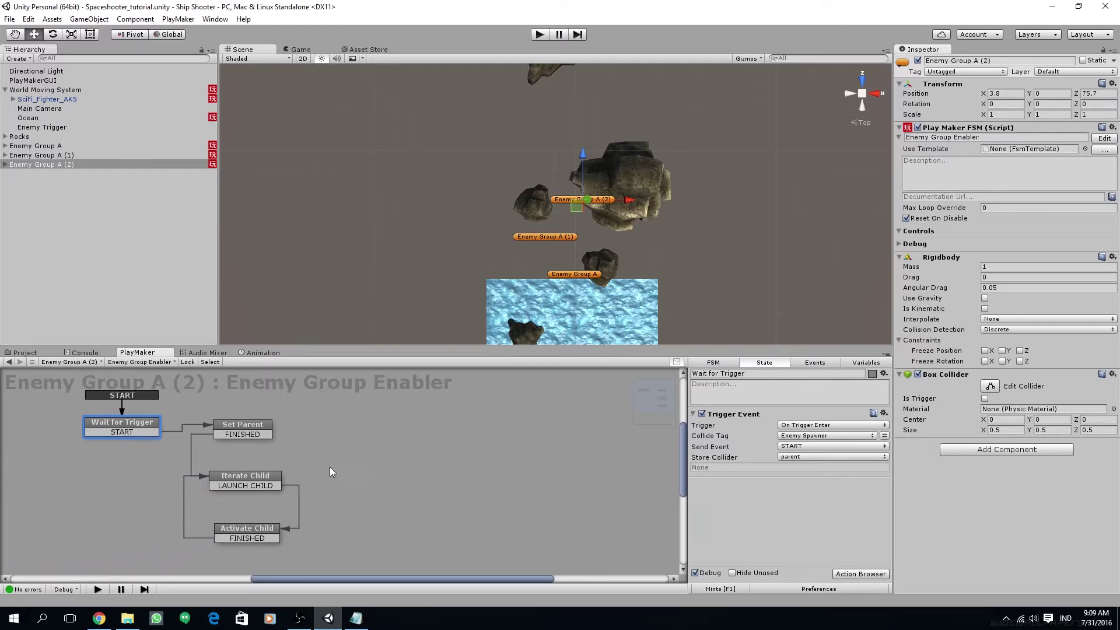
{"action": "left_click", "coordinate": [253, 428]}
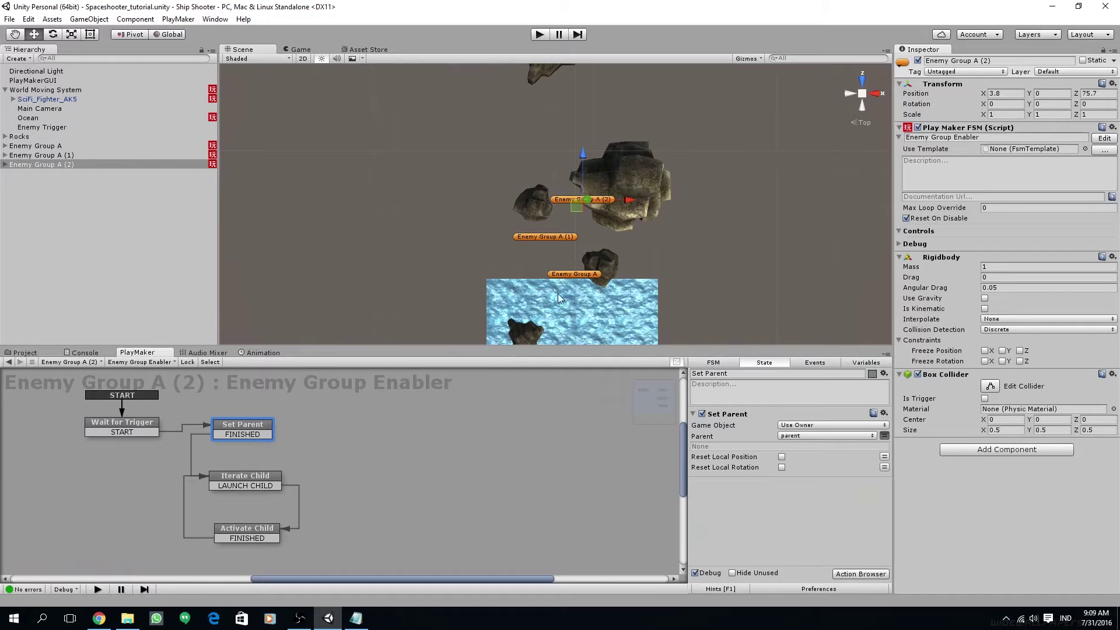
{"action": "middle_click_drag", "start_coordinate": [577, 278], "coordinate": [581, 240]}
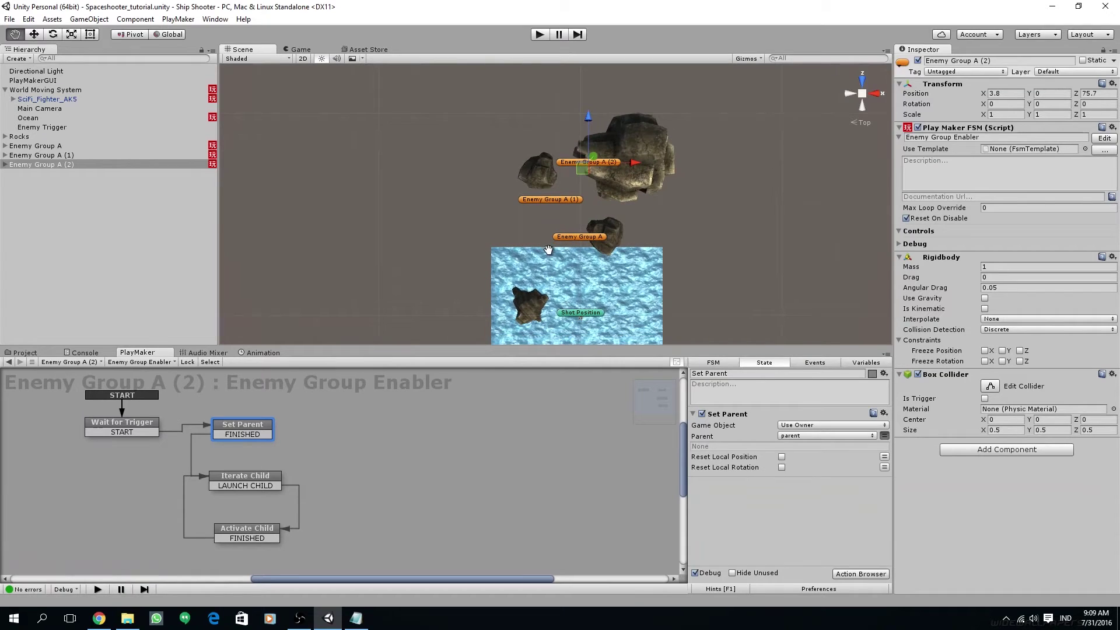
{"action": "left_click", "coordinate": [48, 146]}
{"action": "left_click", "coordinate": [453, 416]}
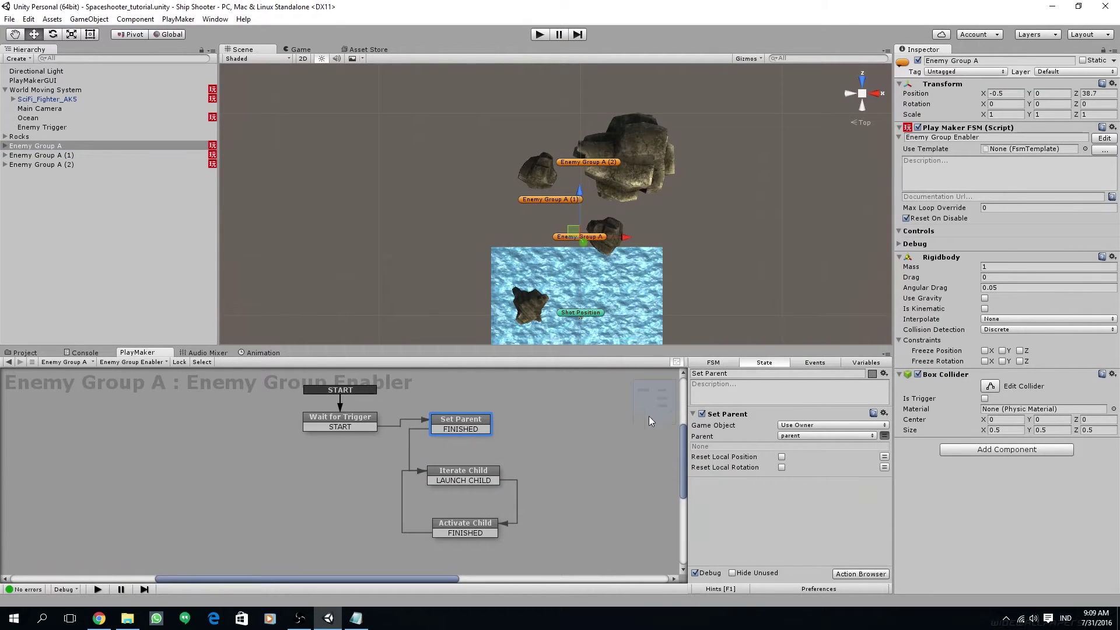
{"action": "left_click", "coordinate": [36, 154]}
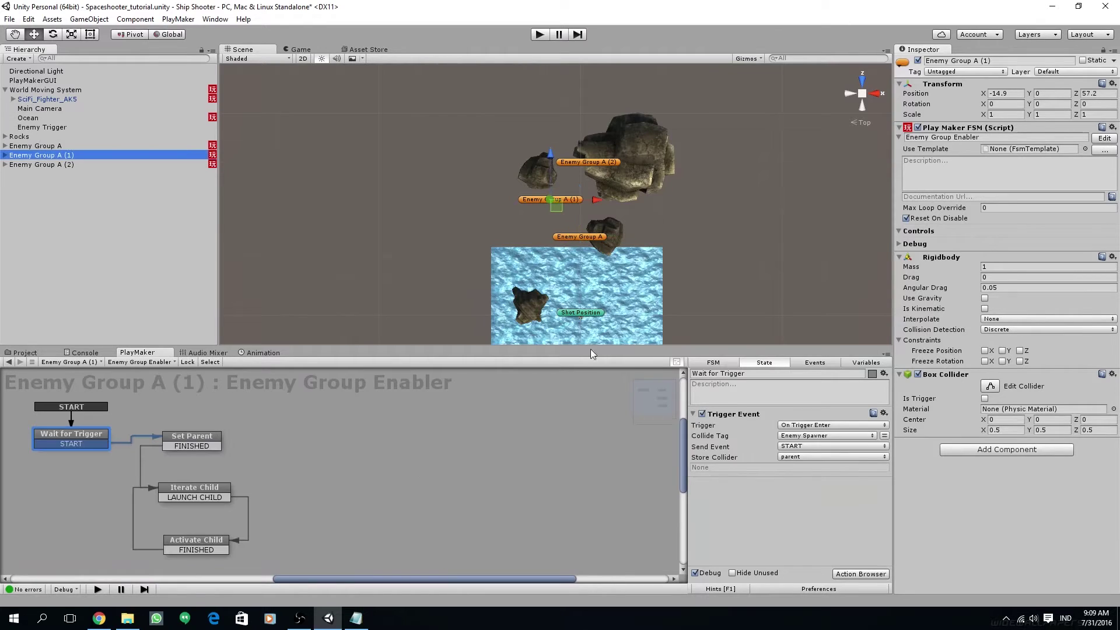
{"action": "left_click", "coordinate": [60, 164]}
{"action": "left_click", "coordinate": [703, 420]}
{"action": "middle_click_drag", "start_coordinate": [578, 266], "coordinate": [577, 247]}
{"action": "key", "text": "ctrl+s"}
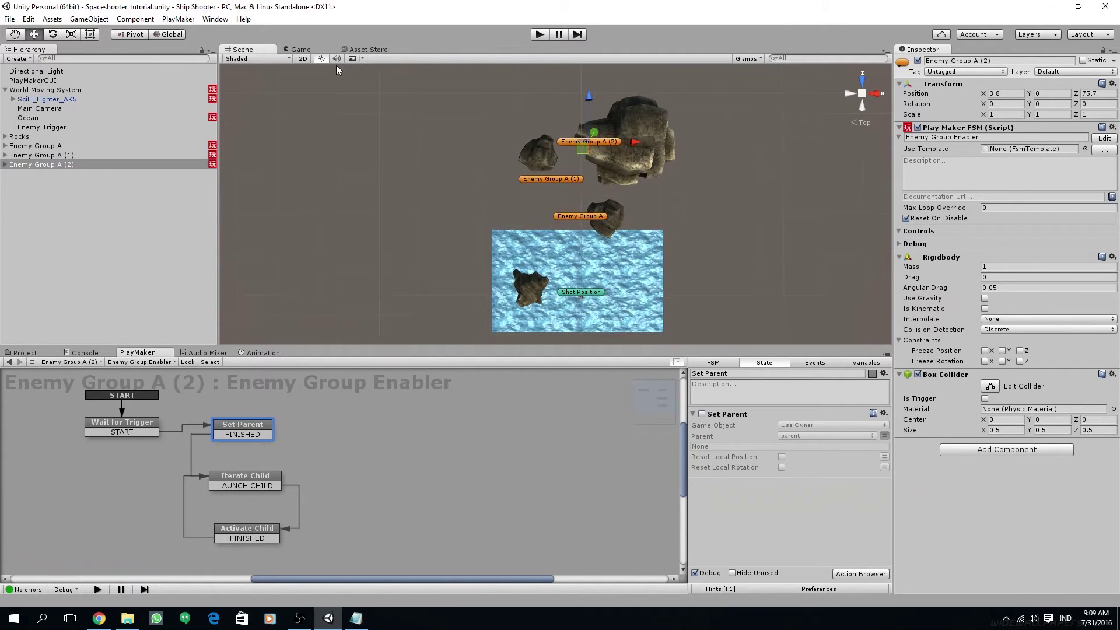
Run the game with all three enemy groups selected to examine their behaviour without parenting, and stop it.
{"action": "left_click", "coordinate": [305, 51]}
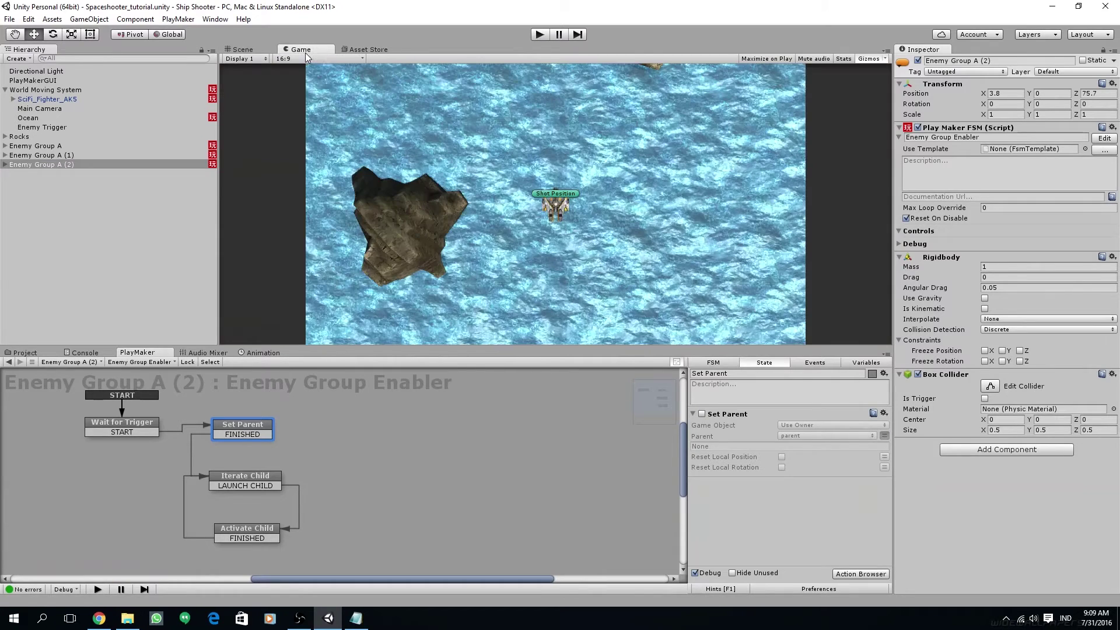
{"action": "left_click", "coordinate": [51, 147], "text": "shift"}
{"action": "left_click", "coordinate": [539, 34]}
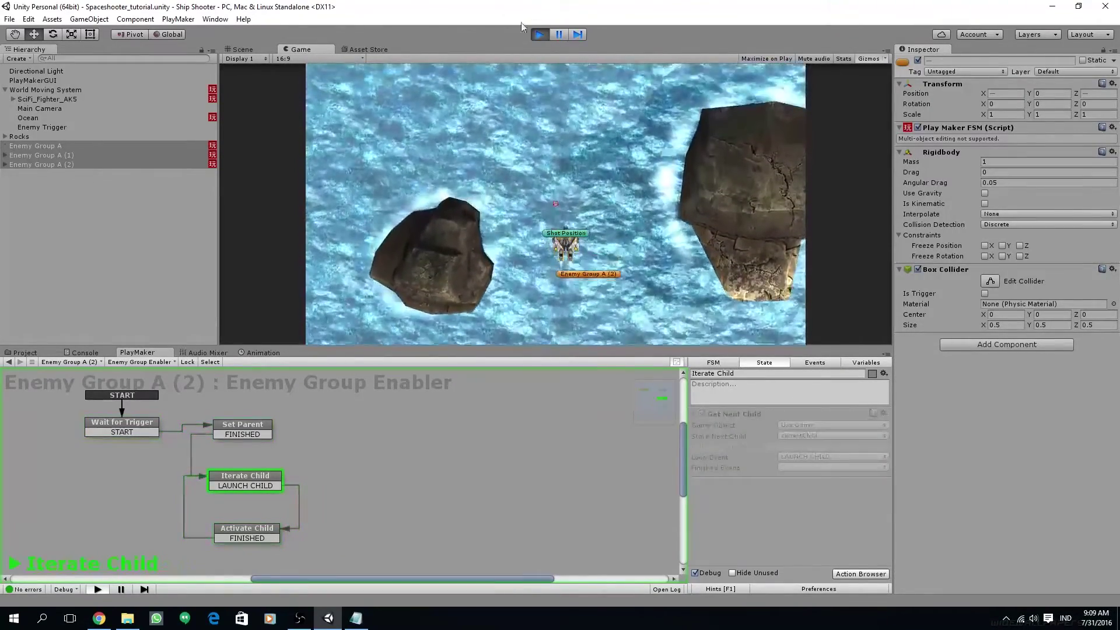
{"action": "left_click", "coordinate": [538, 35]}
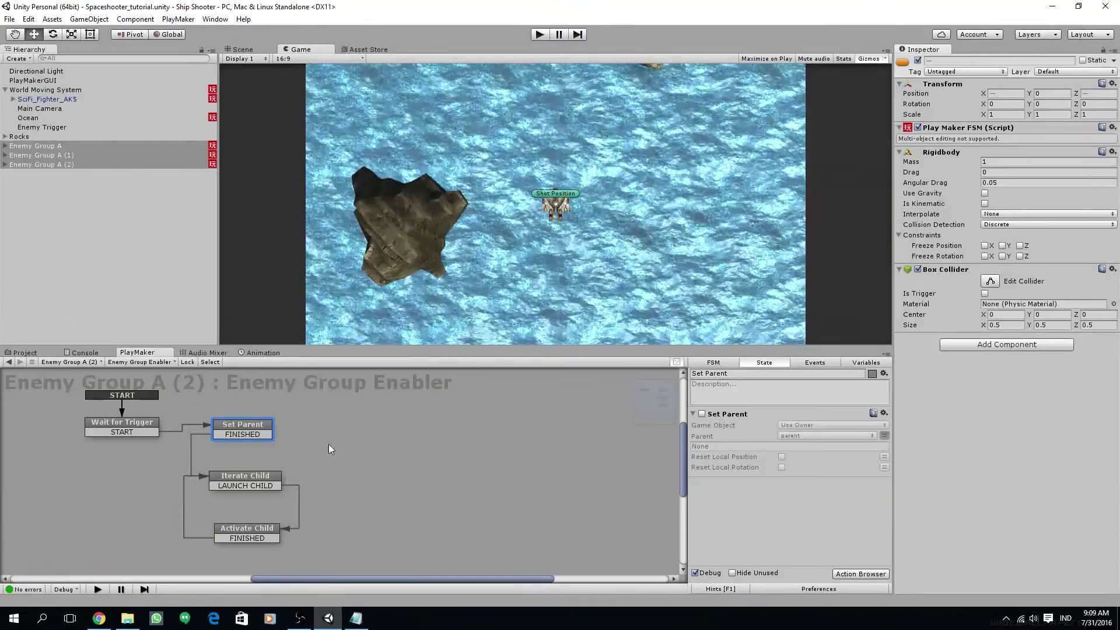
Re-enable Set Parent in Enemy Group A (2) and Enemy Group A, and Trigger Event in Enemy Group A (1).
{"action": "left_click", "coordinate": [702, 414]}
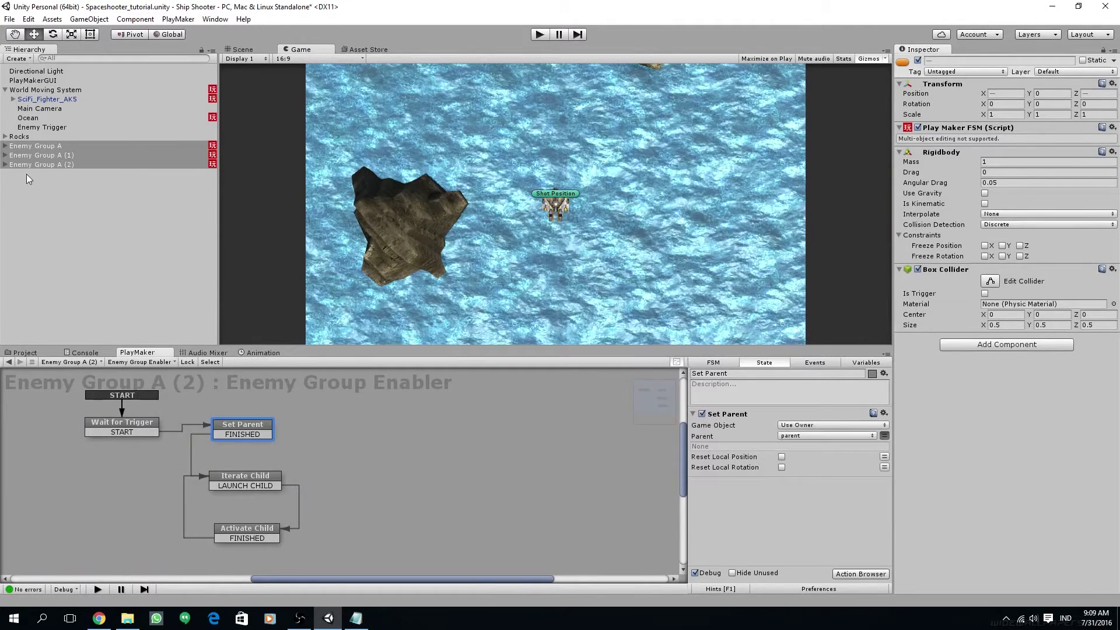
{"action": "left_click", "coordinate": [40, 145]}
{"action": "left_click", "coordinate": [702, 414]}
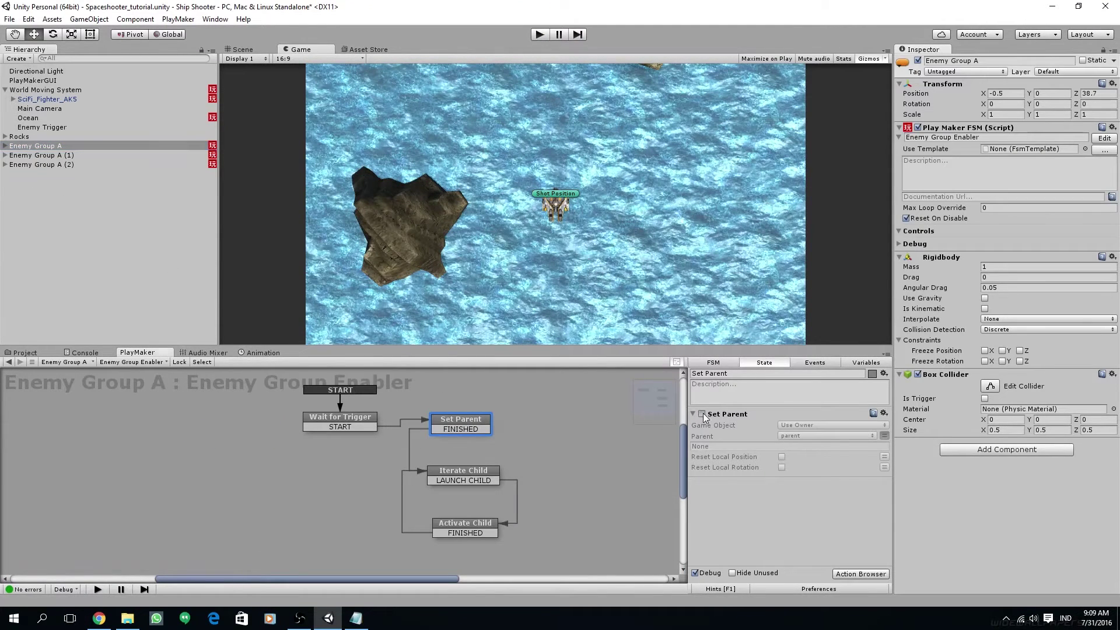
{"action": "left_click", "coordinate": [47, 155]}
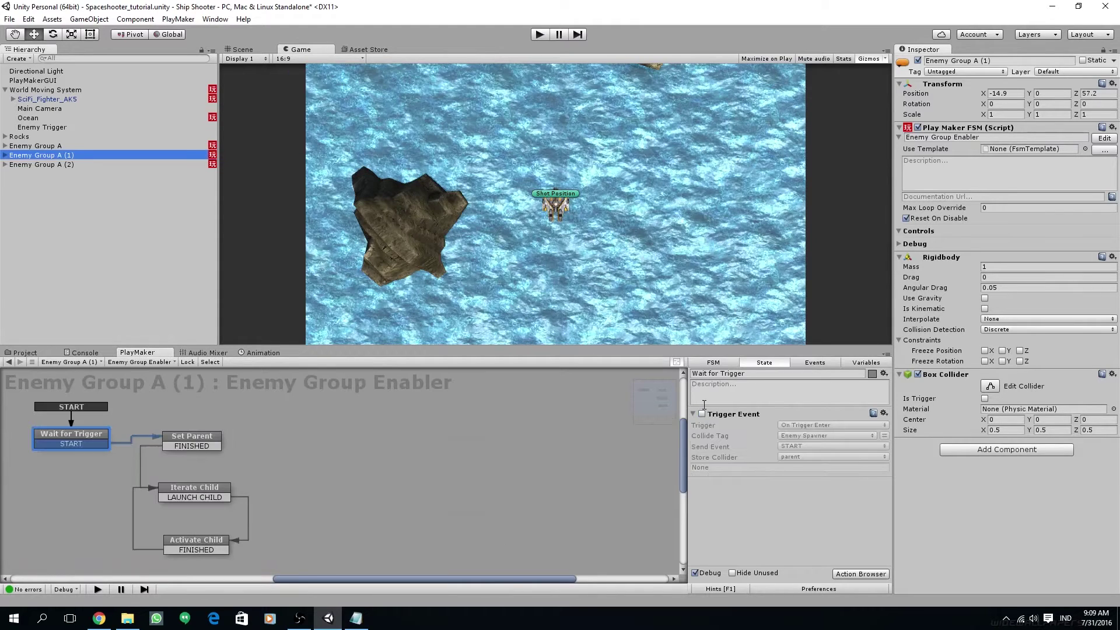
Delete the duplicates Enemy Group A (1) and Enemy Group A (2) from the scene.
{"action": "left_click", "coordinate": [257, 50]}
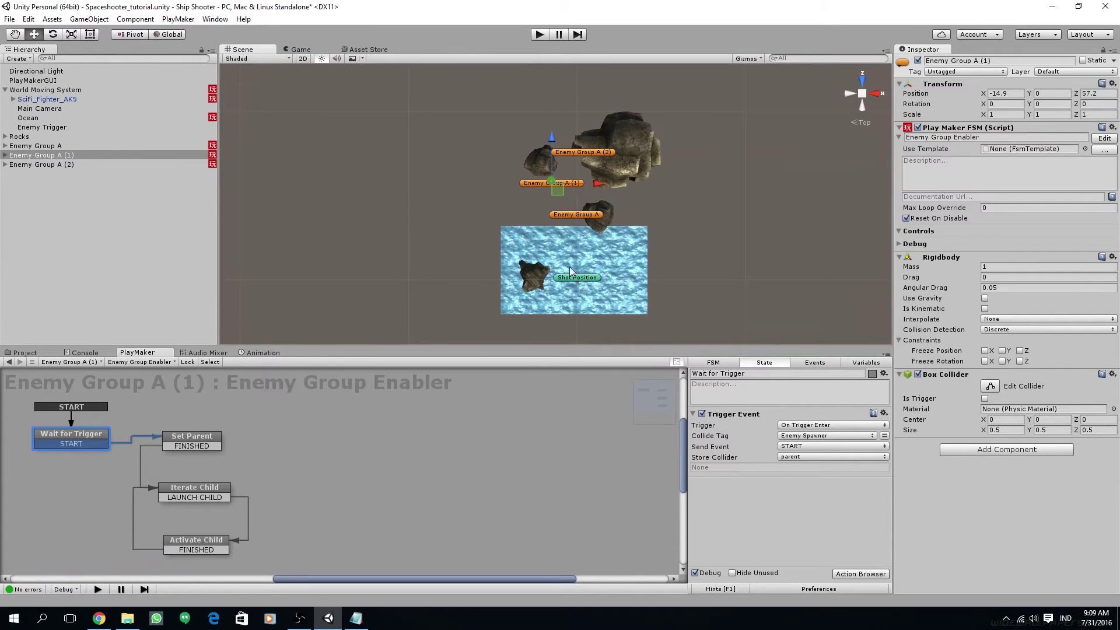
{"action": "left_click_drag", "start_coordinate": [729, 193], "coordinate": [721, 160], "text": "alt"}
{"action": "left_click", "coordinate": [863, 95]}
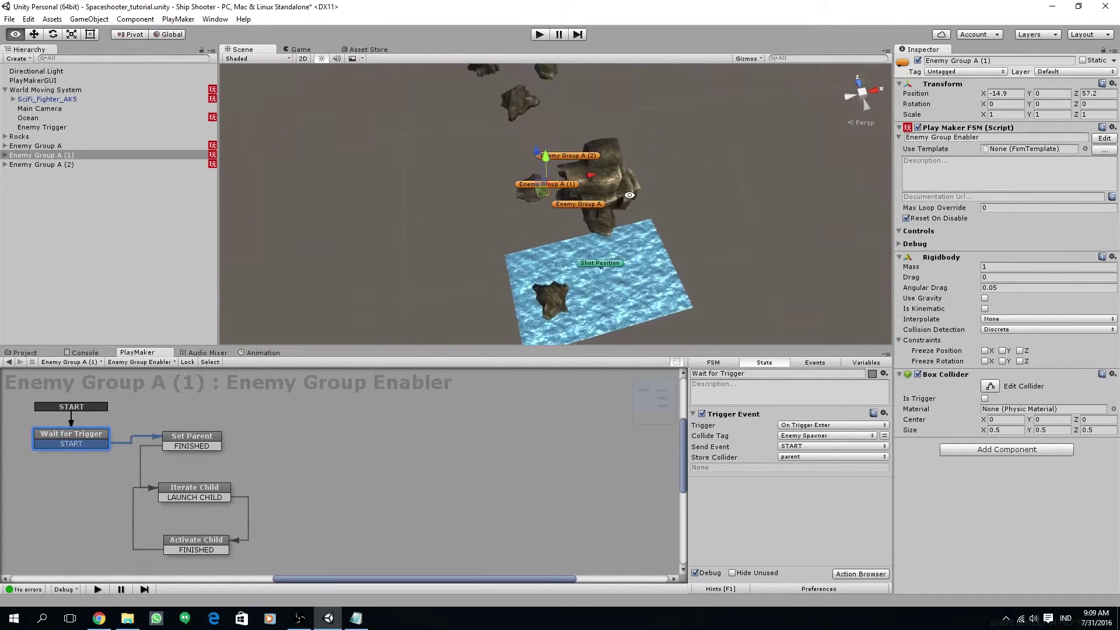
{"action": "left_click", "coordinate": [40, 155]}
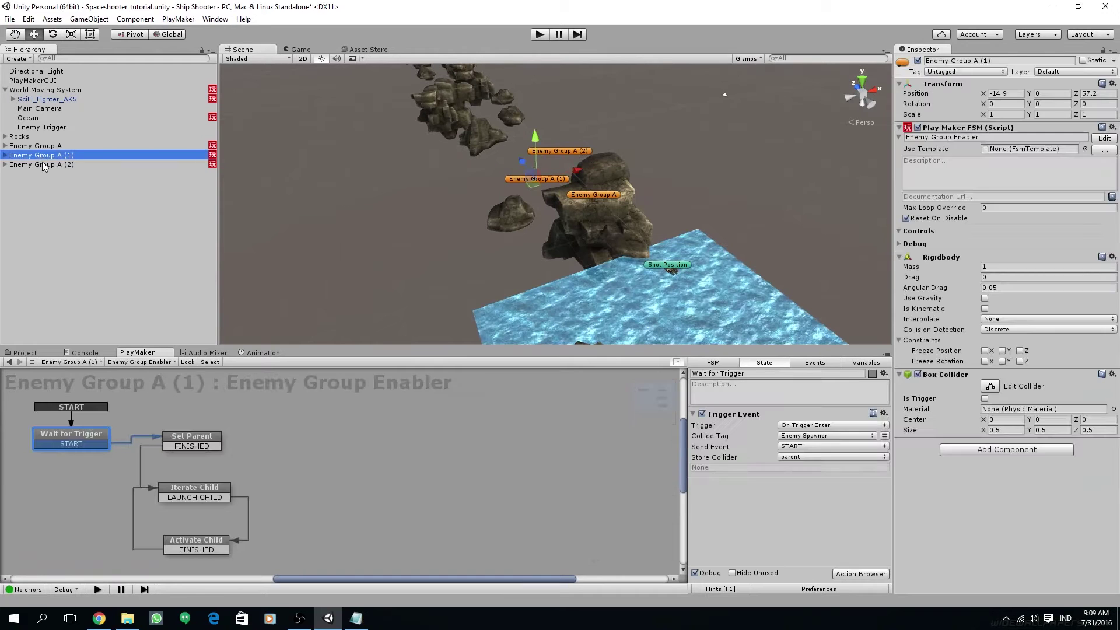
{"action": "left_click", "coordinate": [42, 164], "text": "shift"}
{"action": "key", "text": "Delete"}
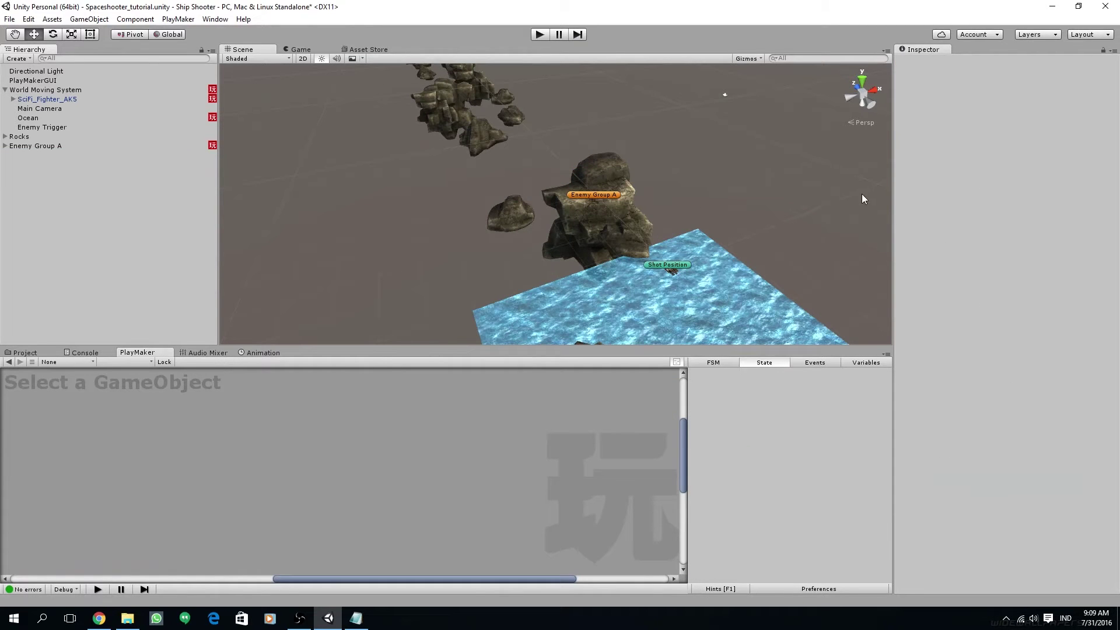
Add an instance of the Standard Blaster prefab from the Prefabs folder to the scene hierarchy.
{"action": "left_click_drag", "start_coordinate": [623, 268], "coordinate": [741, 217], "text": "alt"}
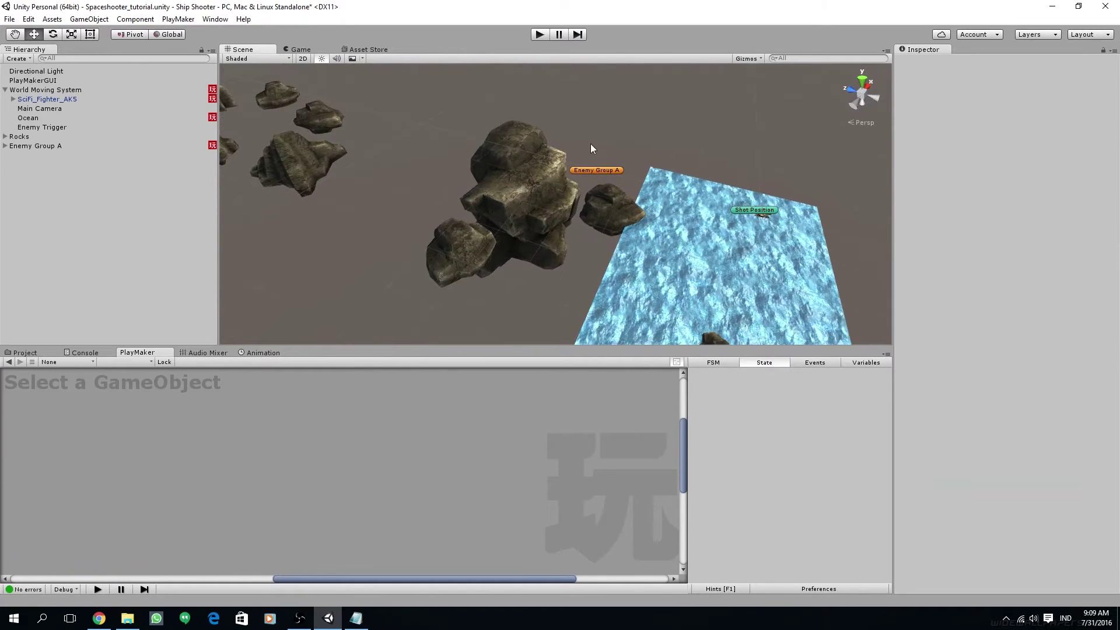
{"action": "left_click_drag", "start_coordinate": [625, 189], "coordinate": [312, 247], "text": "alt"}
{"action": "left_click", "coordinate": [34, 350]}
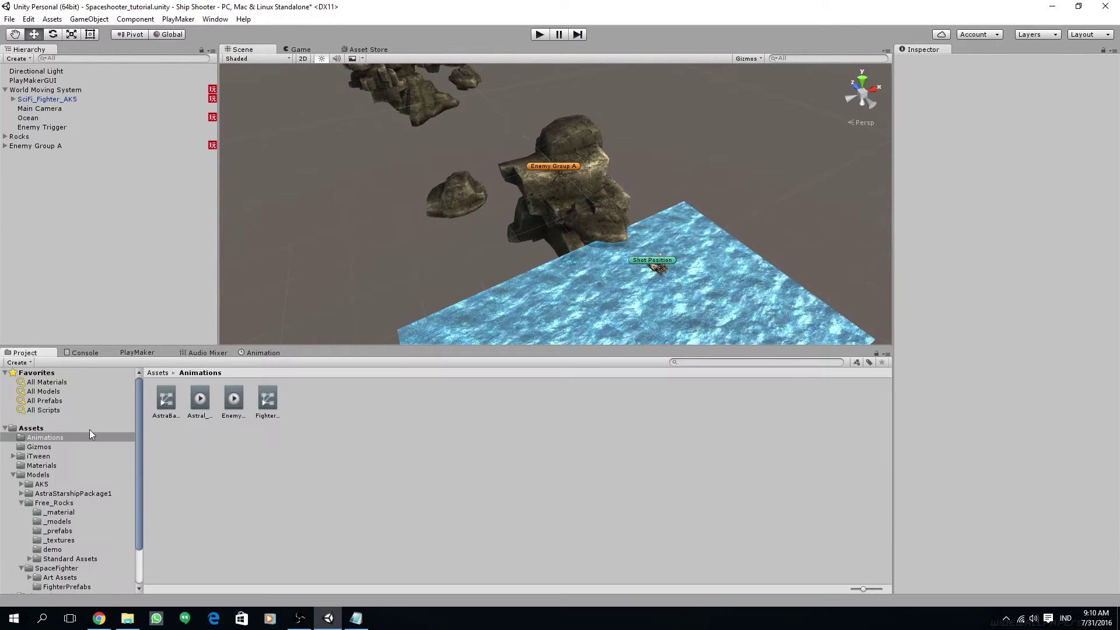
{"action": "left_click", "coordinate": [13, 474]}
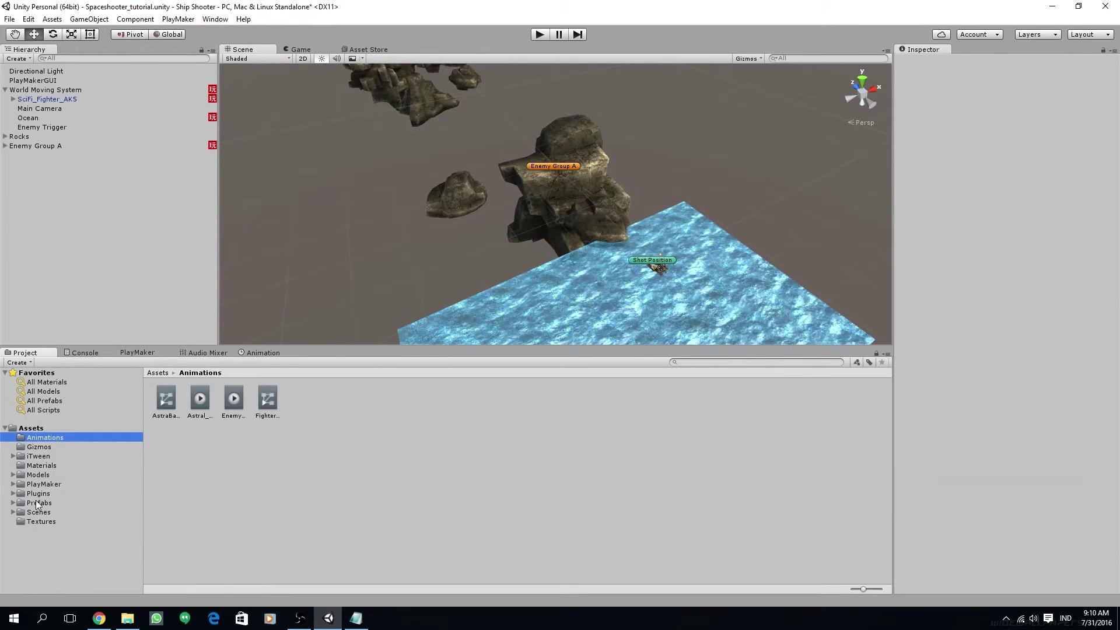
{"action": "left_click", "coordinate": [37, 503]}
{"action": "left_click", "coordinate": [194, 402]}
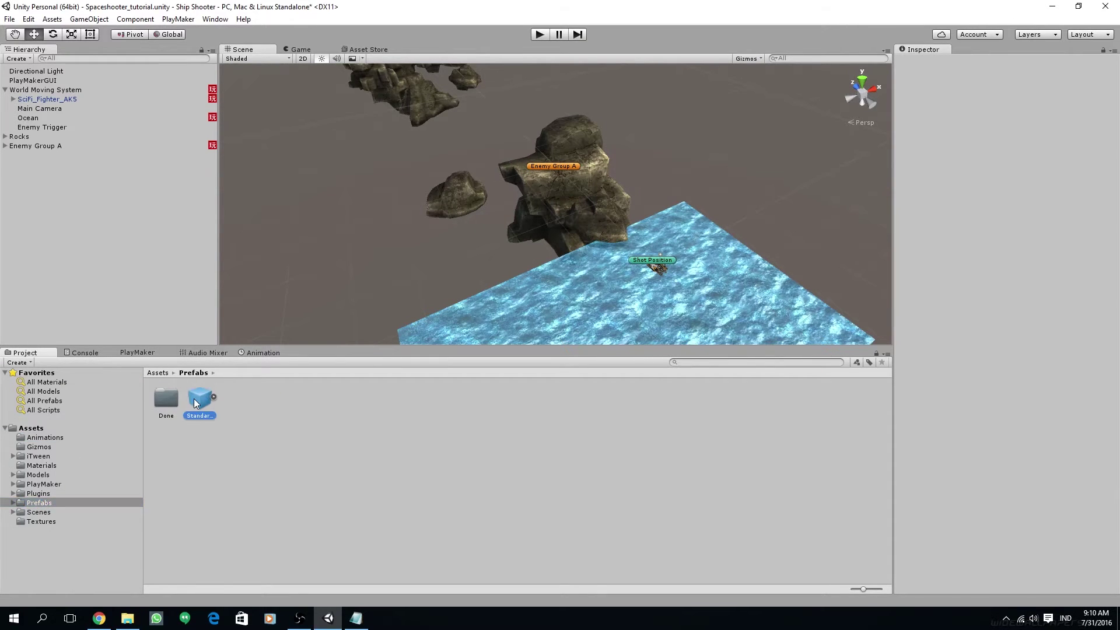
{"action": "left_click_drag", "start_coordinate": [195, 398], "coordinate": [72, 213]}
{"action": "left_click_drag", "start_coordinate": [496, 242], "coordinate": [702, 208], "text": "alt"}
{"action": "key", "text": "f"}
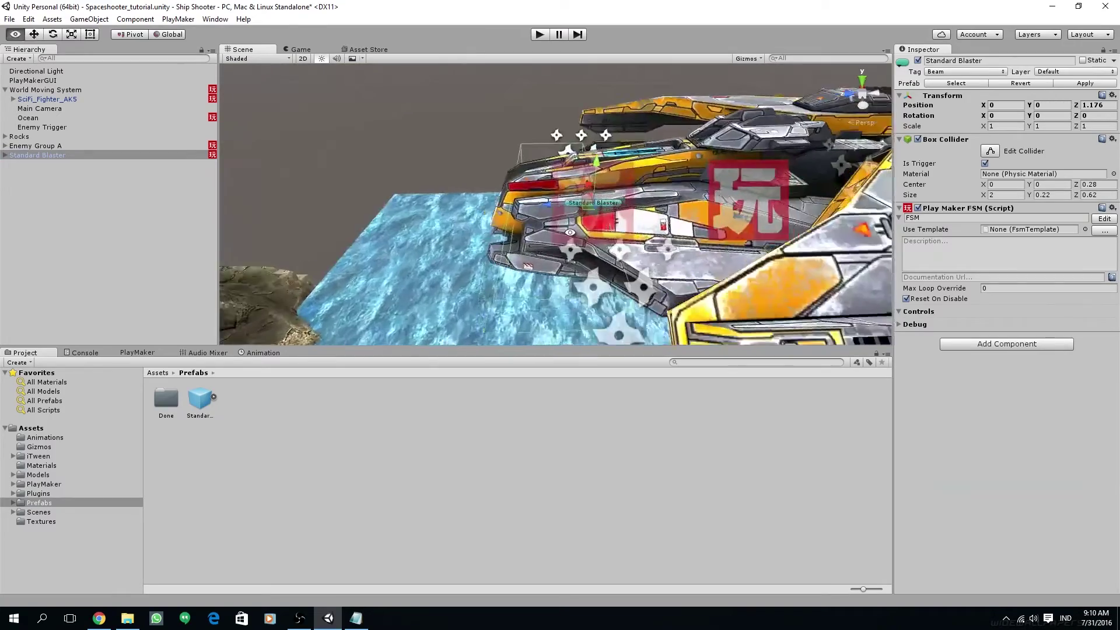
Move the Standard Blaster ahead of the ship to about Z 2.682 and examine its box collider from several angles.
{"action": "scroll", "coordinate": [571, 232], "scroll_direction": "down", "scroll_amount": 5}
{"action": "left_click_drag", "start_coordinate": [570, 232], "coordinate": [609, 216], "text": "alt"}
{"action": "left_click_drag", "start_coordinate": [533, 209], "coordinate": [459, 233]}
{"action": "key", "text": "ctrl+z"}
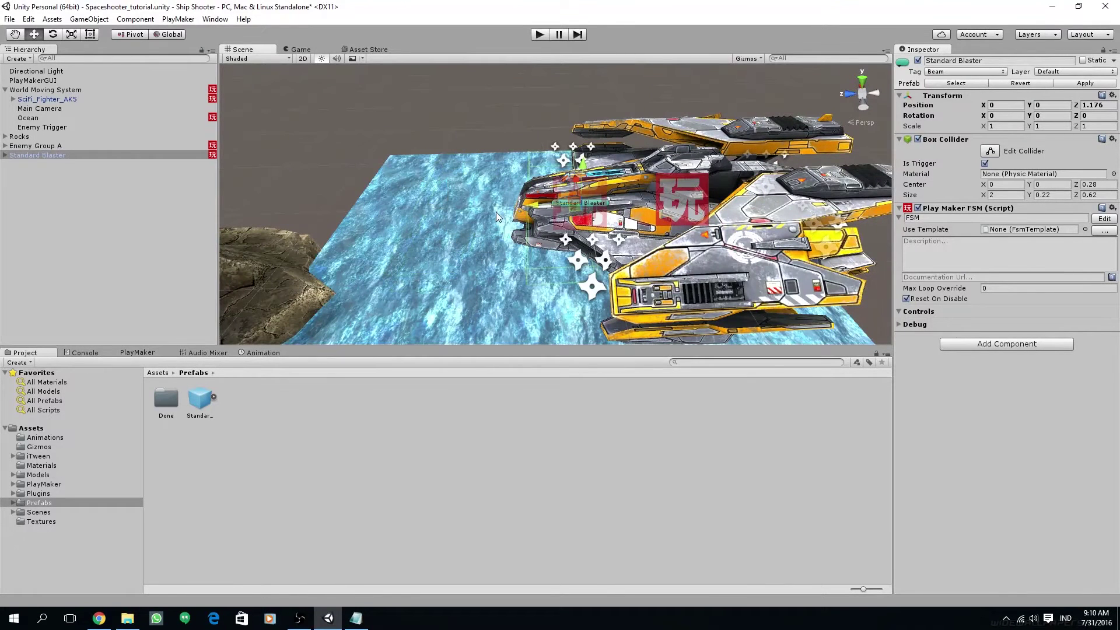
{"action": "left_click_drag", "start_coordinate": [535, 231], "coordinate": [664, 180], "text": "alt"}
{"action": "left_click_drag", "start_coordinate": [617, 214], "coordinate": [867, 168], "text": "alt"}
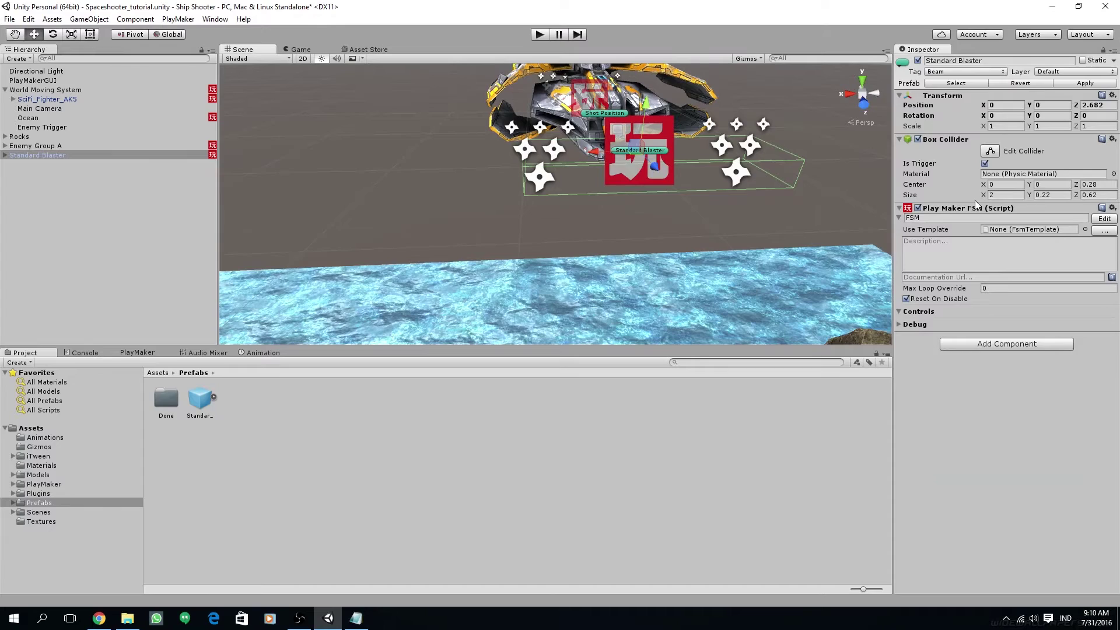
{"action": "left_click_drag", "start_coordinate": [527, 150], "coordinate": [605, 175], "text": "alt"}
{"action": "left_click_drag", "start_coordinate": [498, 159], "coordinate": [464, 222], "text": "alt"}
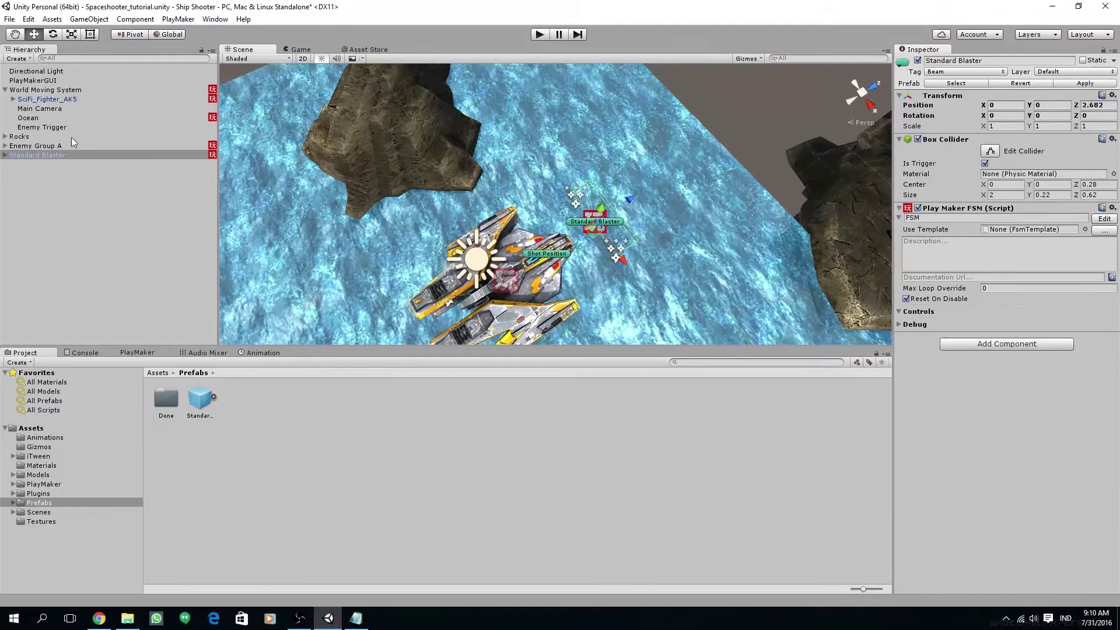
{"action": "left_click_drag", "start_coordinate": [388, 177], "coordinate": [598, 257], "text": "alt"}
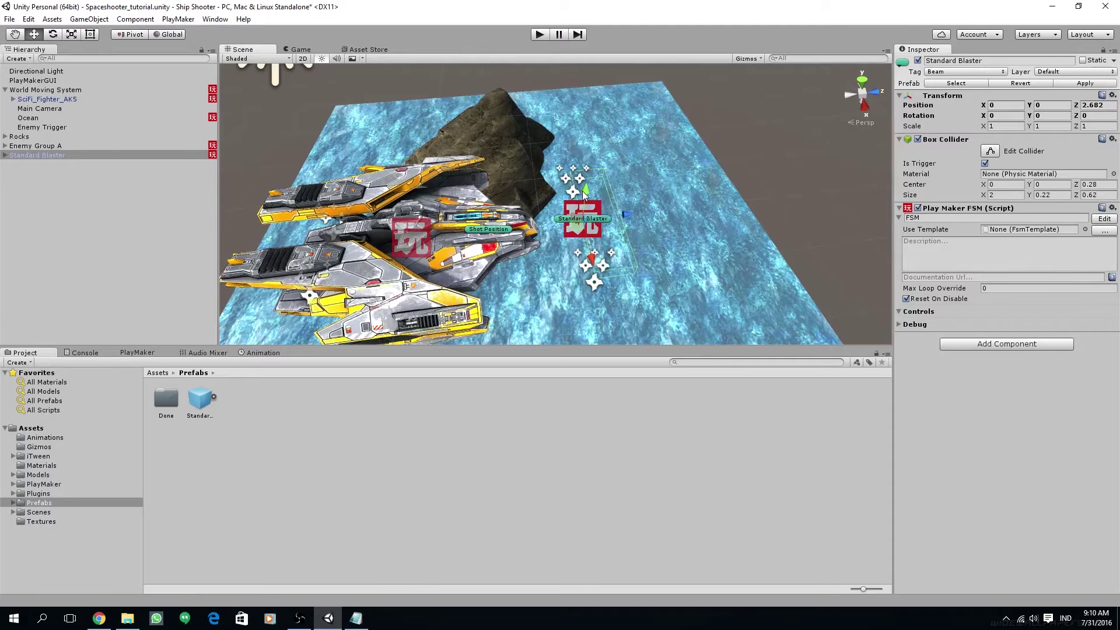
{"action": "left_click_drag", "start_coordinate": [575, 252], "coordinate": [432, 177], "text": "alt"}
Delete the Standard Blaster instance from the scene hierarchy.
{"action": "left_click", "coordinate": [40, 161]}
{"action": "left_click", "coordinate": [40, 156]}
{"action": "key", "text": "Delete"}
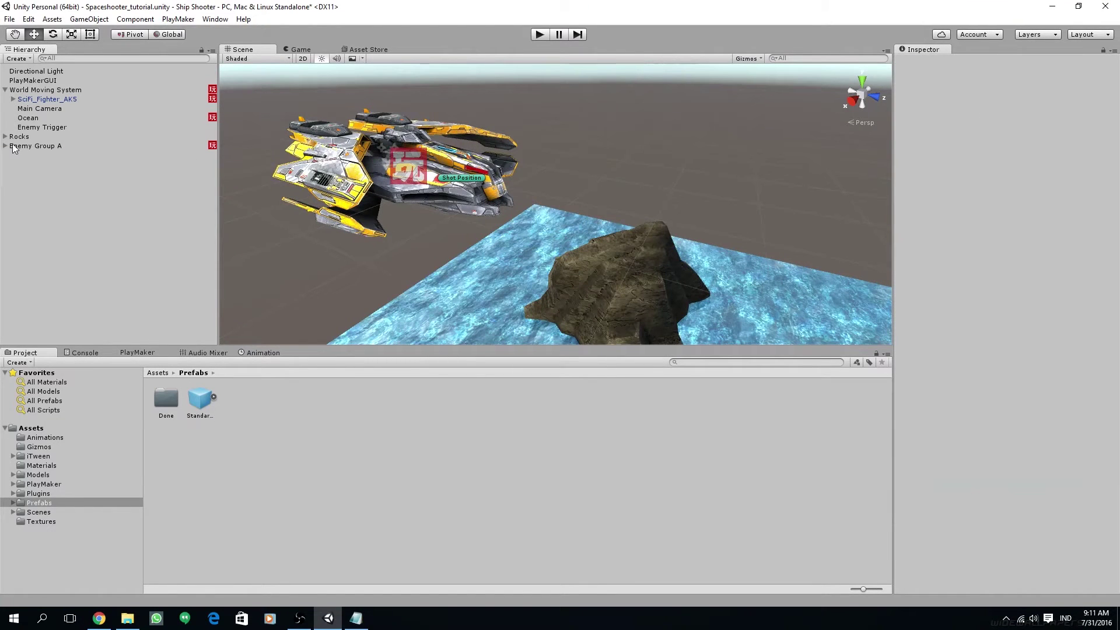
Delete FighterLowPrefab (1) through FighterLowPrefab (4) from Enemy Group A, keeping only the first FighterLowPrefab.
{"action": "left_click", "coordinate": [5, 146]}
{"action": "left_click", "coordinate": [59, 165]}
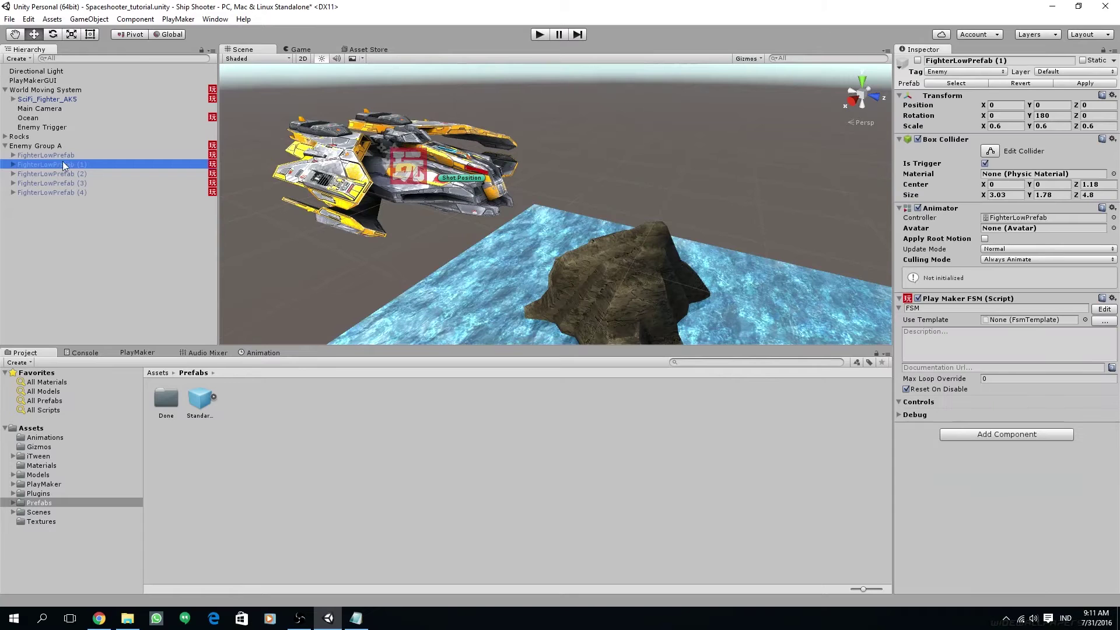
{"action": "left_click", "coordinate": [52, 155]}
{"action": "right_click_drag", "start_coordinate": [431, 225], "coordinate": [725, 201]}
{"action": "left_click", "coordinate": [89, 165]}
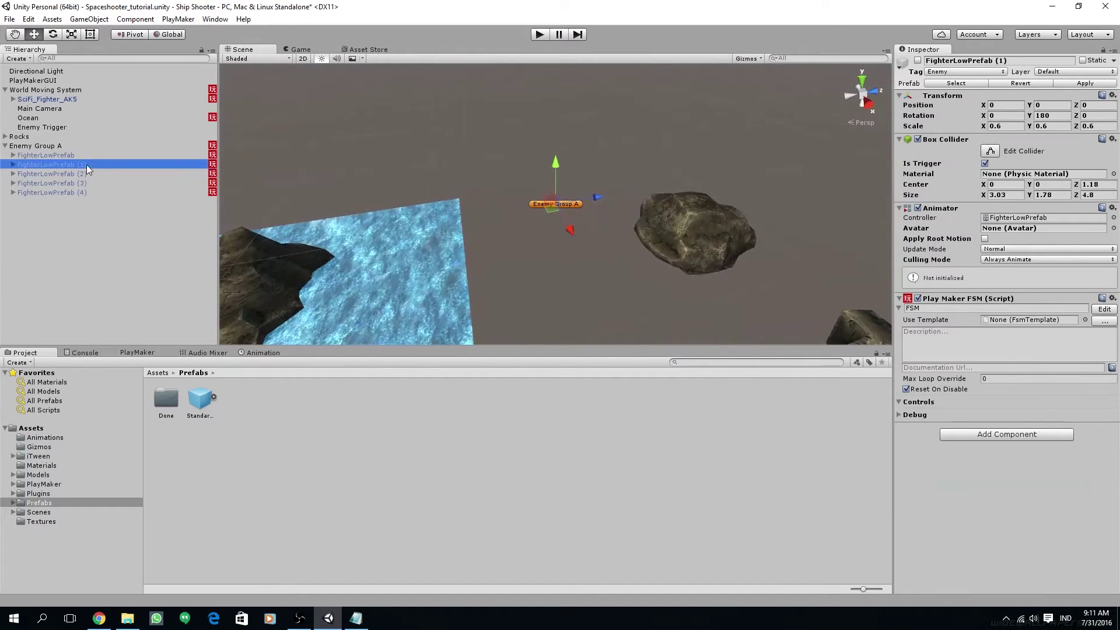
{"action": "left_click", "coordinate": [79, 192], "text": "shift"}
{"action": "key", "text": "Delete"}
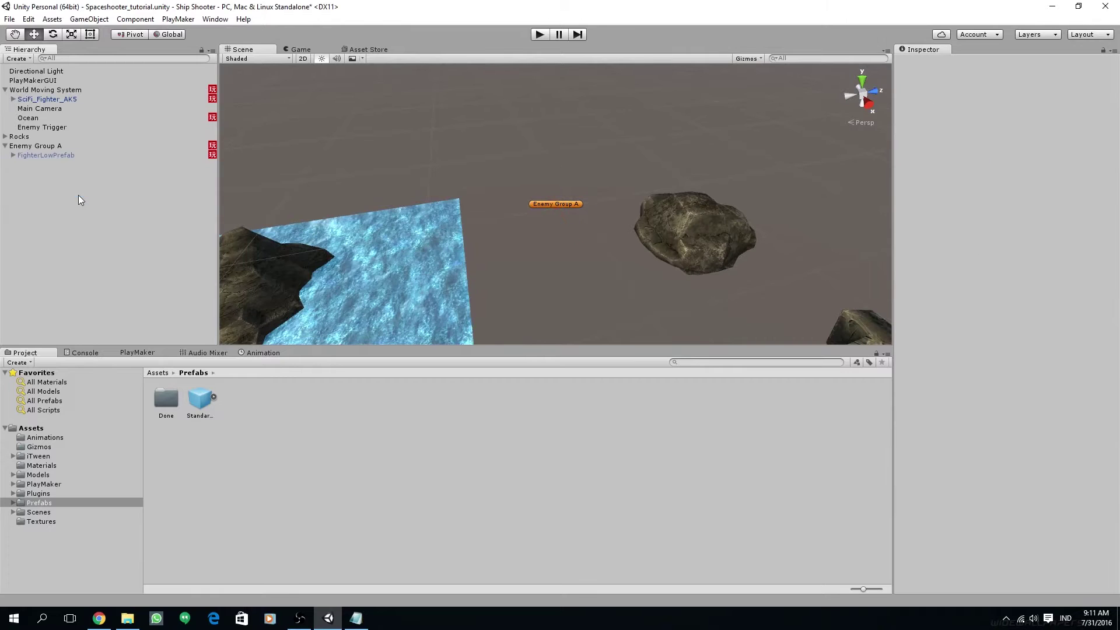
Add a second PlayMaker FSM to FighterLowPrefab and name it Enemy Mechanic.
{"action": "double_click", "coordinate": [61, 155]}
{"action": "left_click_drag", "start_coordinate": [630, 234], "coordinate": [642, 257], "text": "alt"}
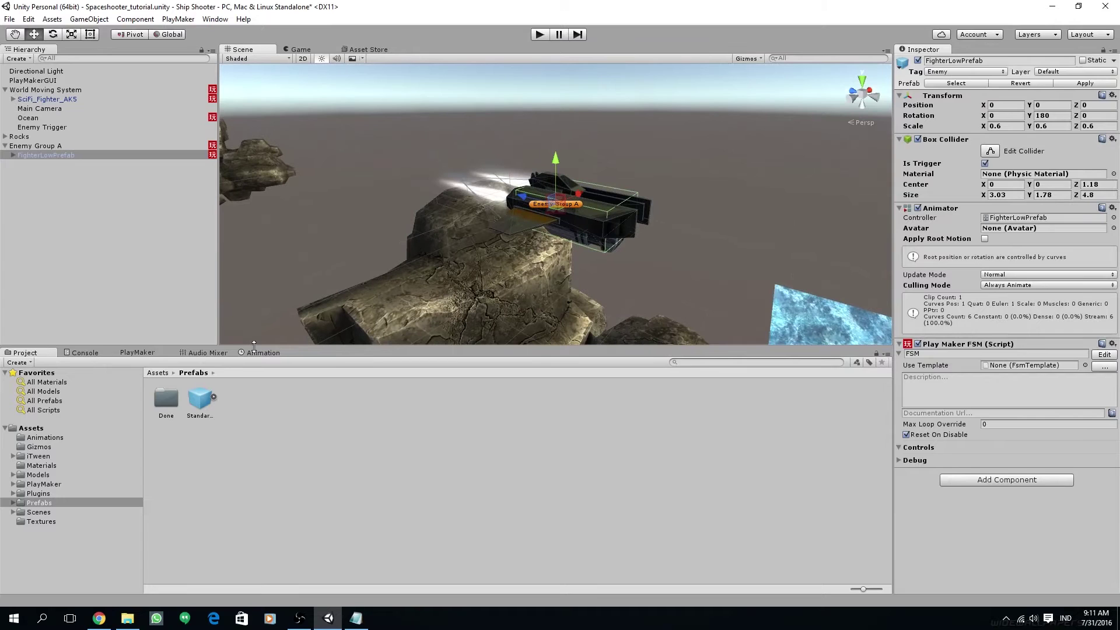
{"action": "left_click", "coordinate": [153, 353]}
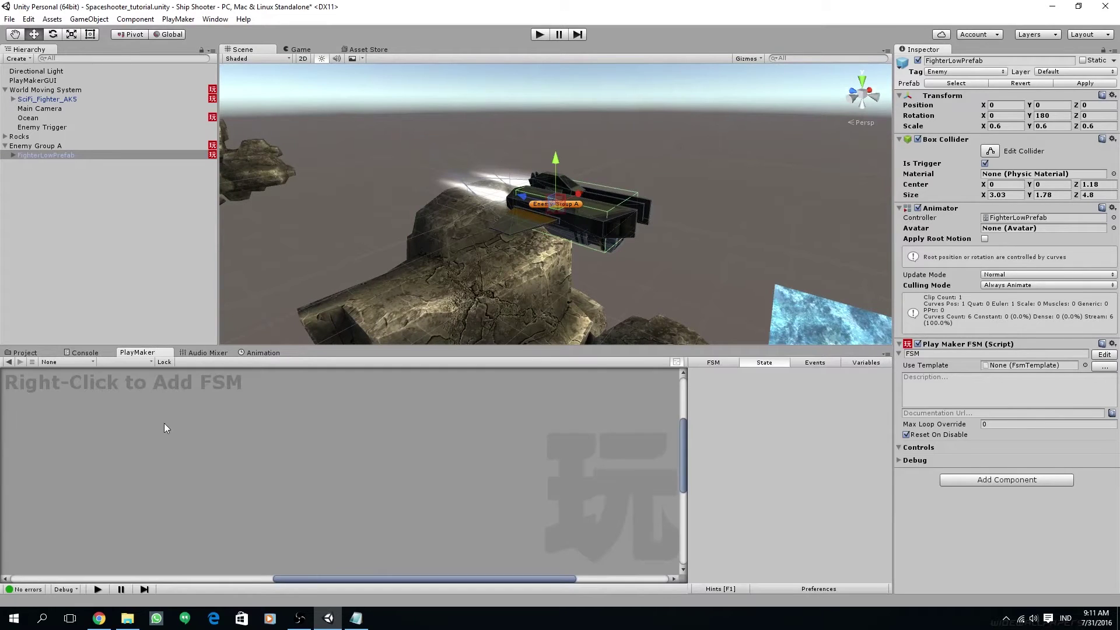
{"action": "right_click", "coordinate": [291, 421]}
{"action": "left_click", "coordinate": [313, 429]}
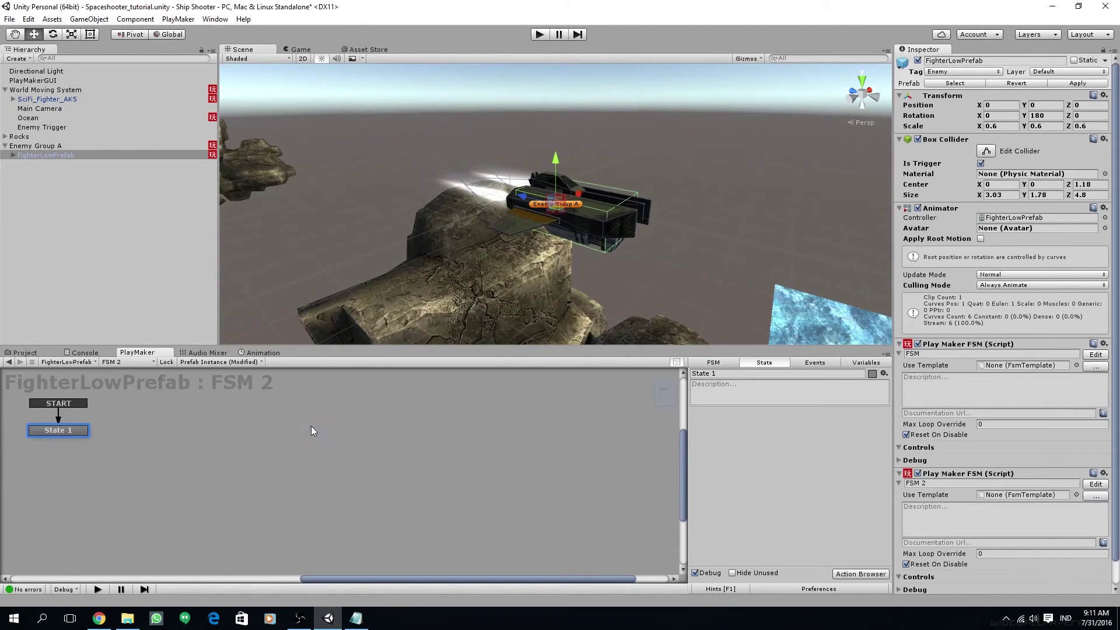
{"action": "left_click_drag", "start_coordinate": [62, 431], "coordinate": [401, 477]}
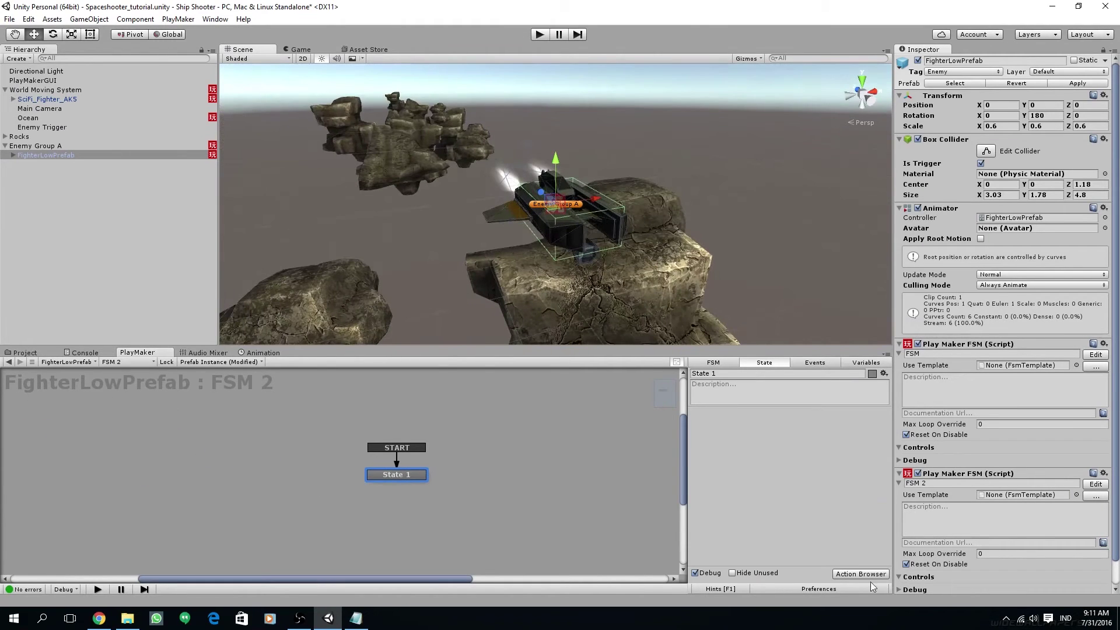
{"action": "left_click", "coordinate": [713, 362]}
{"action": "left_click", "coordinate": [741, 372]}
{"action": "type", "text": "Enemy Mechanic"}
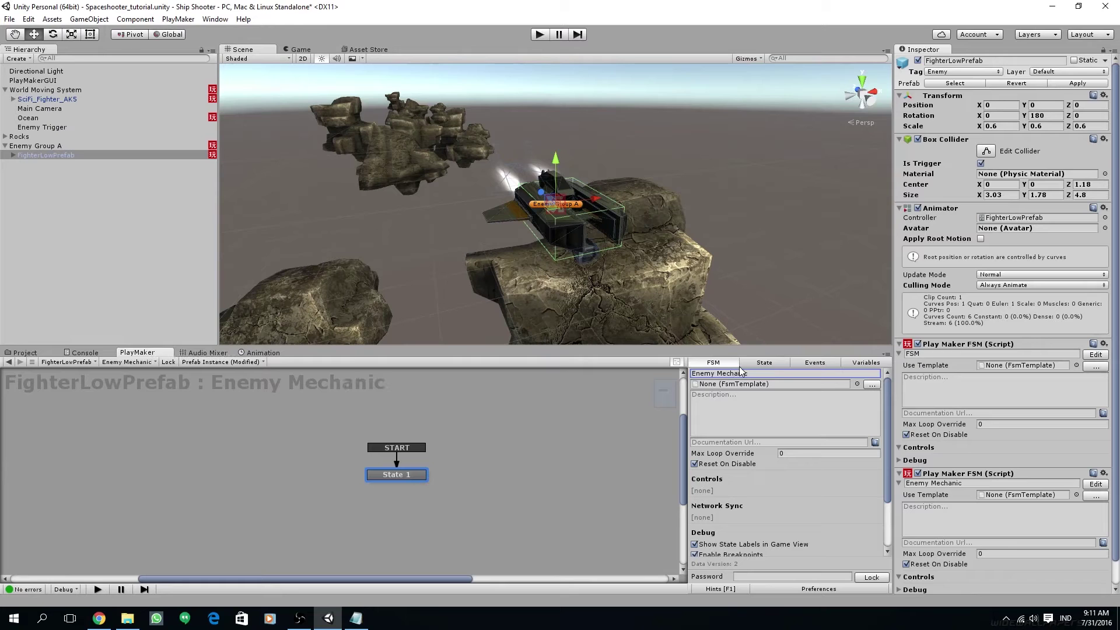
Add a Trigger2D Event action to State 1 of Enemy Mechanic and set its Collide Tag to Beam.
{"action": "left_click", "coordinate": [766, 362]}
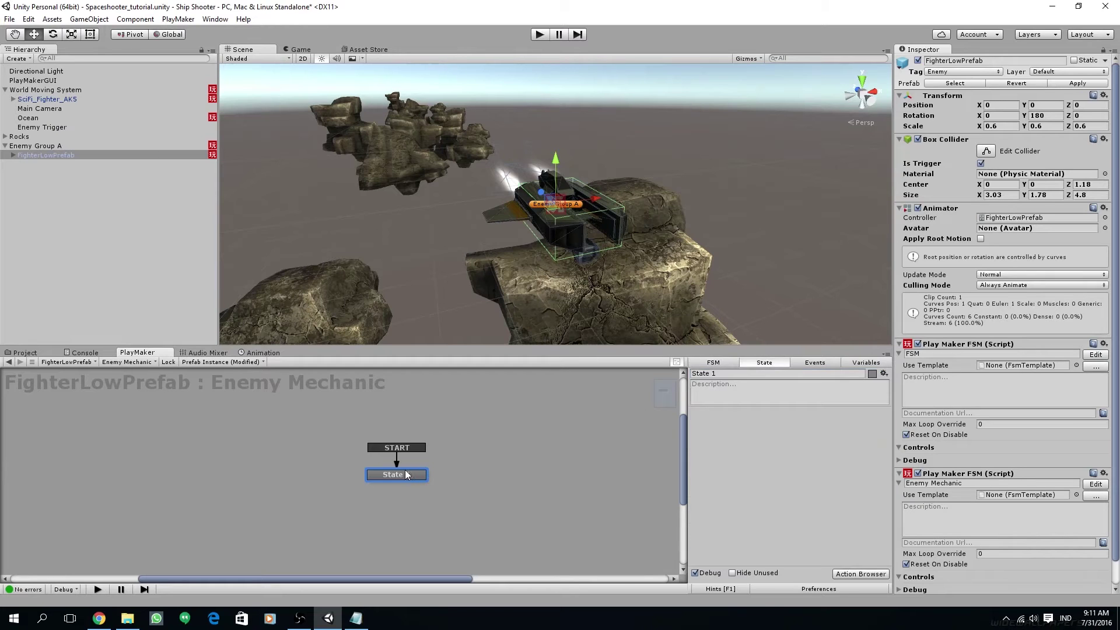
{"action": "left_click", "coordinate": [878, 578]}
{"action": "type", "text": "tgi"}
{"action": "key", "text": "BackSpace"}
{"action": "key", "text": "BackSpace"}
{"action": "type", "text": "rigger"}
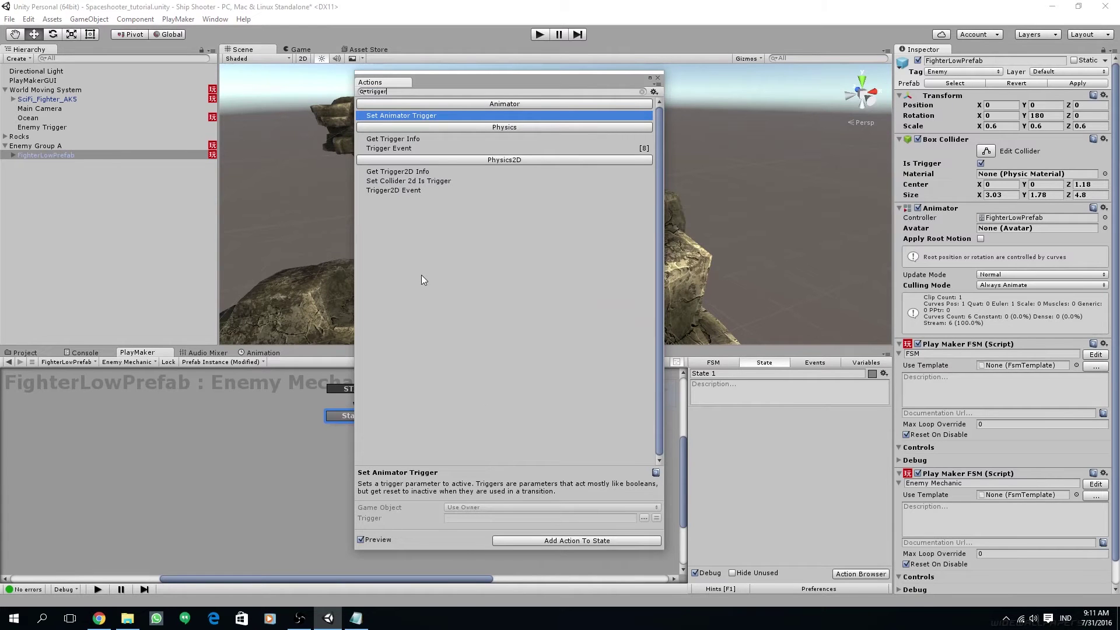
{"action": "double_click", "coordinate": [413, 190]}
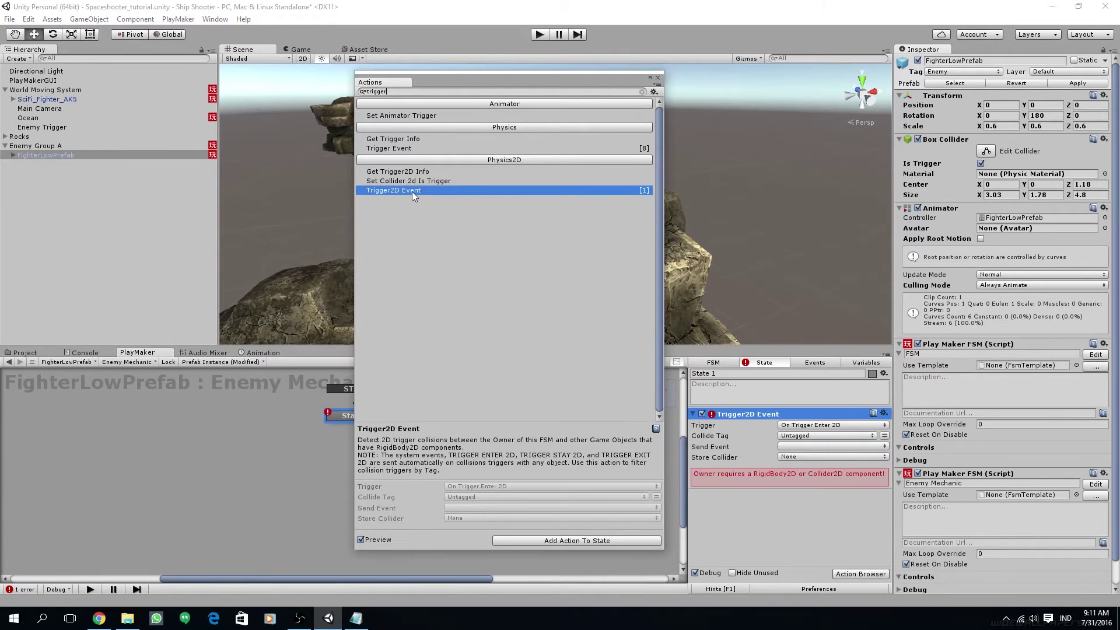
{"action": "left_click", "coordinate": [658, 77]}
{"action": "middle_click_drag", "start_coordinate": [323, 460], "coordinate": [338, 463]}
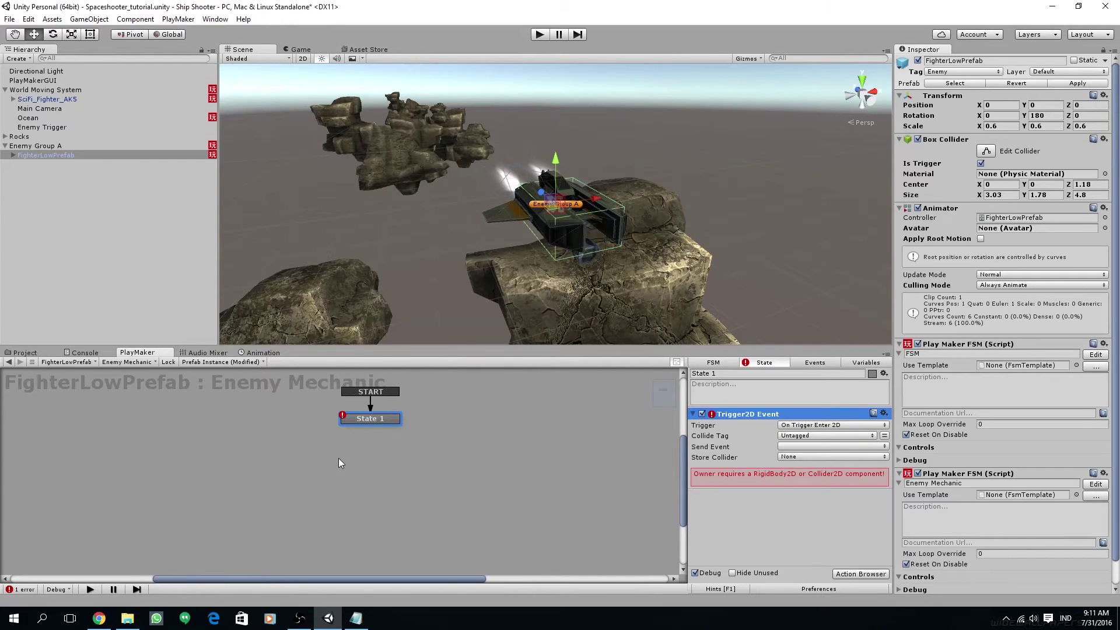
{"action": "left_click", "coordinate": [863, 436]}
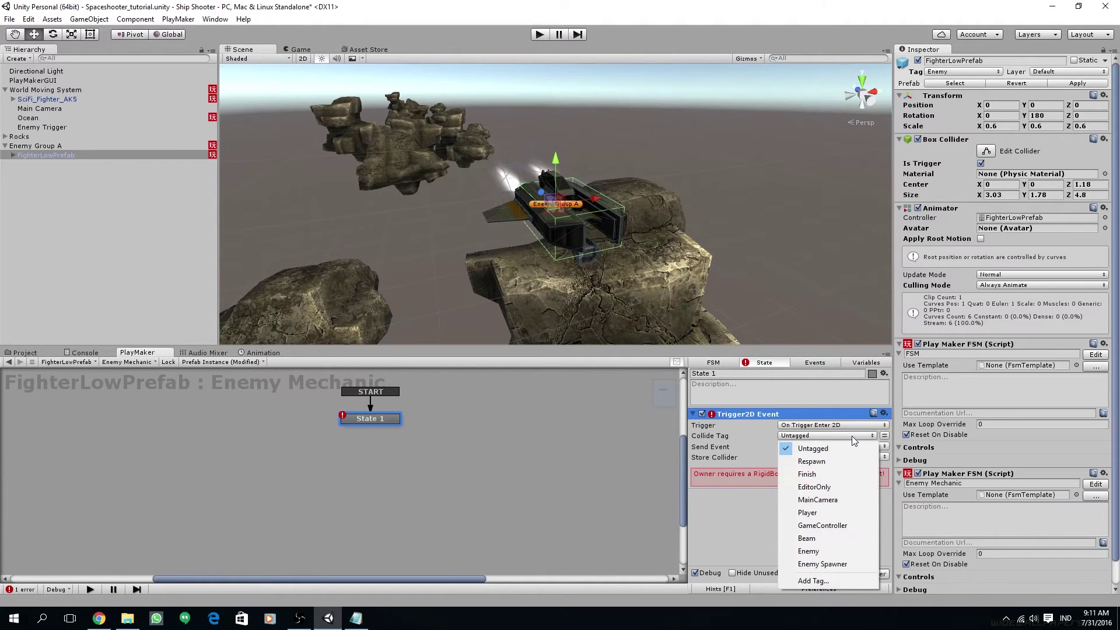
{"action": "left_click", "coordinate": [807, 539]}
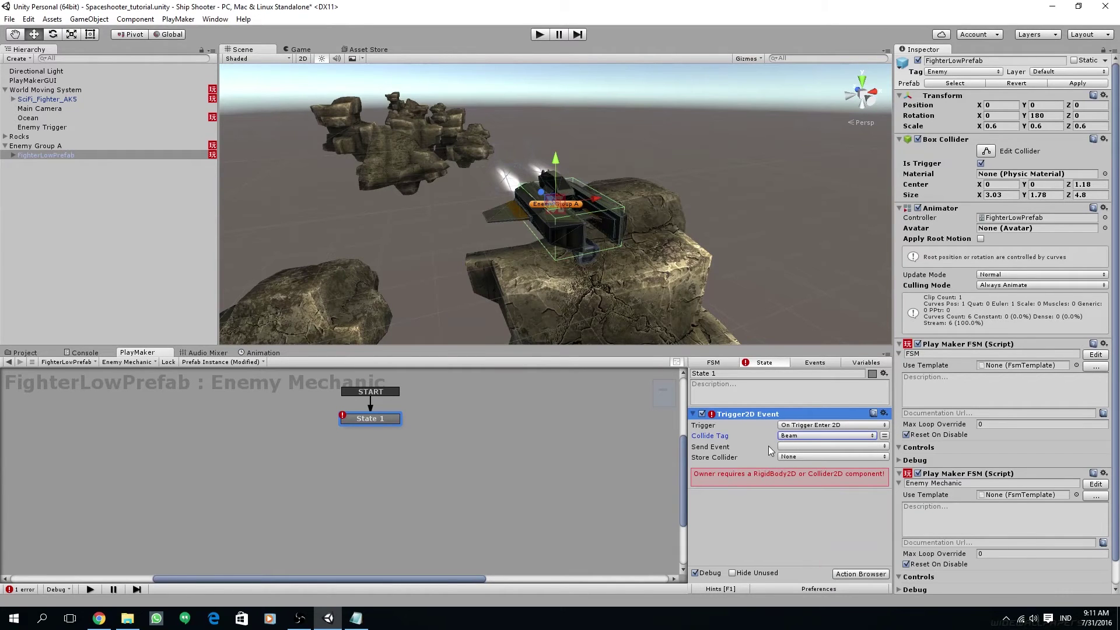
Create a GET HIT event in the Enemy Mechanic FSM and add it as a transition on State 1.
{"action": "scroll", "coordinate": [443, 464], "scroll_direction": "up", "scroll_amount": 1}
{"action": "left_click", "coordinate": [814, 363]}
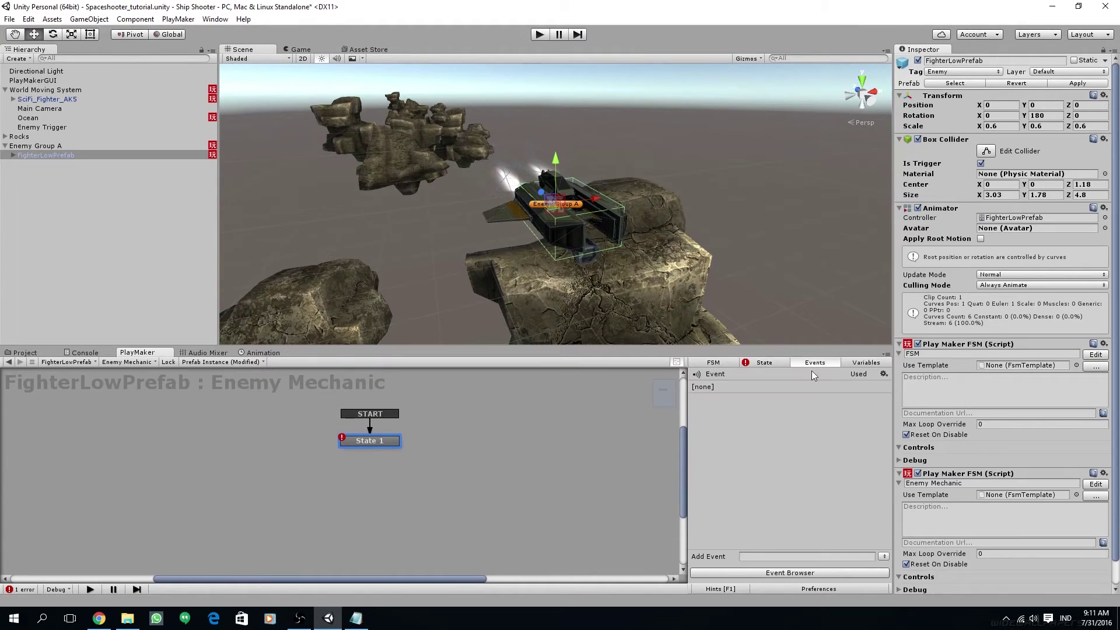
{"action": "left_click", "coordinate": [778, 556]}
{"action": "type", "text": "GET HIT"}
{"action": "key", "text": "Return"}
{"action": "left_click", "coordinate": [758, 366]}
{"action": "right_click", "coordinate": [387, 439]}
{"action": "mouse_move", "coordinate": [445, 443]}
{"action": "left_click", "coordinate": [552, 445]}
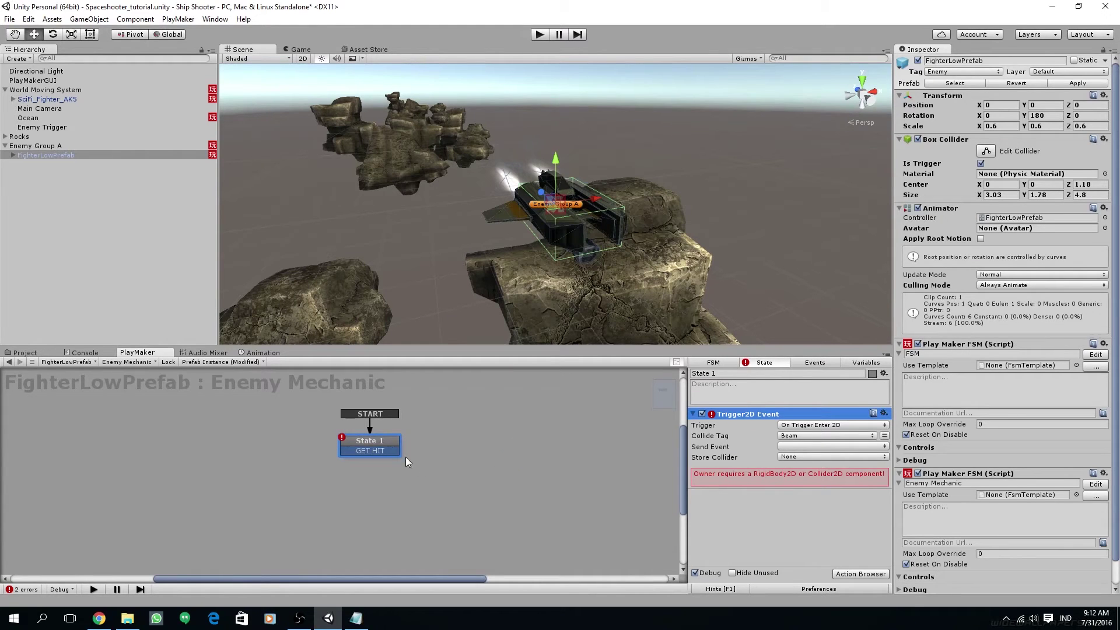
{"action": "left_click_drag", "start_coordinate": [390, 439], "coordinate": [384, 446]}
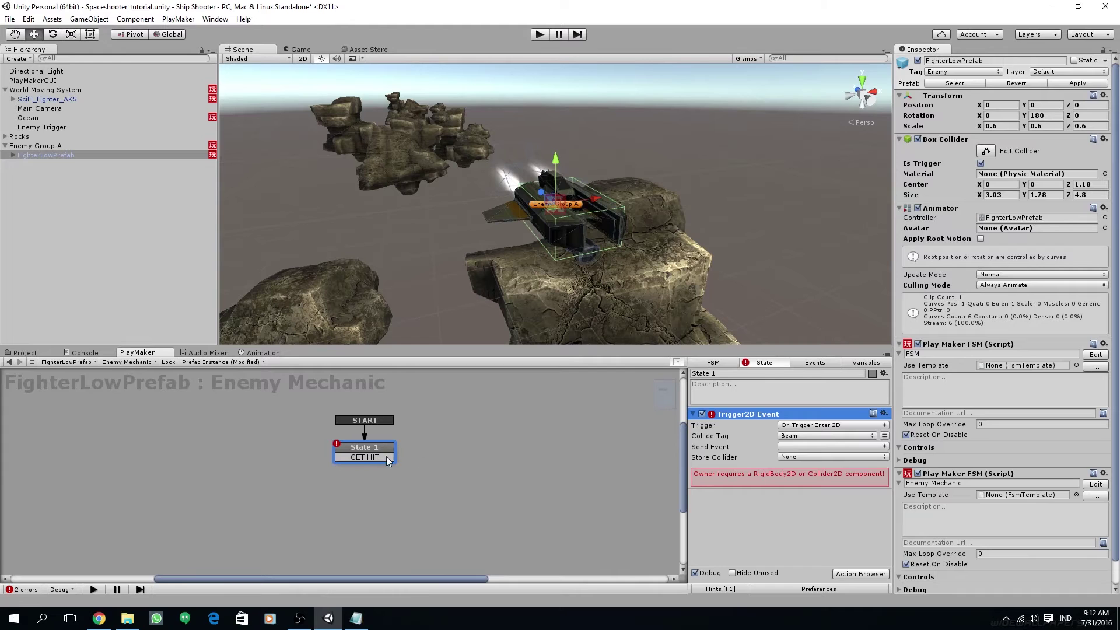
Set the Trigger2D Event action's Send Event to GET HIT.
{"action": "left_click", "coordinate": [805, 447]}
{"action": "left_click", "coordinate": [817, 474]}
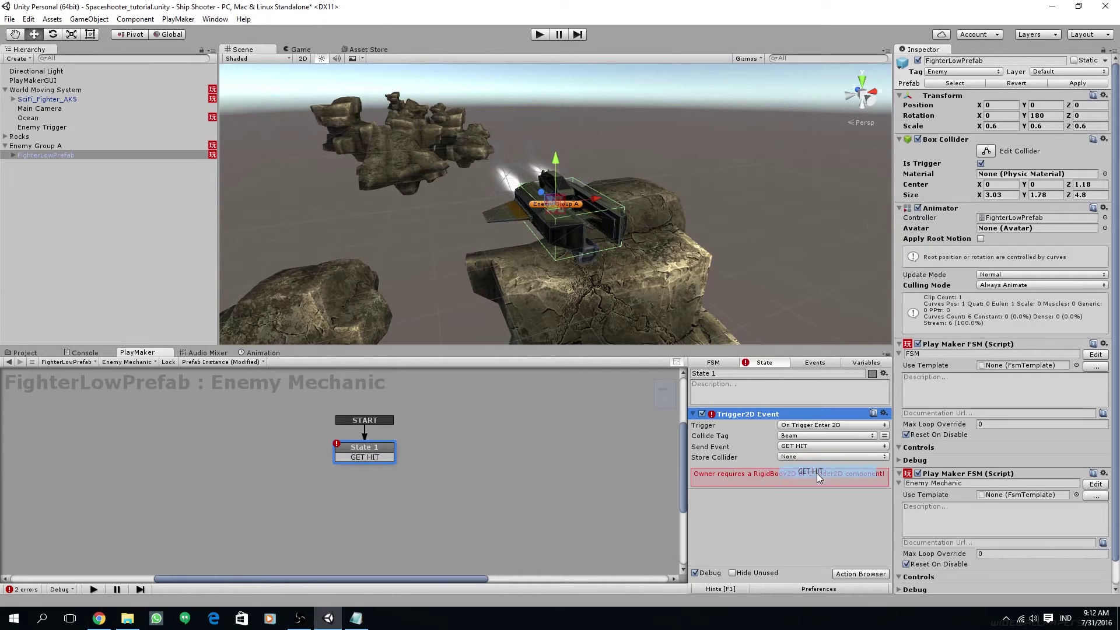
{"action": "mouse_move", "coordinate": [481, 463]}
{"action": "middle_mouse_down"}
{"action": "mouse_move", "coordinate": [515, 468]}
{"action": "mouse_move", "coordinate": [502, 455]}
{"action": "middle_mouse_up"}
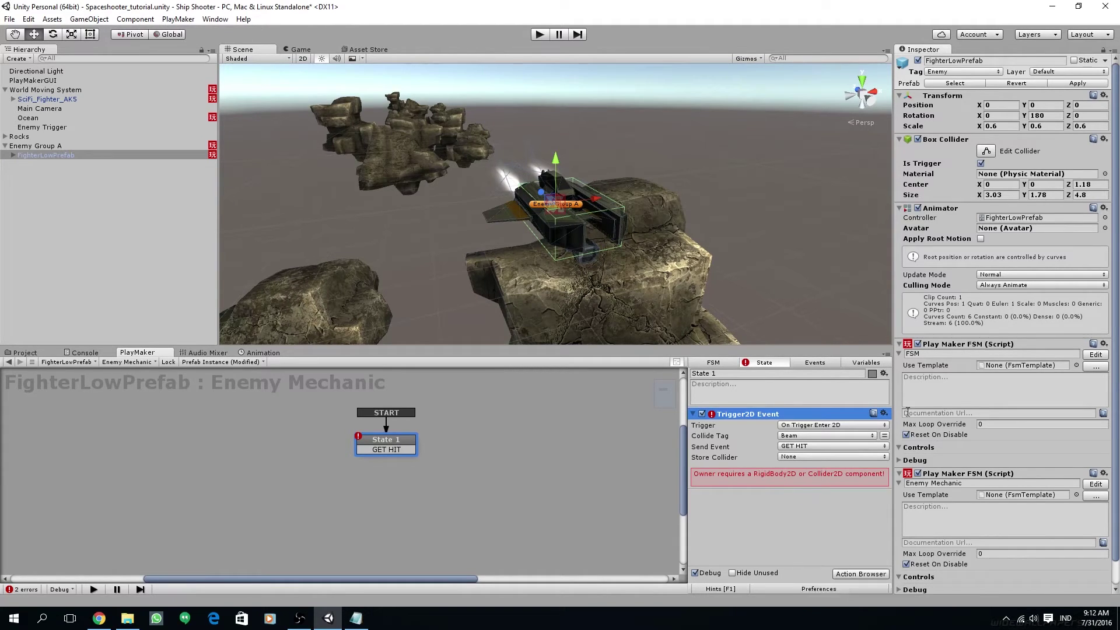
Replace the Trigger2D Event action in State 1 with the 3D physics Trigger Event action.
{"action": "right_click", "coordinate": [751, 417]}
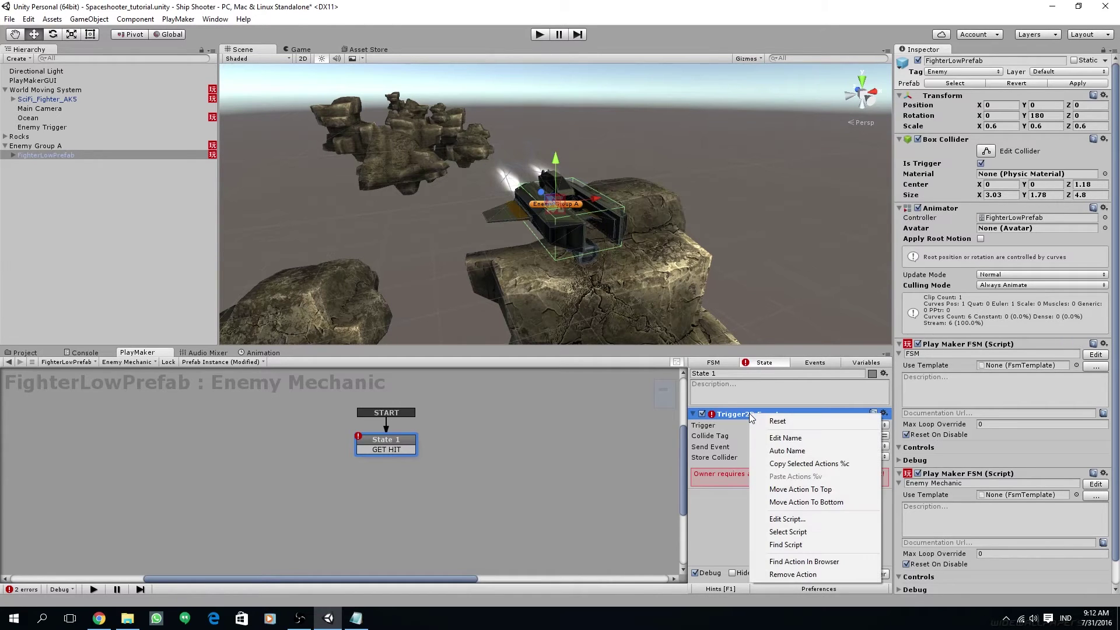
{"action": "left_click", "coordinate": [791, 576]}
{"action": "left_click", "coordinate": [860, 575]}
{"action": "left_click", "coordinate": [410, 150]}
{"action": "left_click", "coordinate": [410, 150]}
{"action": "left_click", "coordinate": [658, 78]}
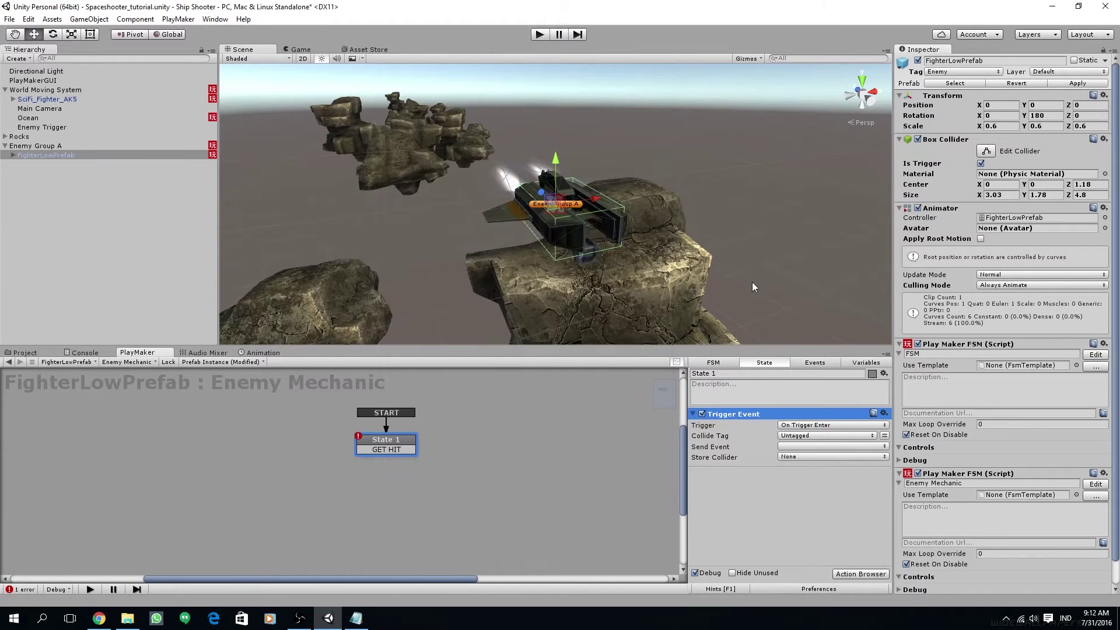
Set the Trigger Event's Collide Tag to Beam and its Send Event to GET HIT.
{"action": "left_click", "coordinate": [852, 438]}
{"action": "left_click", "coordinate": [808, 551]}
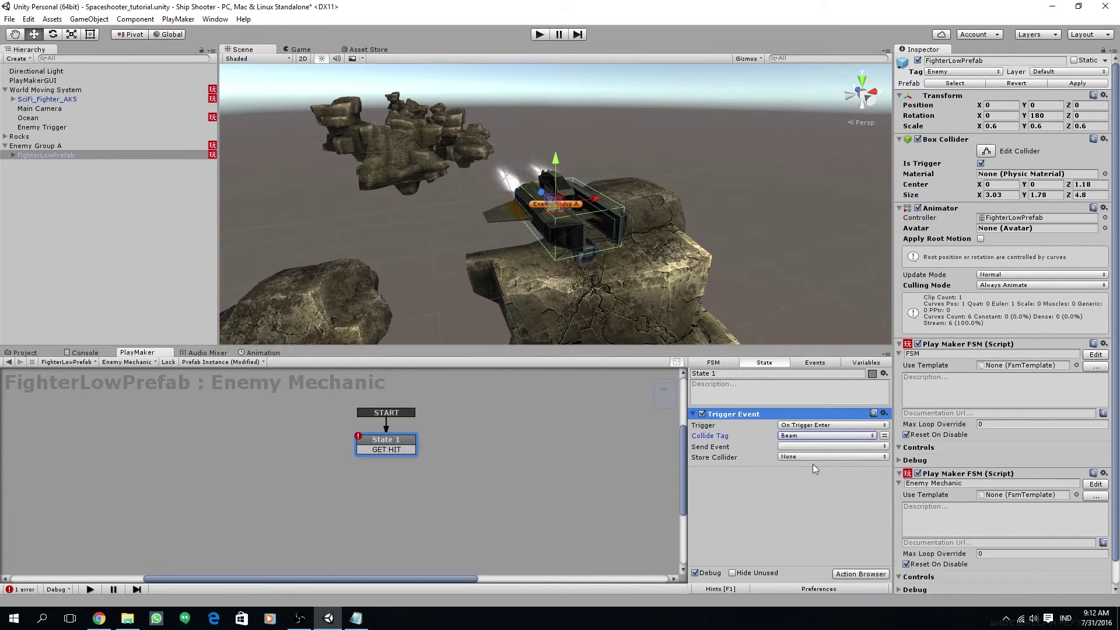
{"action": "left_click", "coordinate": [803, 447]}
{"action": "left_click", "coordinate": [805, 466]}
Add a new state named Destroy and link State 1's GET HIT transition to it.
{"action": "right_click", "coordinate": [468, 436]}
{"action": "left_click", "coordinate": [487, 444]}
{"action": "left_click_drag", "start_coordinate": [387, 450], "coordinate": [514, 436]}
{"action": "left_click", "coordinate": [737, 374]}
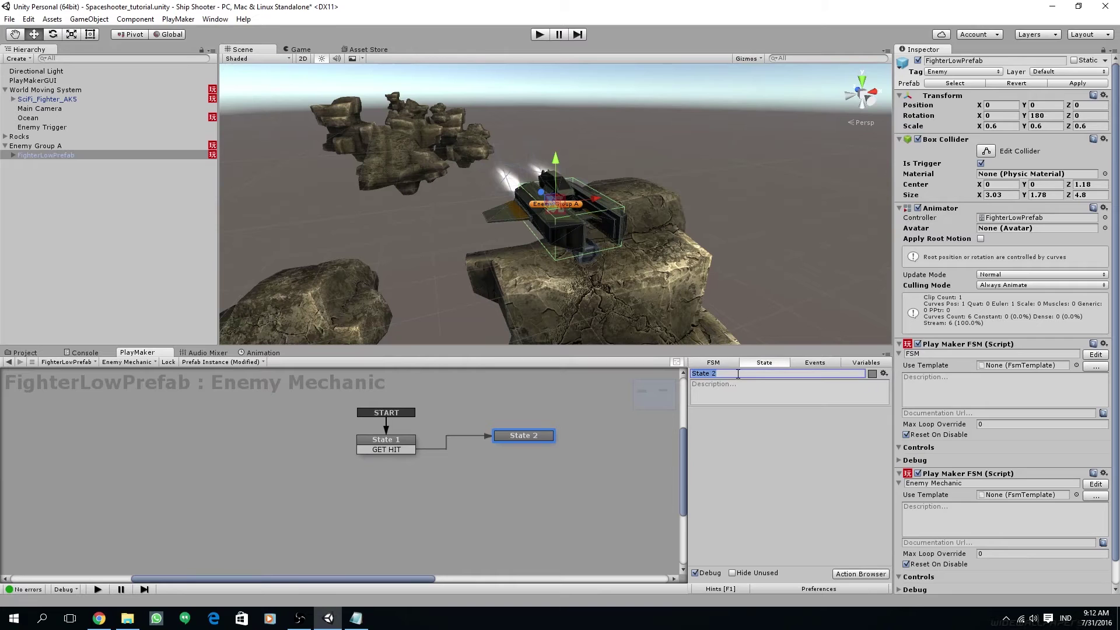
{"action": "type", "text": "Destroy"}
{"action": "left_click_drag", "start_coordinate": [403, 447], "coordinate": [395, 444]}
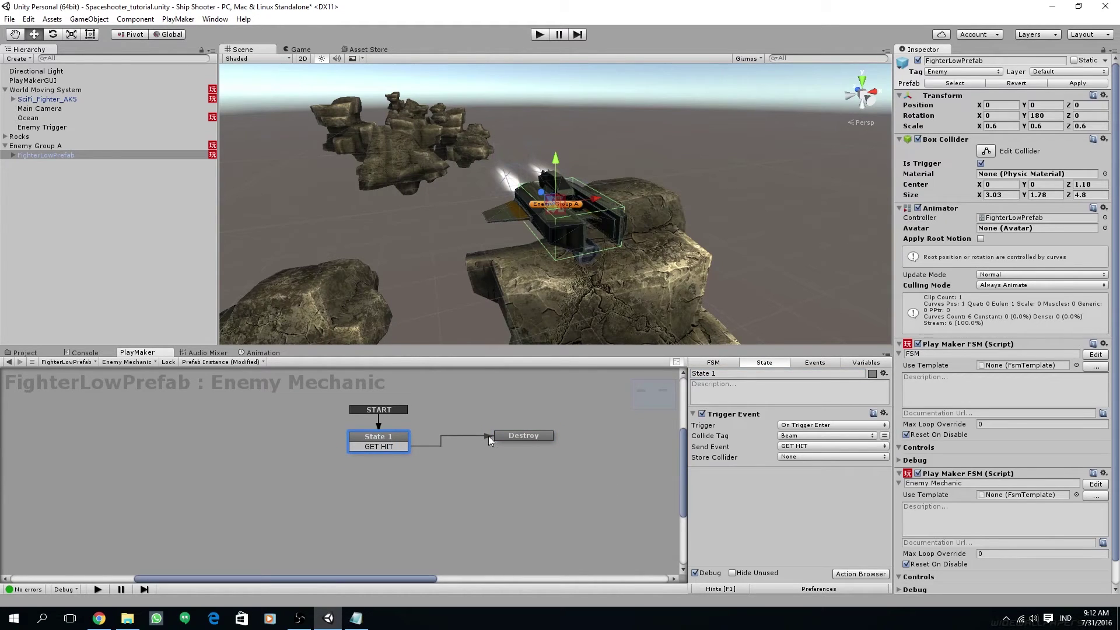
Add a Destroy Self action to the Destroy state.
{"action": "left_click", "coordinate": [521, 438]}
{"action": "left_click", "coordinate": [855, 574]}
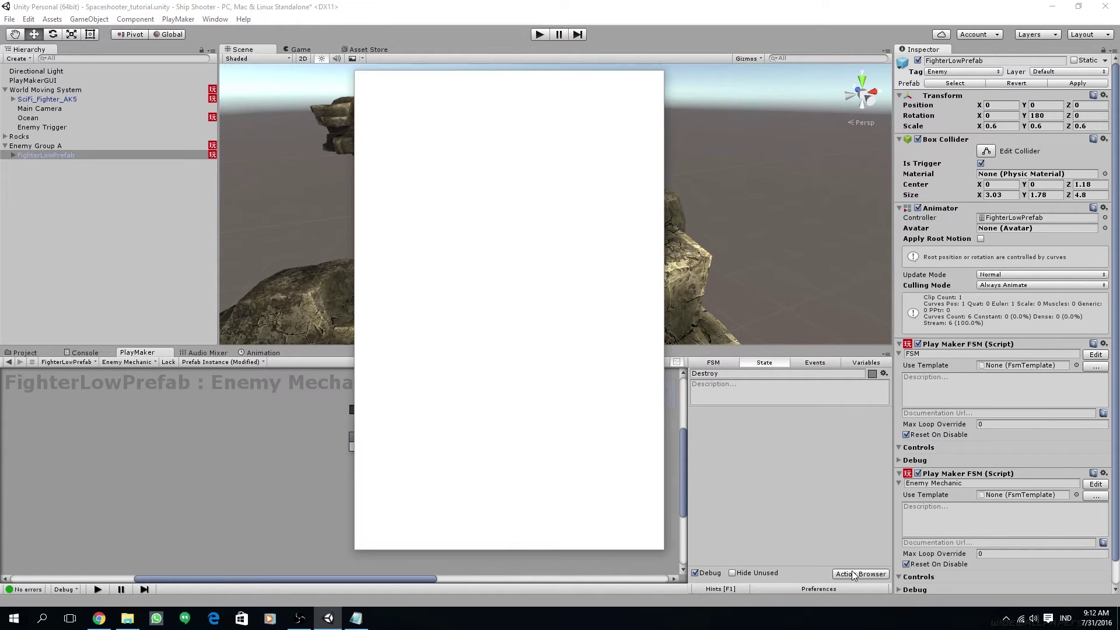
{"action": "type", "text": "des"}
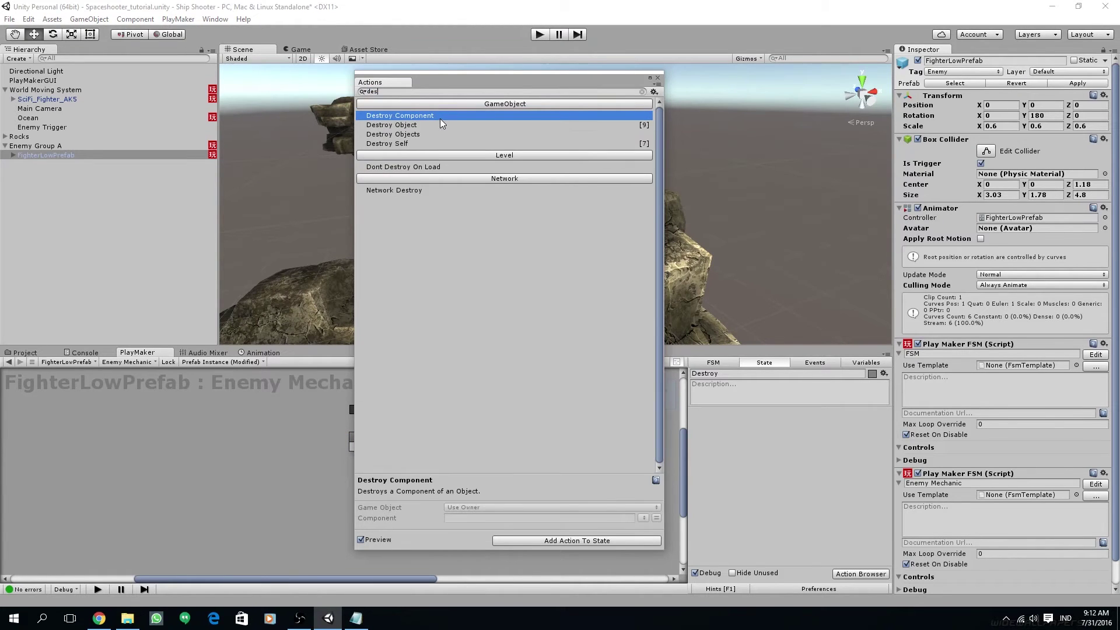
{"action": "type", "text": "tr"}
{"action": "double_click", "coordinate": [404, 144]}
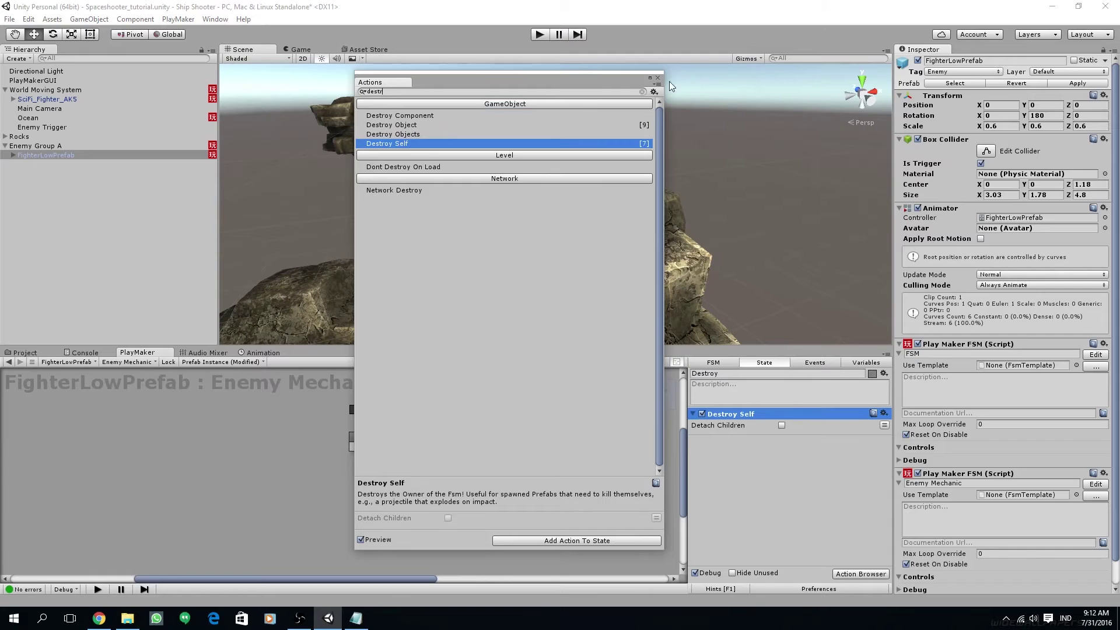
{"action": "left_click", "coordinate": [658, 79]}
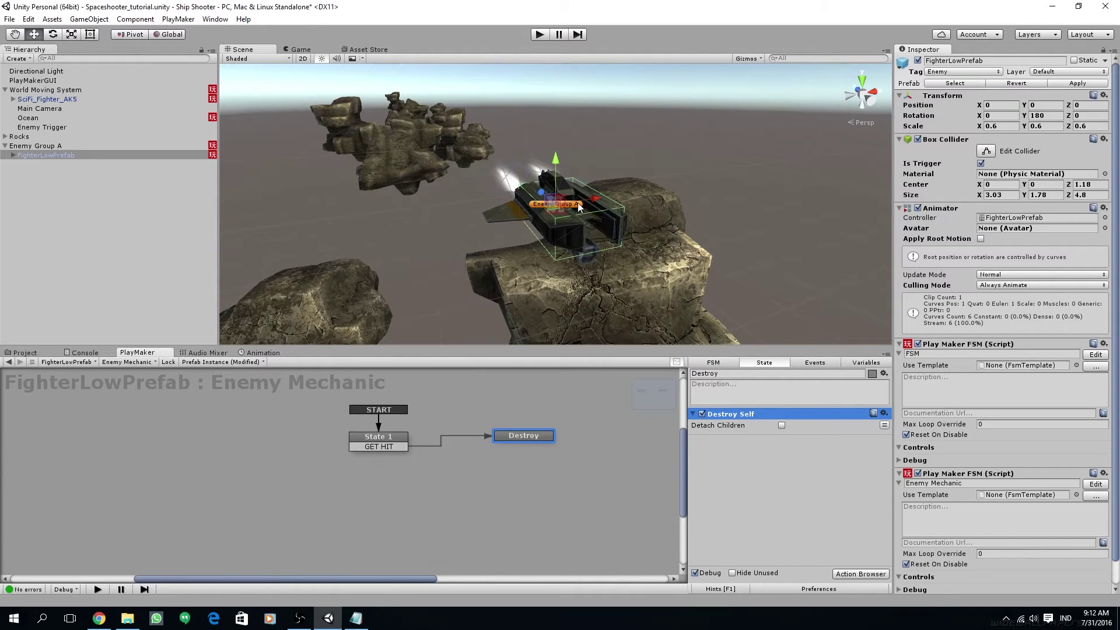
Add a Rigidbody with Use Gravity turned off to the Standard Blaster prefab.
{"action": "left_click", "coordinate": [393, 439]}
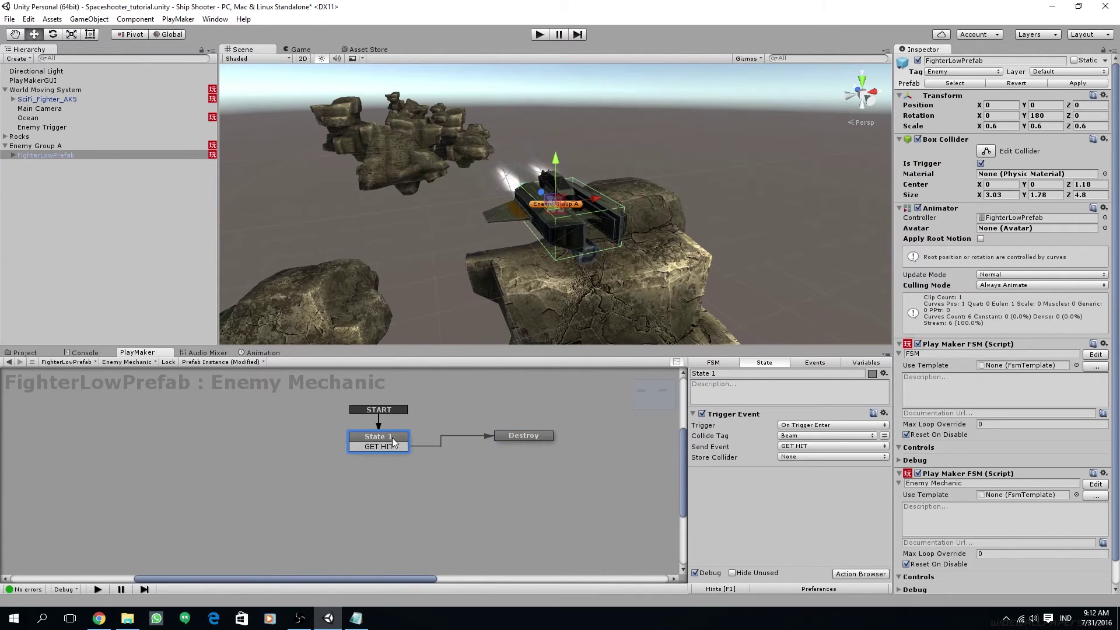
{"action": "left_click_drag", "start_coordinate": [392, 437], "coordinate": [392, 444]}
{"action": "left_click", "coordinate": [24, 353]}
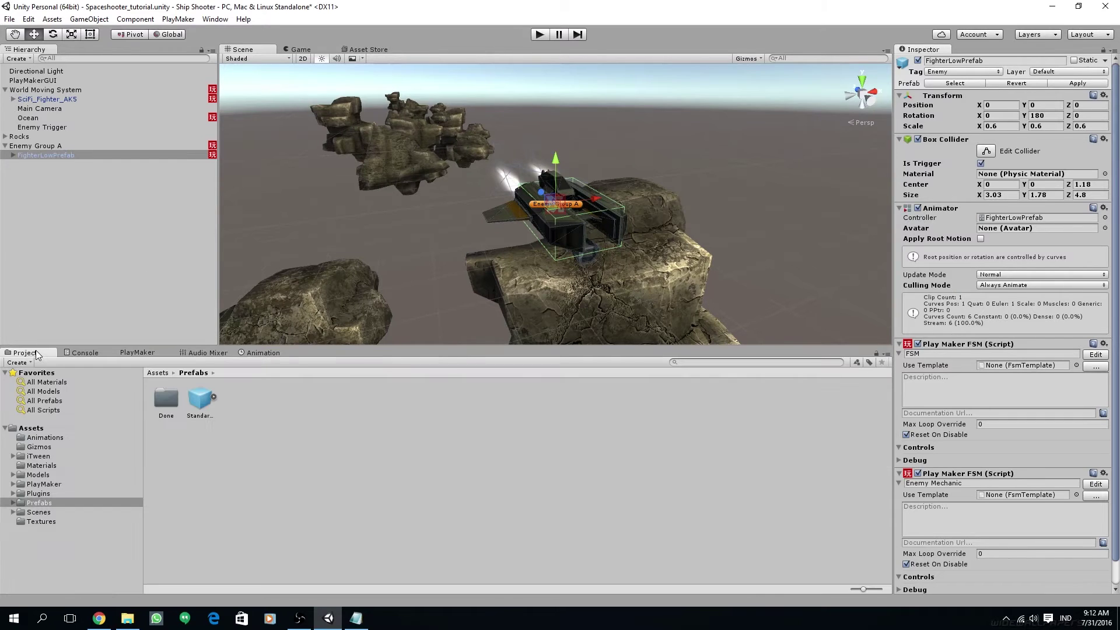
{"action": "left_click", "coordinate": [201, 403]}
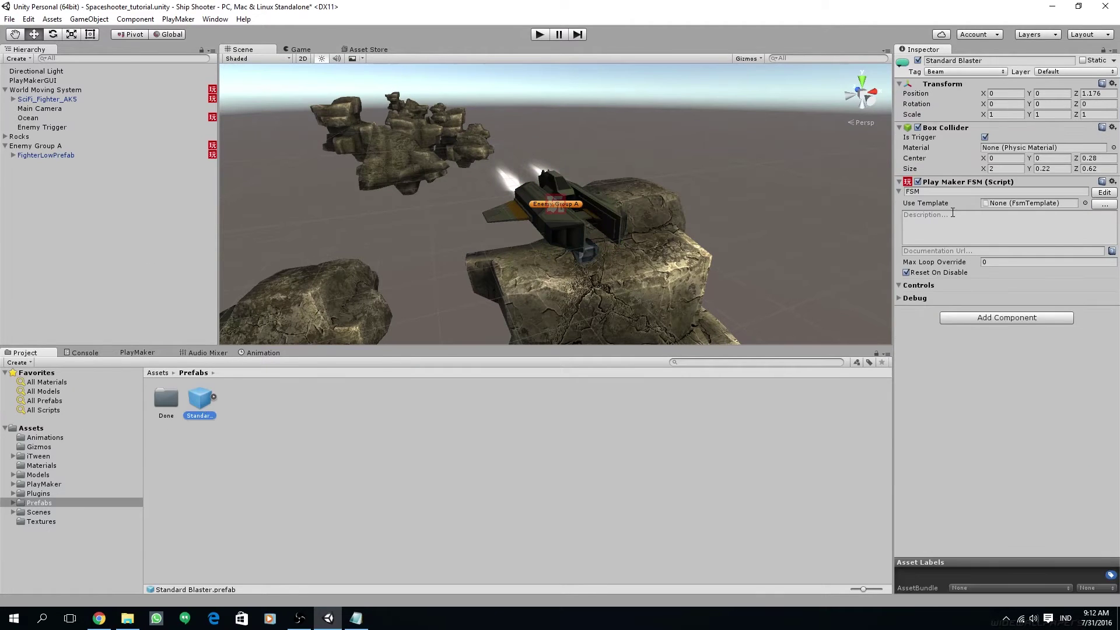
{"action": "left_click", "coordinate": [981, 318]}
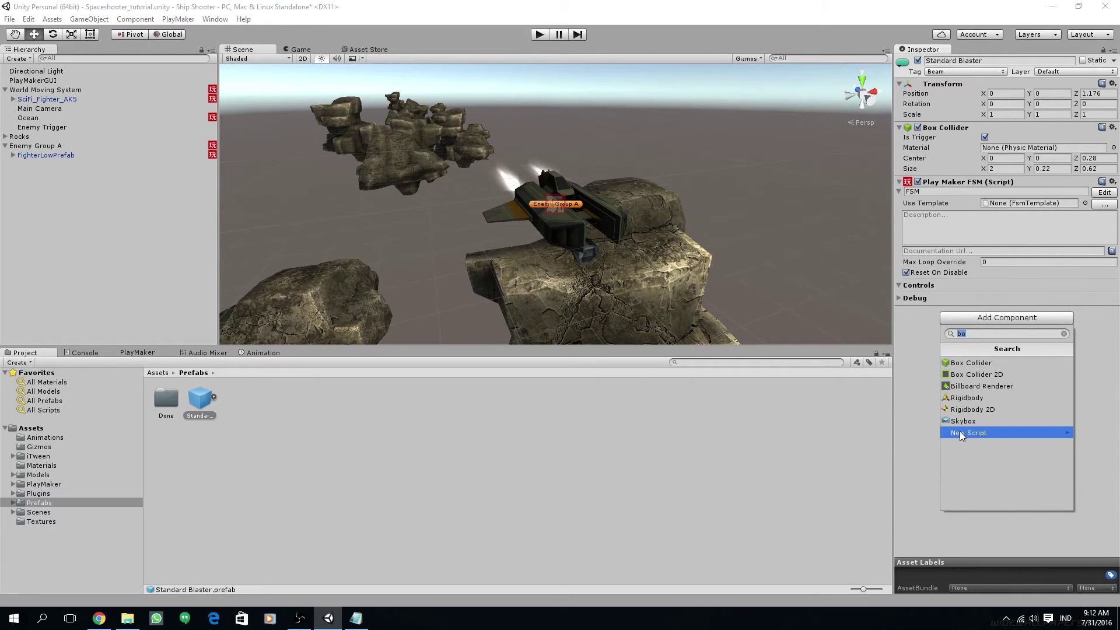
{"action": "left_click", "coordinate": [971, 399]}
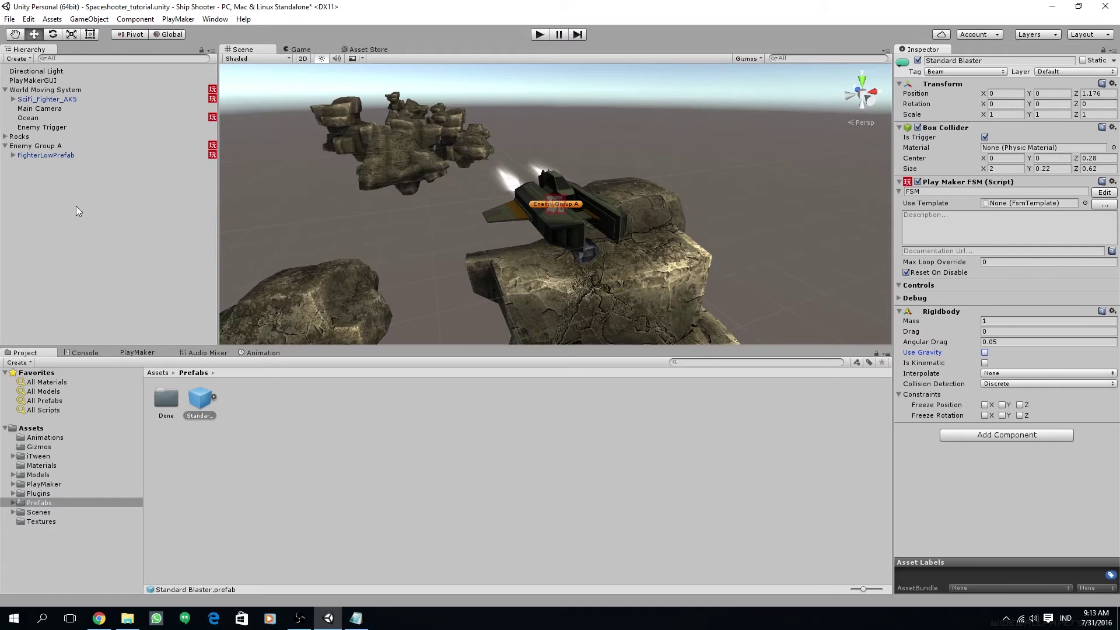
Deactivate the FighterLowPrefab object in Enemy Group A.
{"action": "left_click", "coordinate": [49, 155]}
{"action": "scroll", "coordinate": [439, 212], "scroll_direction": "down", "scroll_amount": 5}
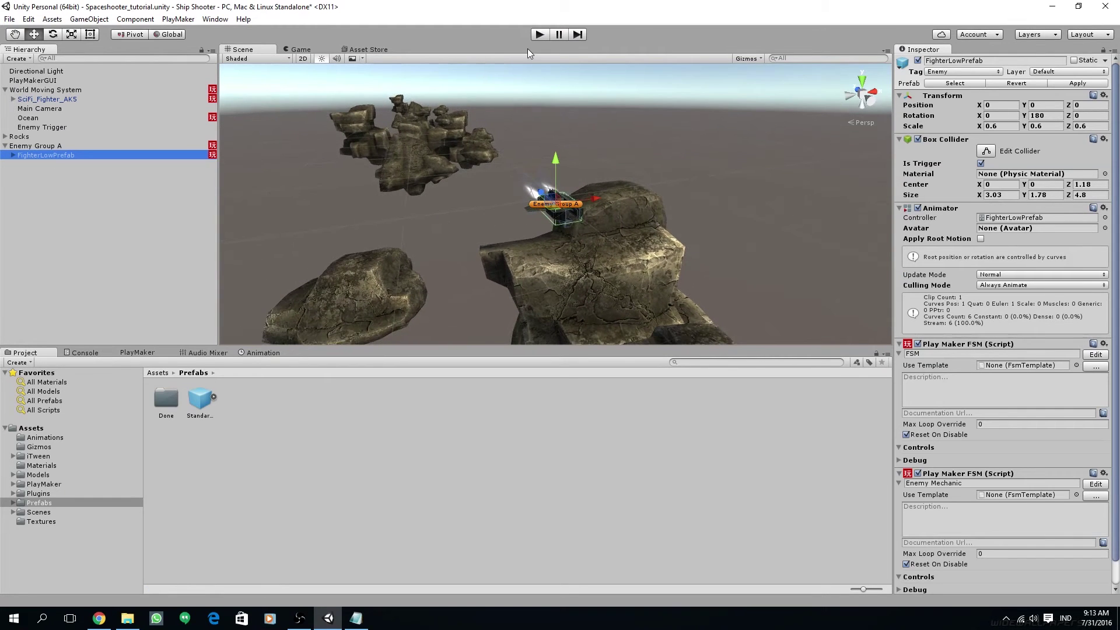
{"action": "scroll", "coordinate": [520, 217], "scroll_direction": "down", "scroll_amount": 3}
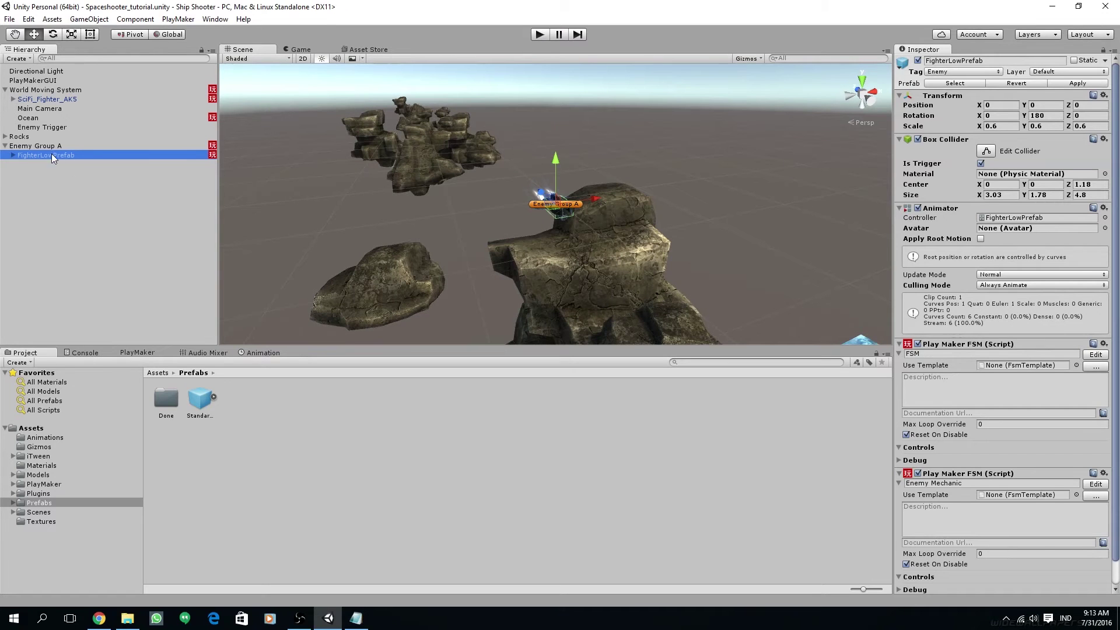
{"action": "left_click", "coordinate": [918, 60]}
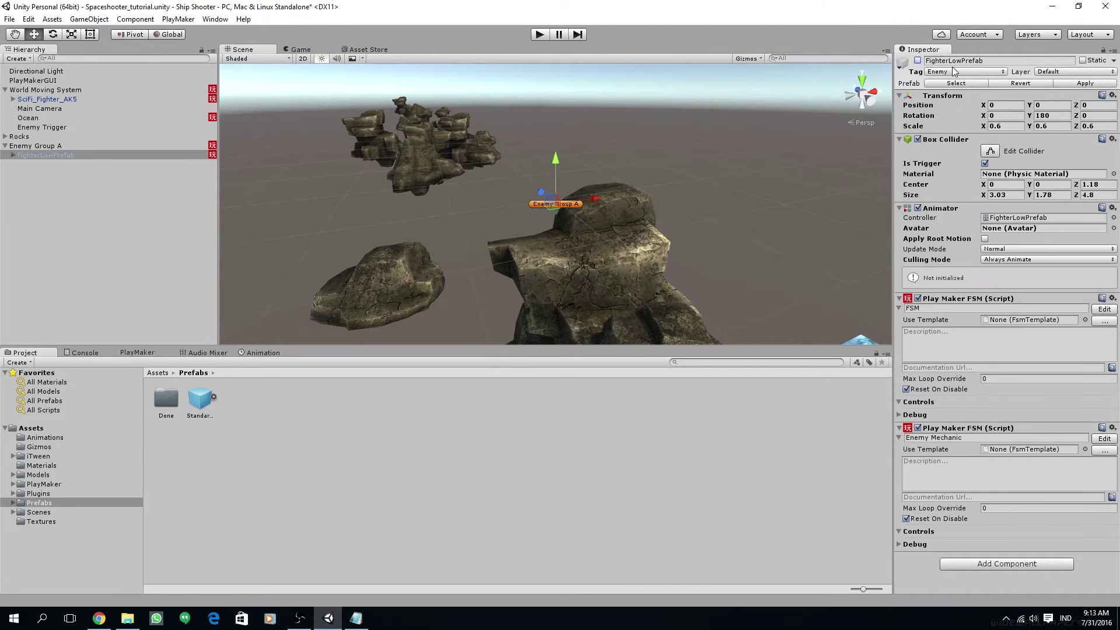
Duplicate FighterLowPrefab four times within Enemy Group A.
{"action": "left_click", "coordinate": [58, 157]}
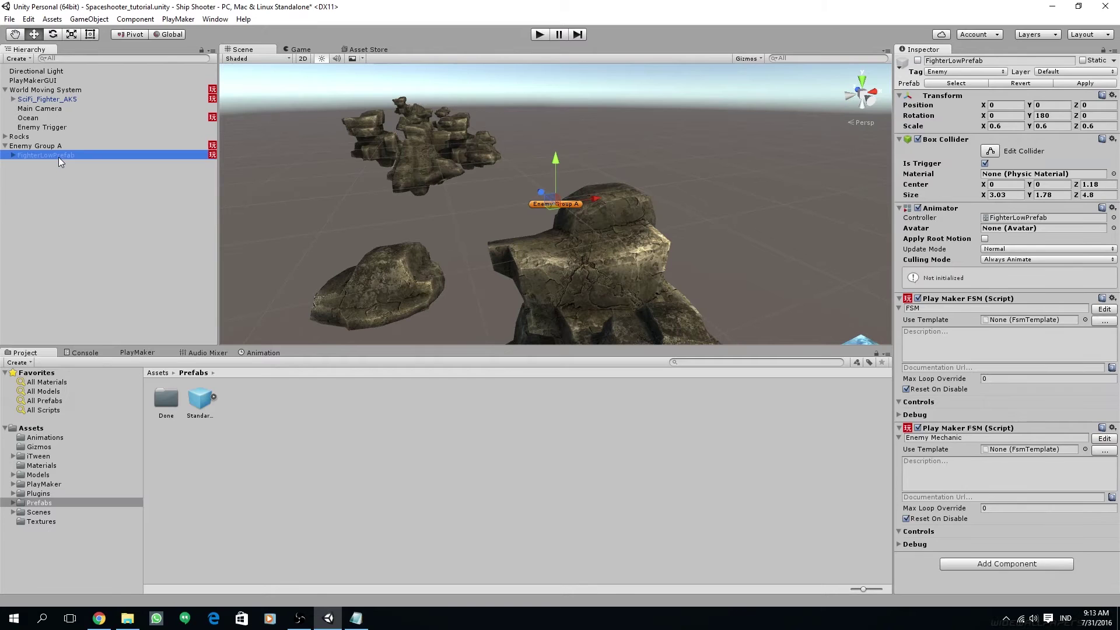
{"action": "key", "text": "ctrl+d"}
{"action": "key", "text": "ctrl+d"}
{"action": "key", "text": "ctrl+d"}
{"action": "key", "text": "ctrl+d"}
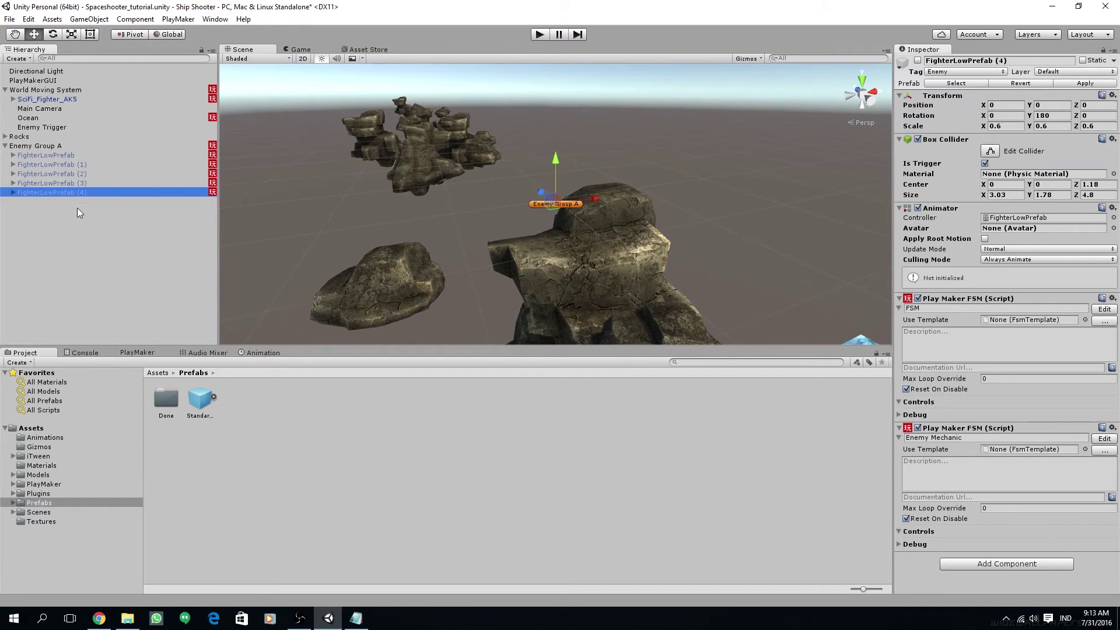
Inspect the Activate Child state in Enemy Group A's Enemy Group Enabler FSM.
{"action": "left_click", "coordinate": [47, 146]}
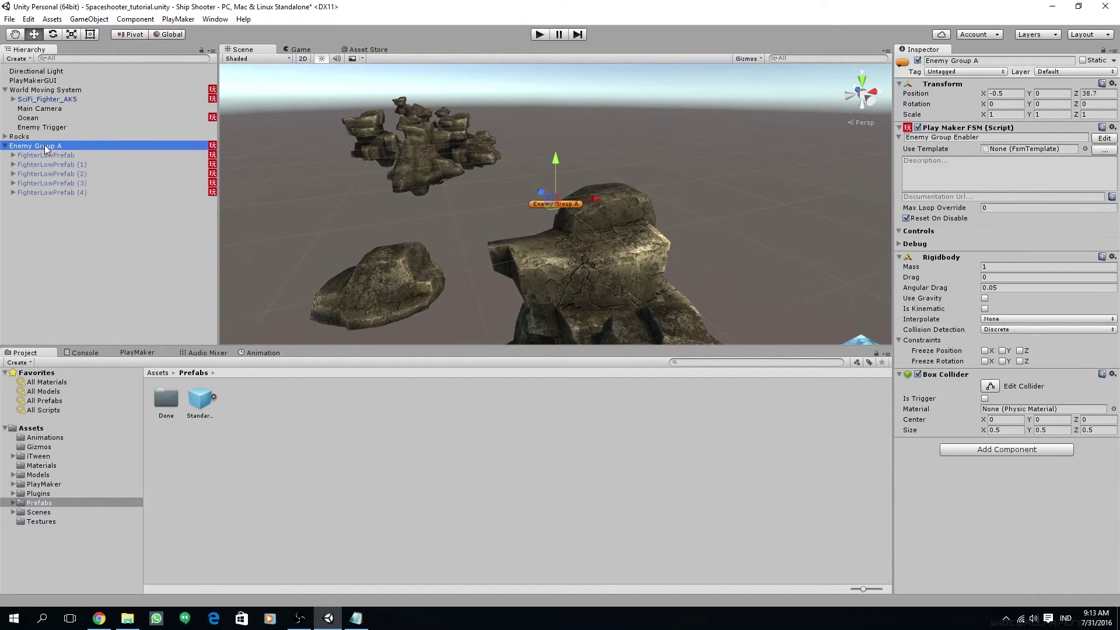
{"action": "left_click", "coordinate": [135, 352]}
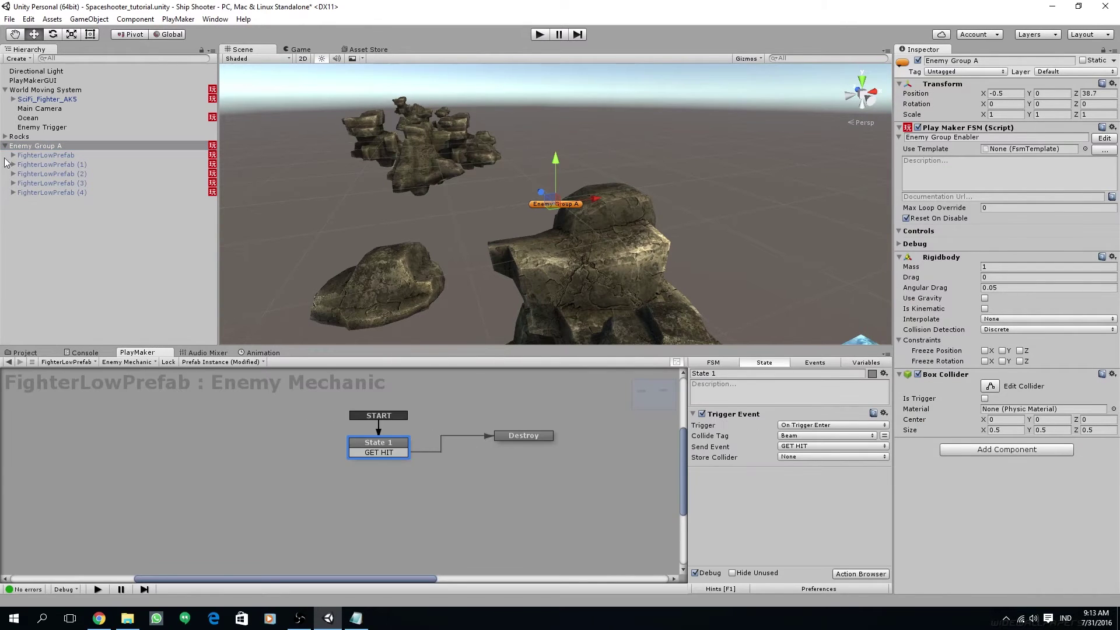
{"action": "left_click", "coordinate": [23, 137]}
{"action": "left_click", "coordinate": [35, 145]}
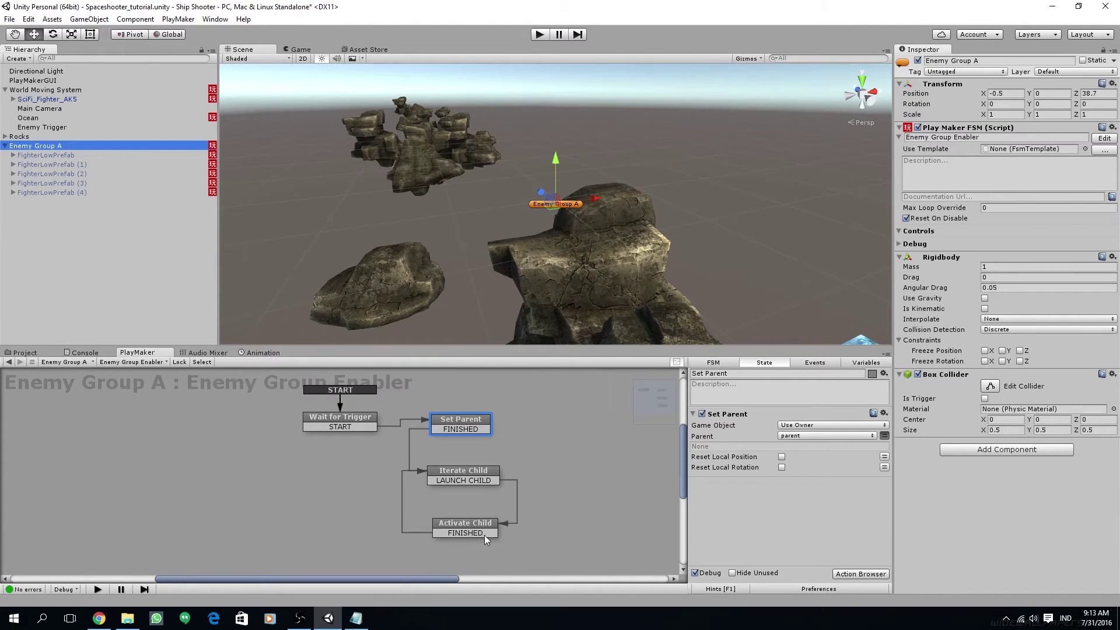
{"action": "left_click", "coordinate": [465, 523]}
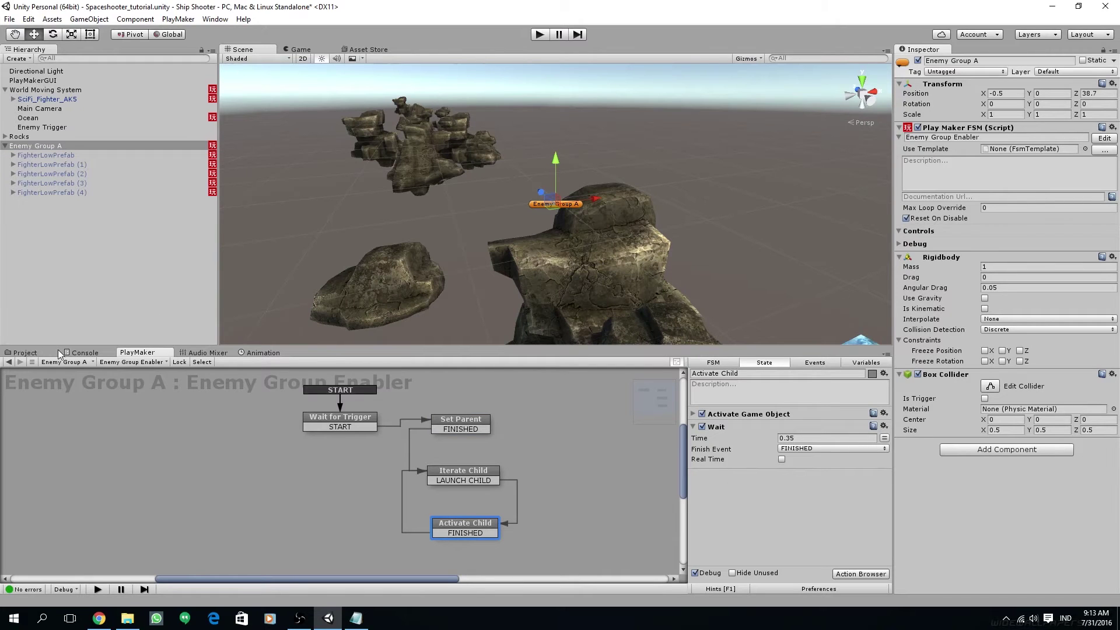
Save the scene.
{"action": "scroll", "coordinate": [405, 241], "scroll_direction": "down", "scroll_amount": 1}
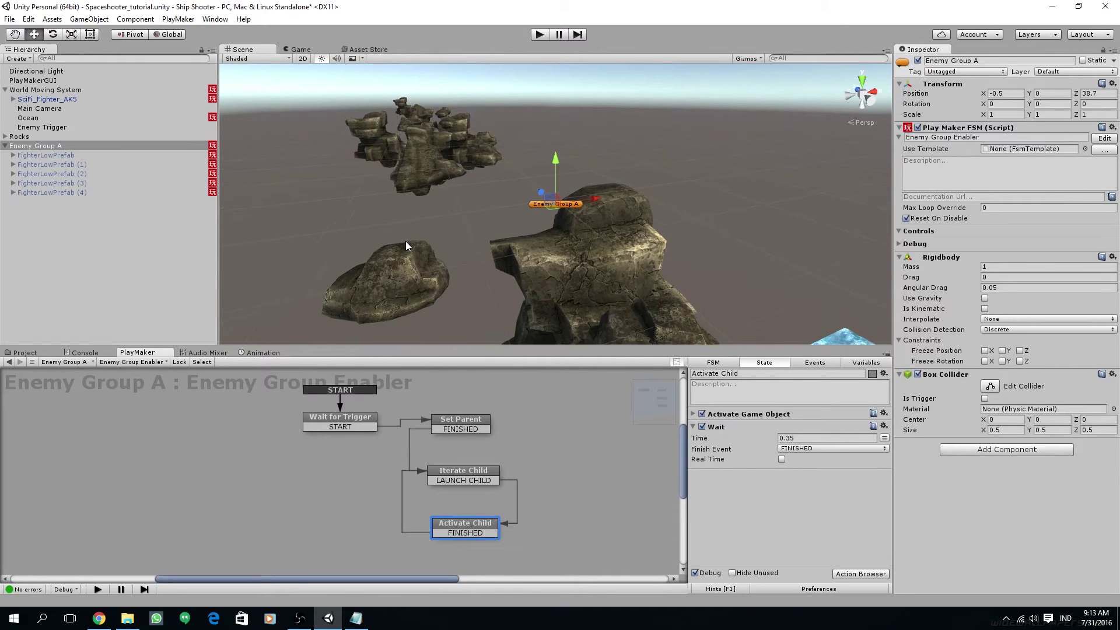
{"action": "scroll", "coordinate": [529, 264], "scroll_direction": "down", "scroll_amount": 1}
{"action": "key", "text": "ctrl+s"}
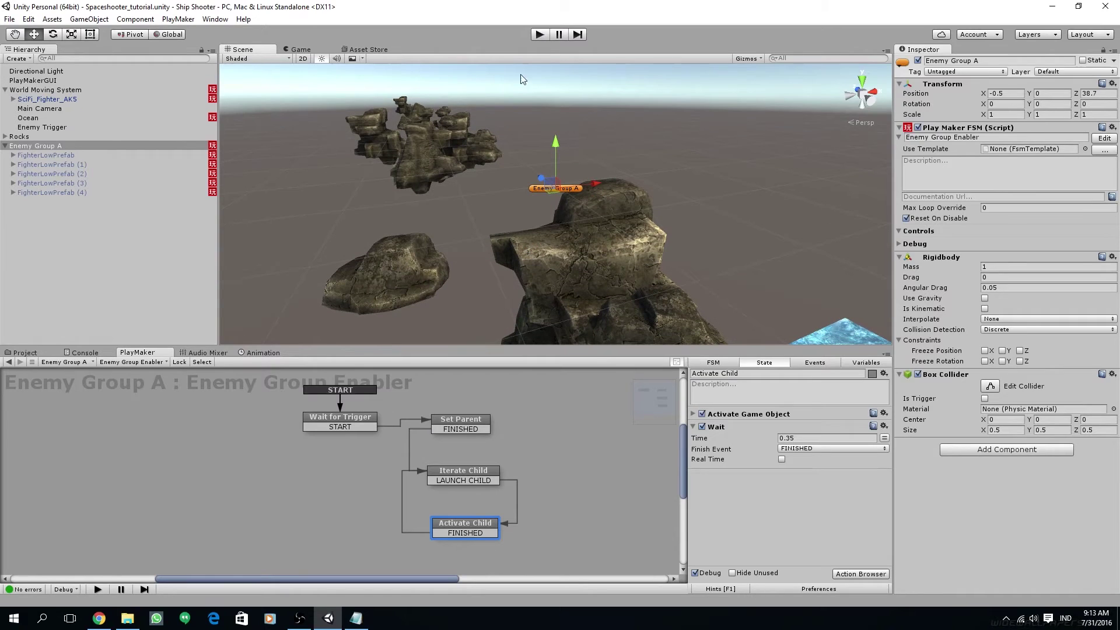
Play-test the scene by steering the ship and firing blaster shots at the enemy wave, and stop the game.
{"action": "left_click", "coordinate": [539, 35]}
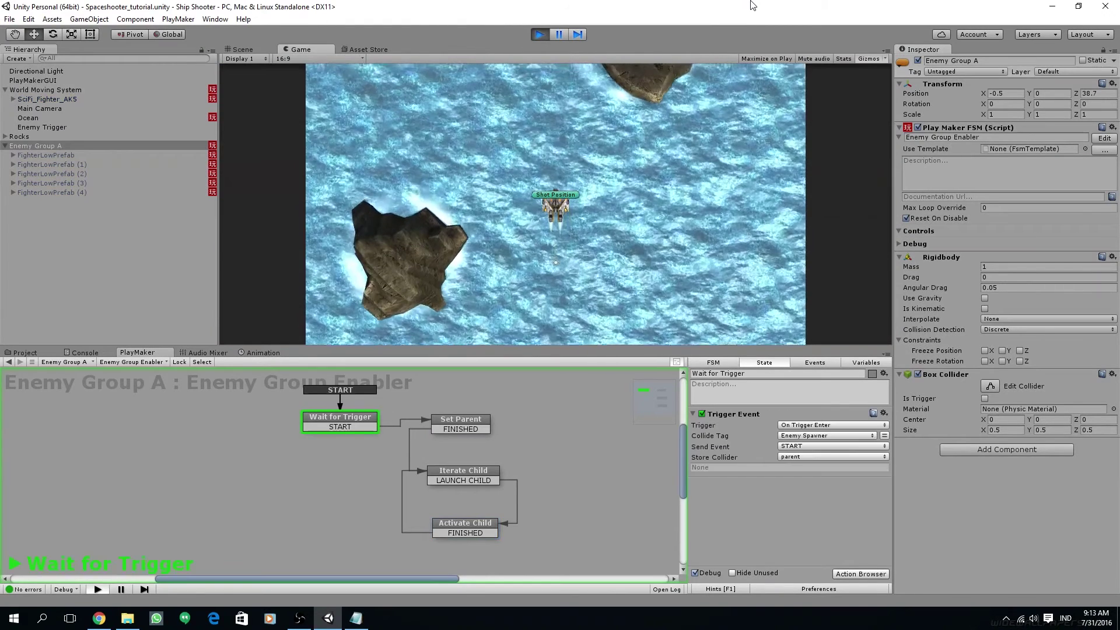
{"action": "key", "text": "Left"}
{"action": "key", "text": "space"}
{"action": "key", "text": "space"}
{"action": "key", "text": "space"}
{"action": "key", "text": "space"}
{"action": "key", "text": "space"}
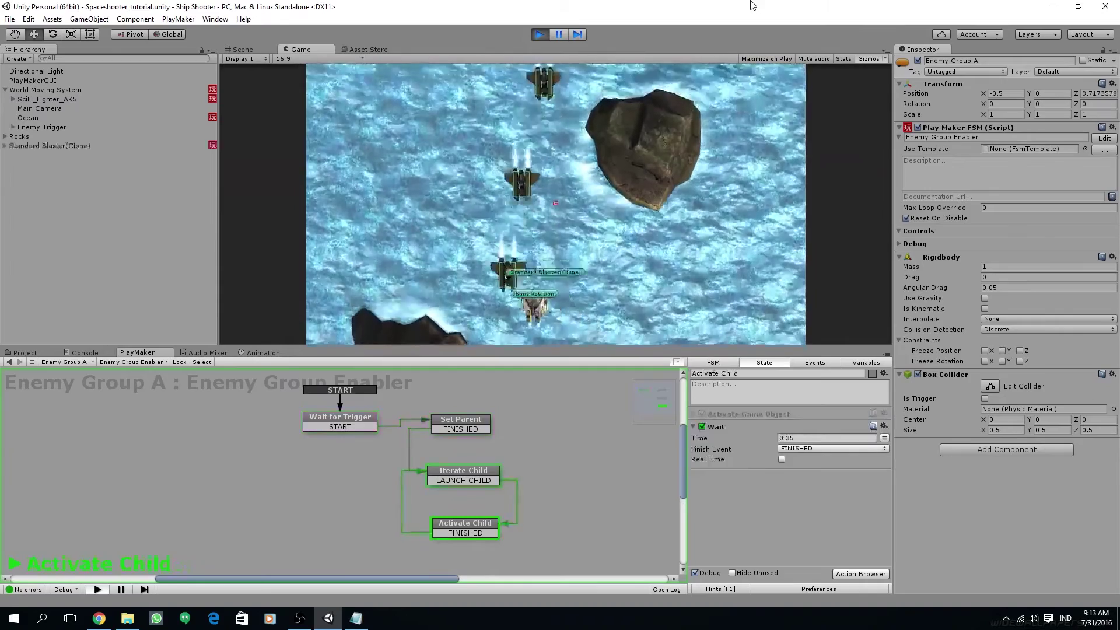
{"action": "key", "text": "Right"}
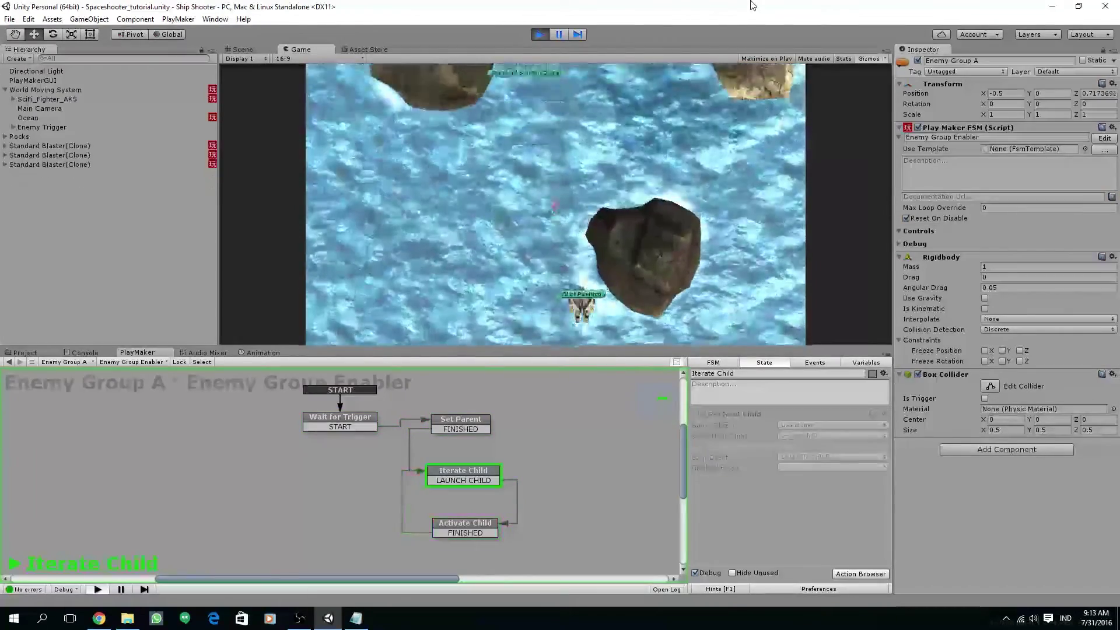
{"action": "left_click", "coordinate": [539, 34]}
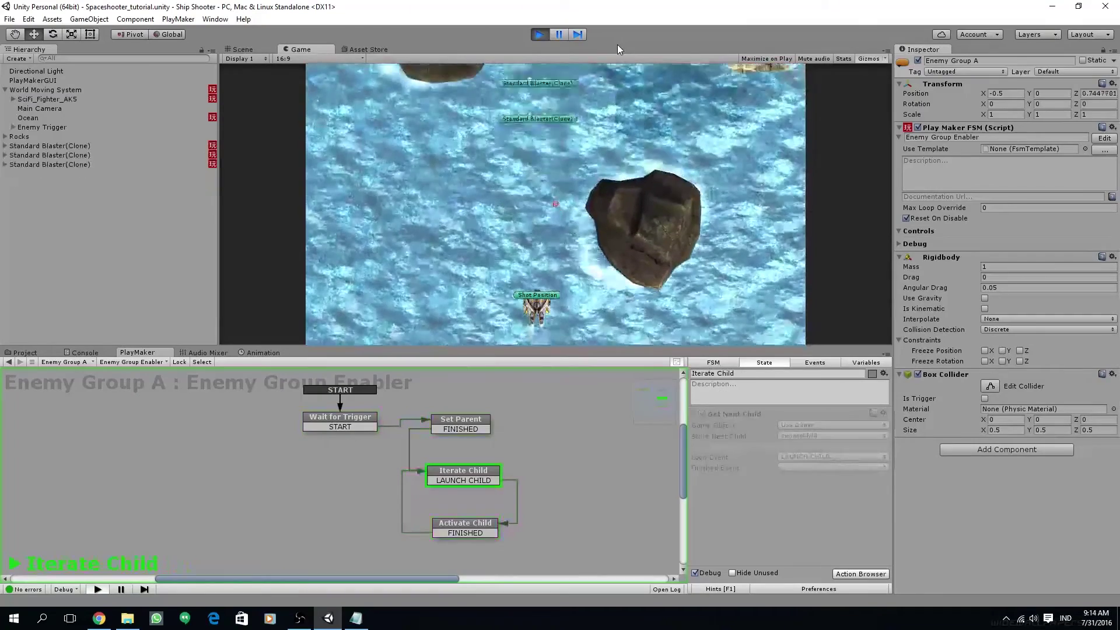
{"action": "key", "text": "ctrl+p"}
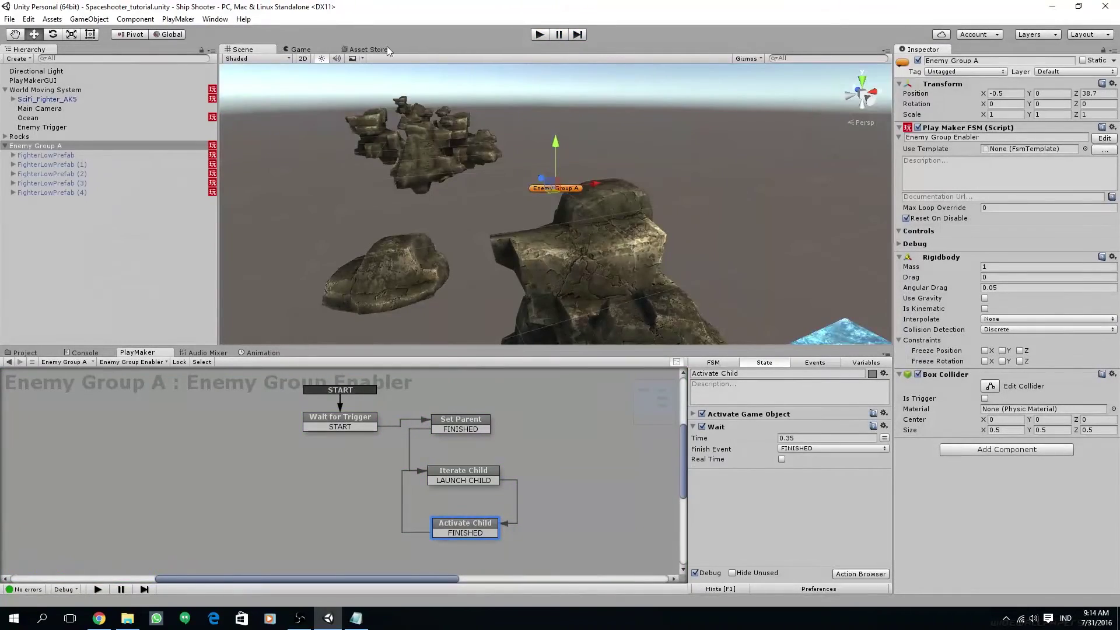
Run the game once more in the Game view with gizmo labels hidden, and stop it.
{"action": "left_click", "coordinate": [314, 52]}
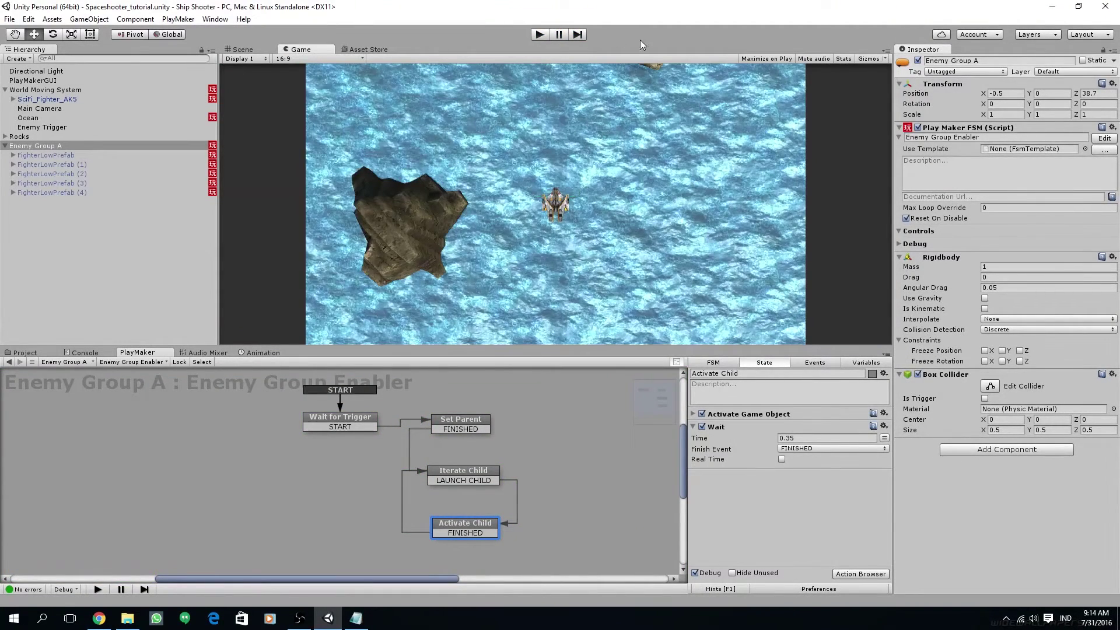
{"action": "left_click", "coordinate": [539, 34]}
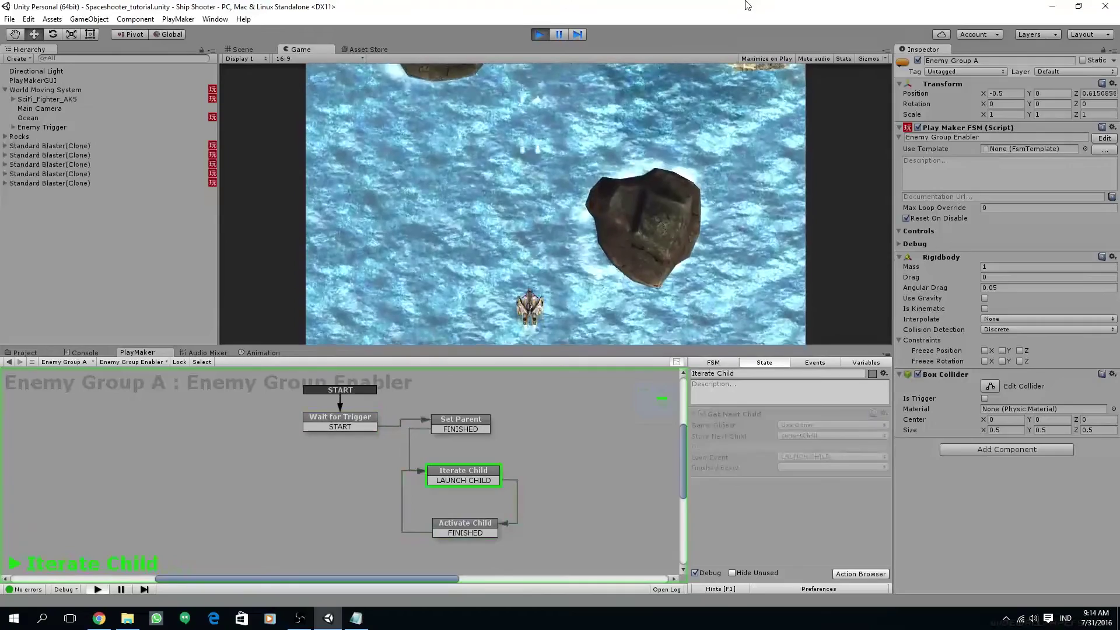
{"action": "left_click", "coordinate": [538, 35]}
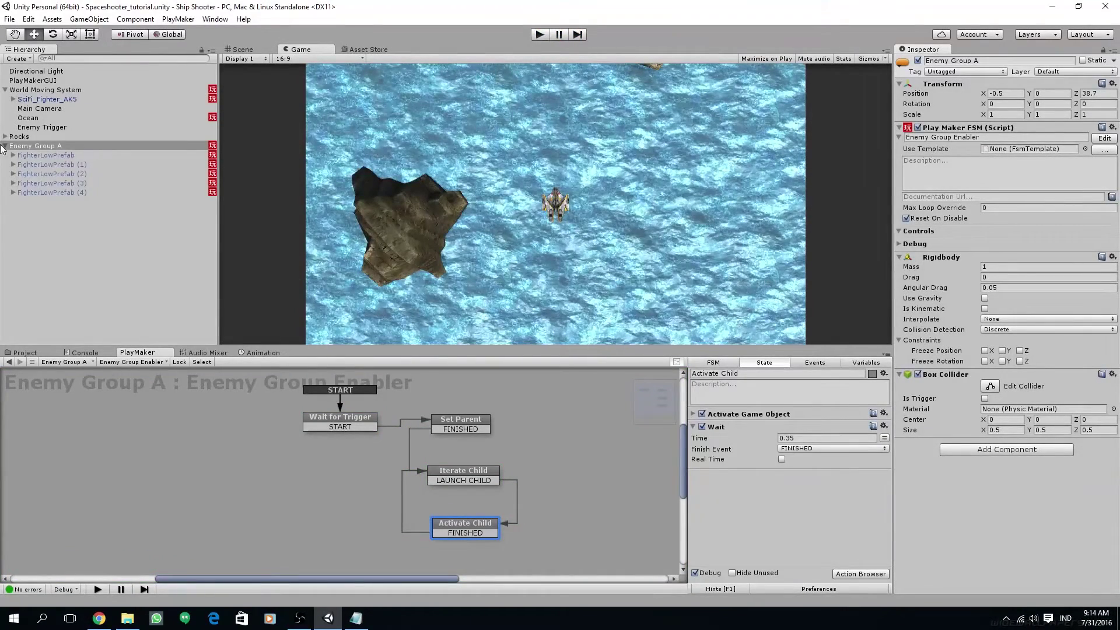
Delete the duplicates FighterLowPrefab (1) through (4) from Enemy Group A.
{"action": "left_click", "coordinate": [74, 165]}
{"action": "left_click", "coordinate": [79, 193], "text": "shift"}
{"action": "key", "text": "Delete"}
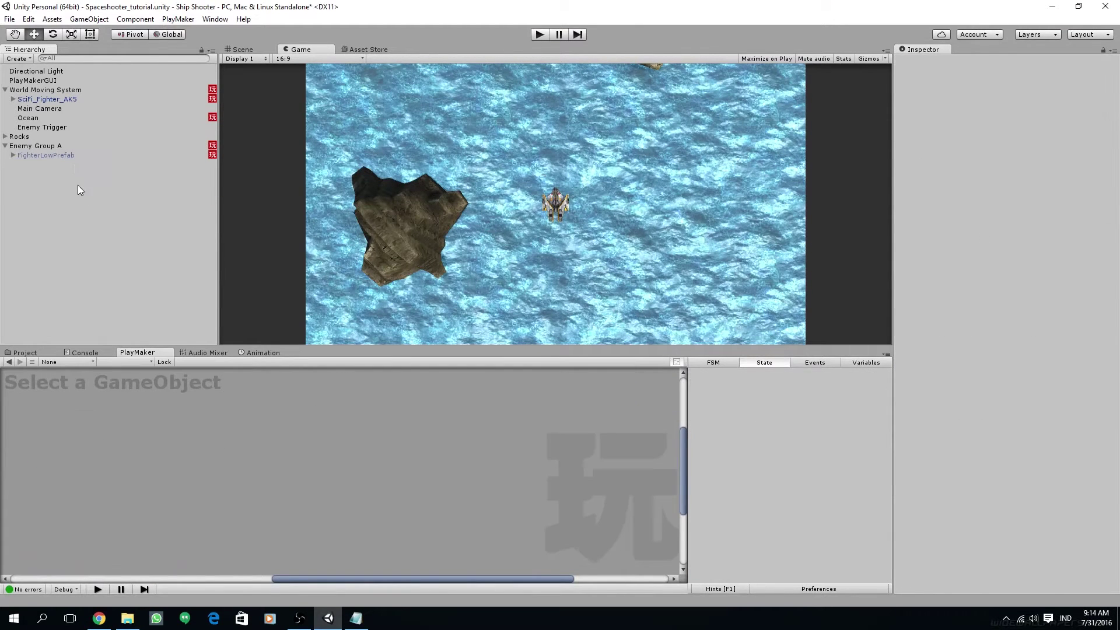
Open FighterLowPrefab's Enemy Mechanic FSM and check its State 1, its Destroy state and its variables.
{"action": "left_click", "coordinate": [68, 155]}
{"action": "middle_click_drag", "start_coordinate": [166, 459], "coordinate": [217, 459]}
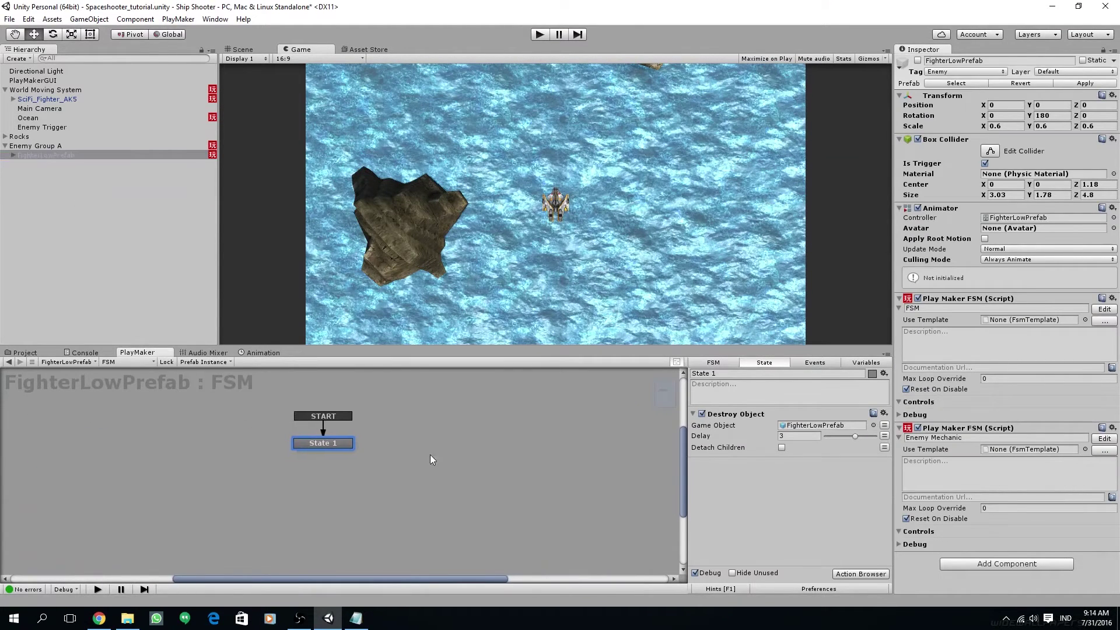
{"action": "left_click", "coordinate": [46, 155]}
{"action": "left_click", "coordinate": [135, 360]}
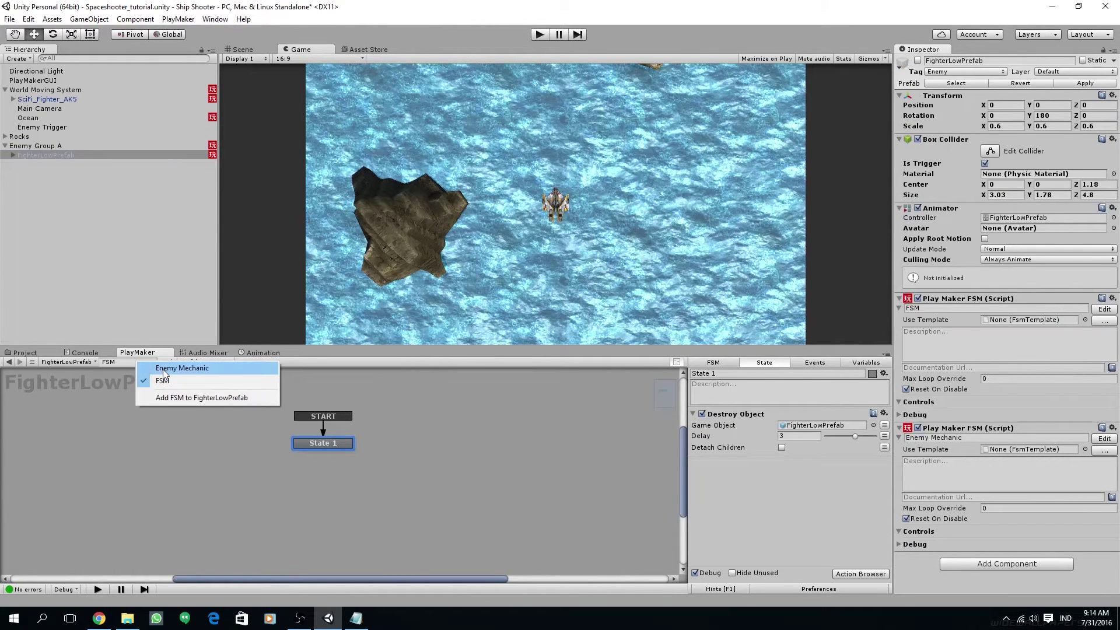
{"action": "left_click", "coordinate": [154, 366]}
{"action": "middle_click_drag", "start_coordinate": [212, 436], "coordinate": [459, 478]}
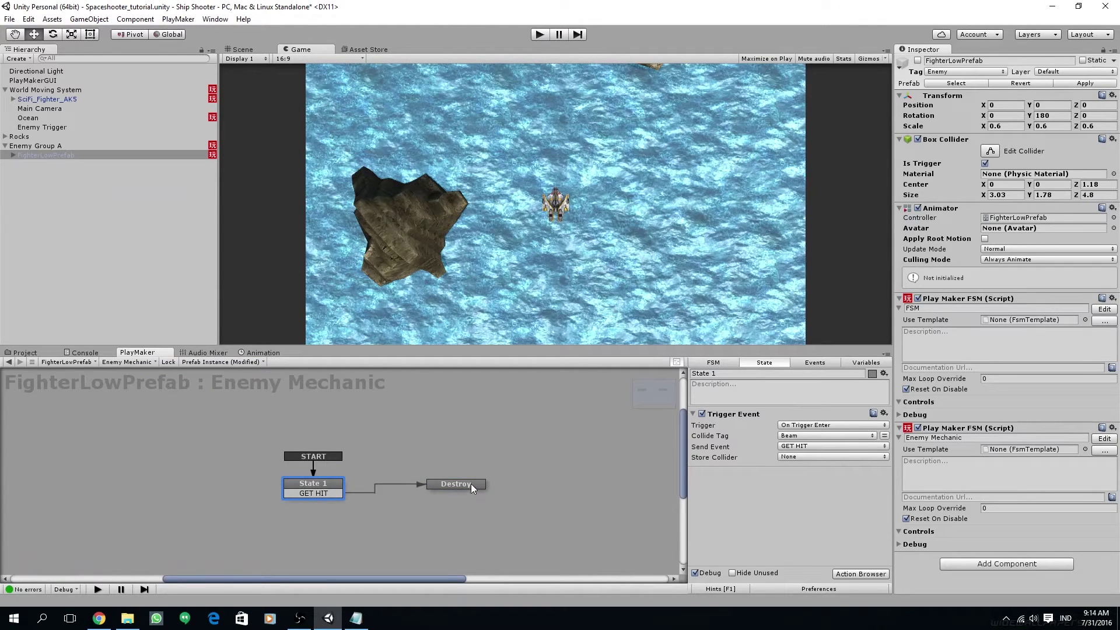
{"action": "left_click", "coordinate": [469, 481]}
{"action": "left_click", "coordinate": [333, 484]}
{"action": "left_click", "coordinate": [865, 363]}
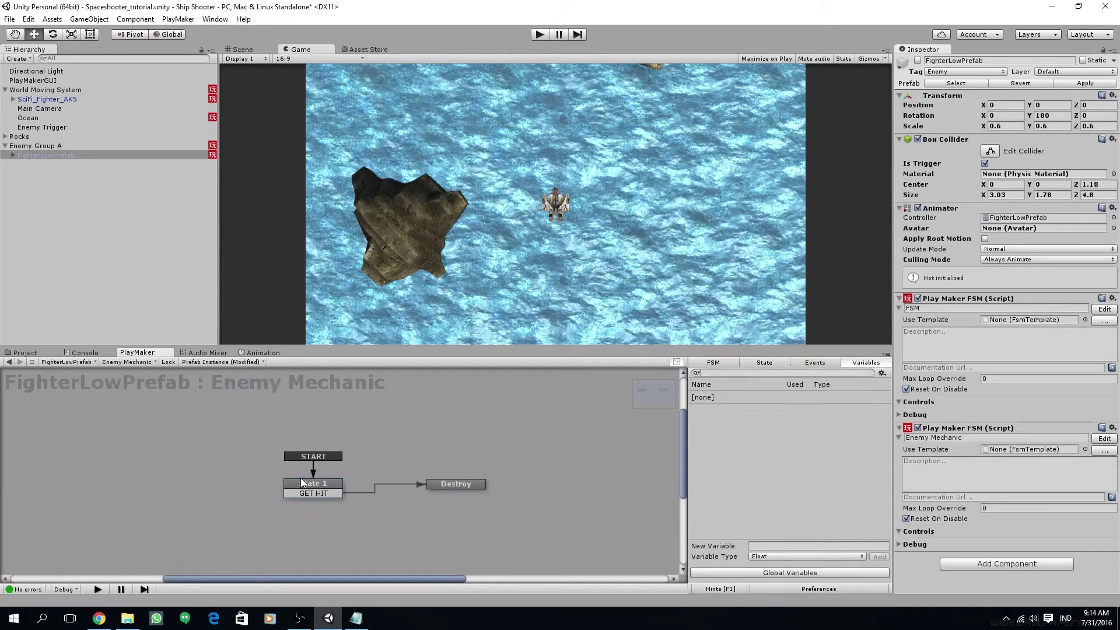
Store the collider from State 1's Trigger Event in a new variable named Blaster.
{"action": "left_click", "coordinate": [301, 482]}
{"action": "left_click", "coordinate": [794, 458]}
{"action": "left_click", "coordinate": [823, 483]}
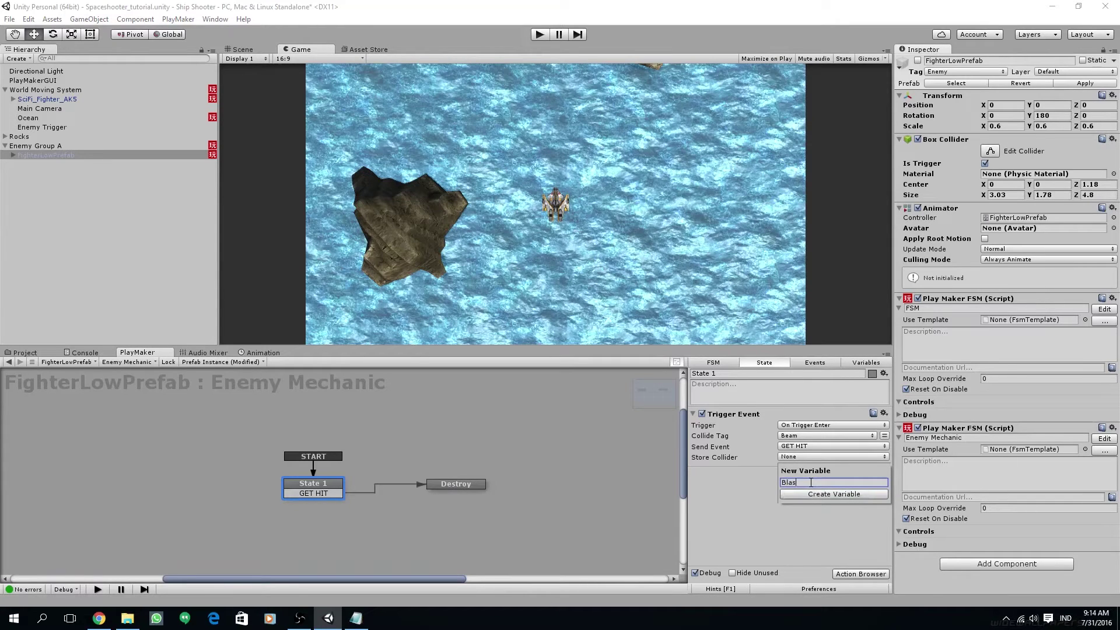
{"action": "key", "text": "Return"}
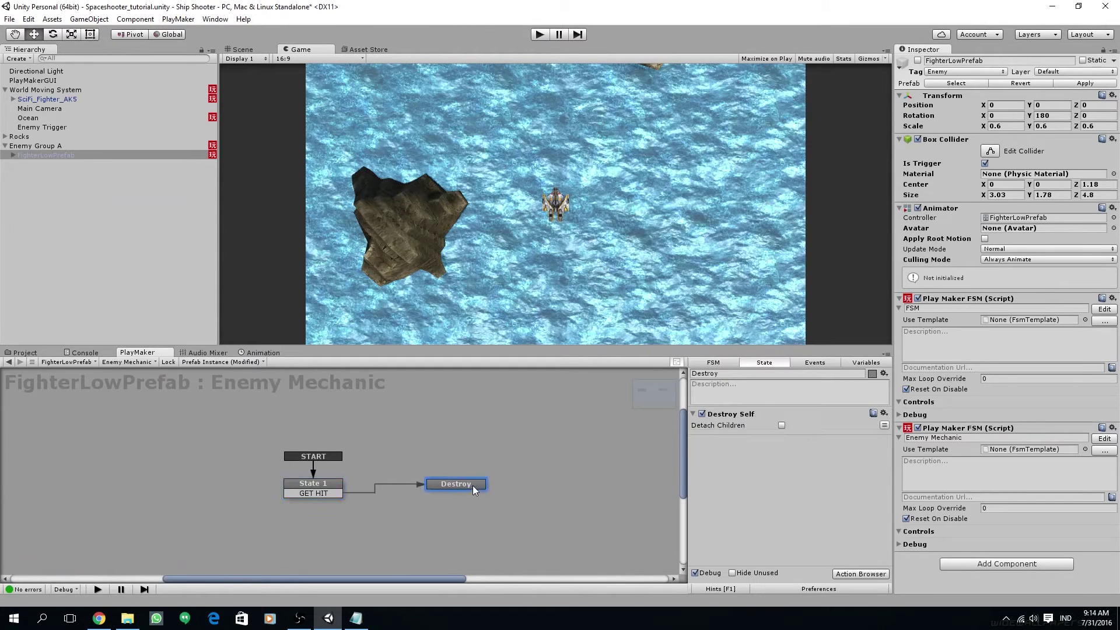
Add a Destroy Object action above Destroy Self in the Destroy state and set its Game Object to the Blaster variable.
{"action": "left_click", "coordinate": [853, 574]}
{"action": "type", "text": "destro"}
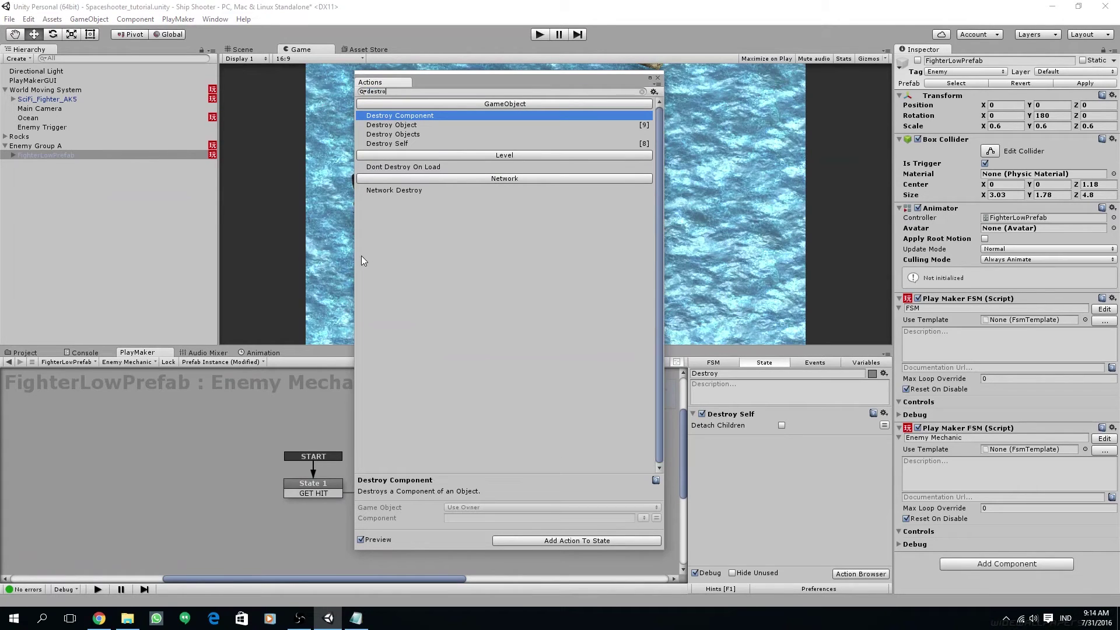
{"action": "double_click", "coordinate": [437, 124]}
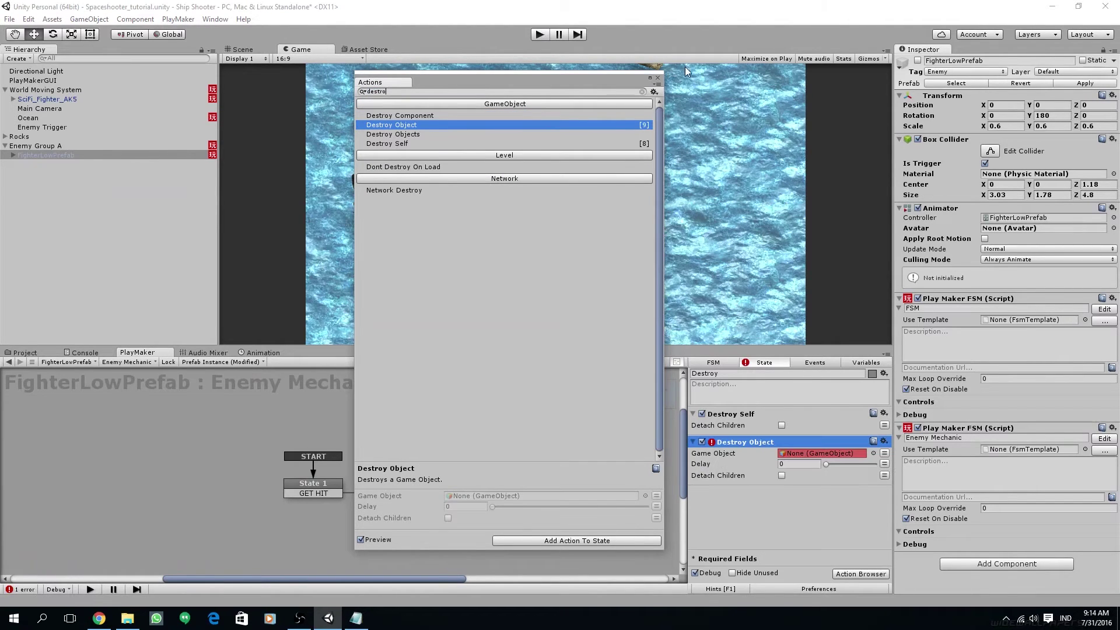
{"action": "left_click", "coordinate": [657, 78]}
{"action": "left_click_drag", "start_coordinate": [763, 437], "coordinate": [765, 412]}
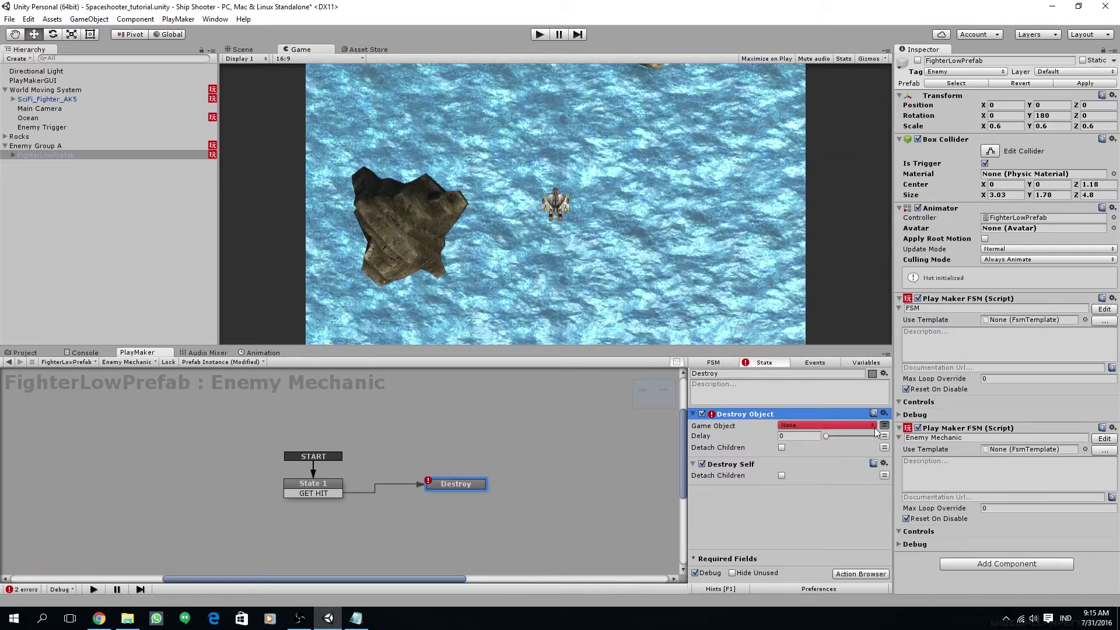
{"action": "left_click", "coordinate": [827, 427]}
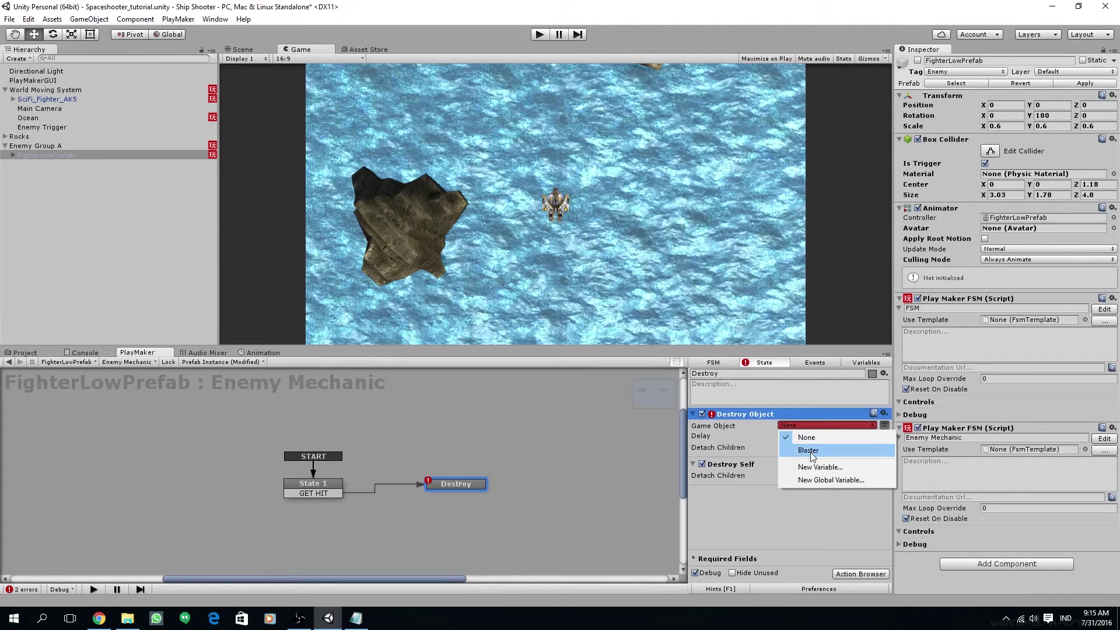
{"action": "left_click", "coordinate": [811, 451]}
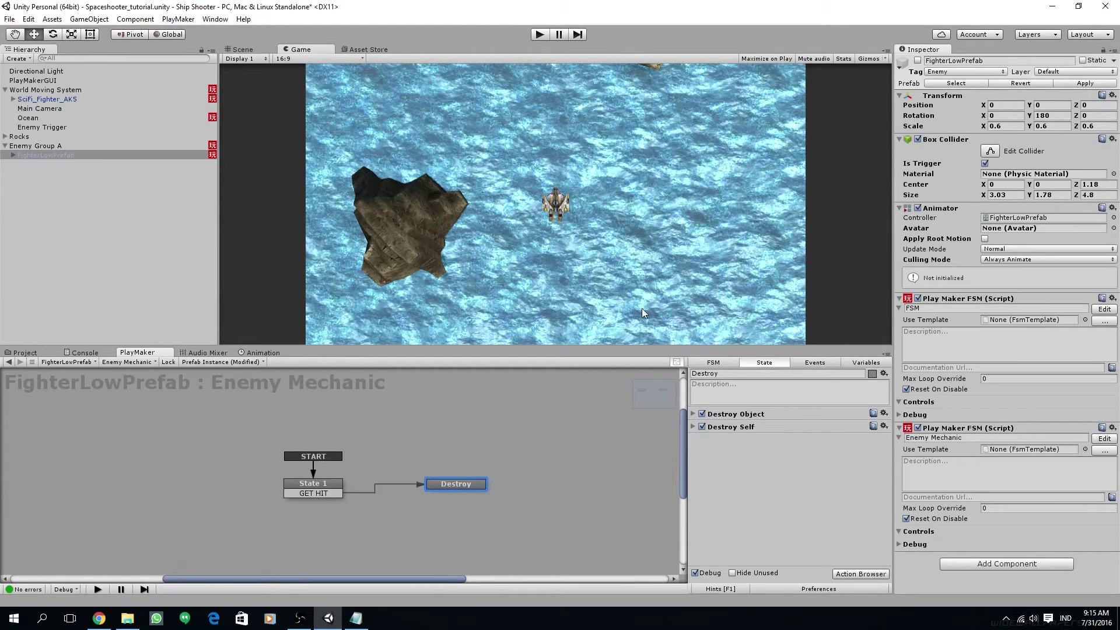
Run the game briefly with the updated Enemy Mechanic FSM and stop it.
{"action": "left_click", "coordinate": [539, 34]}
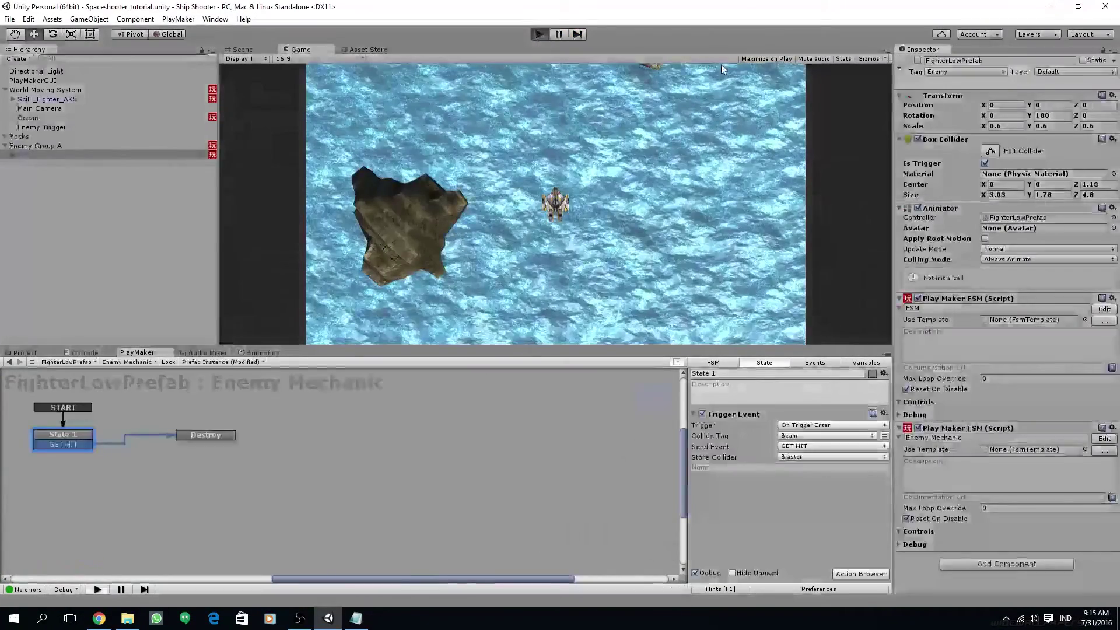
{"action": "key", "text": "ctrl+p"}
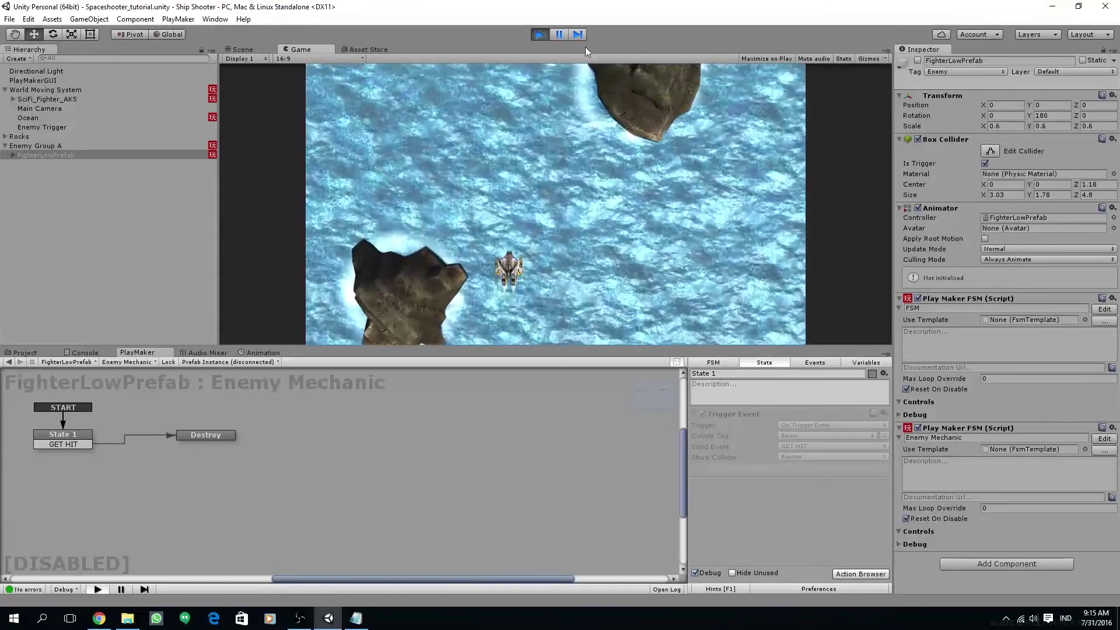
{"action": "left_click", "coordinate": [540, 34]}
Duplicate FighterLowPrefab four times inside Enemy Group A and run the game.
{"action": "left_click", "coordinate": [40, 175]}
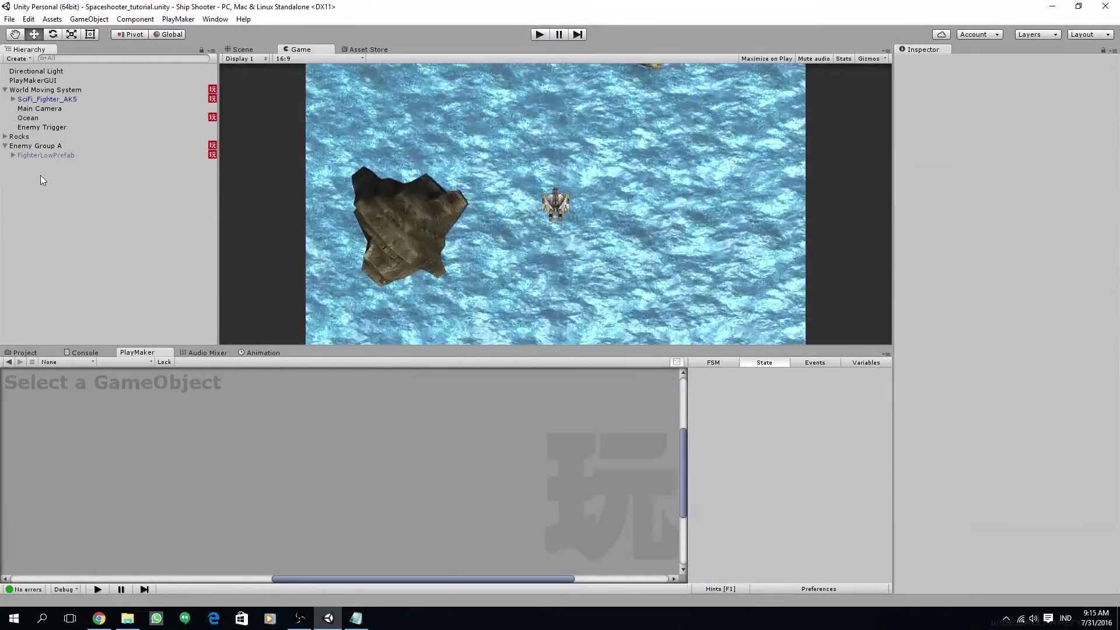
{"action": "left_click", "coordinate": [43, 156]}
{"action": "key", "text": "ctrl+d"}
{"action": "key", "text": "ctrl+d"}
{"action": "key", "text": "ctrl+d"}
{"action": "key", "text": "ctrl+d"}
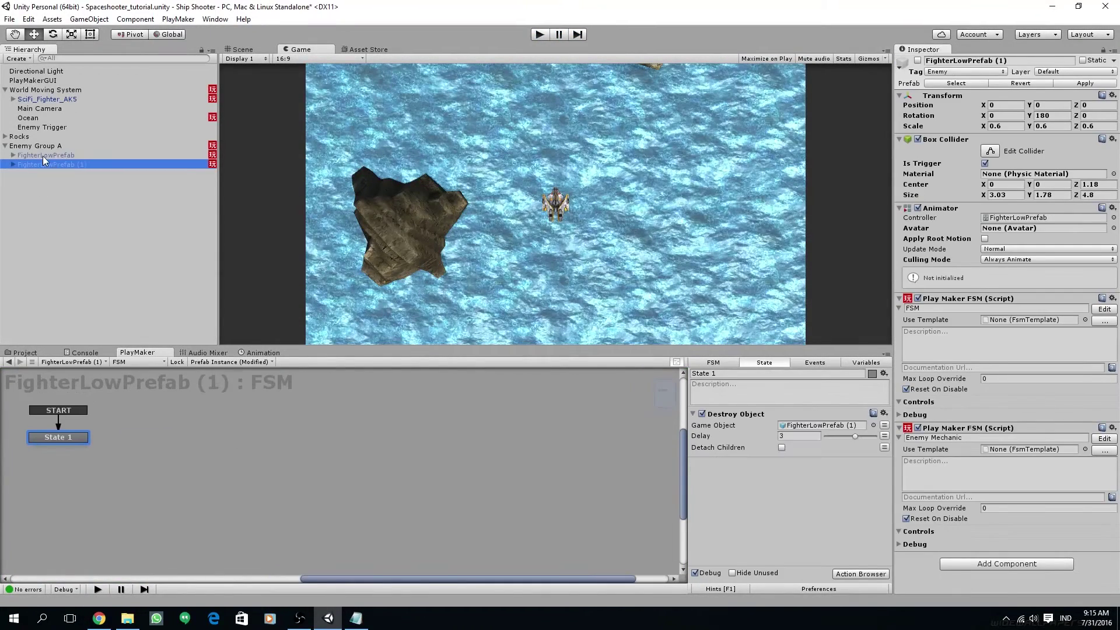
{"action": "left_click", "coordinate": [541, 34]}
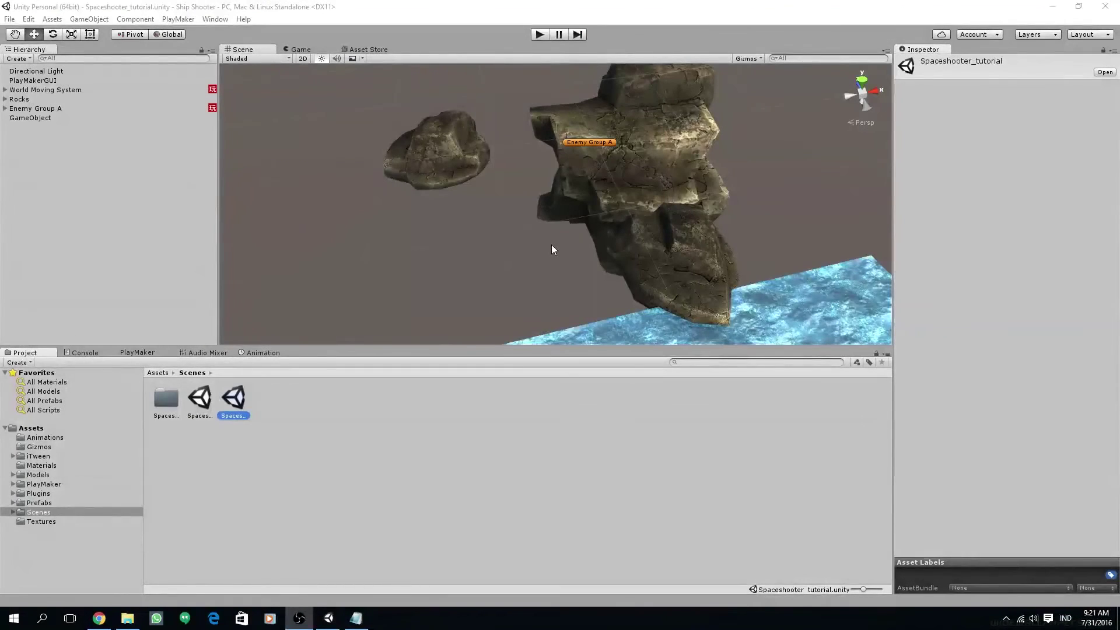
Rename the empty GameObject as Explosion and add a Particle System component to it.
{"action": "left_click", "coordinate": [42, 124]}
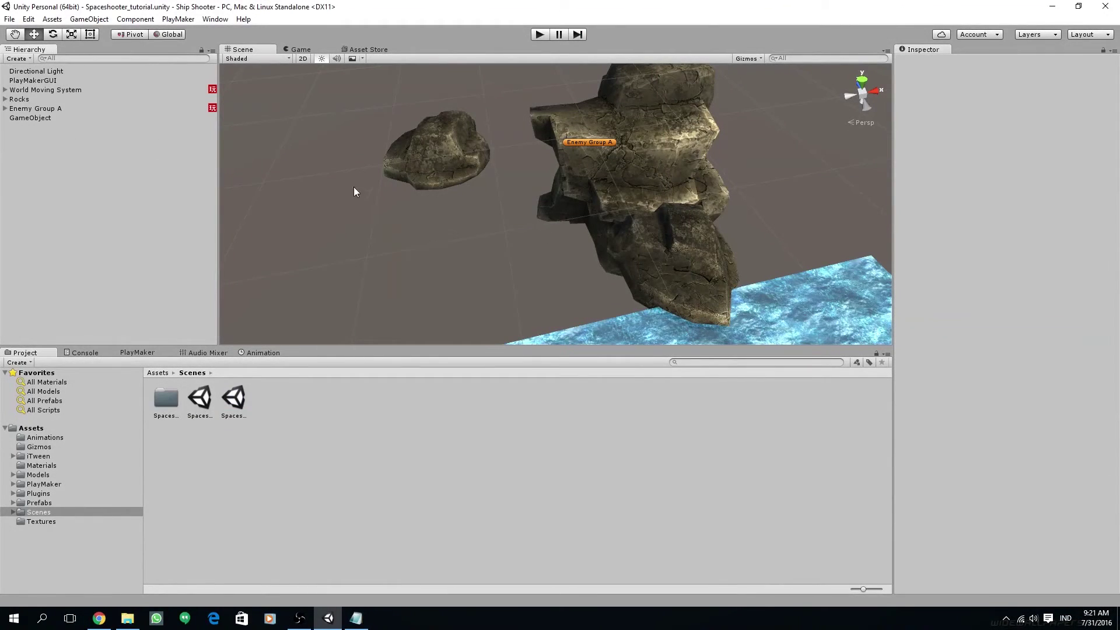
{"action": "double_click", "coordinate": [32, 118]}
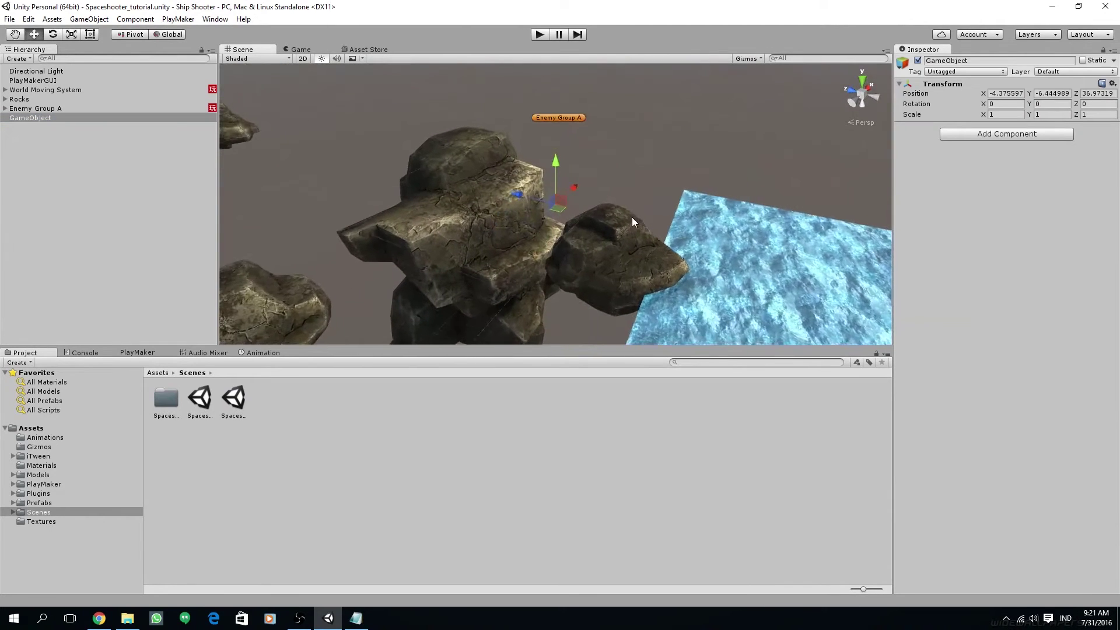
{"action": "left_click", "coordinate": [1006, 134]}
{"action": "type", "text": "particl"}
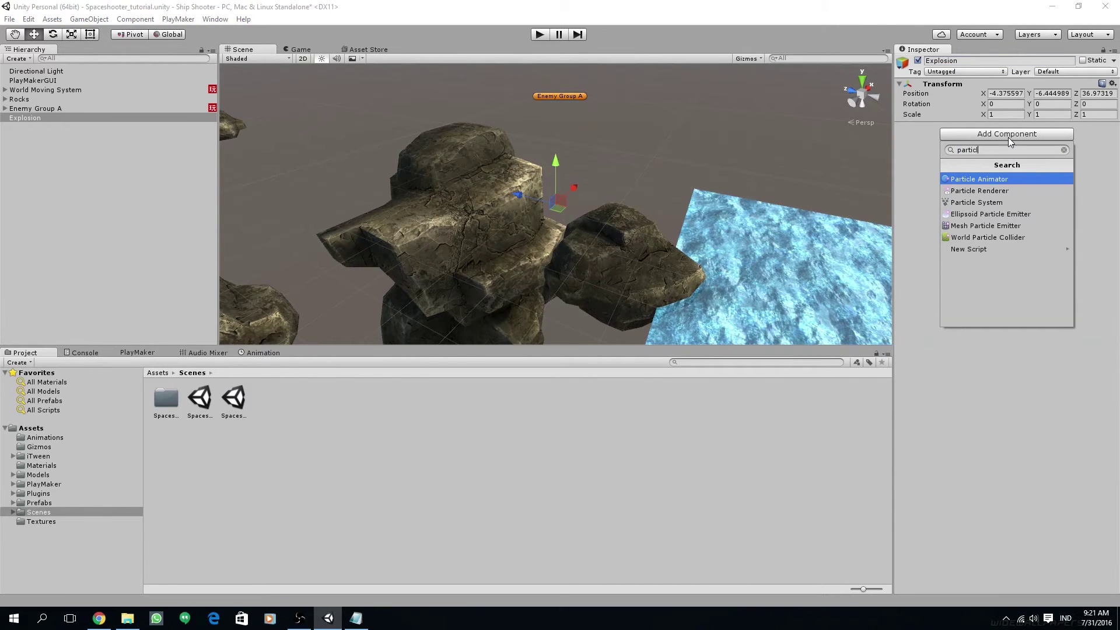
{"action": "key", "text": "Down"}
{"action": "key", "text": "Down"}
{"action": "key", "text": "Return"}
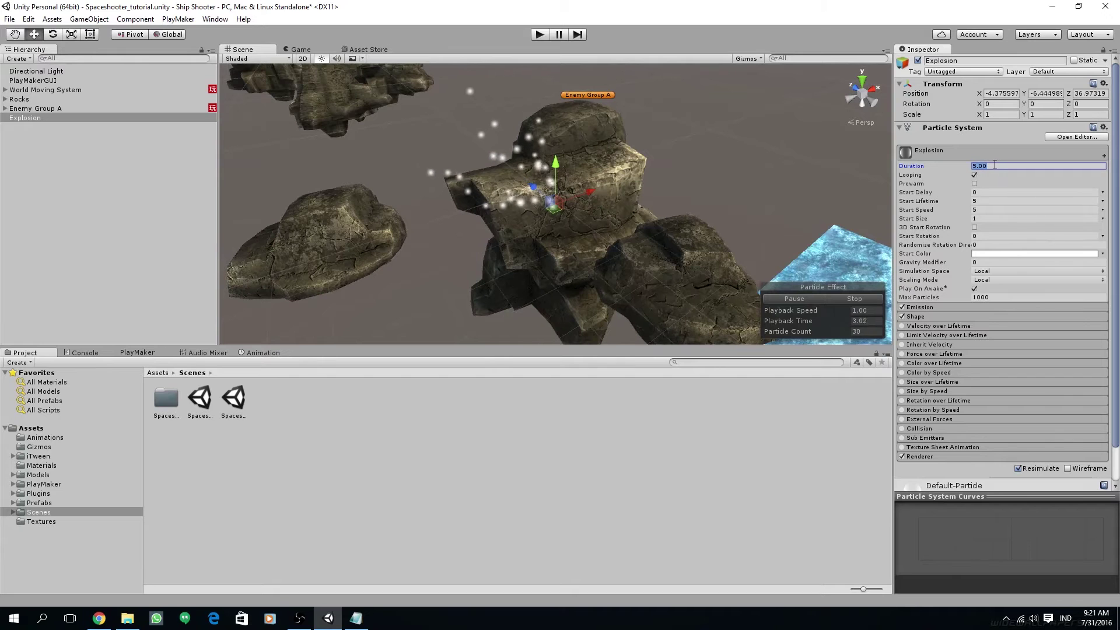
Set the Explosion particle system's duration to 1 and its emitter shape to Sphere.
{"action": "left_click", "coordinate": [940, 310]}
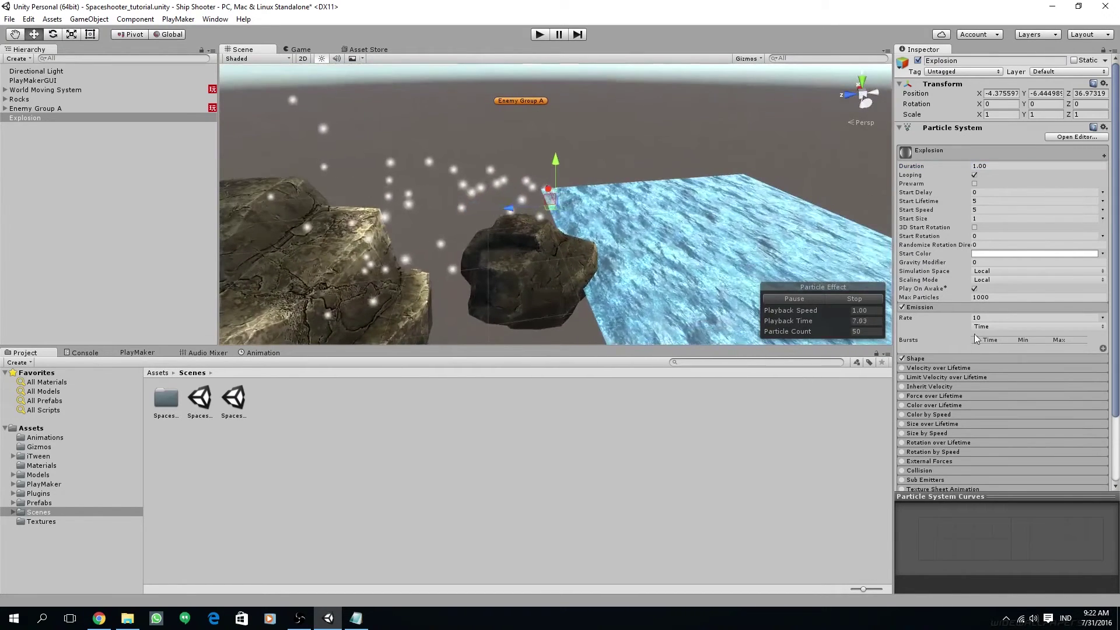
{"action": "left_click", "coordinate": [936, 358]}
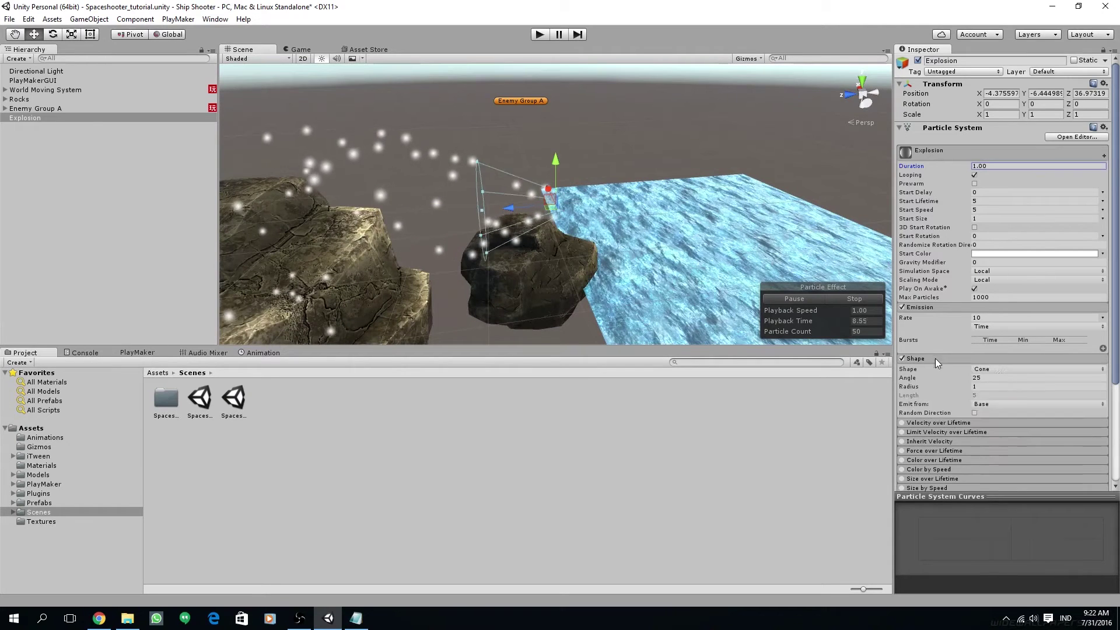
{"action": "left_click", "coordinate": [1000, 369]}
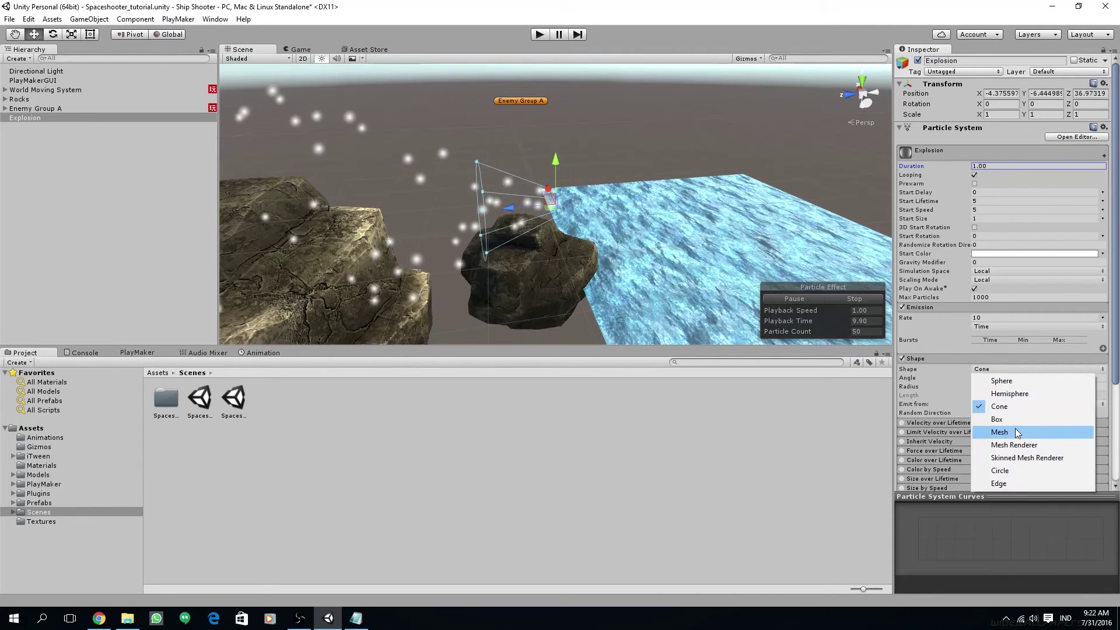
{"action": "left_click", "coordinate": [1002, 380]}
{"action": "left_click_drag", "start_coordinate": [525, 175], "coordinate": [374, 173], "text": "alt"}
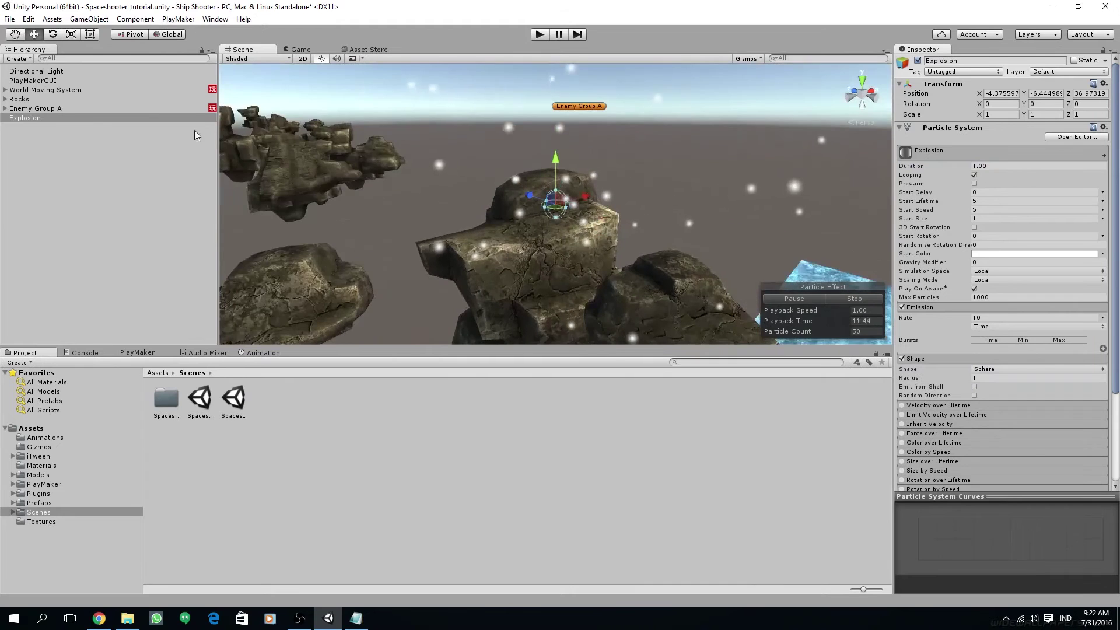
Copy Enemy Group A's Transform values and paste them onto Explosion's Transform.
{"action": "left_click", "coordinate": [49, 109]}
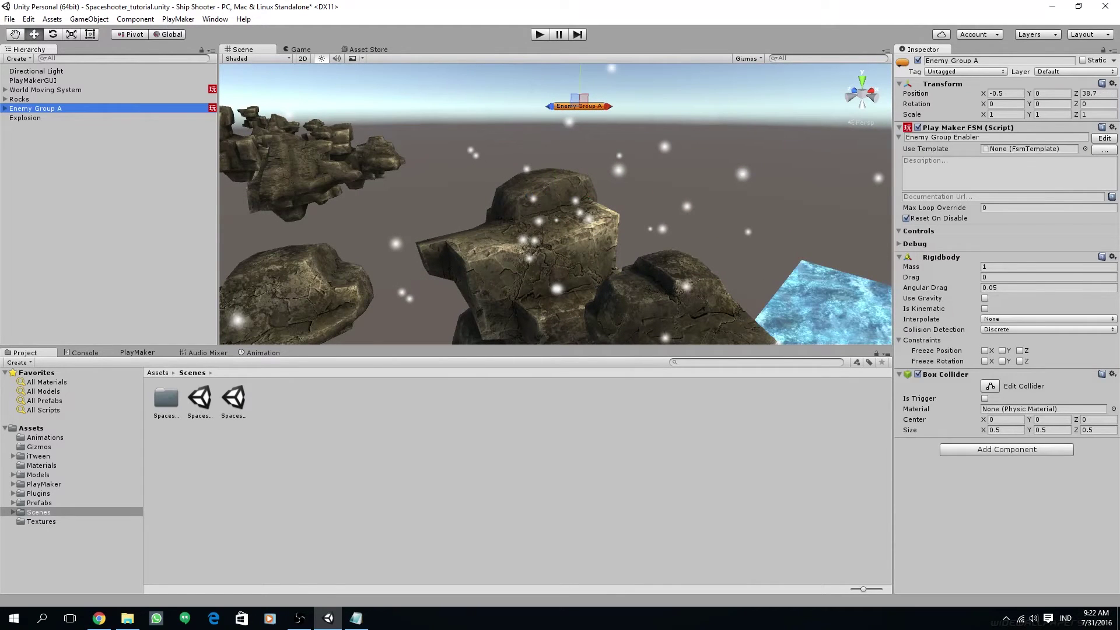
{"action": "left_click", "coordinate": [1112, 84]}
{"action": "left_click", "coordinate": [1019, 140]}
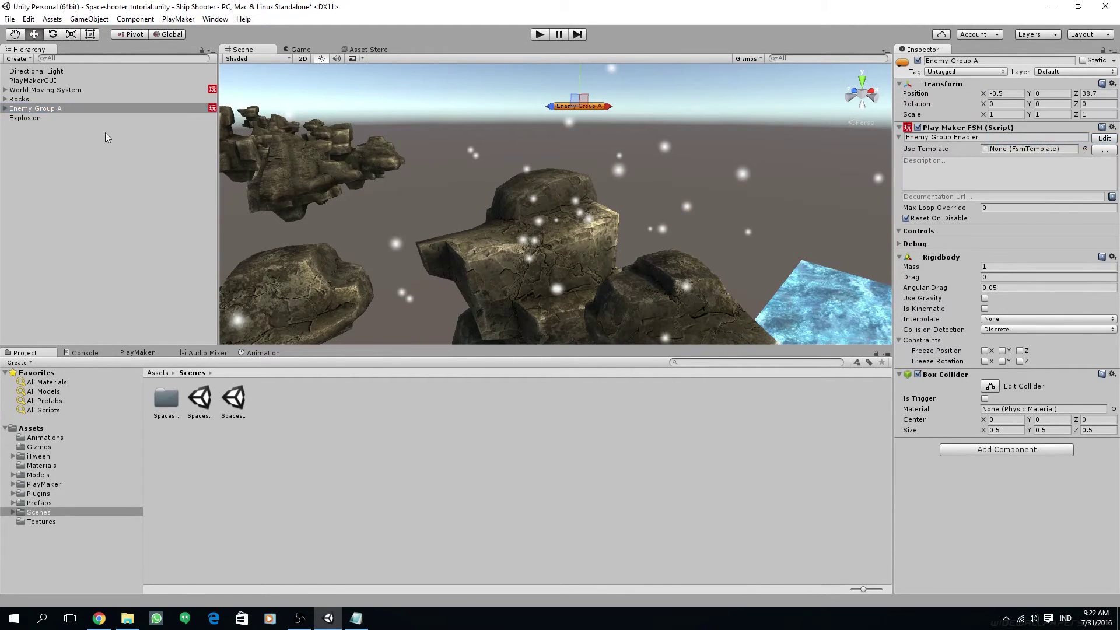
{"action": "left_click", "coordinate": [54, 118]}
{"action": "left_click", "coordinate": [1104, 84]}
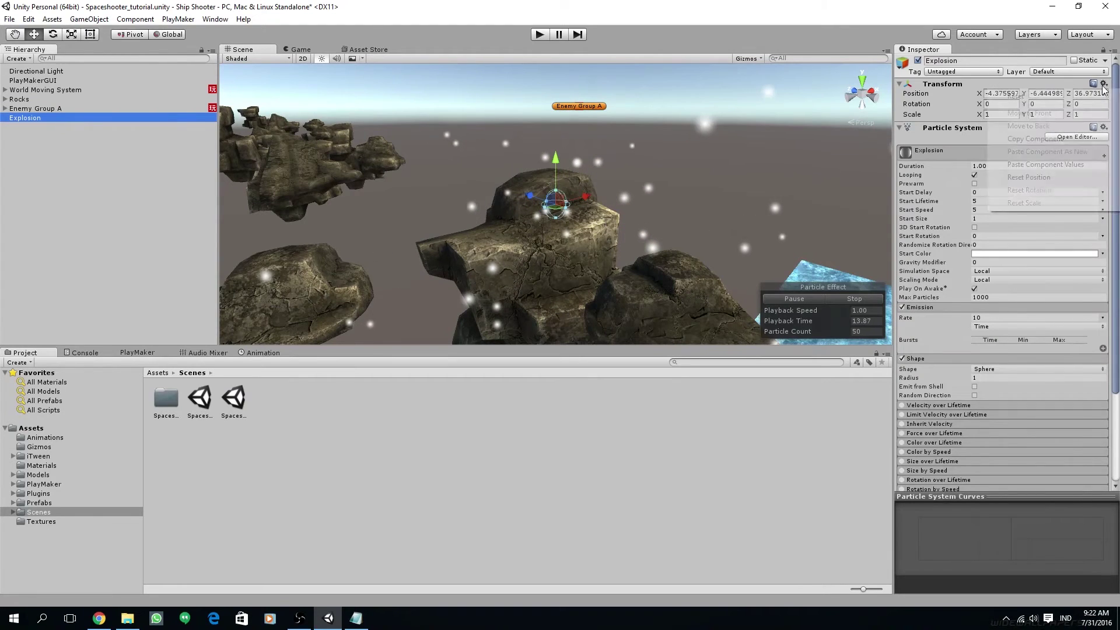
{"action": "left_click", "coordinate": [1041, 165]}
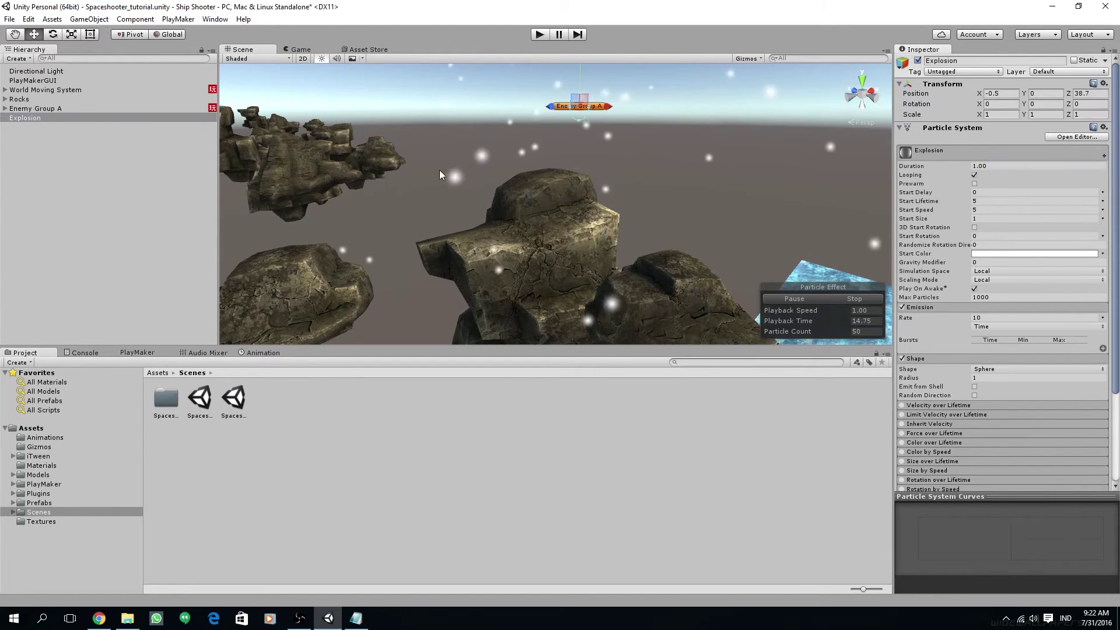
Activate the original FighterLowPrefab in Enemy Group A as a size reference and reselect Explosion.
{"action": "left_click", "coordinate": [1, 117]}
{"action": "key", "text": "Up"}
{"action": "key", "text": "Right"}
{"action": "key", "text": "Down"}
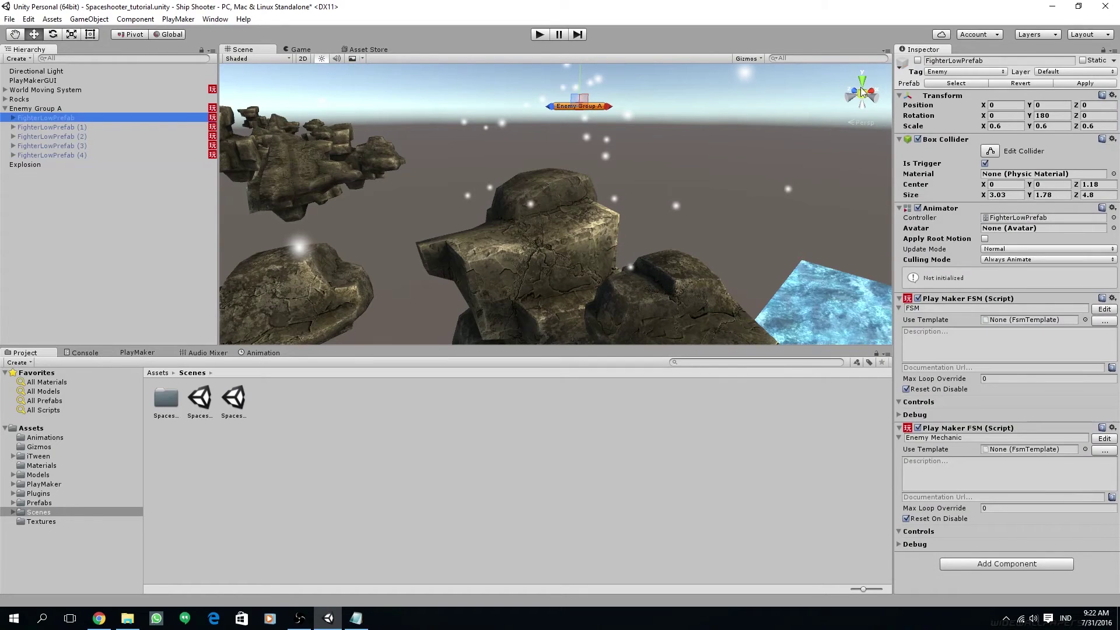
{"action": "left_click", "coordinate": [918, 61]}
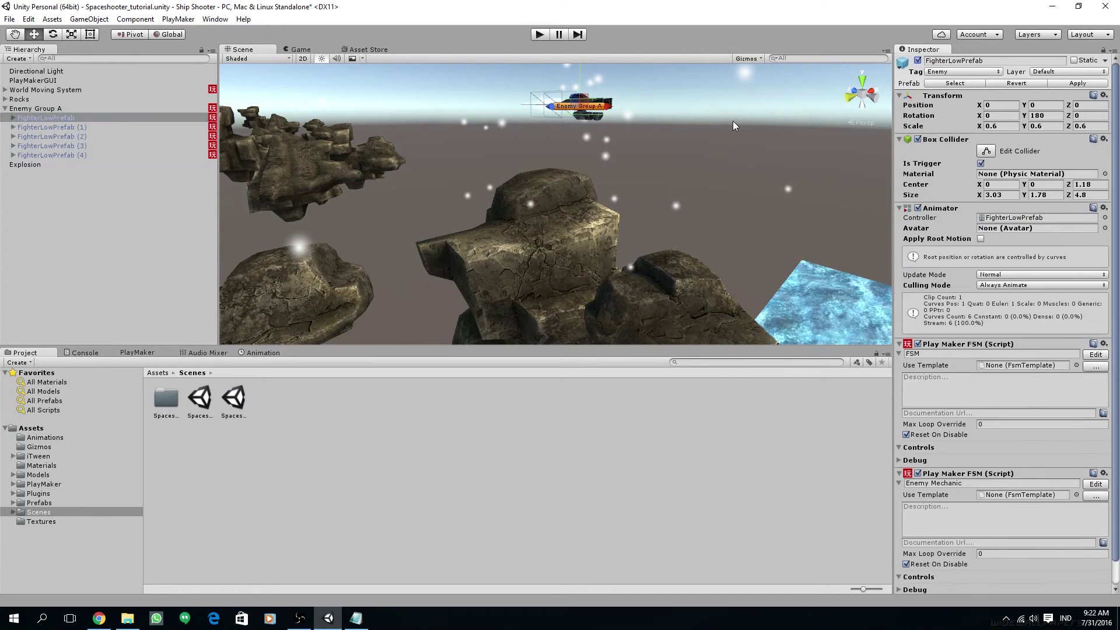
{"action": "left_click", "coordinate": [25, 165]}
{"action": "left_click_drag", "start_coordinate": [484, 130], "coordinate": [729, 239], "text": "alt"}
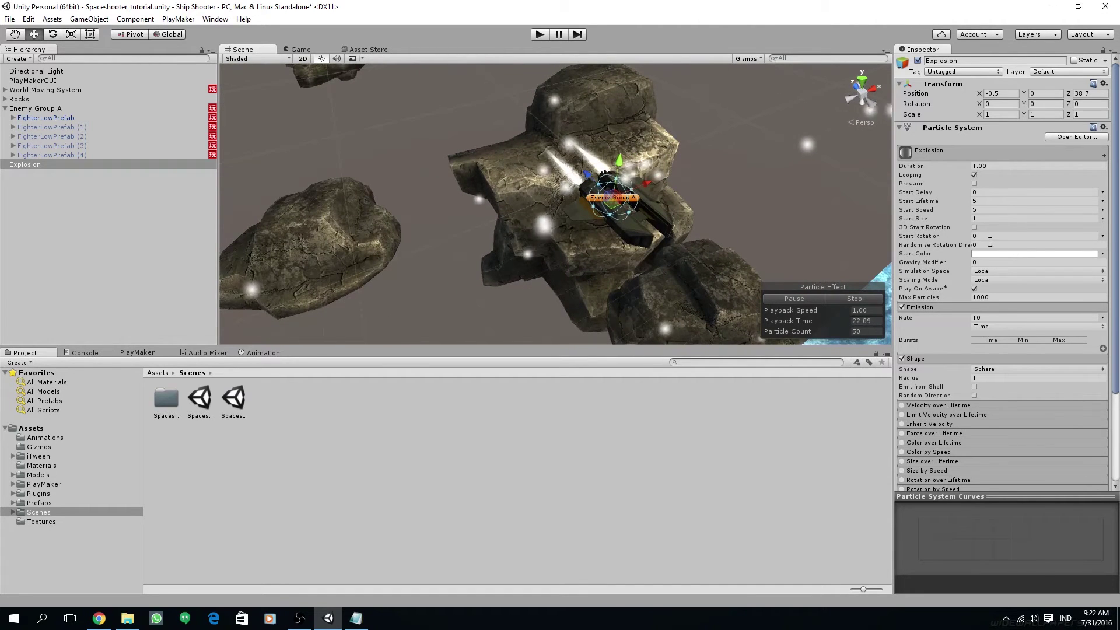
Set Explosion's Start Size to a random value between the two constants 7 and 10.
{"action": "left_click", "coordinate": [989, 220]}
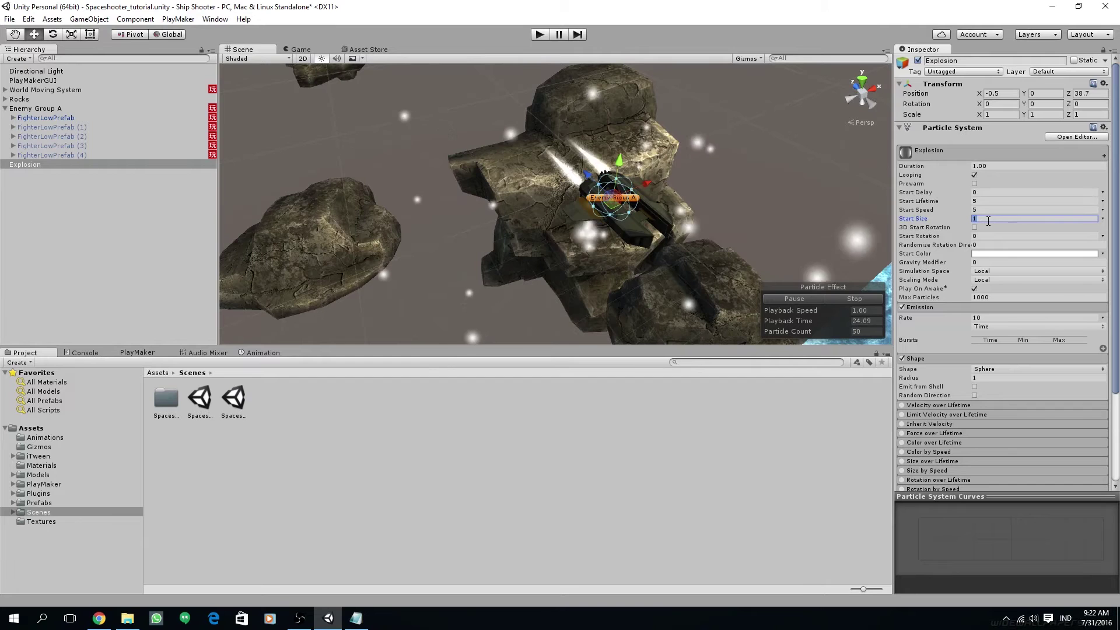
{"action": "type", "text": "10"}
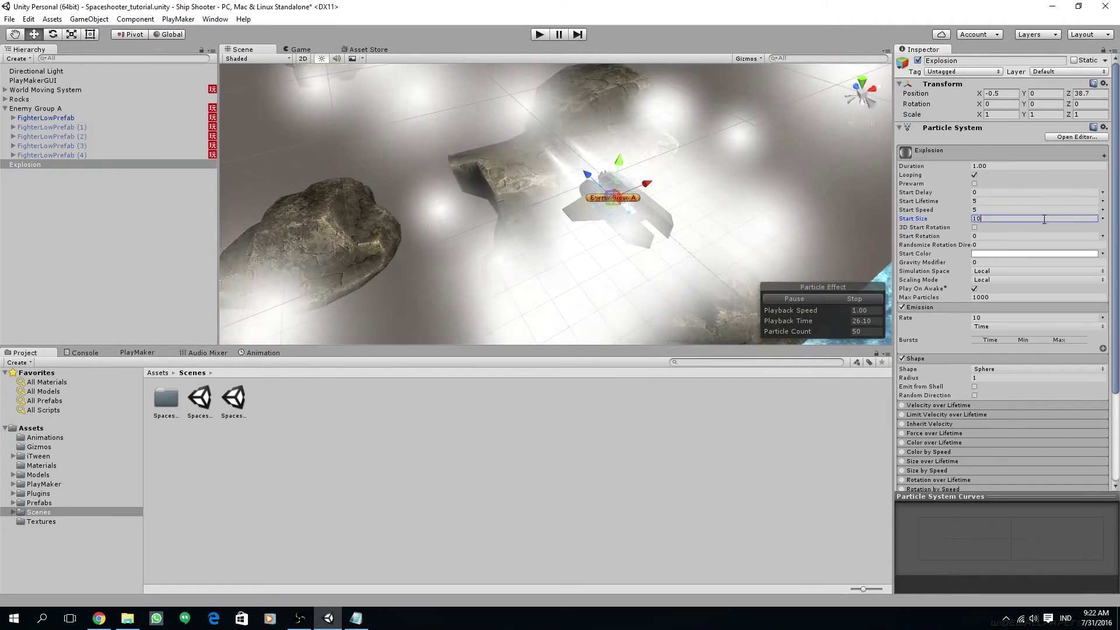
{"action": "left_click", "coordinate": [1103, 219]}
{"action": "left_click", "coordinate": [1015, 253]}
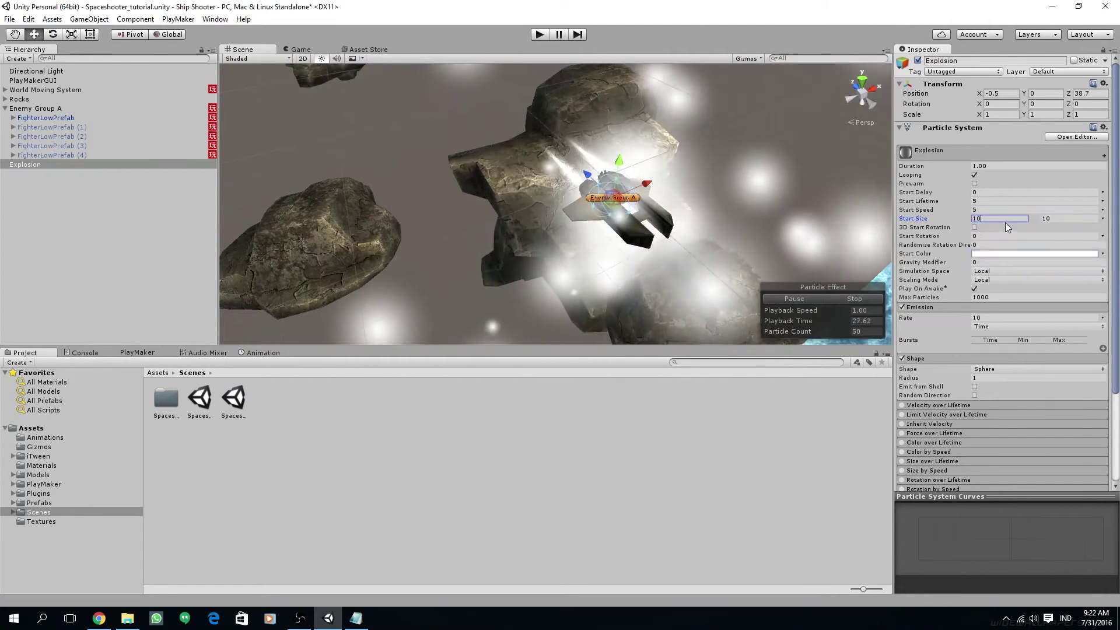
{"action": "type", "text": "7"}
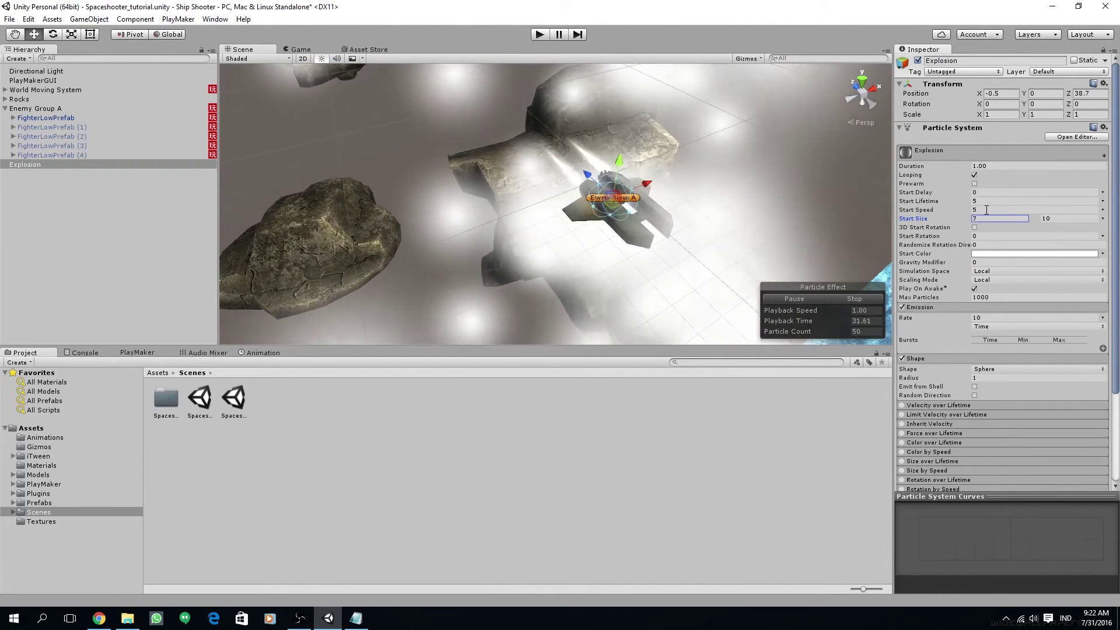
Set Explosion's Start Speed to 15 and its Start Lifetime to 2.5.
{"action": "left_click", "coordinate": [987, 210]}
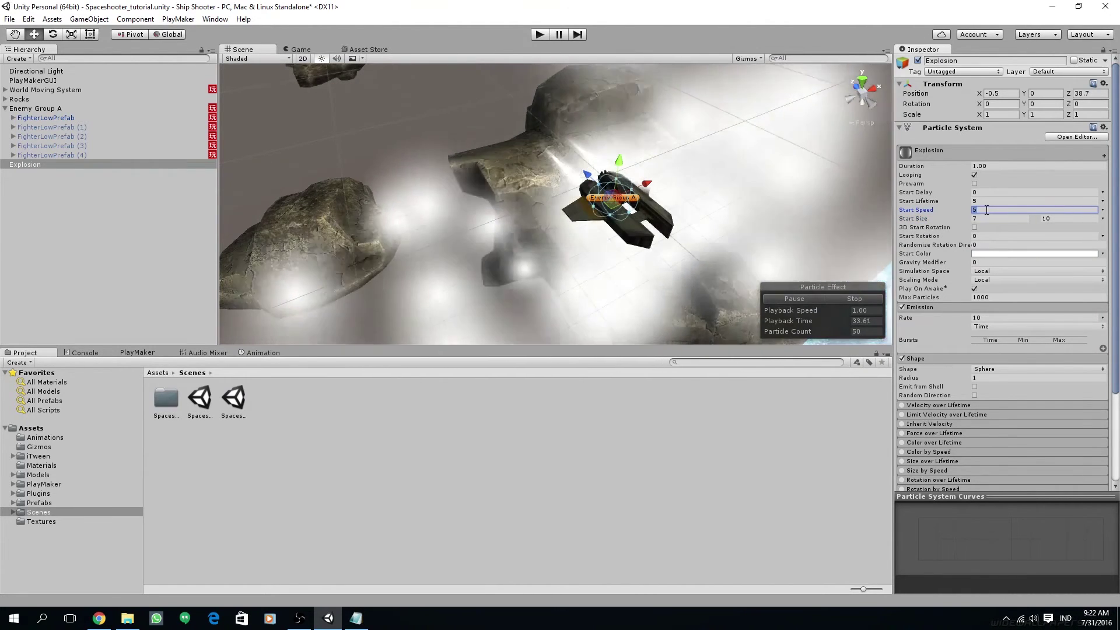
{"action": "type", "text": "15"}
{"action": "left_click", "coordinate": [988, 201]}
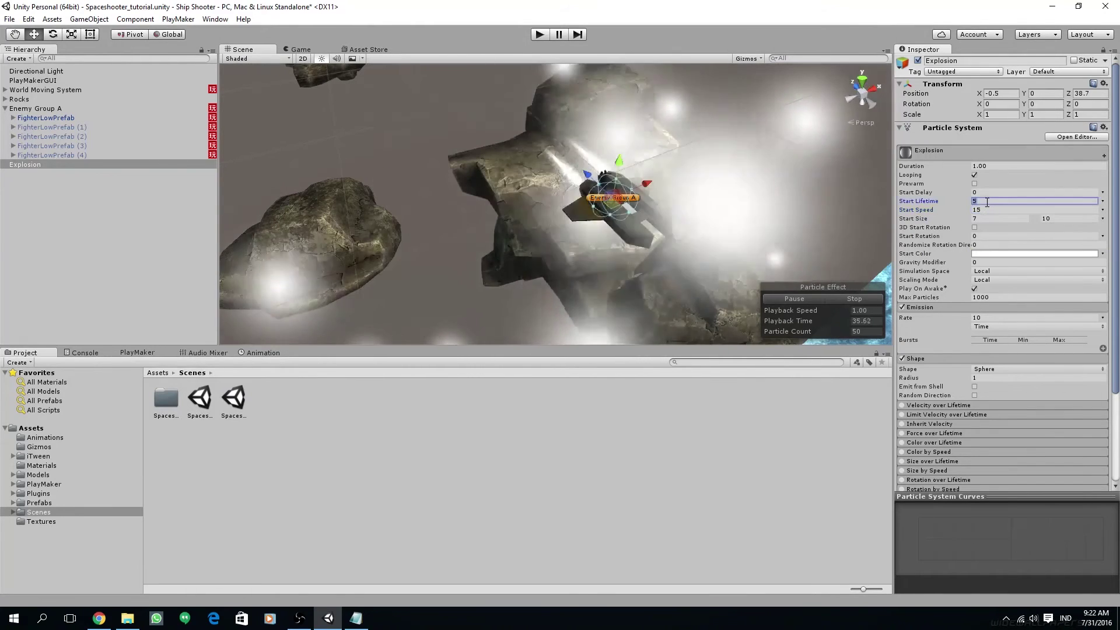
{"action": "type", "text": "2."}
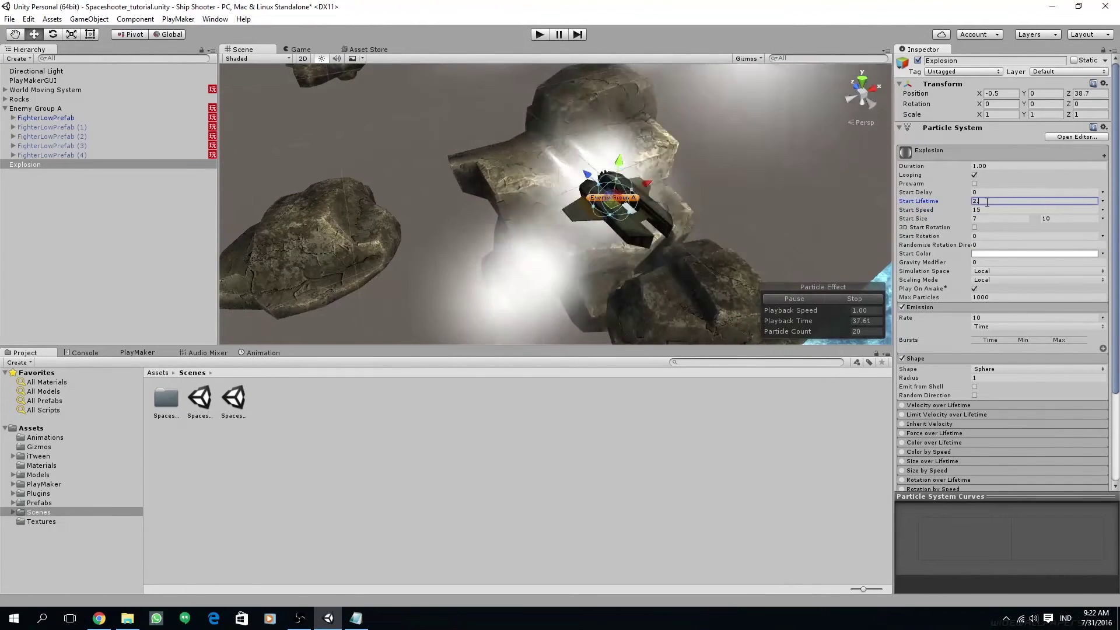
{"action": "type", "text": "5"}
{"action": "left_click_drag", "start_coordinate": [730, 245], "coordinate": [645, 209], "text": "alt"}
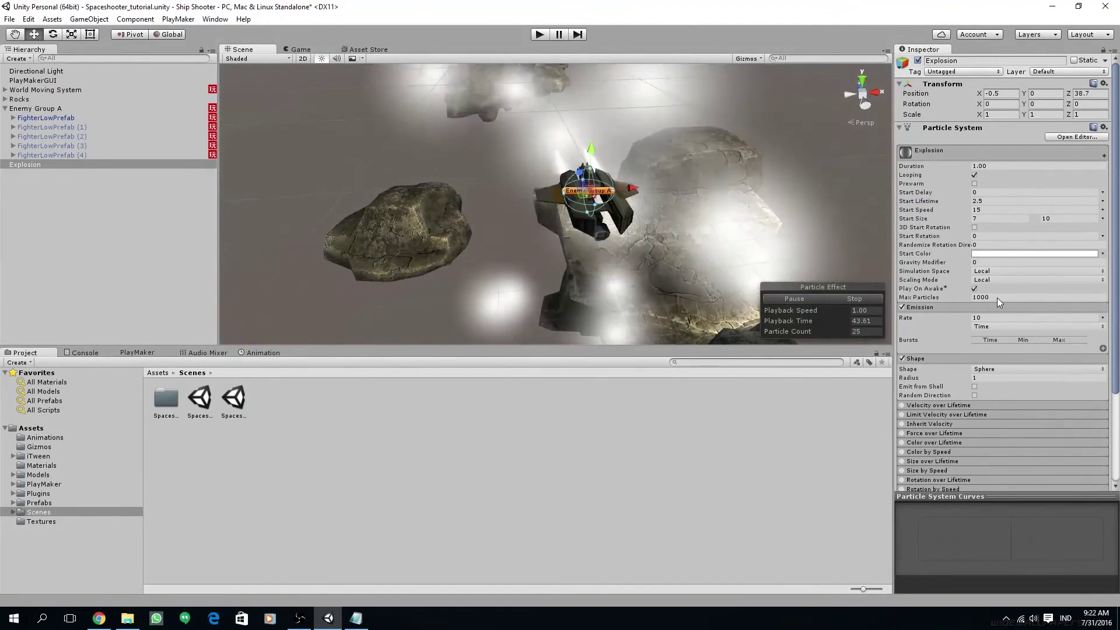
Limit Explosion's Max Particles to 20 and set its emission rate to 200.
{"action": "left_click", "coordinate": [997, 297]}
{"action": "type", "text": "20"}
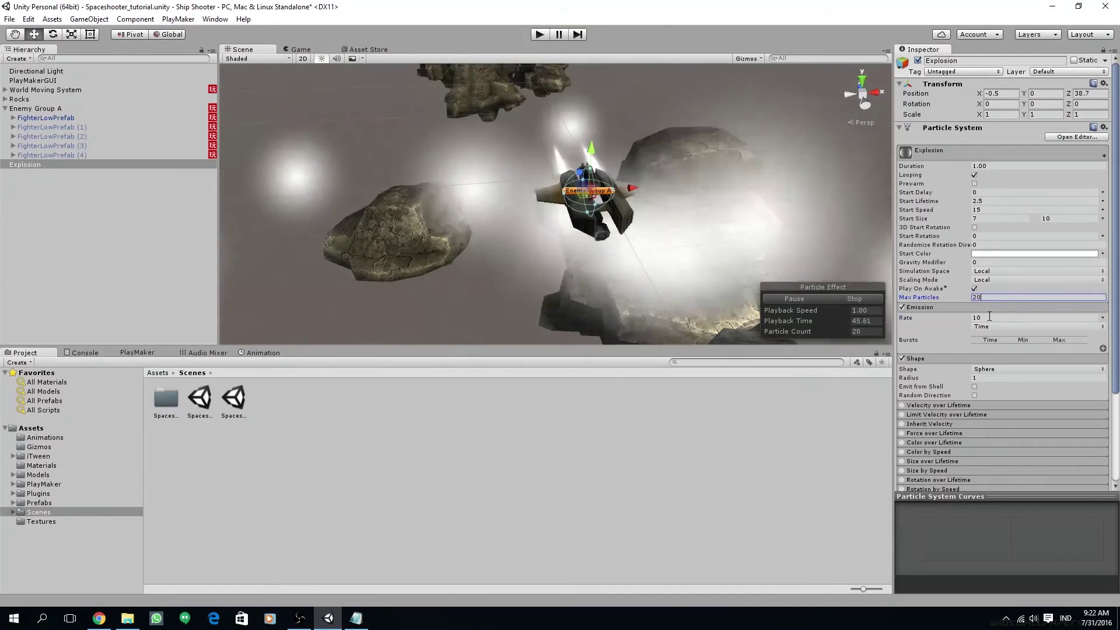
{"action": "left_click", "coordinate": [989, 318]}
{"action": "type", "text": "200"}
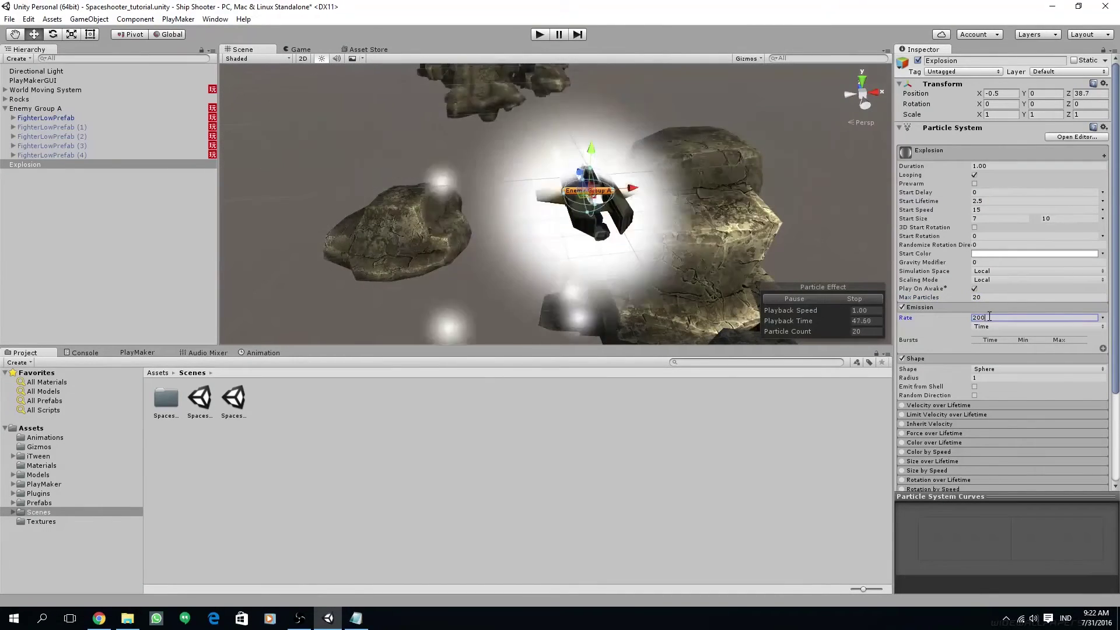
Enable Limit Velocity over Lifetime on Explosion and switch its Speed from a constant to a curve.
{"action": "key", "text": "Return"}
{"action": "scroll", "coordinate": [701, 229], "scroll_direction": "down", "scroll_amount": 5}
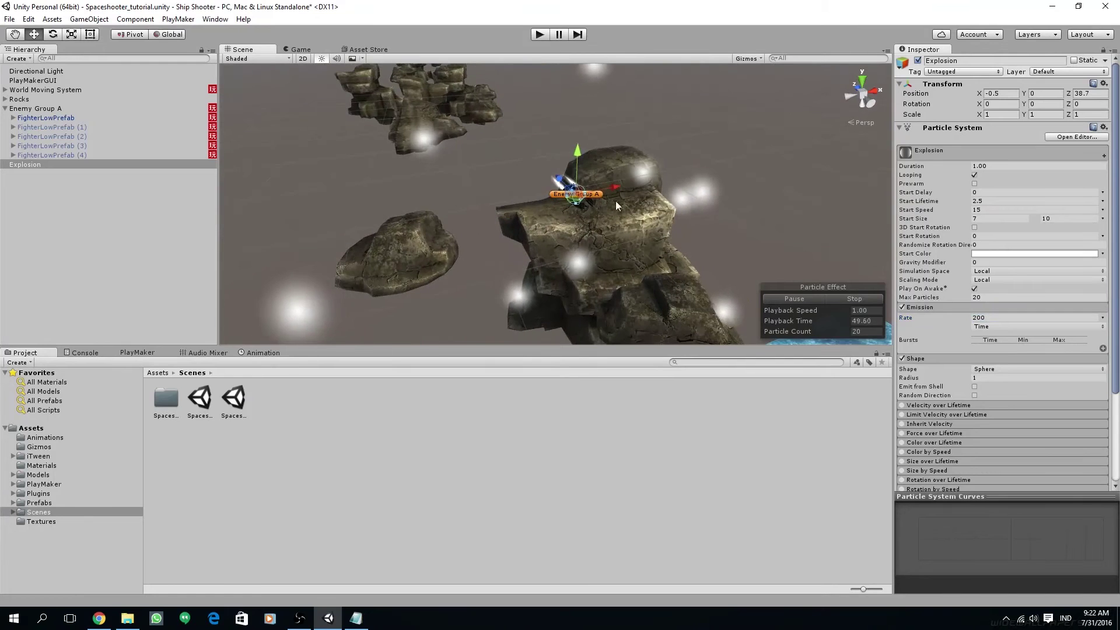
{"action": "scroll", "coordinate": [640, 167], "scroll_direction": "up", "scroll_amount": 2}
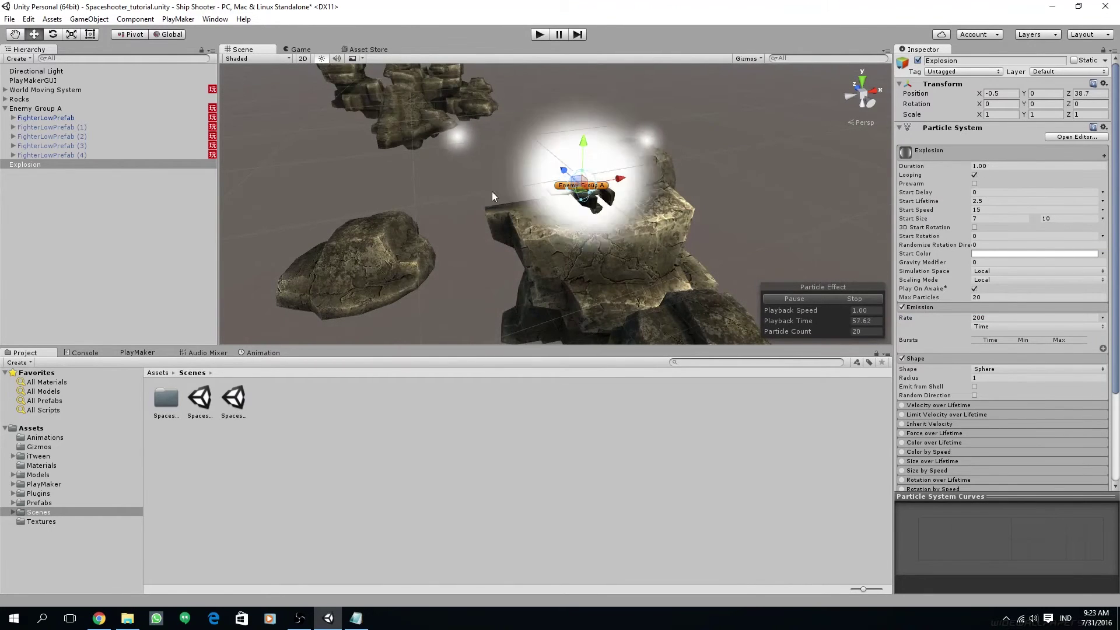
{"action": "scroll", "coordinate": [971, 428], "scroll_direction": "down", "scroll_amount": 2}
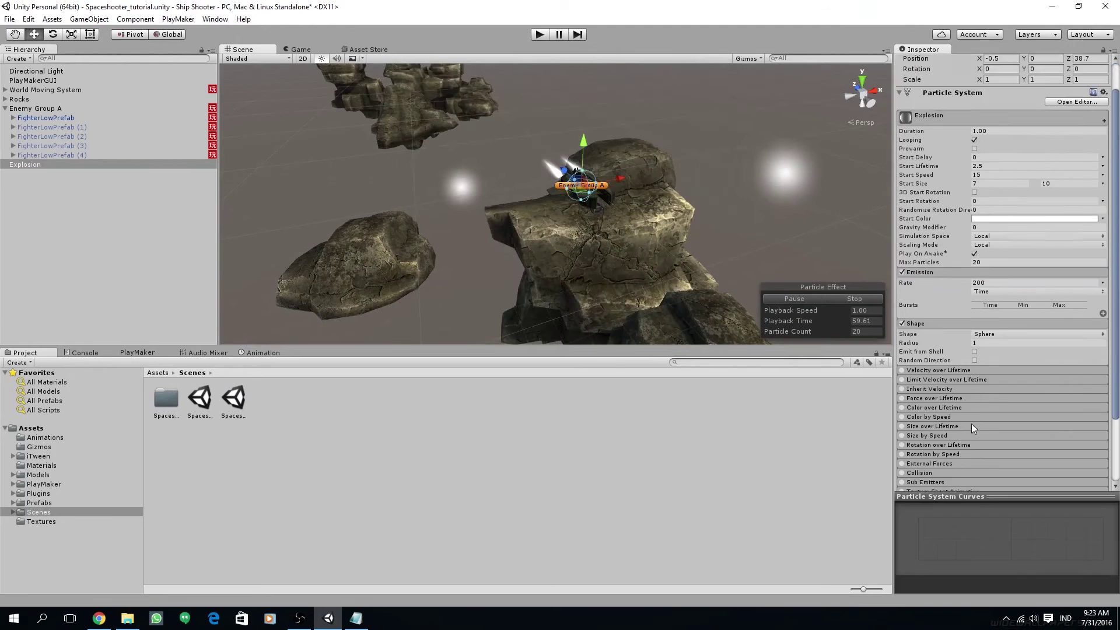
{"action": "scroll", "coordinate": [971, 423], "scroll_direction": "down", "scroll_amount": 4}
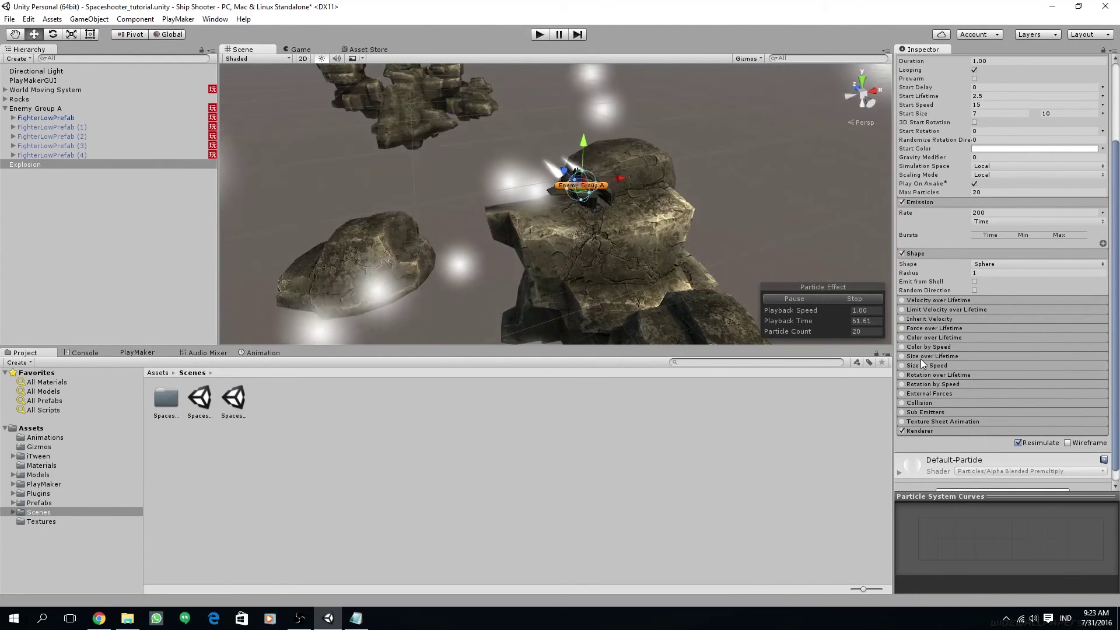
{"action": "left_click", "coordinate": [902, 310]}
{"action": "left_click", "coordinate": [941, 311]}
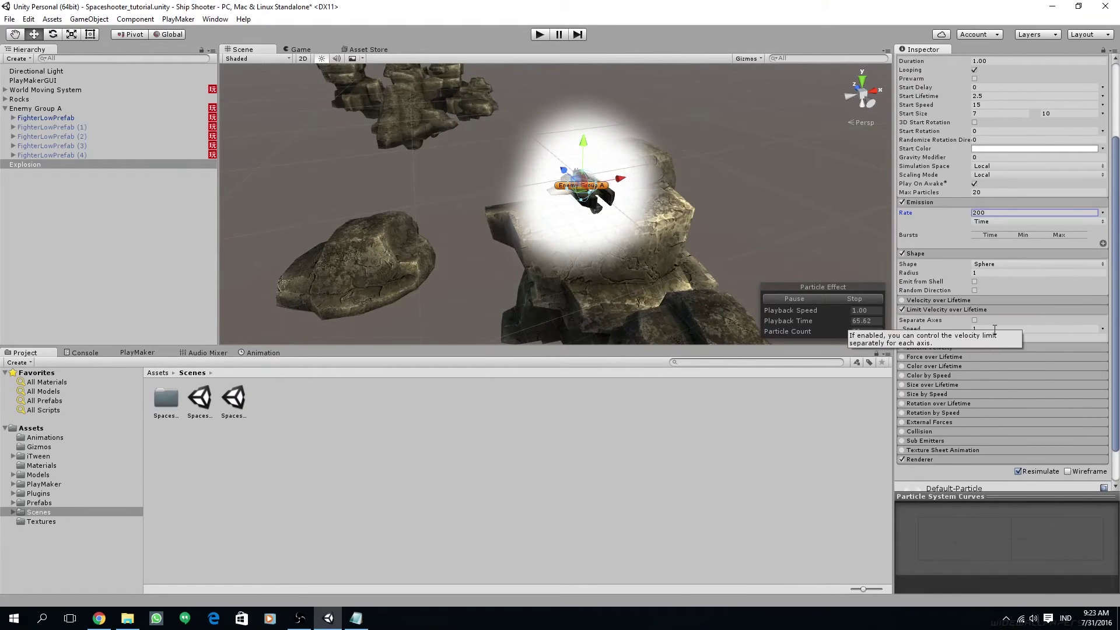
{"action": "left_click", "coordinate": [1103, 330]}
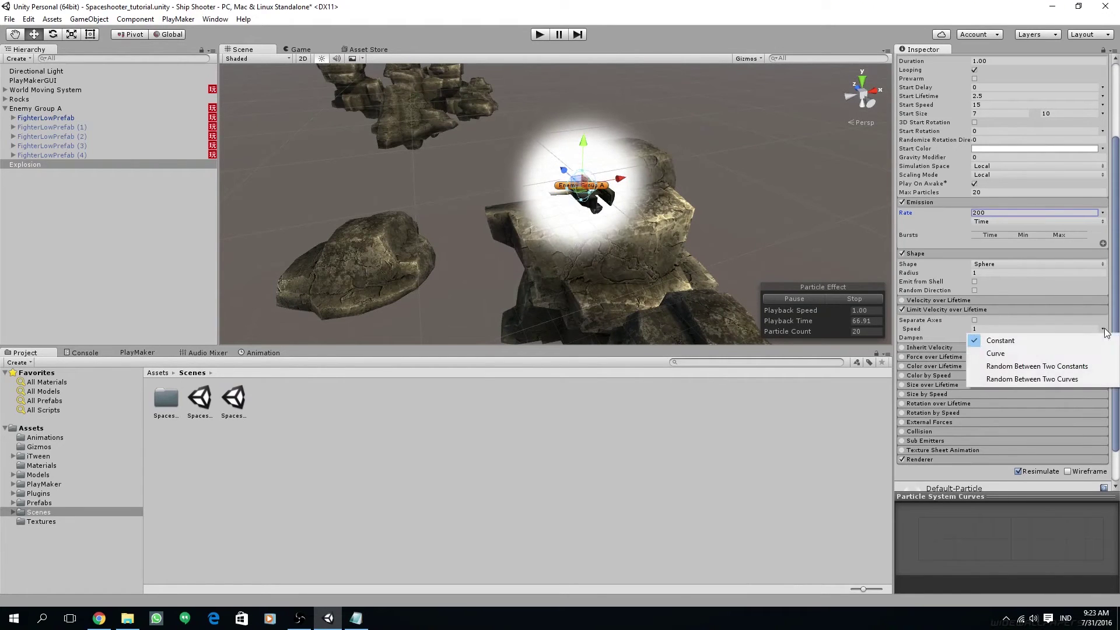
{"action": "left_click", "coordinate": [1004, 354]}
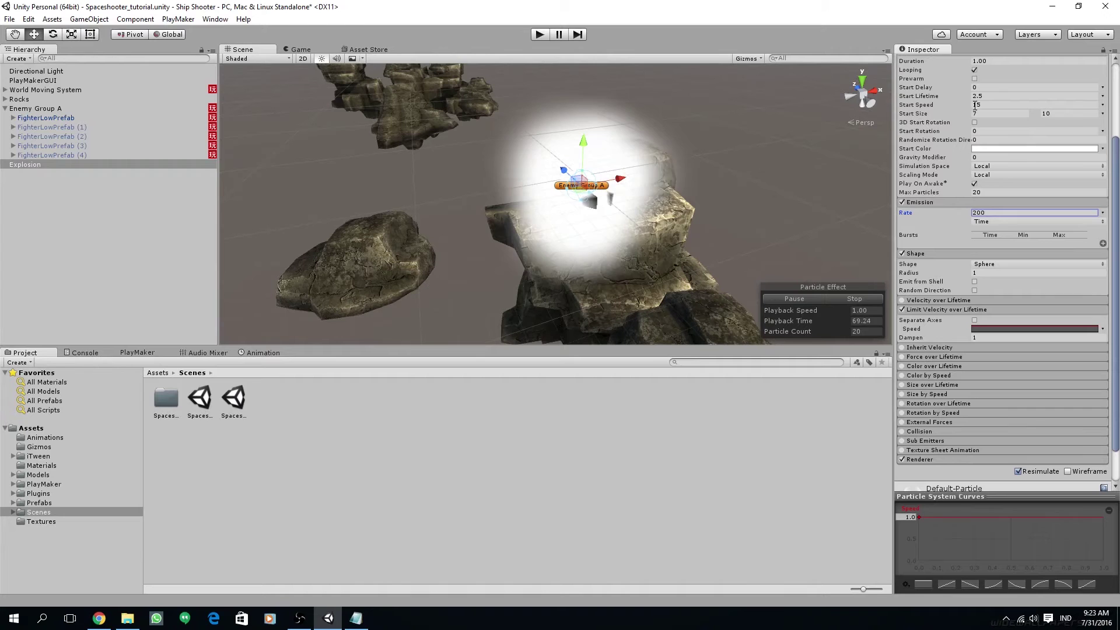
Set the upper limit of Explosion's Speed curve to 15.
{"action": "left_click", "coordinate": [918, 517]}
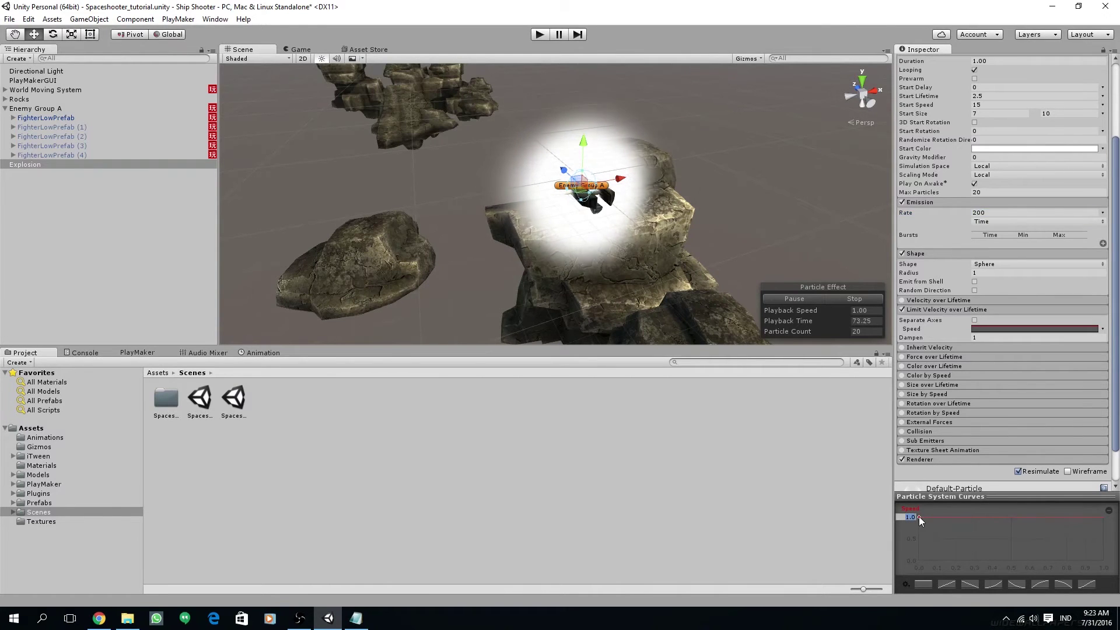
{"action": "double_click", "coordinate": [919, 517]}
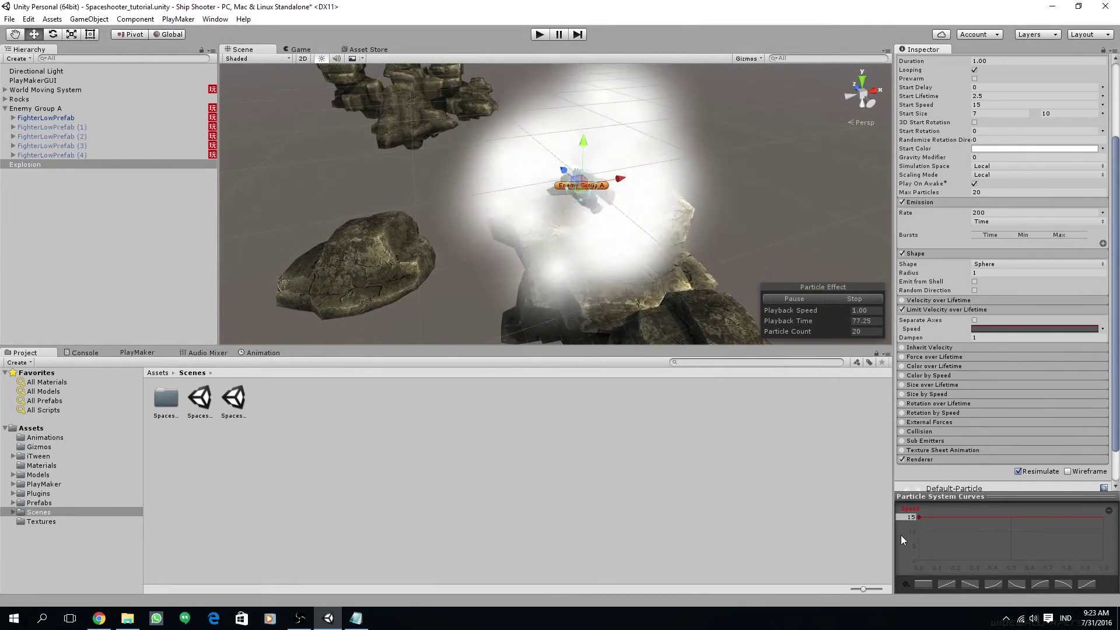
{"action": "left_click", "coordinate": [901, 535]}
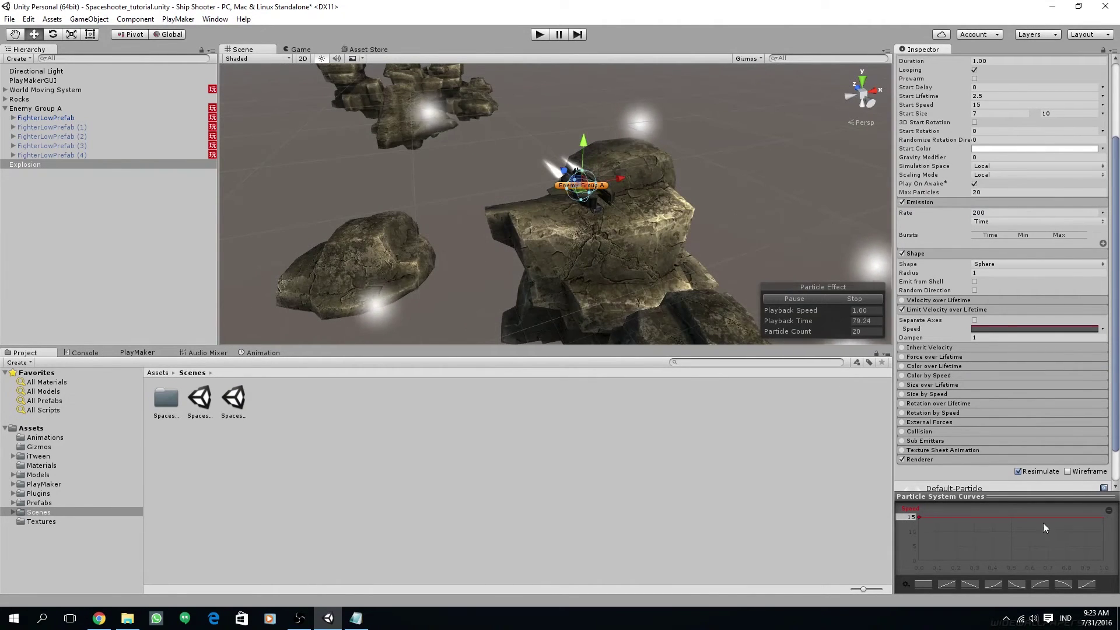
Add a key to the Speed curve so it falls to nearly zero at about 0.2 of the lifetime.
{"action": "right_click", "coordinate": [1010, 518]}
{"action": "left_click_drag", "start_coordinate": [1008, 517], "coordinate": [966, 558]}
{"action": "left_click_drag", "start_coordinate": [607, 262], "coordinate": [648, 251], "text": "alt"}
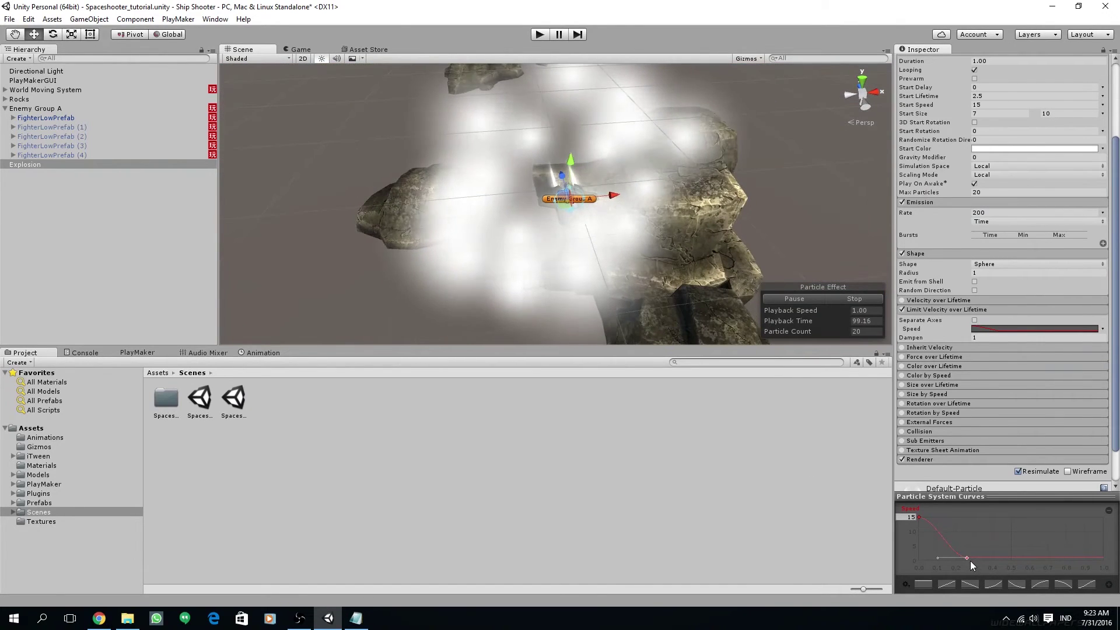
{"action": "left_click_drag", "start_coordinate": [969, 559], "coordinate": [947, 560]}
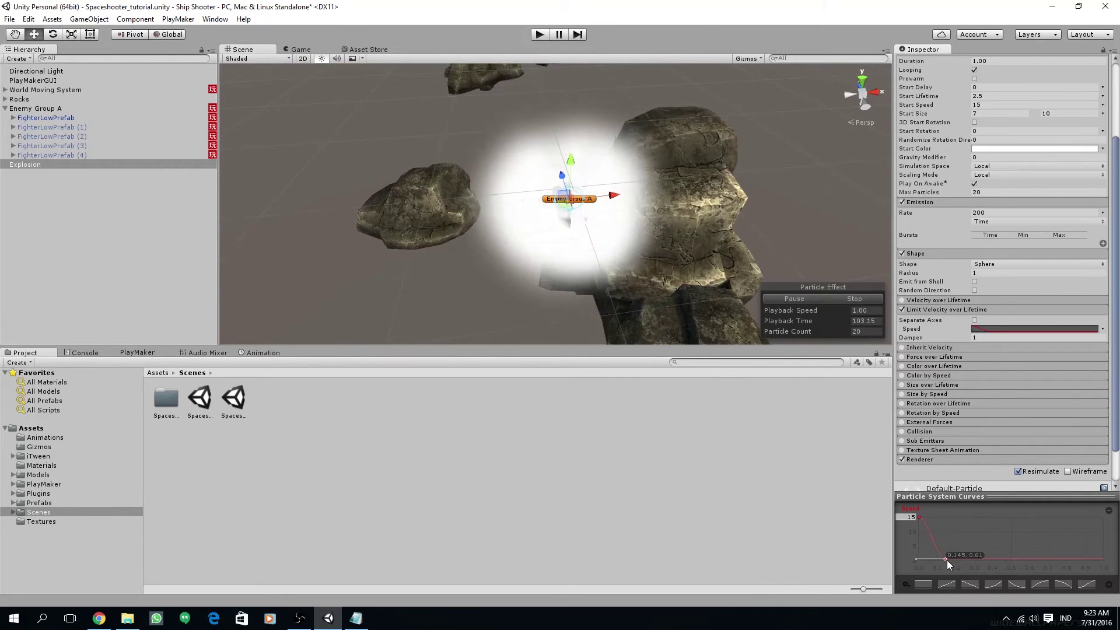
{"action": "left_click_drag", "start_coordinate": [642, 287], "coordinate": [647, 264], "text": "alt"}
{"action": "left_click_drag", "start_coordinate": [946, 555], "coordinate": [957, 557]}
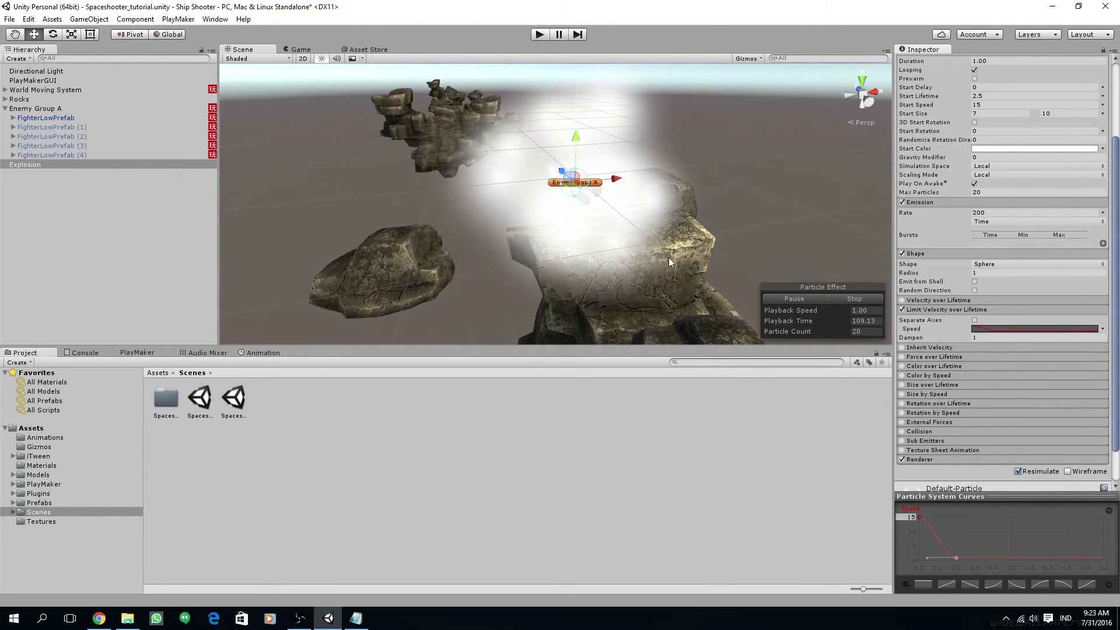
Set the Speed curve's upper limit to 10 and restart the Explosion particle simulation.
{"action": "left_click_drag", "start_coordinate": [669, 257], "coordinate": [643, 279], "text": "alt"}
{"action": "left_click_drag", "start_coordinate": [619, 194], "coordinate": [684, 257], "text": "alt"}
{"action": "left_click_drag", "start_coordinate": [613, 295], "coordinate": [656, 260], "text": "alt"}
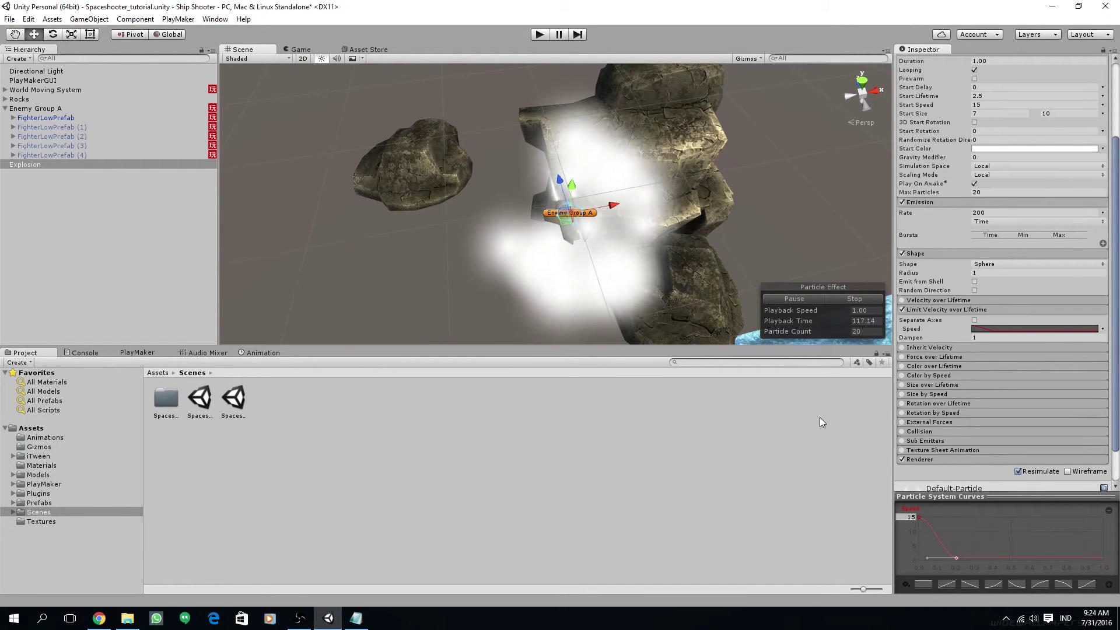
{"action": "left_click", "coordinate": [911, 517]}
{"action": "type", "text": "10"}
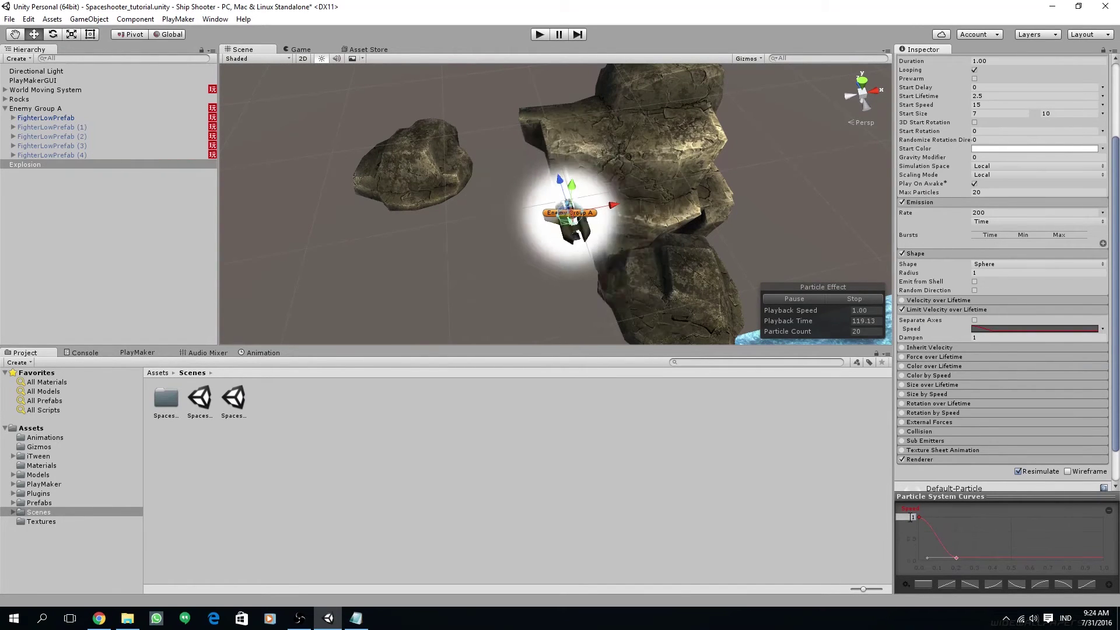
{"action": "key", "text": "Return"}
{"action": "mouse_move", "coordinate": [630, 234]}
{"action": "left_mouse_down", "text": "alt"}
{"action": "mouse_move", "coordinate": [601, 247]}
{"action": "mouse_move", "coordinate": [644, 249]}
{"action": "left_mouse_up", "text": "alt"}
{"action": "left_click", "coordinate": [852, 299]}
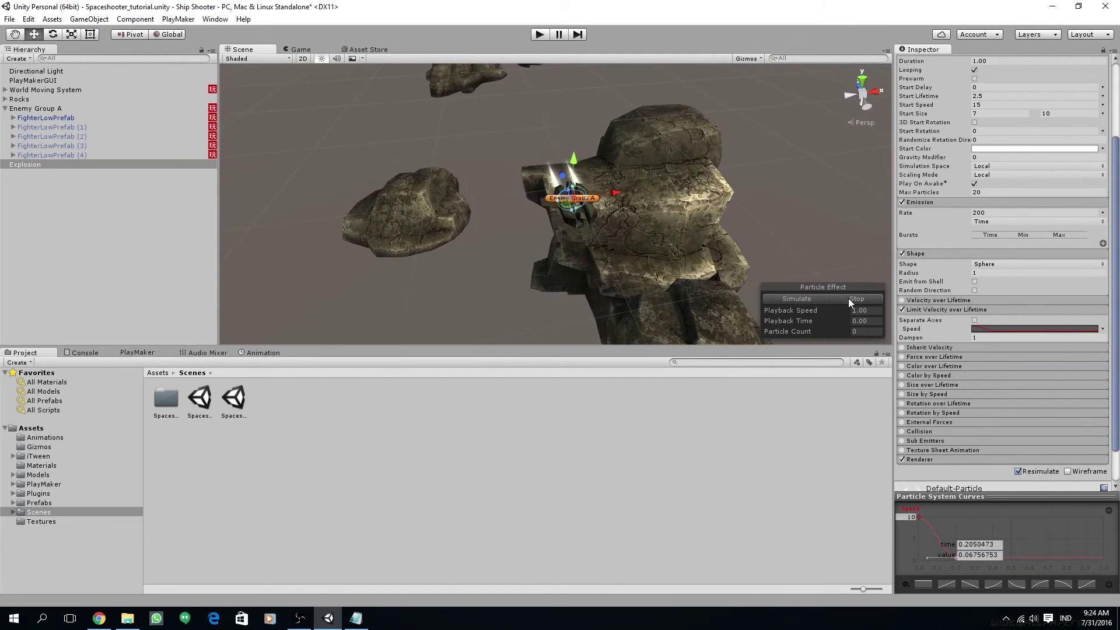
{"action": "left_click", "coordinate": [795, 298]}
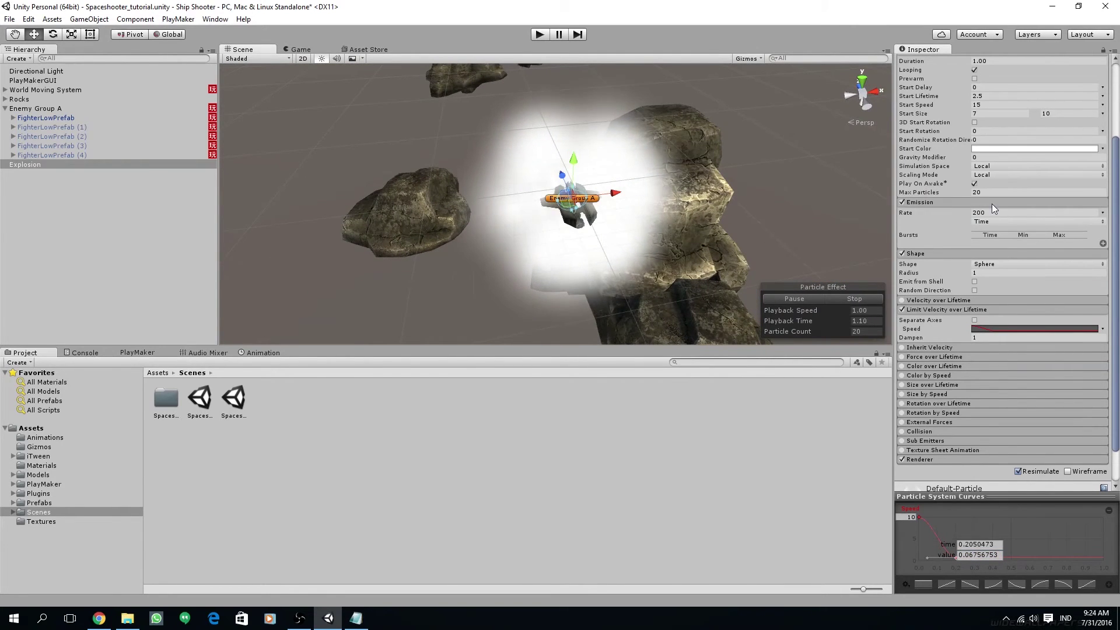
Enable Color over Lifetime on Explosion and set the gradient's end alpha key to 0.
{"action": "left_click", "coordinate": [902, 366]}
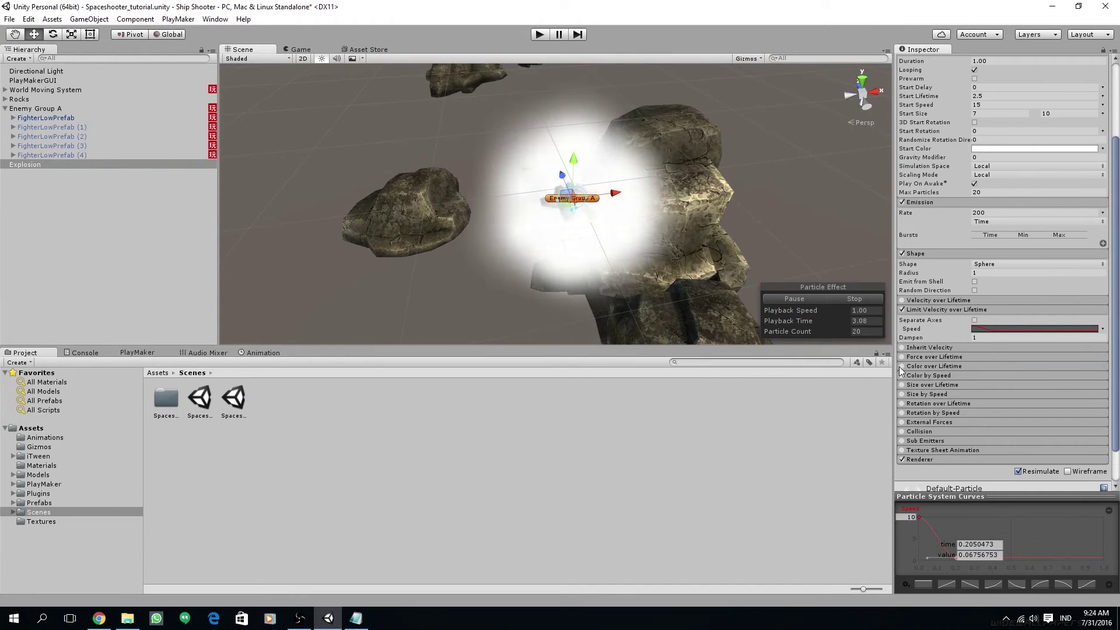
{"action": "left_click", "coordinate": [917, 367]}
{"action": "left_click", "coordinate": [978, 376]}
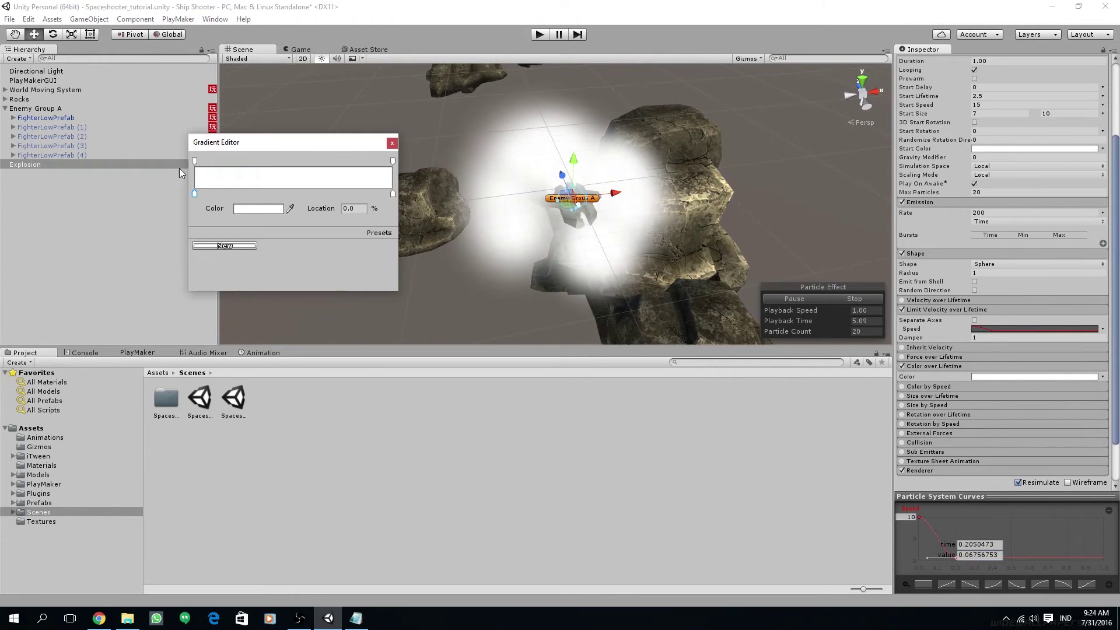
{"action": "left_click", "coordinate": [195, 162]}
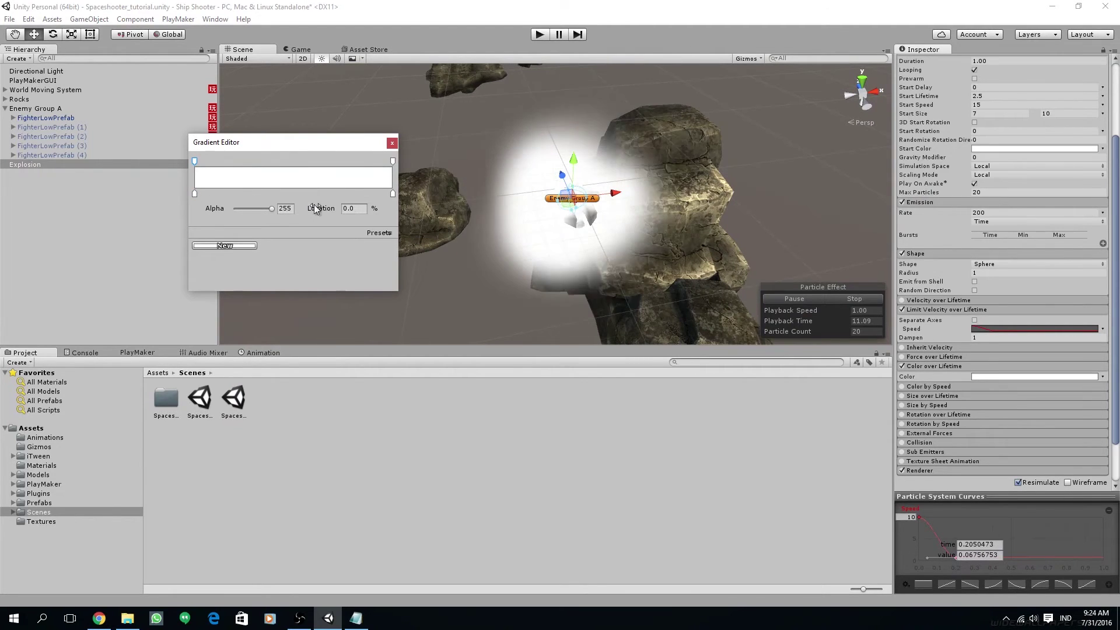
{"action": "left_click", "coordinate": [393, 161]}
{"action": "double_click", "coordinate": [286, 208]}
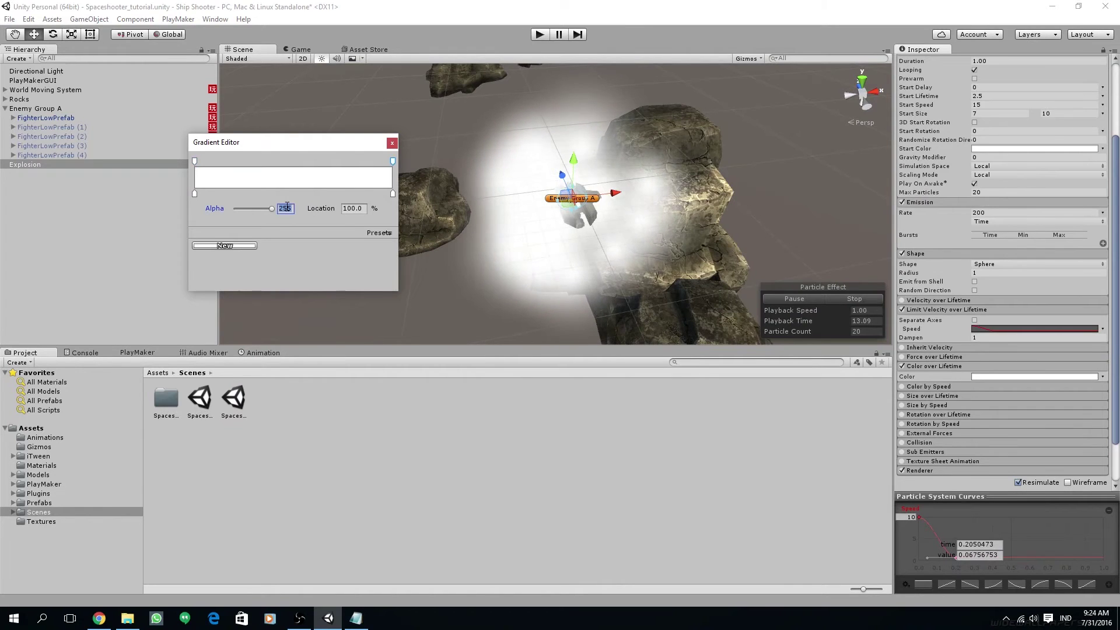
{"action": "type", "text": "0"}
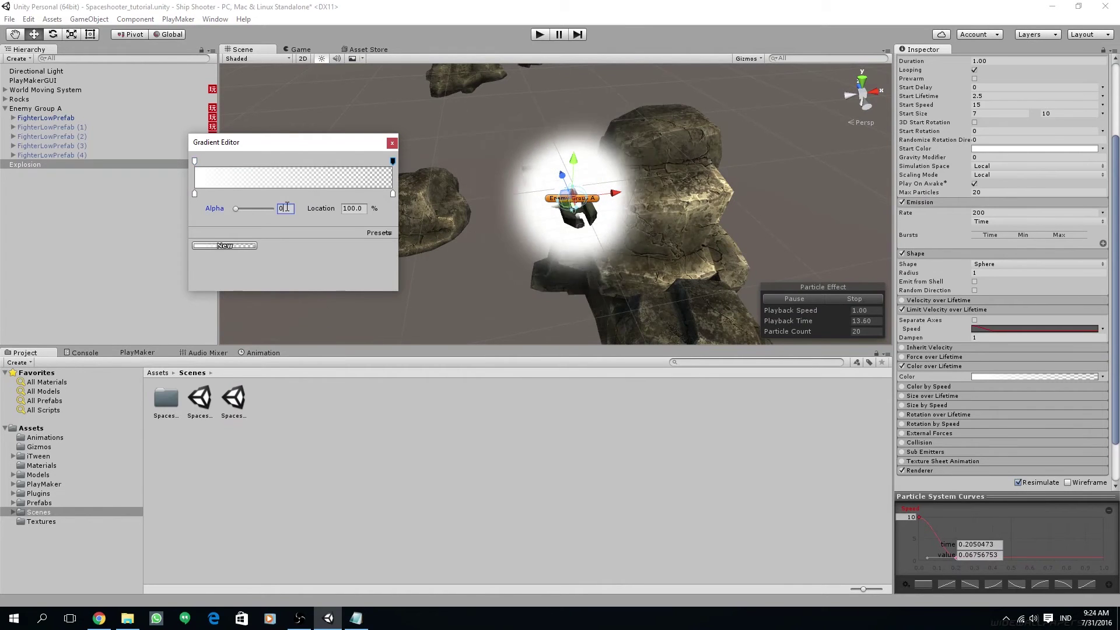
Add an alpha key at 34.4% of the gradient with alpha 255.
{"action": "left_click", "coordinate": [285, 163]}
{"action": "left_click_drag", "start_coordinate": [285, 167], "coordinate": [263, 162]}
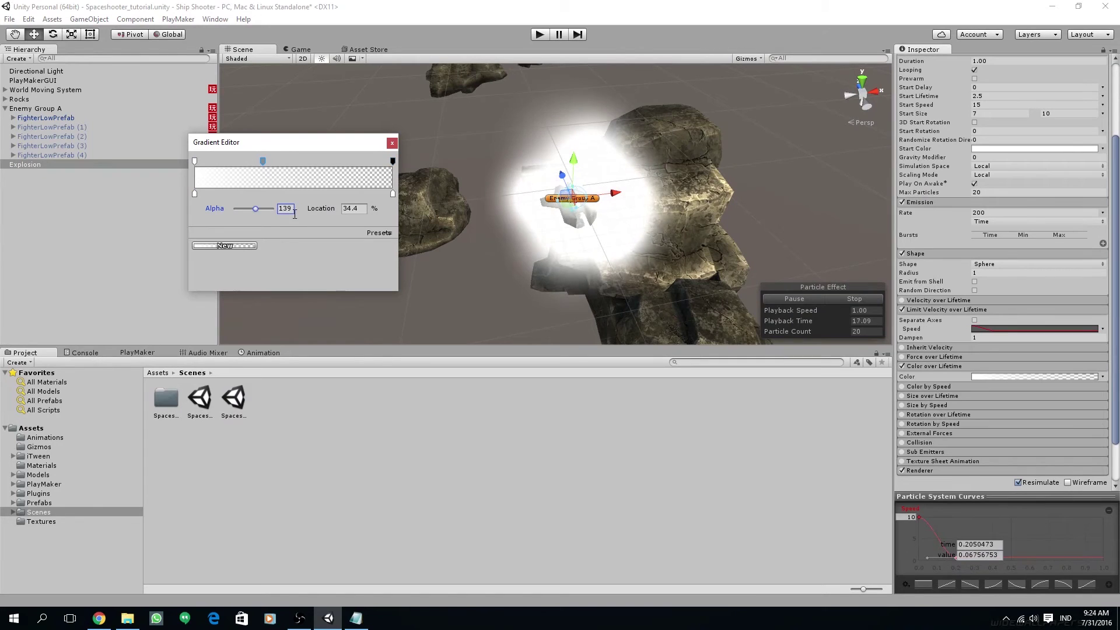
{"action": "left_click", "coordinate": [272, 209]}
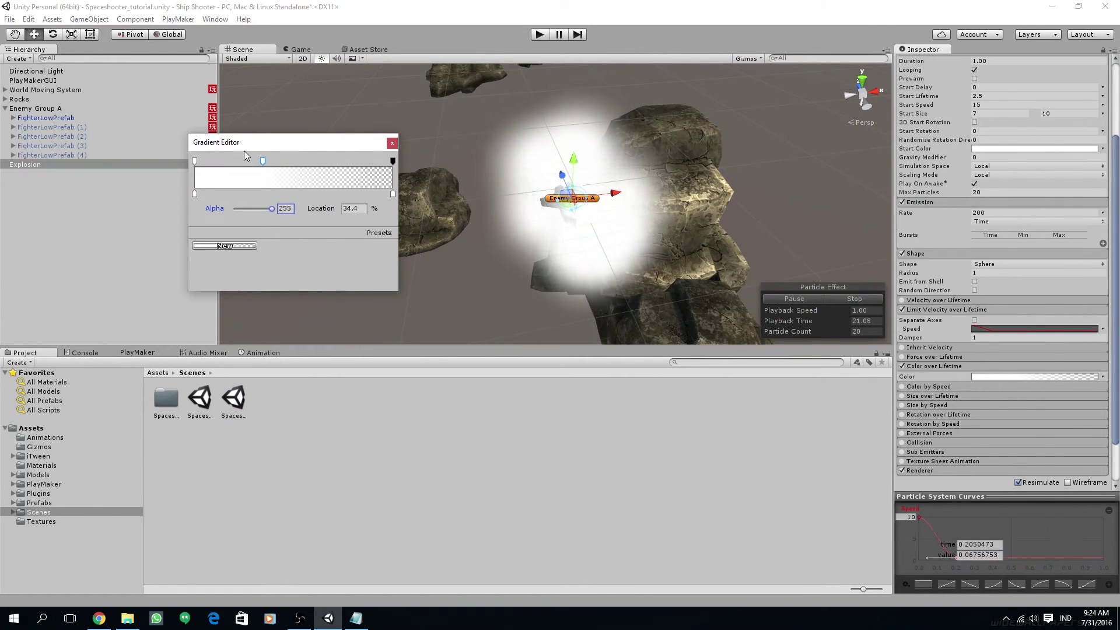
Set the gradient's starting colour key to the pale cream FFF6E6.
{"action": "double_click", "coordinate": [193, 194]}
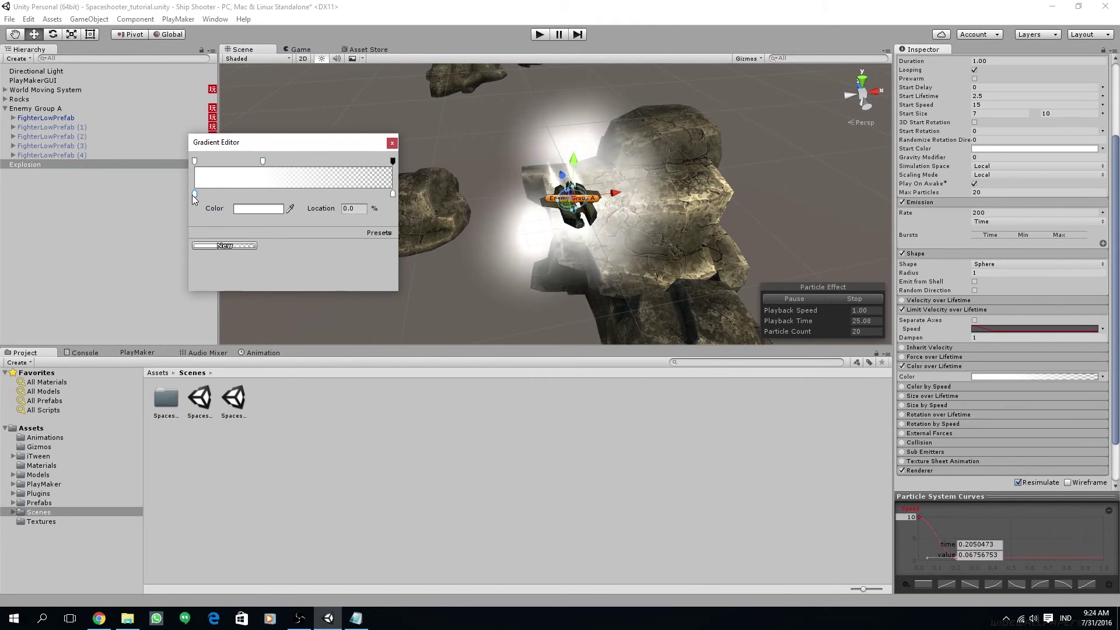
{"action": "left_click", "coordinate": [117, 132]}
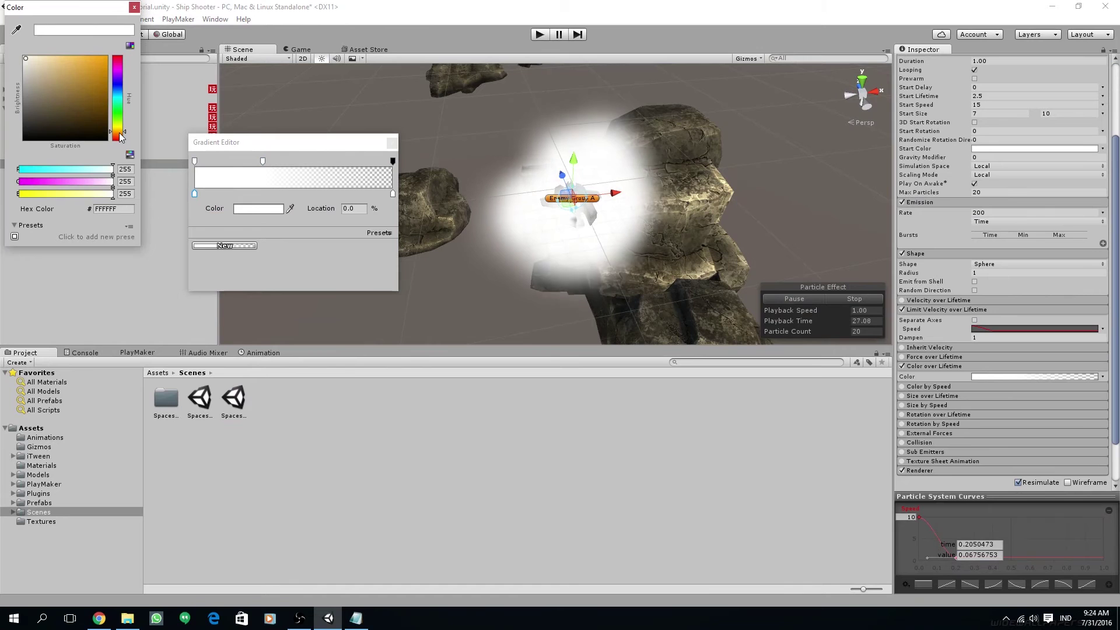
{"action": "left_click", "coordinate": [33, 58]}
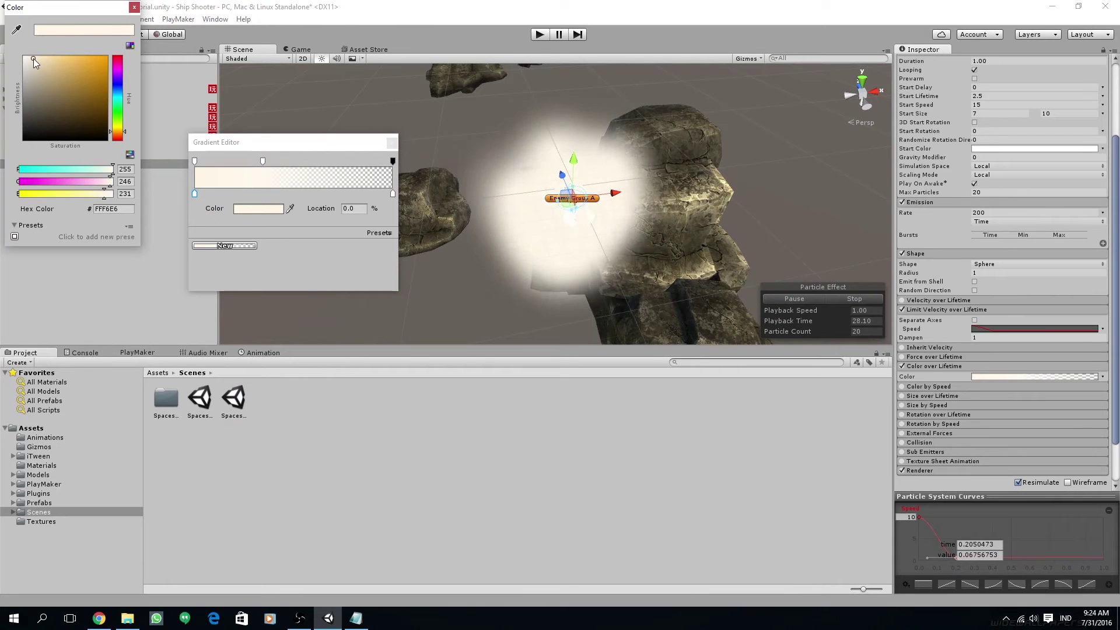
{"action": "left_click", "coordinate": [134, 7]}
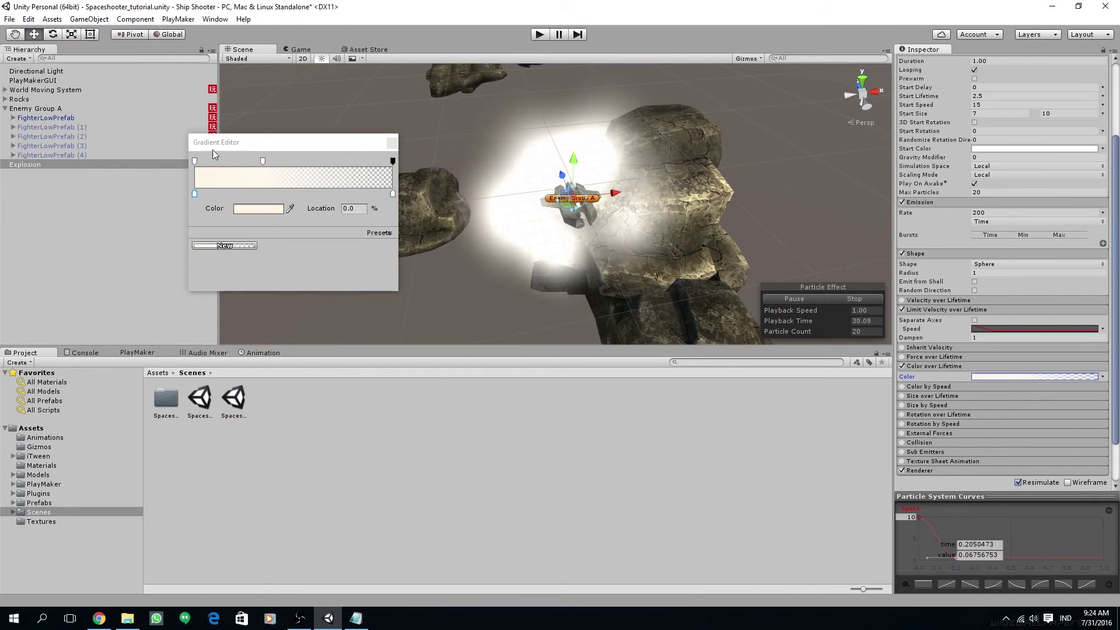
Add a colour key at 12.6% of the gradient and make it a pale yellow.
{"action": "double_click", "coordinate": [219, 188]}
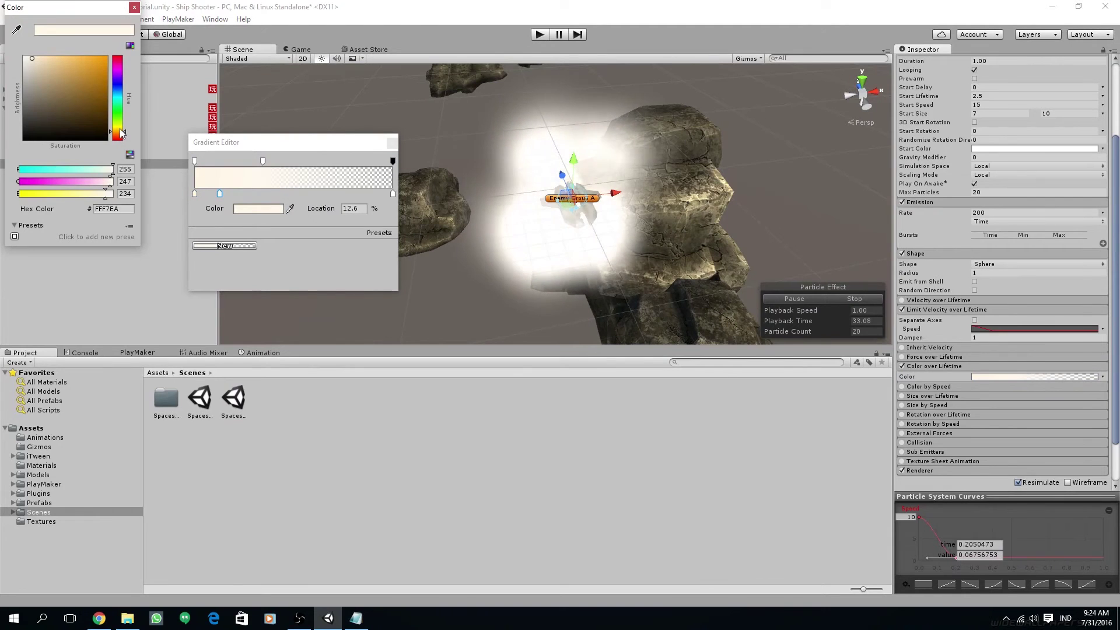
{"action": "left_click", "coordinate": [72, 57]}
{"action": "mouse_move", "coordinate": [71, 54]}
{"action": "left_mouse_down"}
{"action": "mouse_move", "coordinate": [84, 85]}
{"action": "mouse_move", "coordinate": [52, 63]}
{"action": "left_mouse_up"}
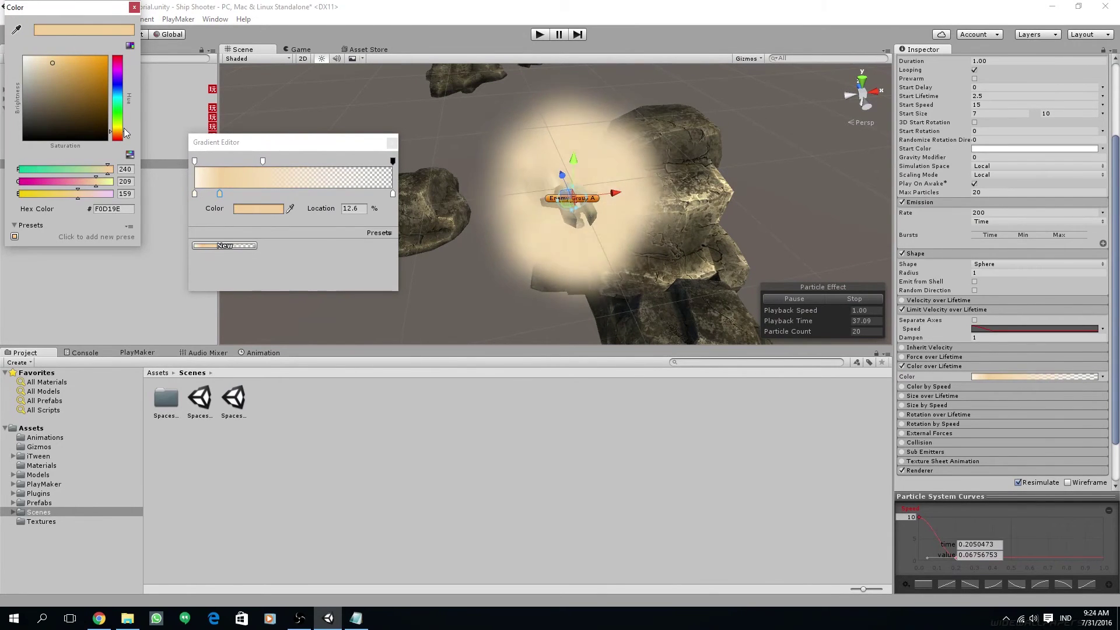
{"action": "left_click_drag", "start_coordinate": [122, 131], "coordinate": [124, 137]}
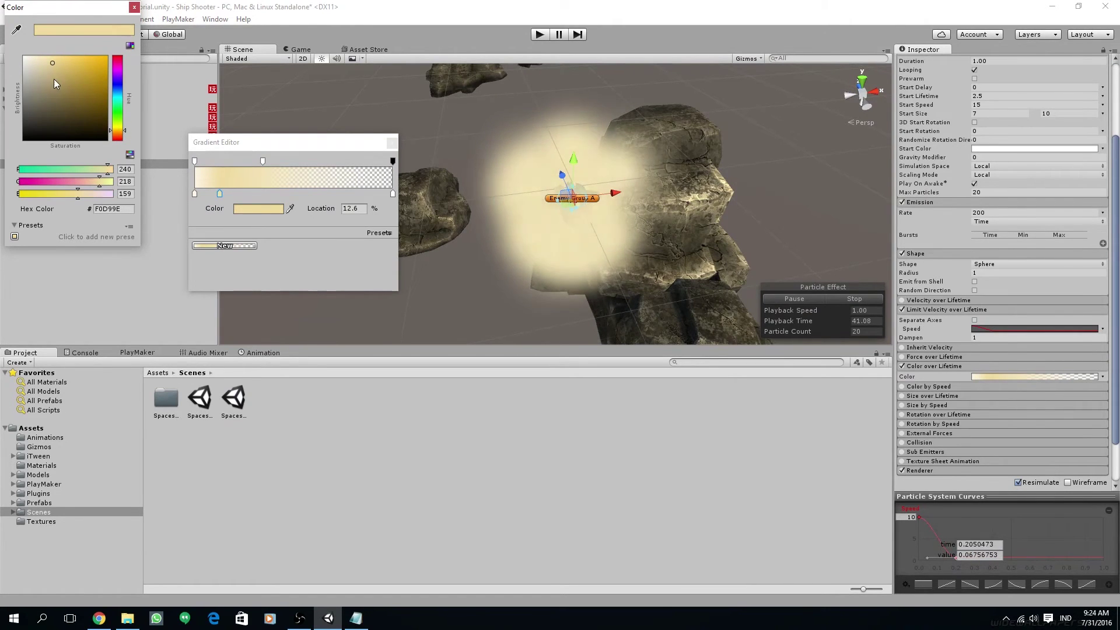
{"action": "left_click", "coordinate": [43, 61]}
Add a colour key at 22.1% of the gradient and set it to orange E1A64D.
{"action": "left_click_drag", "start_coordinate": [231, 193], "coordinate": [238, 191]}
{"action": "left_click", "coordinate": [121, 133]}
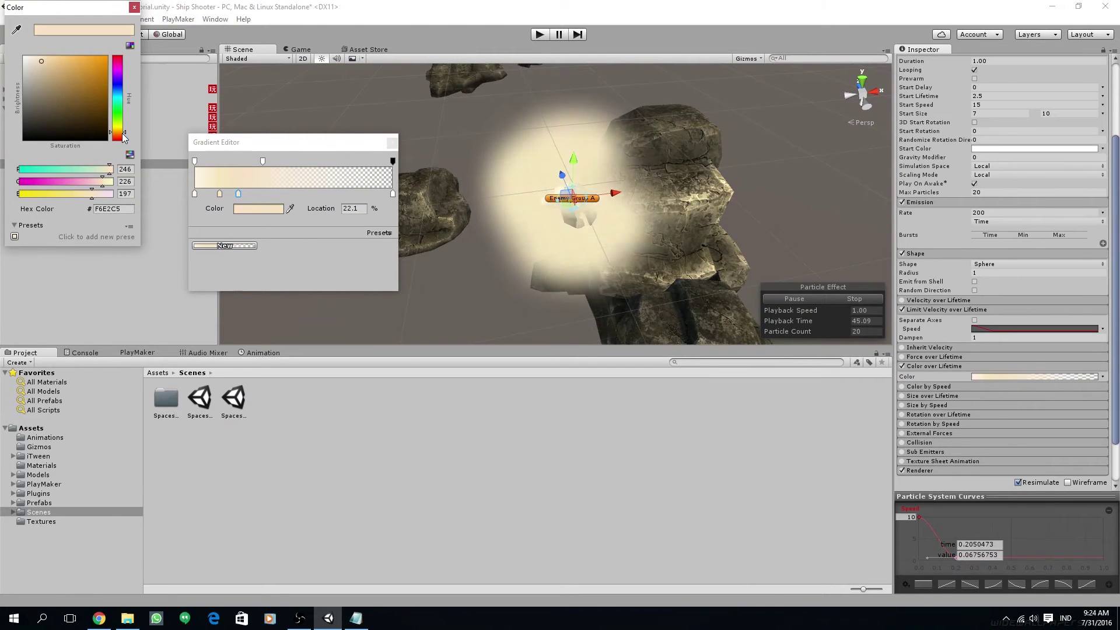
{"action": "mouse_move", "coordinate": [82, 69]}
{"action": "left_mouse_down"}
{"action": "mouse_move", "coordinate": [72, 61]}
{"action": "mouse_move", "coordinate": [78, 68]}
{"action": "left_mouse_up"}
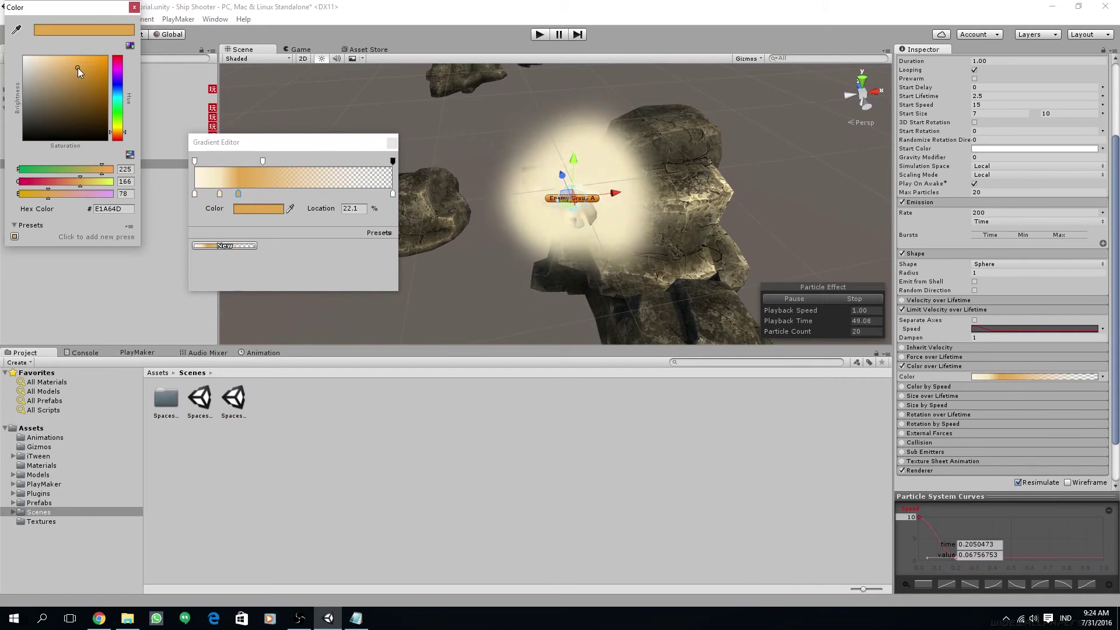
Add a colour key at 33.5% of the gradient and set it to black 000000.
{"action": "left_click", "coordinate": [260, 193]}
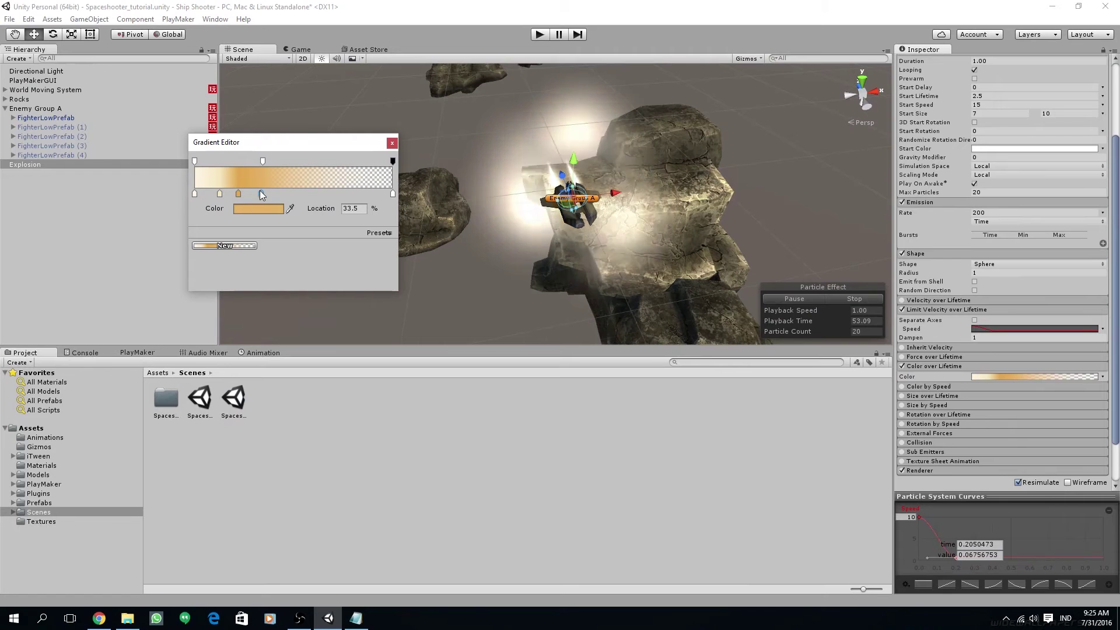
{"action": "double_click", "coordinate": [261, 193]}
{"action": "left_click_drag", "start_coordinate": [27, 137], "coordinate": [22, 146]}
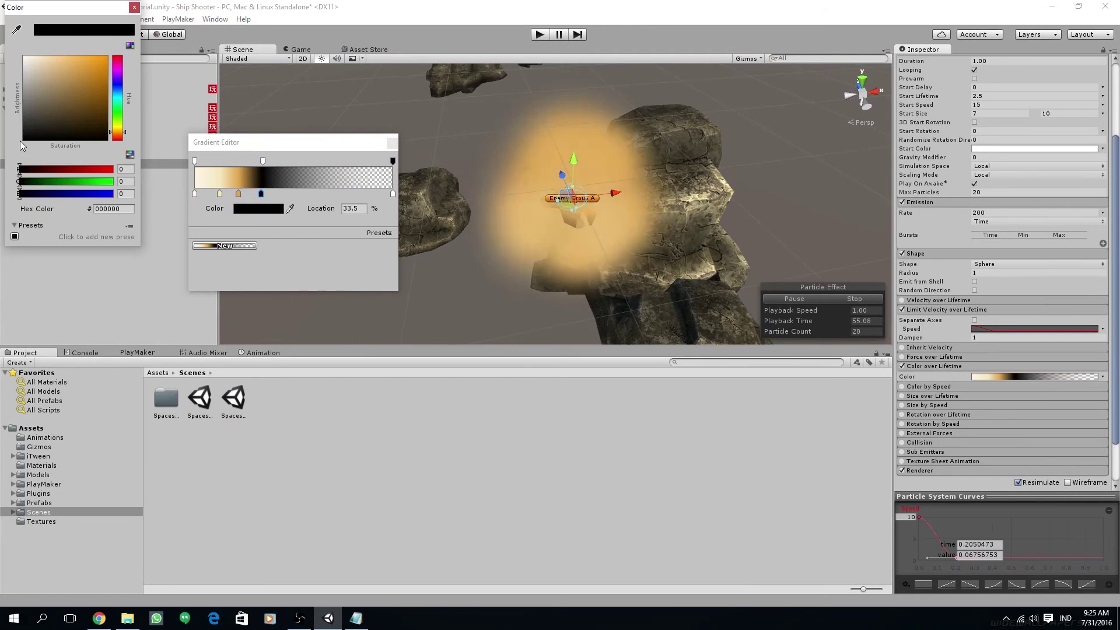
Set the gradient's end colour key at 100% to black and close the colour picker and gradient editor.
{"action": "left_click", "coordinate": [393, 193]}
{"action": "left_click", "coordinate": [267, 208]}
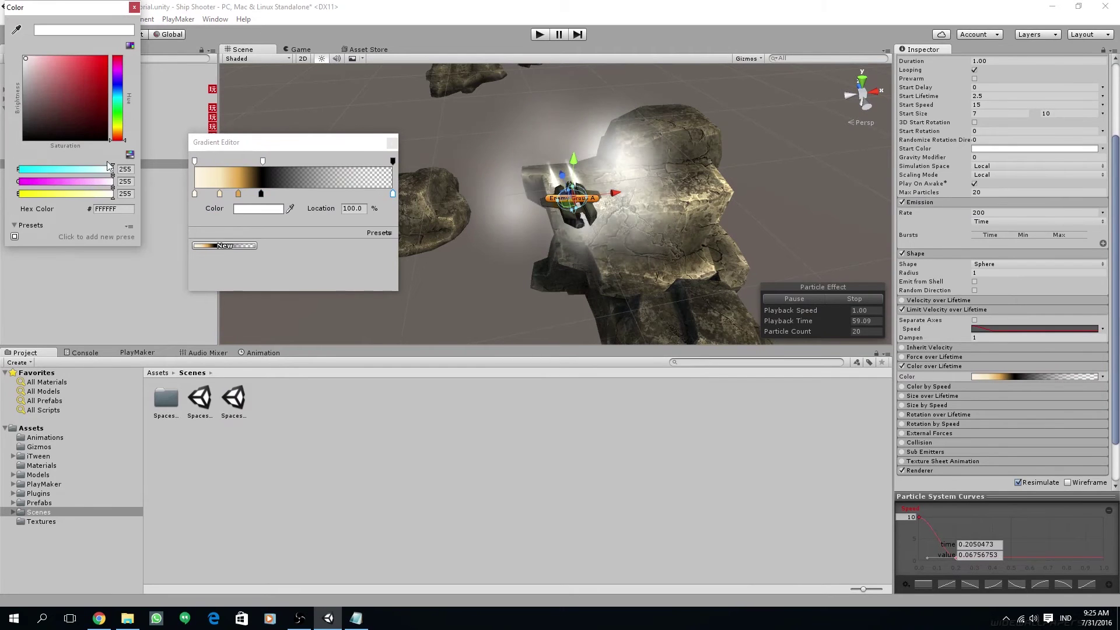
{"action": "left_click", "coordinate": [23, 146]}
{"action": "left_click", "coordinate": [205, 46]}
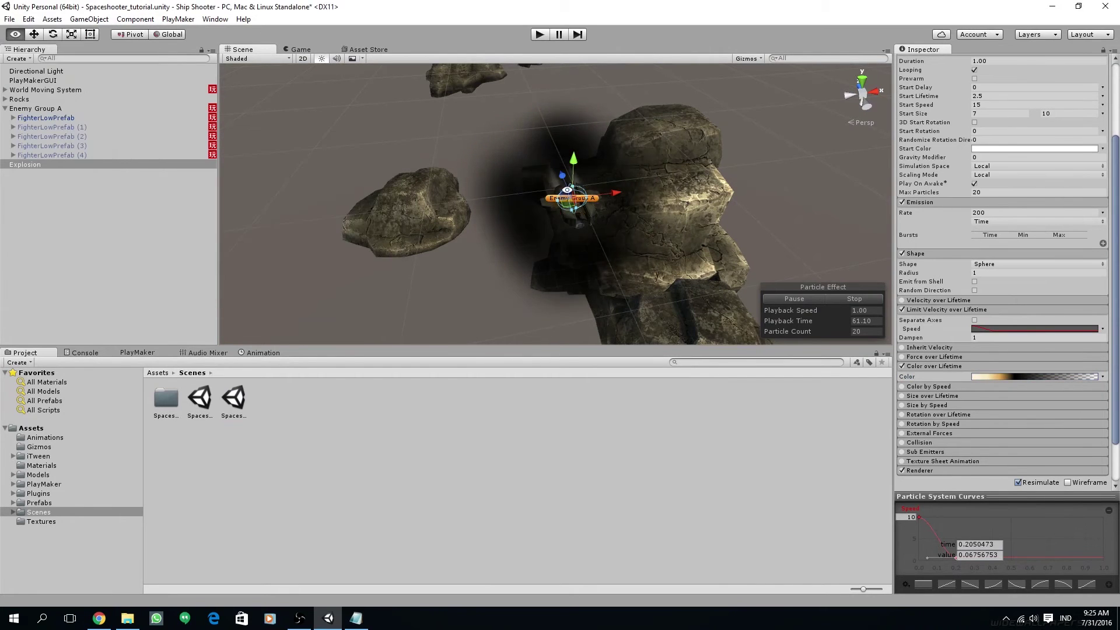
{"action": "left_click_drag", "start_coordinate": [642, 263], "coordinate": [674, 184], "text": "alt"}
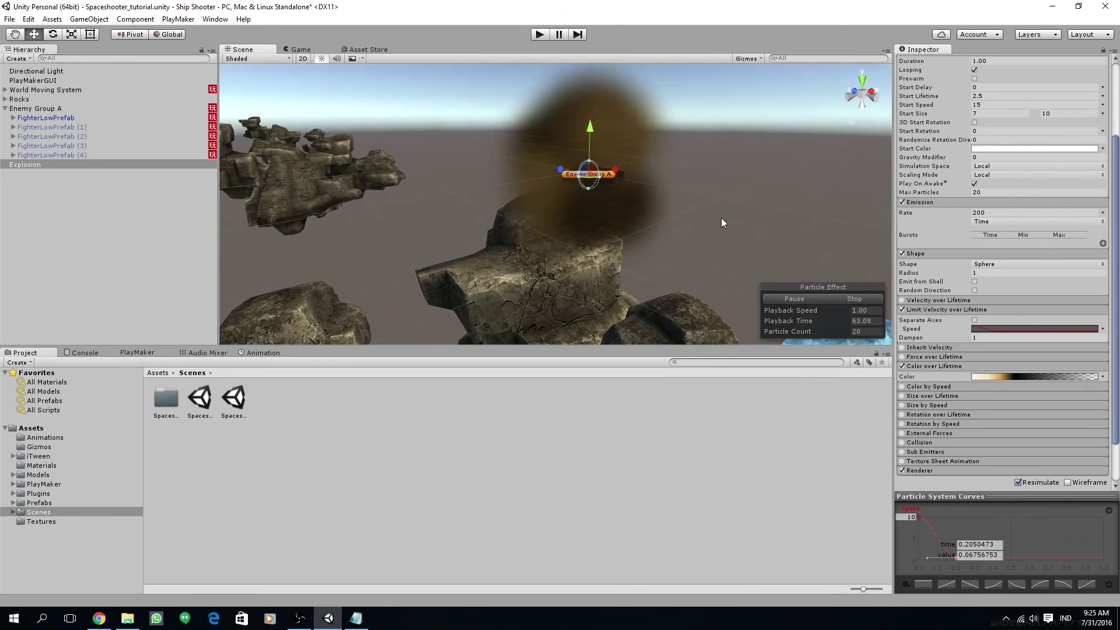
{"action": "left_click_drag", "start_coordinate": [721, 218], "coordinate": [618, 264], "text": "alt"}
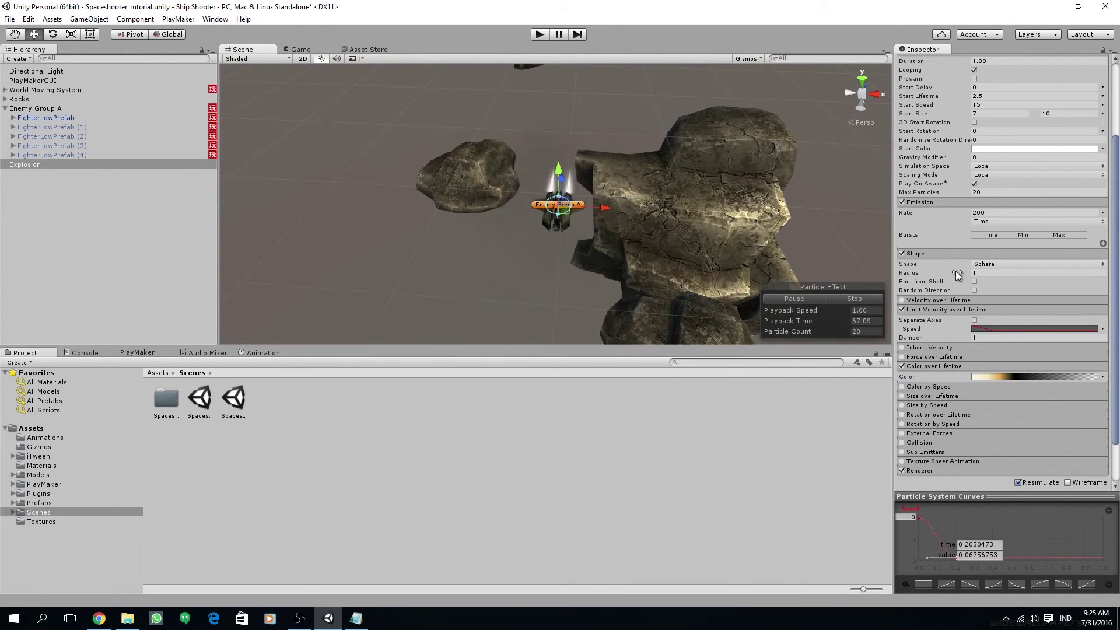
Enable Size over Lifetime for the Explosion particles and add a key near the start of its size curve.
{"action": "left_click", "coordinate": [903, 395]}
{"action": "left_click", "coordinate": [979, 406]}
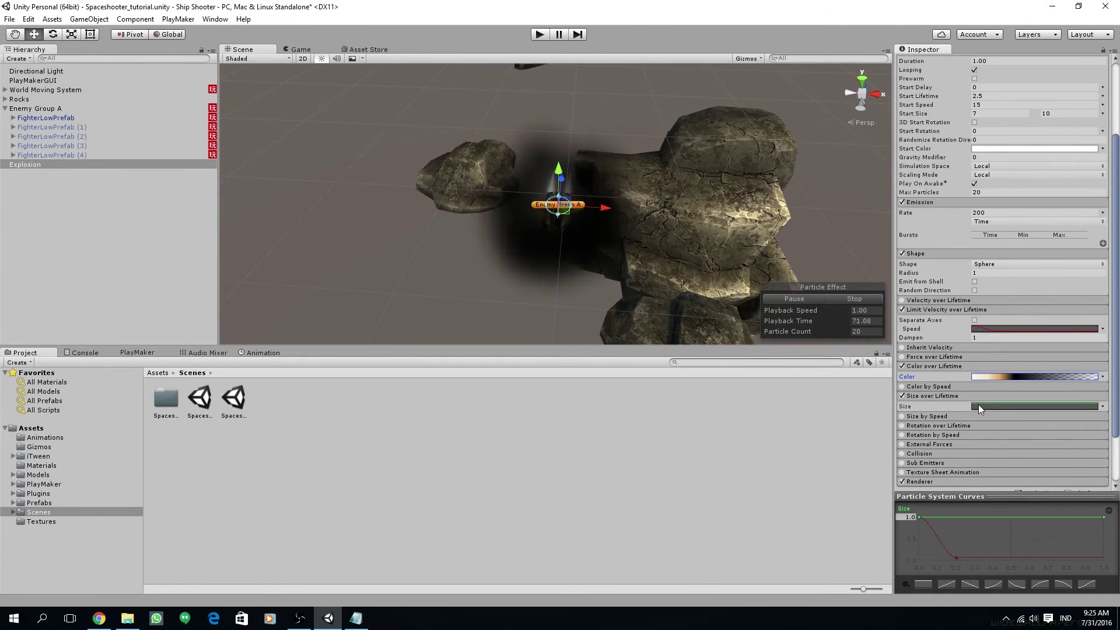
{"action": "right_click", "coordinate": [944, 517]}
{"action": "left_click", "coordinate": [963, 525]}
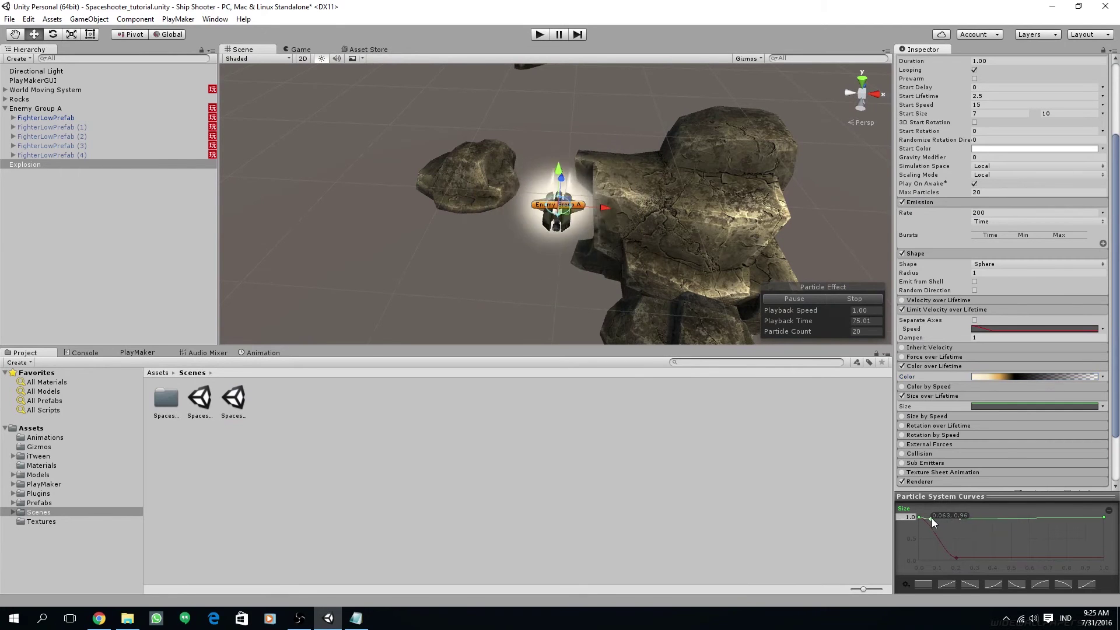
Lower the size curve's starting key to 0 and place the second key at about time 0.1, value 0.6.
{"action": "left_click", "coordinate": [919, 517]}
{"action": "mouse_move", "coordinate": [919, 517]}
{"action": "left_mouse_down"}
{"action": "mouse_move", "coordinate": [911, 555]}
{"action": "mouse_move", "coordinate": [932, 517]}
{"action": "mouse_move", "coordinate": [905, 530]}
{"action": "left_mouse_up"}
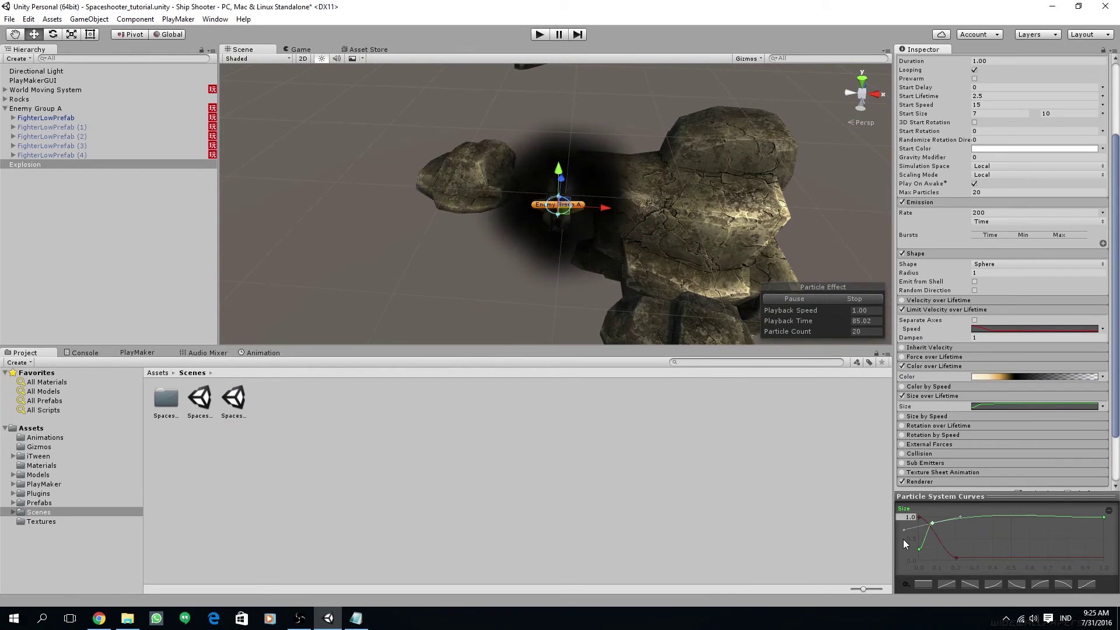
{"action": "left_click_drag", "start_coordinate": [918, 552], "coordinate": [918, 555]}
{"action": "left_click_drag", "start_coordinate": [700, 274], "coordinate": [628, 225], "text": "alt"}
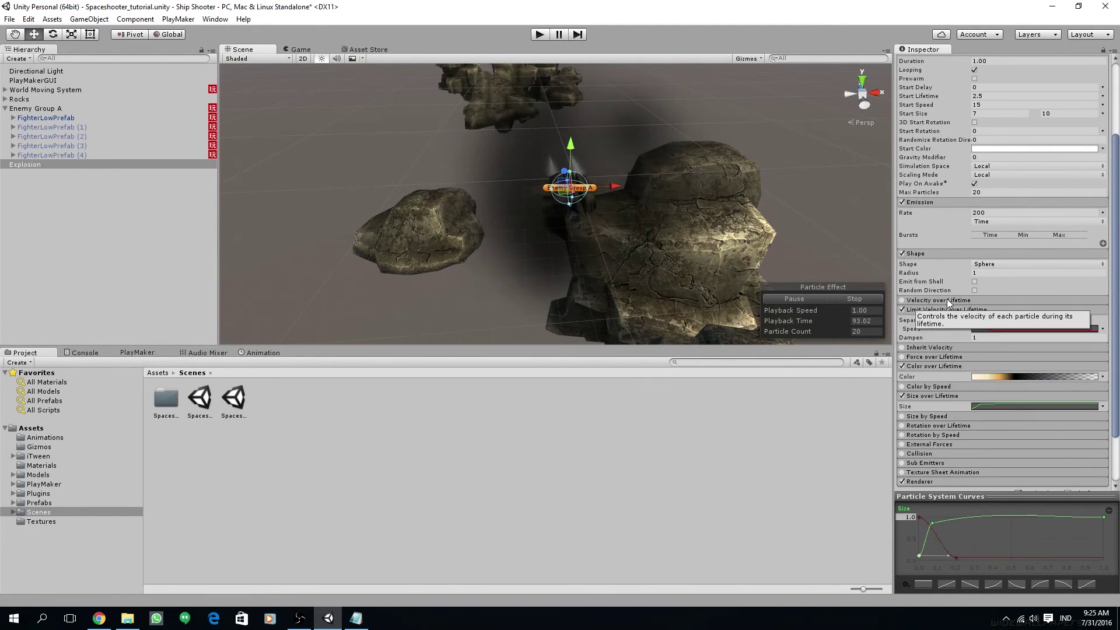
{"action": "left_click_drag", "start_coordinate": [919, 556], "coordinate": [919, 572]}
{"action": "left_click_drag", "start_coordinate": [932, 523], "coordinate": [937, 532]}
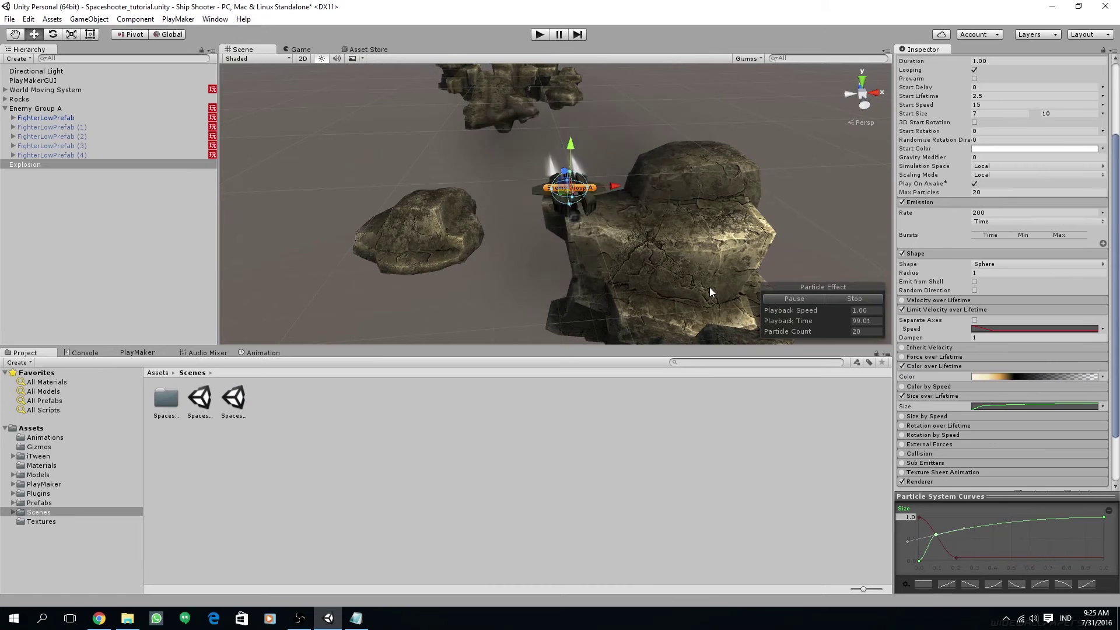
Examine the Explosion effect and the enemy ship in the scene from several angles.
{"action": "right_click_drag", "start_coordinate": [600, 258], "coordinate": [599, 292]}
{"action": "left_click", "coordinate": [653, 229]}
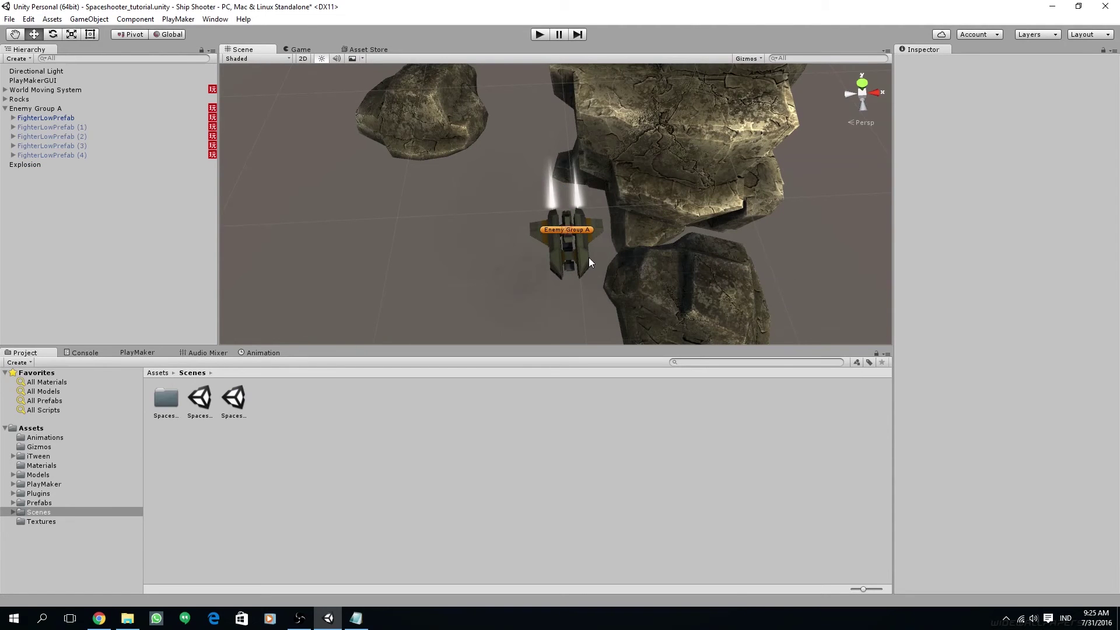
{"action": "right_click_drag", "start_coordinate": [596, 262], "coordinate": [670, 195]}
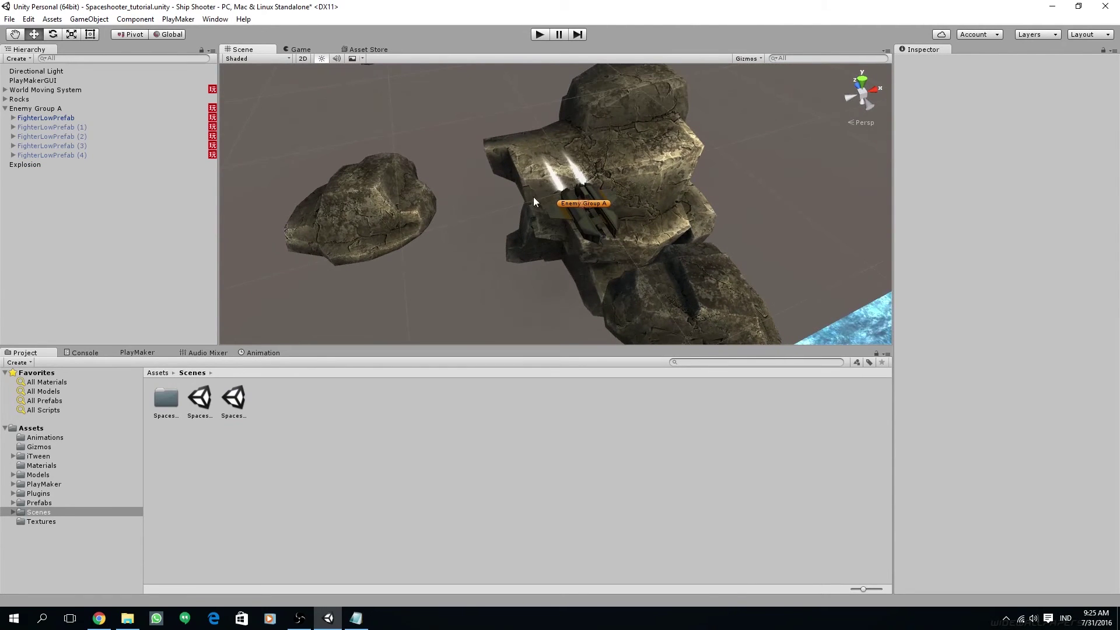
{"action": "right_click_drag", "start_coordinate": [383, 205], "coordinate": [335, 247]}
{"action": "left_click", "coordinate": [35, 164]}
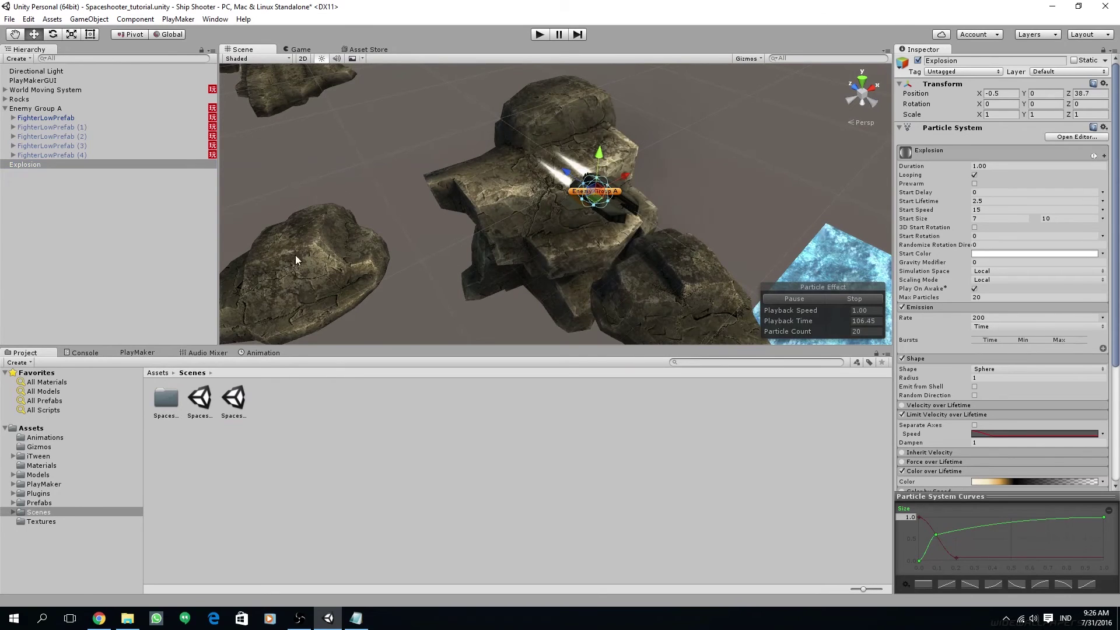
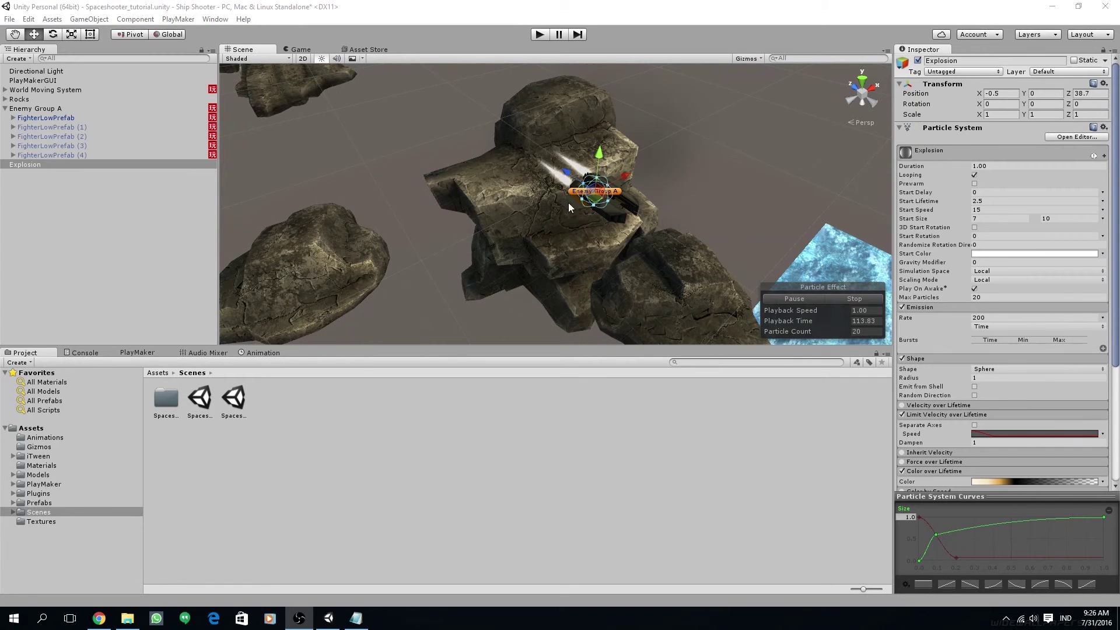
{"action": "left_click_drag", "start_coordinate": [522, 255], "coordinate": [442, 222], "text": "alt"}
{"action": "scroll", "coordinate": [674, 205], "scroll_direction": "up", "scroll_amount": 5}
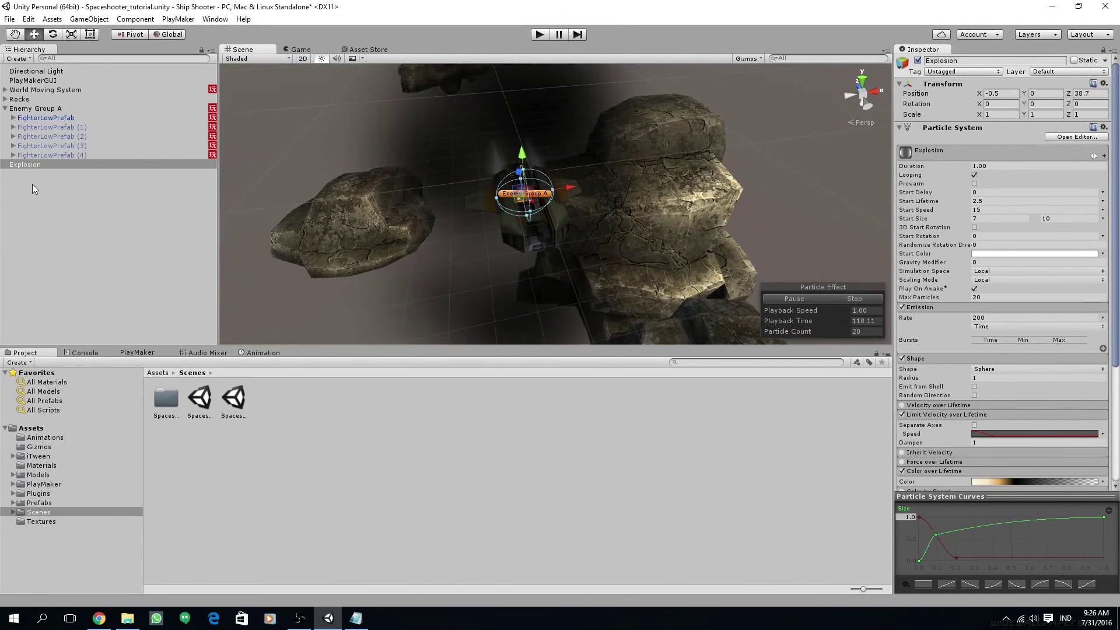
Turn off looping for the Explosion particle system and replay the effect in the scene with the Prefabs folder open.
{"action": "left_click", "coordinate": [50, 502]}
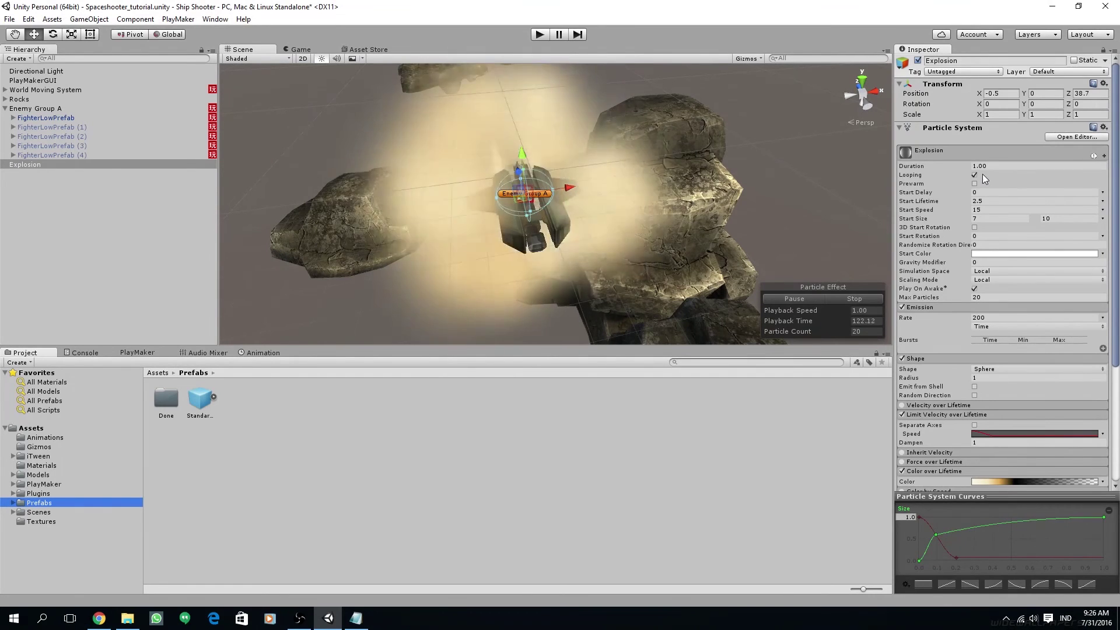
{"action": "left_click", "coordinate": [973, 175]}
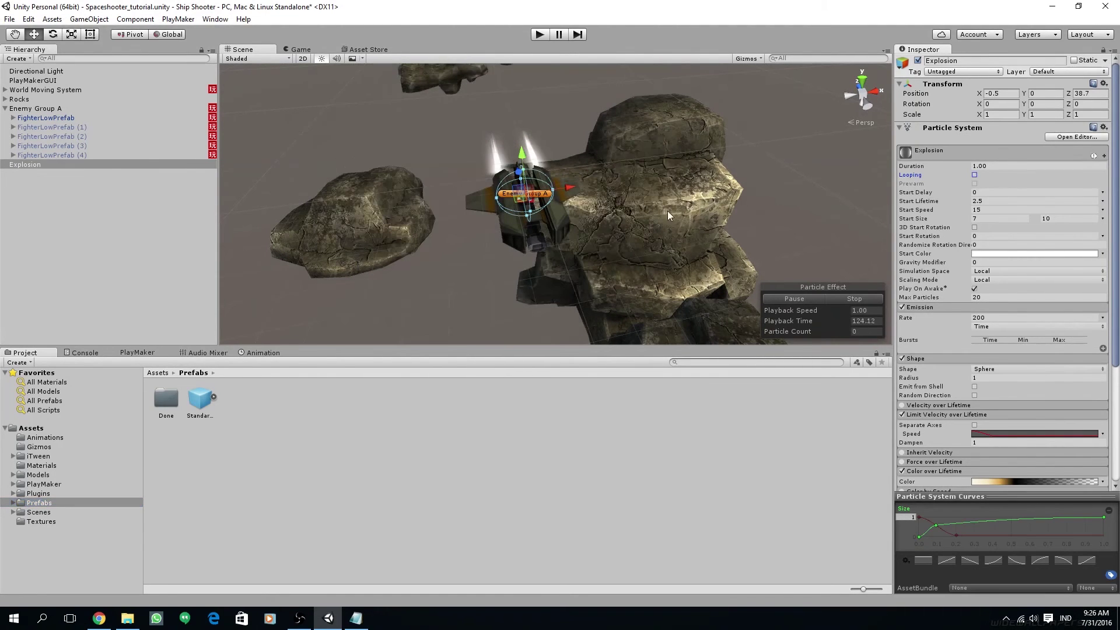
{"action": "left_click", "coordinate": [835, 298]}
{"action": "left_click", "coordinate": [797, 298]}
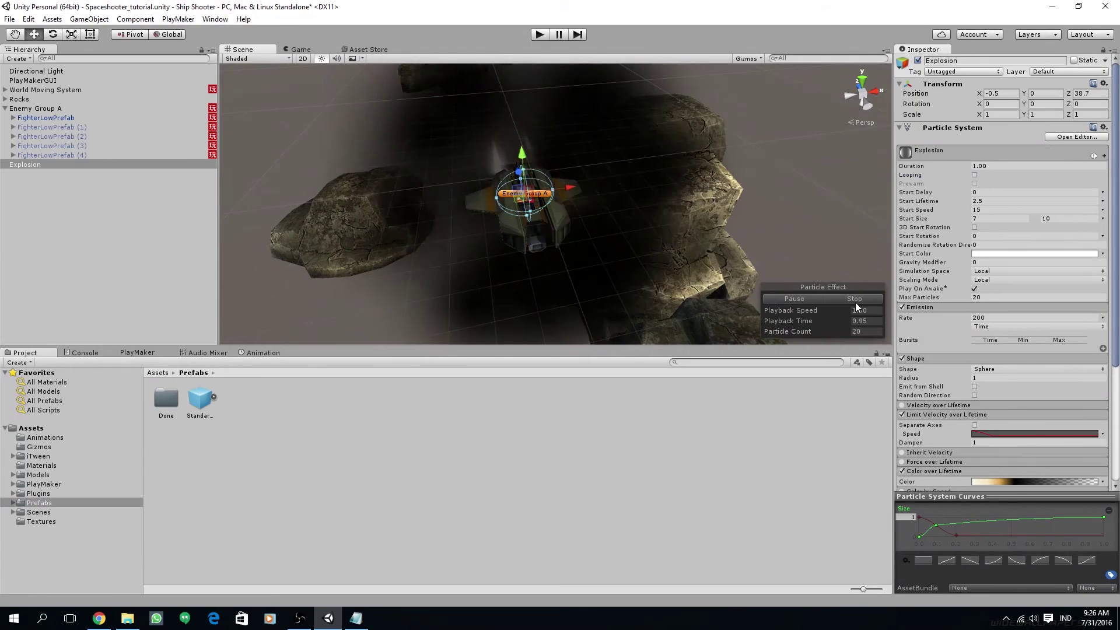
{"action": "left_click_drag", "start_coordinate": [618, 225], "coordinate": [654, 154], "text": "alt"}
{"action": "left_click", "coordinate": [851, 298]}
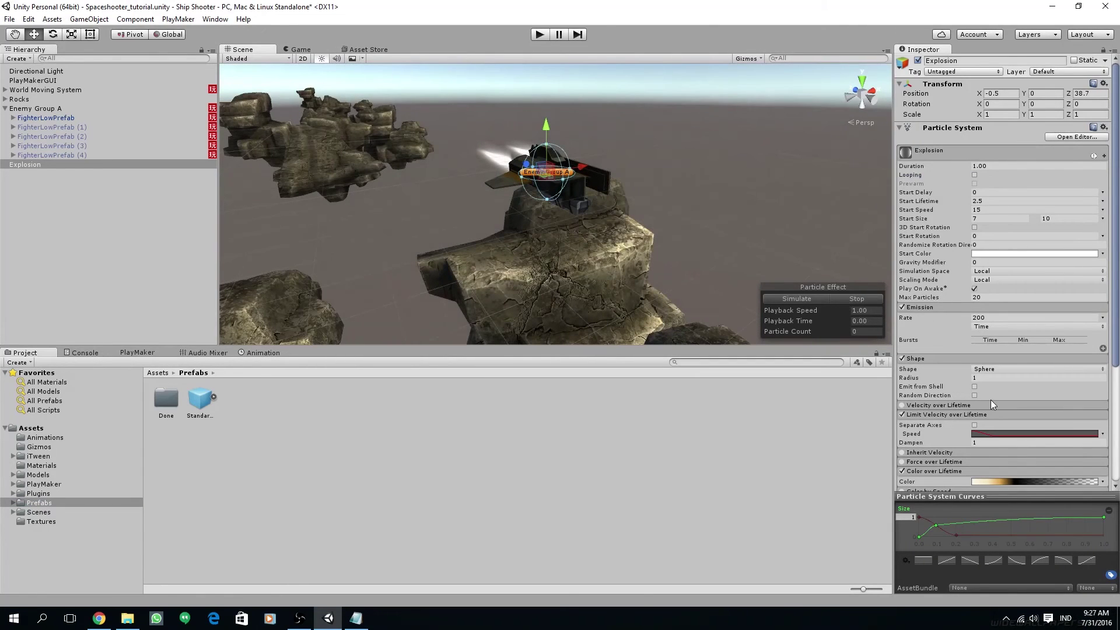
Set the particle renderer's Order in Layer to 1 and replay the effect from above.
{"action": "scroll", "coordinate": [991, 400], "scroll_direction": "down", "scroll_amount": 5}
{"action": "left_click", "coordinate": [941, 418]}
{"action": "scroll", "coordinate": [961, 407], "scroll_direction": "down", "scroll_amount": 3}
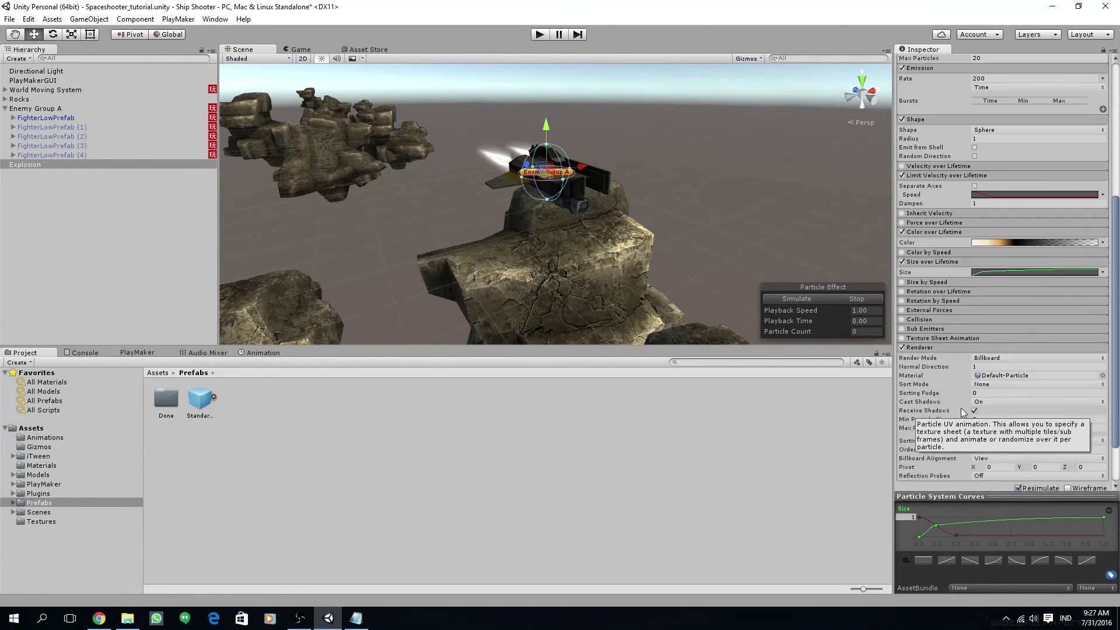
{"action": "left_click", "coordinate": [986, 391]}
{"action": "type", "text": "1"}
{"action": "left_click", "coordinate": [814, 299]}
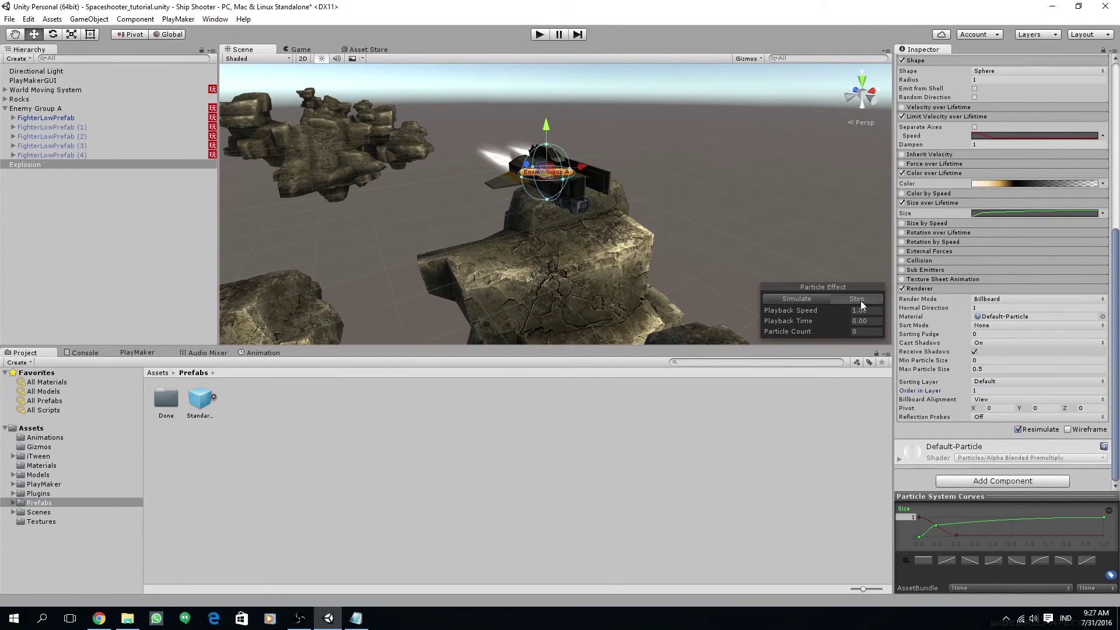
{"action": "left_click_drag", "start_coordinate": [607, 119], "coordinate": [593, 261], "text": "alt"}
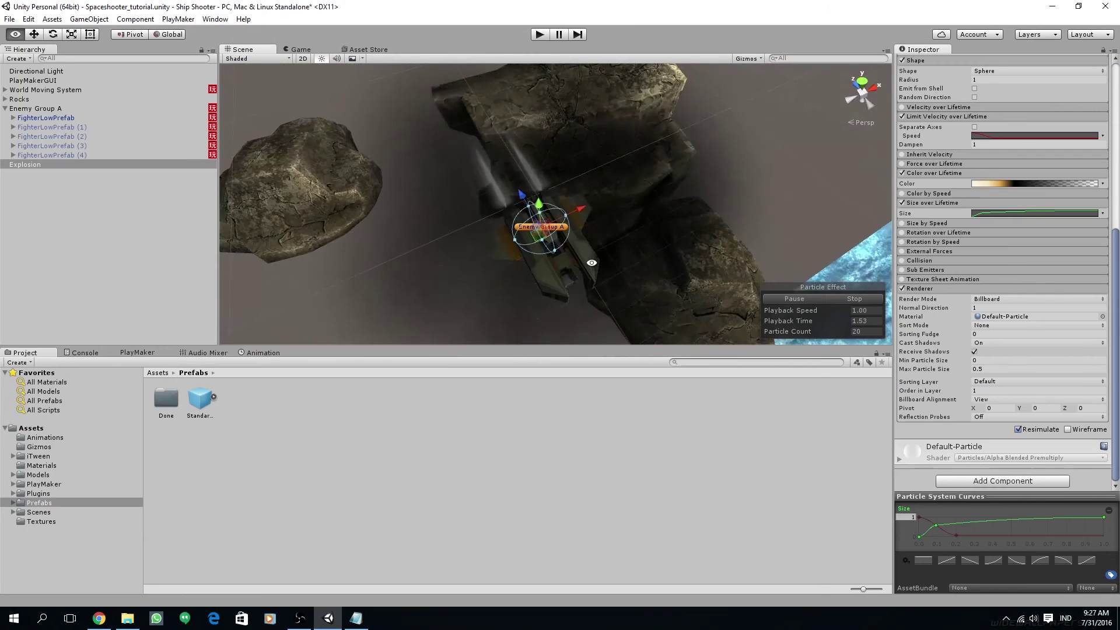
{"action": "left_click", "coordinate": [844, 300]}
{"action": "middle_click_drag", "start_coordinate": [739, 236], "coordinate": [759, 263]}
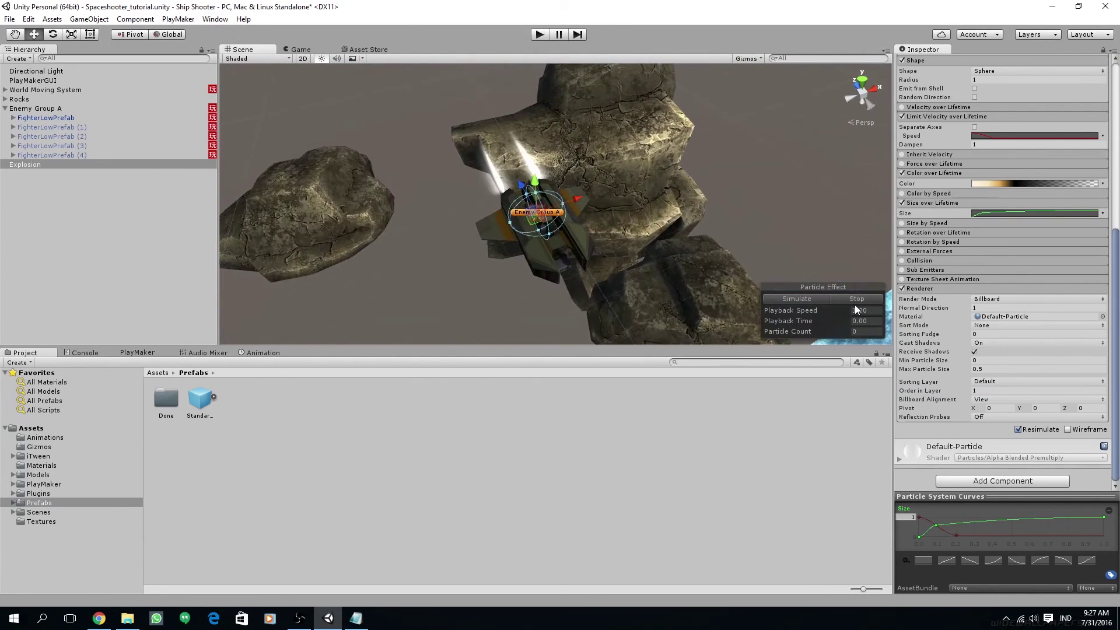
{"action": "left_click", "coordinate": [843, 298]}
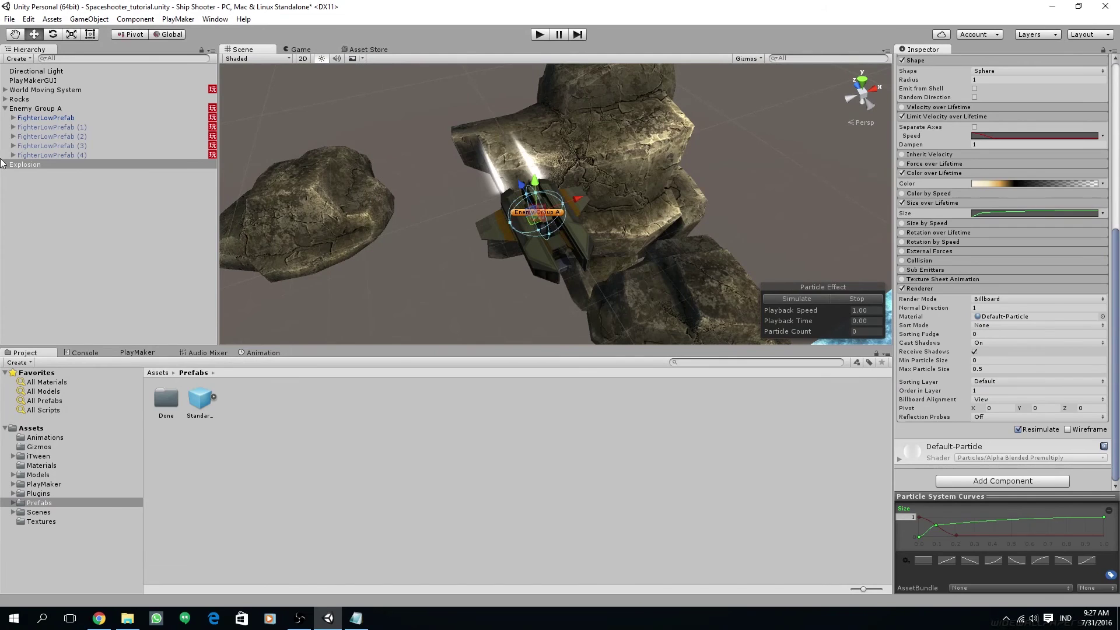
Save the Explosion object as a prefab in the Prefabs folder.
{"action": "left_click", "coordinate": [34, 186]}
{"action": "left_click", "coordinate": [25, 165]}
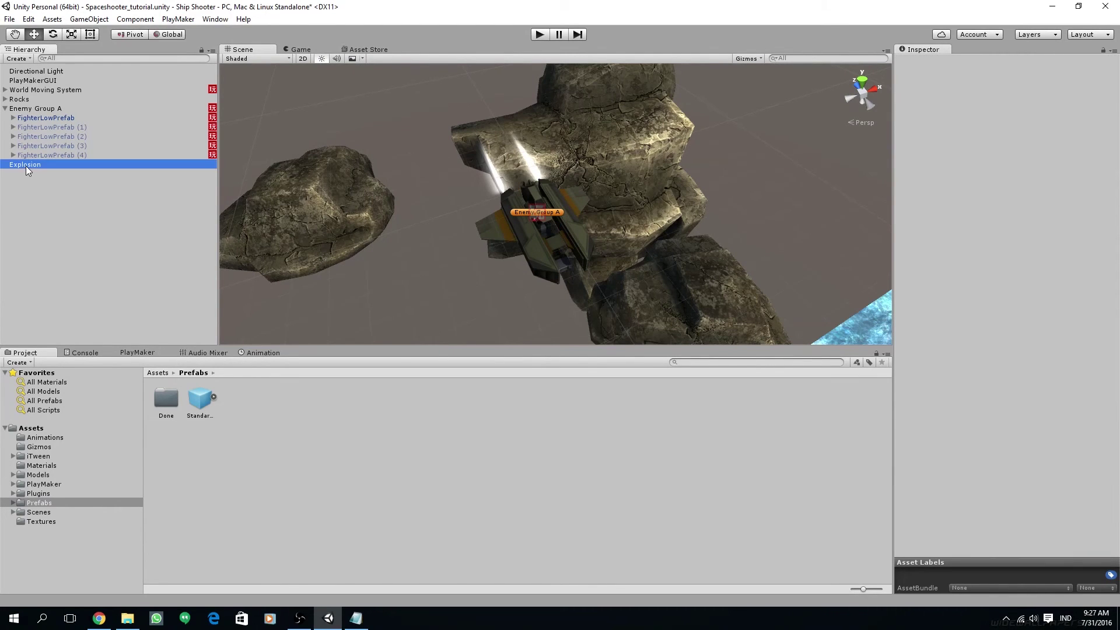
{"action": "left_click_drag", "start_coordinate": [26, 166], "coordinate": [270, 475]}
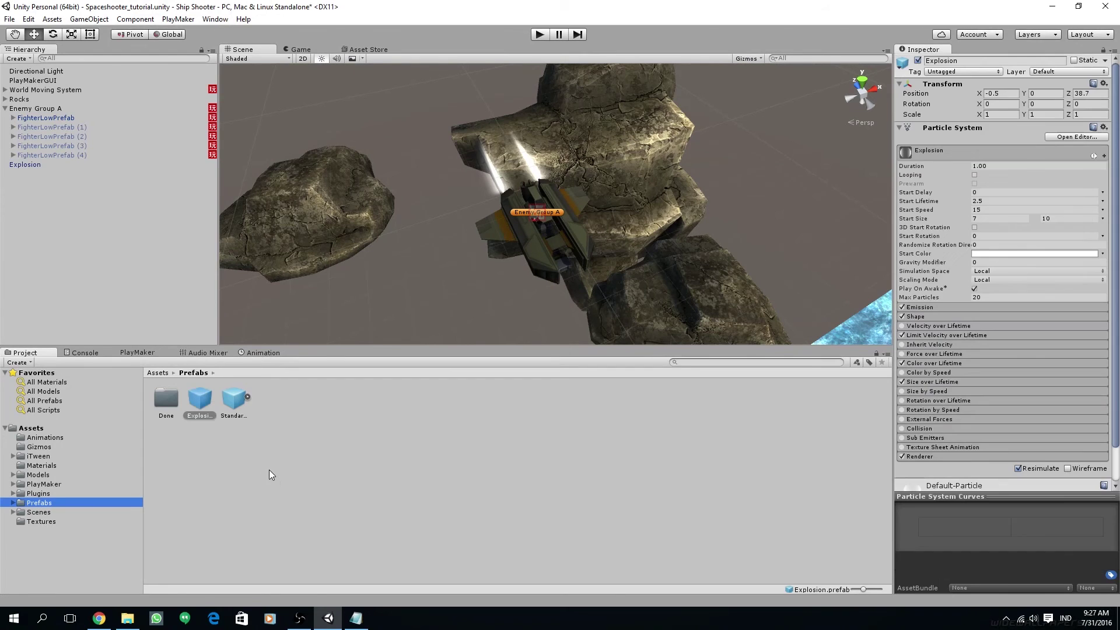
Add a PlayMaker FSM to the Explosion object in the scene.
{"action": "left_click", "coordinate": [26, 164]}
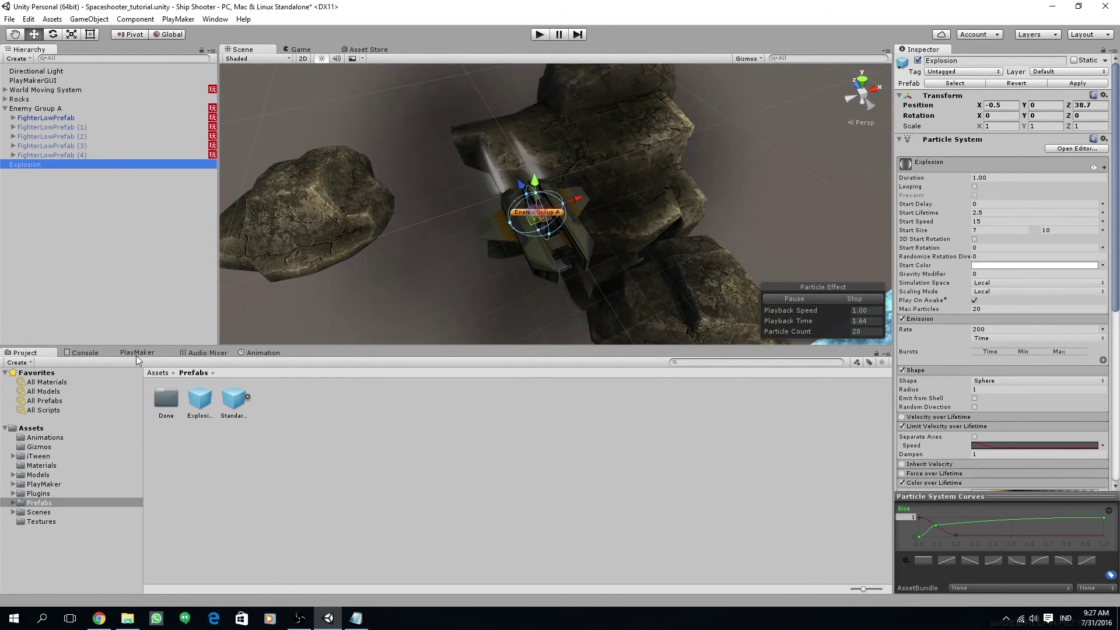
{"action": "left_click", "coordinate": [135, 355]}
{"action": "right_click", "coordinate": [221, 402]}
{"action": "left_click", "coordinate": [230, 408]}
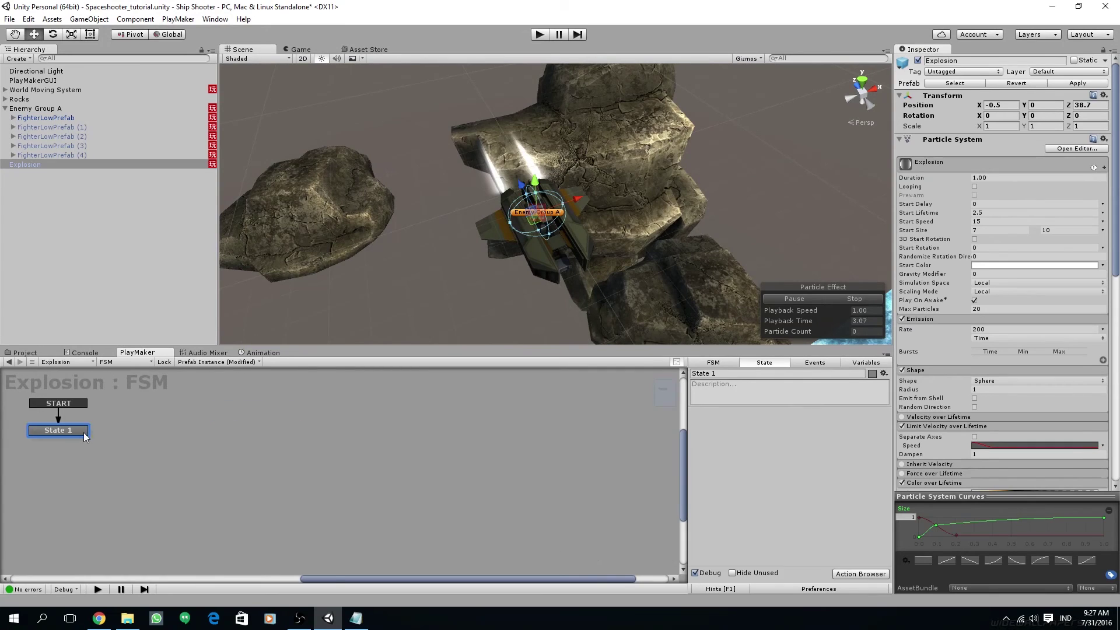
Add a Destroy Object action to State 1 and remove the mistakenly added Destroy Objects action.
{"action": "left_click", "coordinate": [862, 574]}
{"action": "type", "text": "destr"}
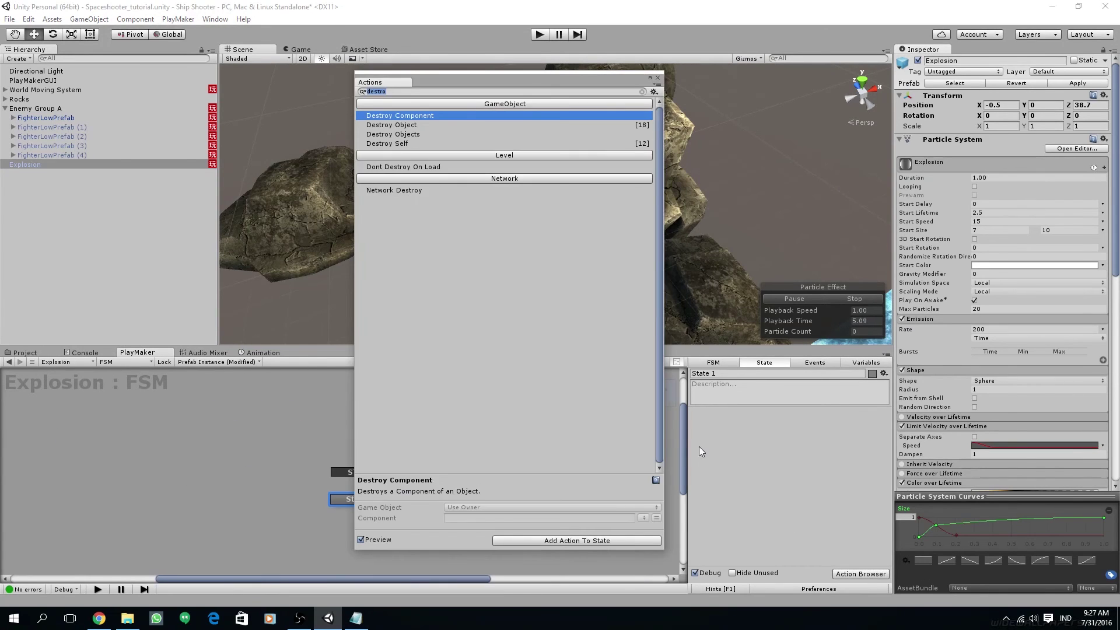
{"action": "double_click", "coordinate": [432, 135]}
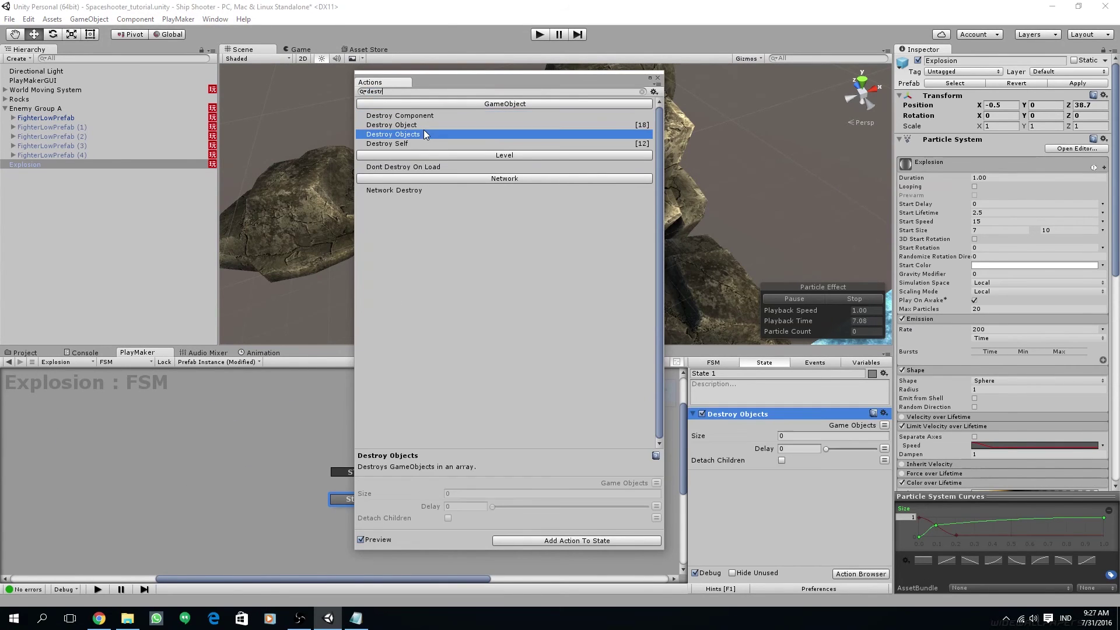
{"action": "double_click", "coordinate": [424, 125]}
{"action": "left_click", "coordinate": [658, 78]}
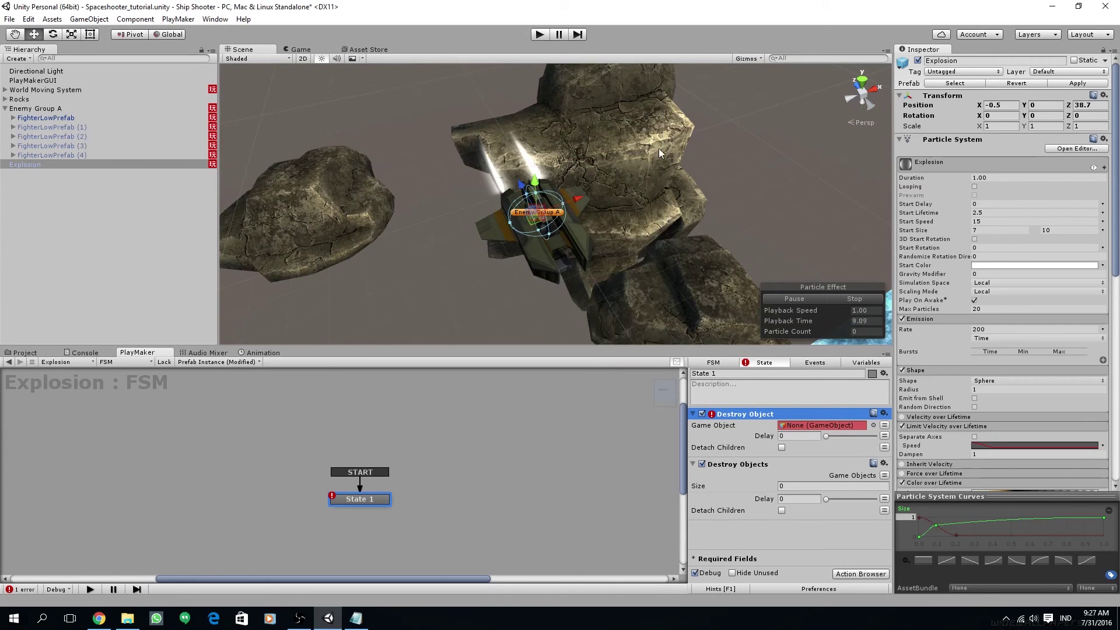
{"action": "right_click", "coordinate": [738, 466]}
{"action": "left_click", "coordinate": [768, 456]}
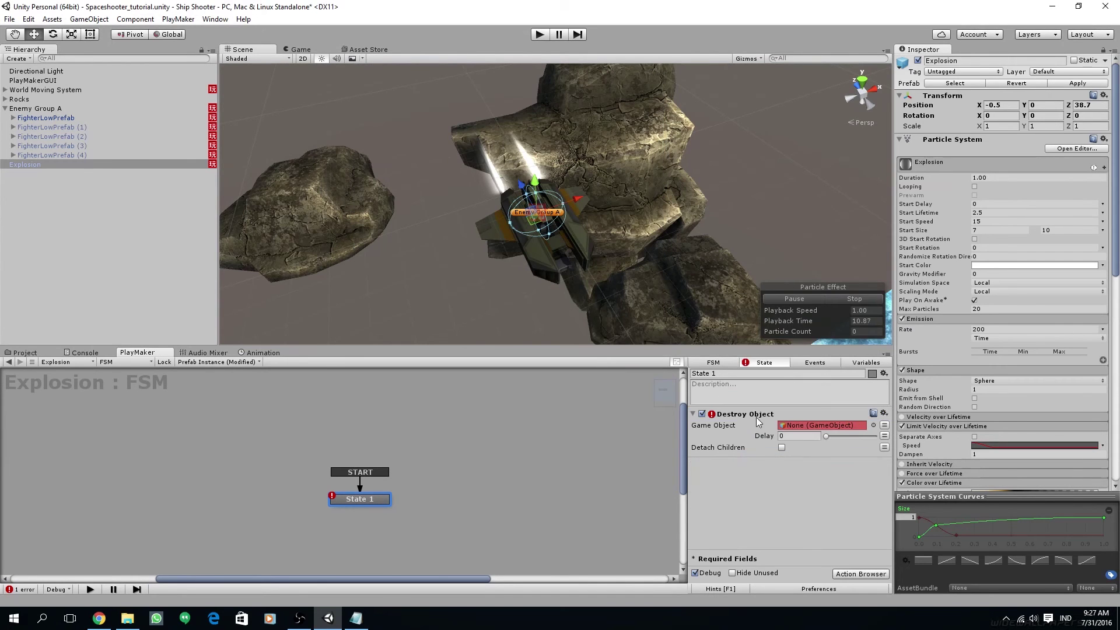
Assign Explosion as the Destroy Object action's game object and set its delay to 3.
{"action": "left_click", "coordinate": [23, 165]}
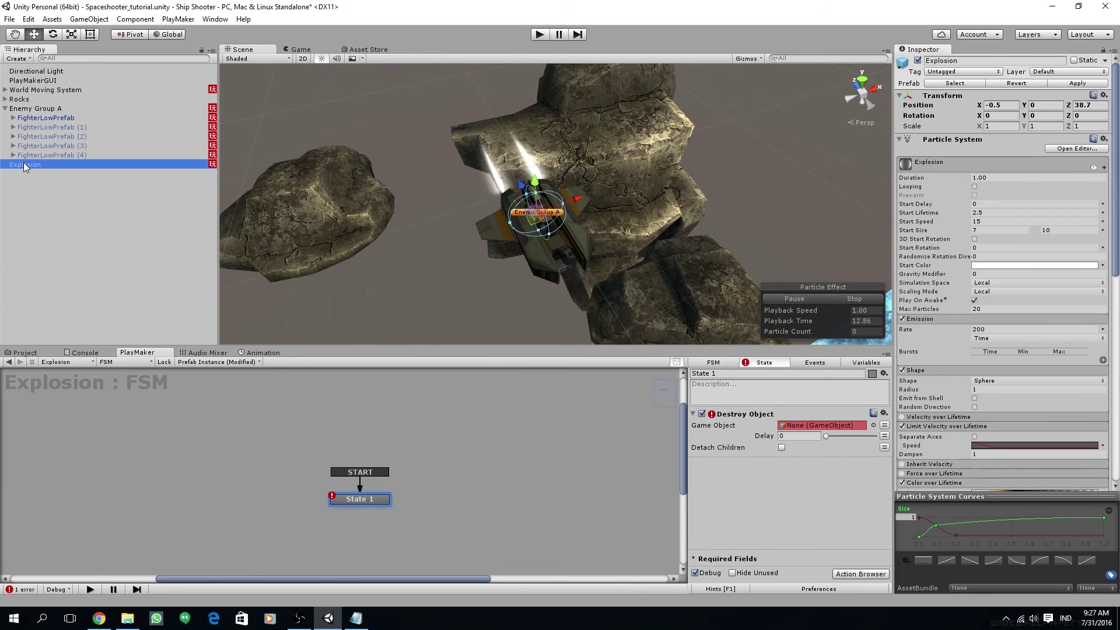
{"action": "left_click_drag", "start_coordinate": [24, 165], "coordinate": [795, 429]}
{"action": "left_click", "coordinate": [797, 438]}
{"action": "double_click", "coordinate": [796, 436]}
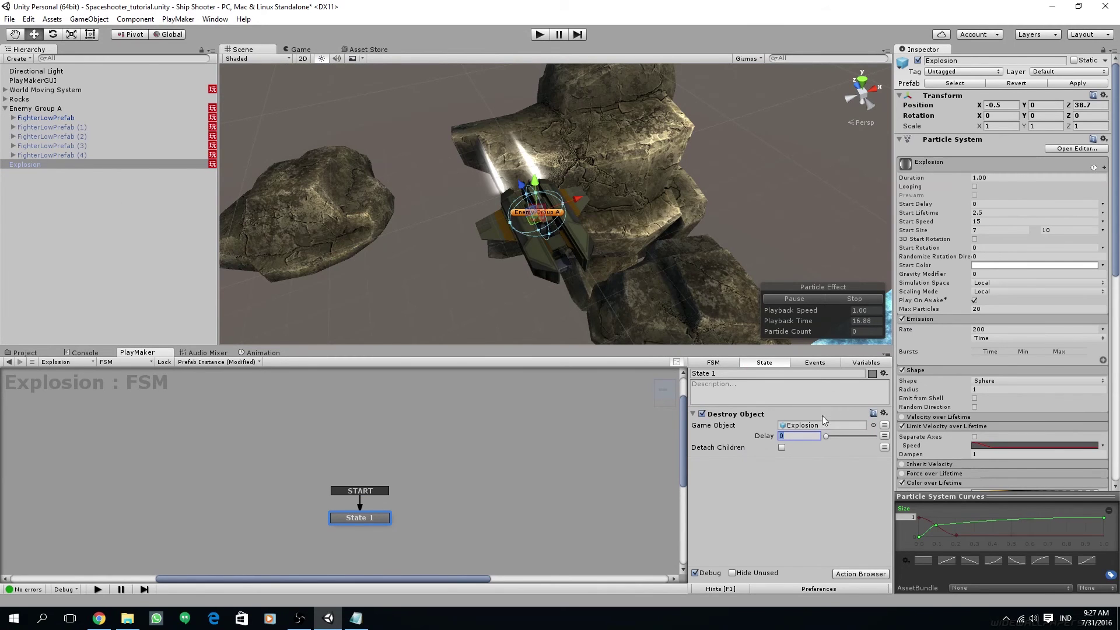
{"action": "type", "text": "3"}
{"action": "middle_click_drag", "start_coordinate": [372, 499], "coordinate": [371, 465]}
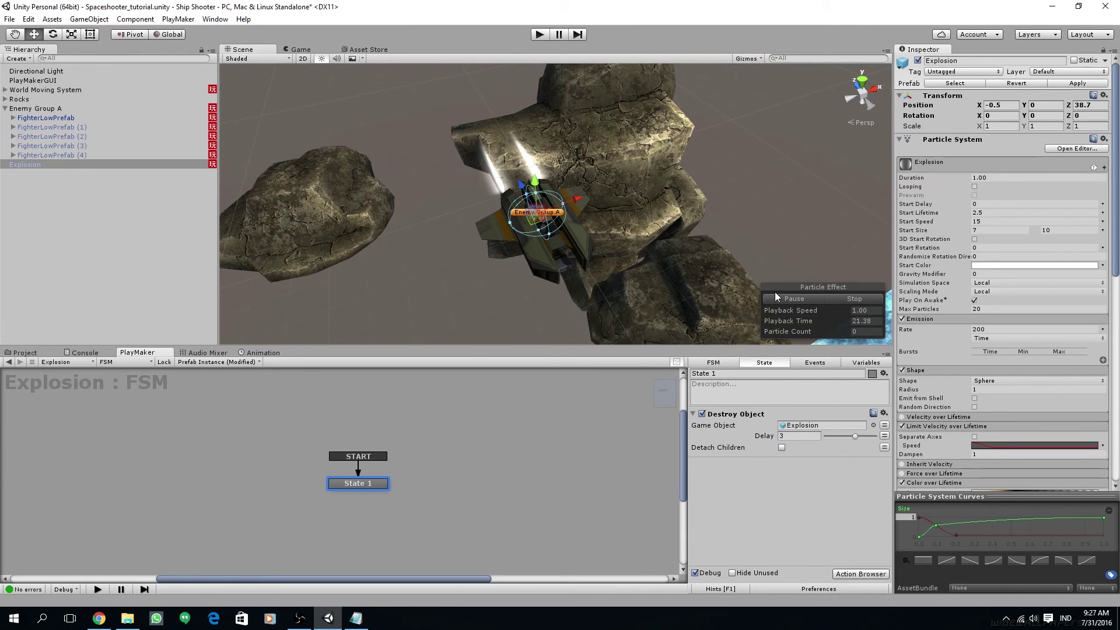
Apply the Explosion instance's changes to its prefab and delete the instance from the scene.
{"action": "left_click", "coordinate": [1082, 84]}
{"action": "left_click", "coordinate": [34, 170]}
{"action": "left_click", "coordinate": [26, 166]}
{"action": "key", "text": "Delete"}
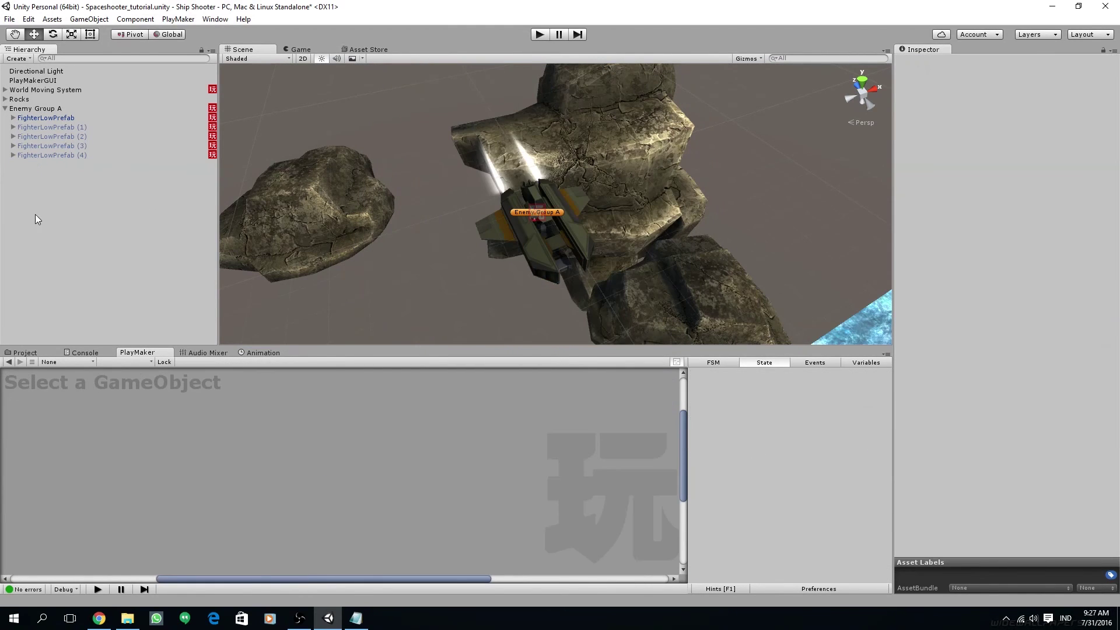
Delete the four duplicate fighters, FighterLowPrefab (1) to (4), from Enemy Group A.
{"action": "left_click", "coordinate": [61, 128]}
{"action": "left_click", "coordinate": [66, 155], "text": "shift"}
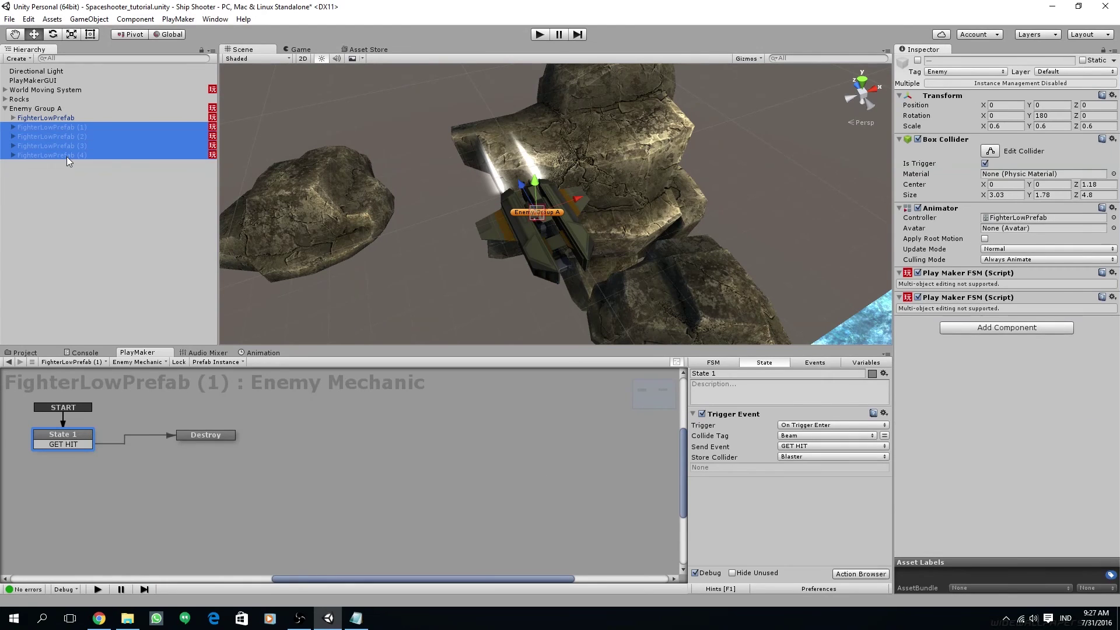
{"action": "key", "text": "Delete"}
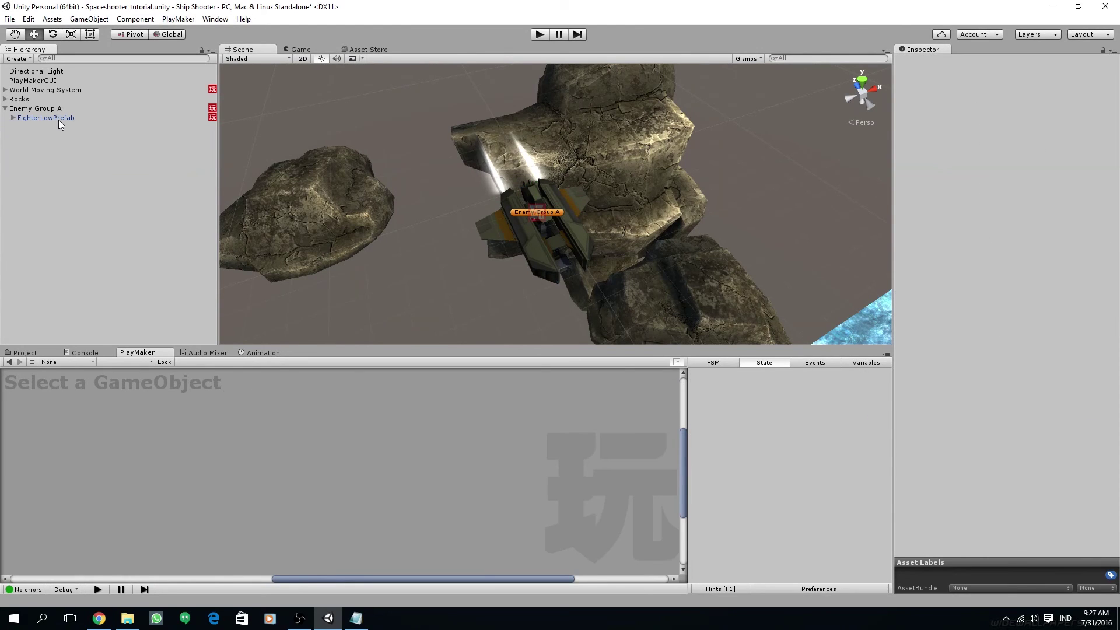
Open the Destroy state of the Enemy Mechanic FSM on the remaining FighterLowPrefab.
{"action": "left_click", "coordinate": [58, 119]}
{"action": "left_click", "coordinate": [173, 398]}
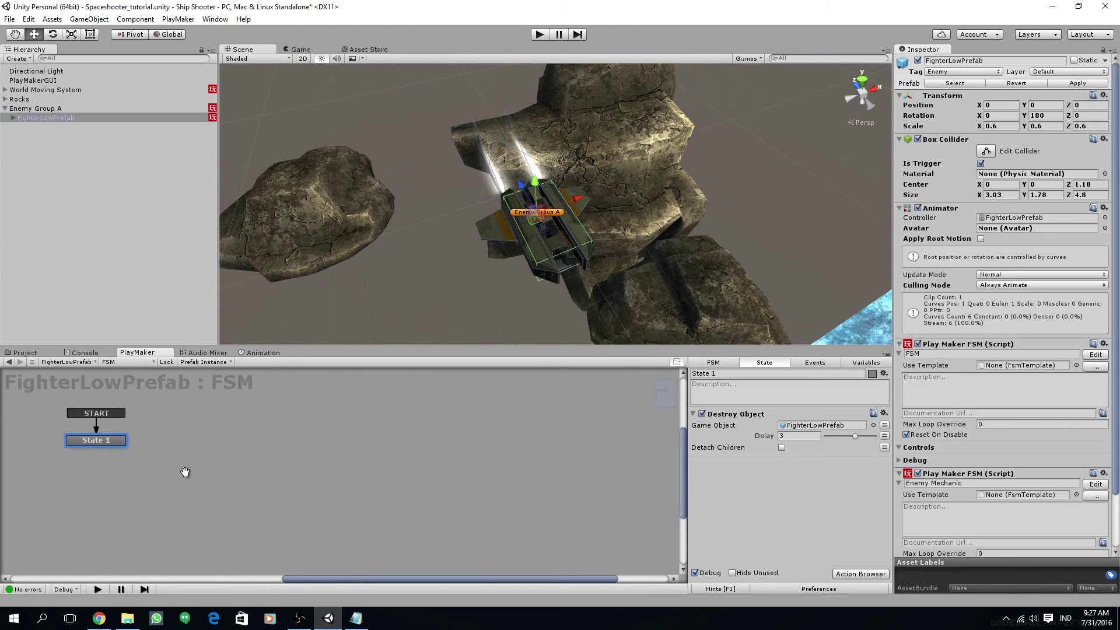
{"action": "left_click", "coordinate": [713, 362]}
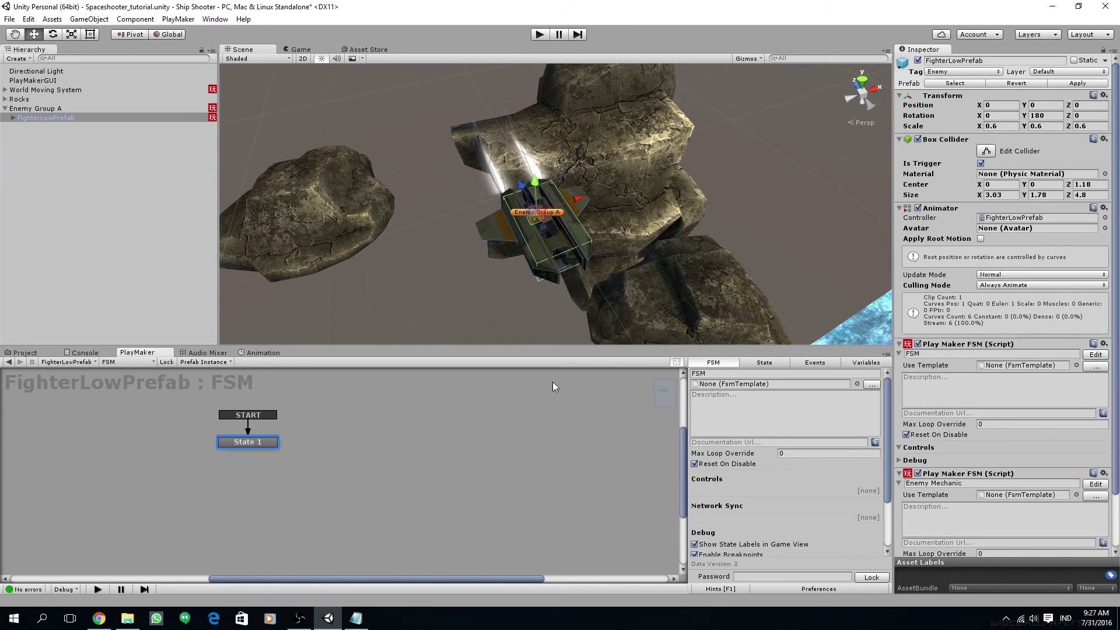
{"action": "left_click", "coordinate": [131, 362]}
{"action": "left_click", "coordinate": [166, 379]}
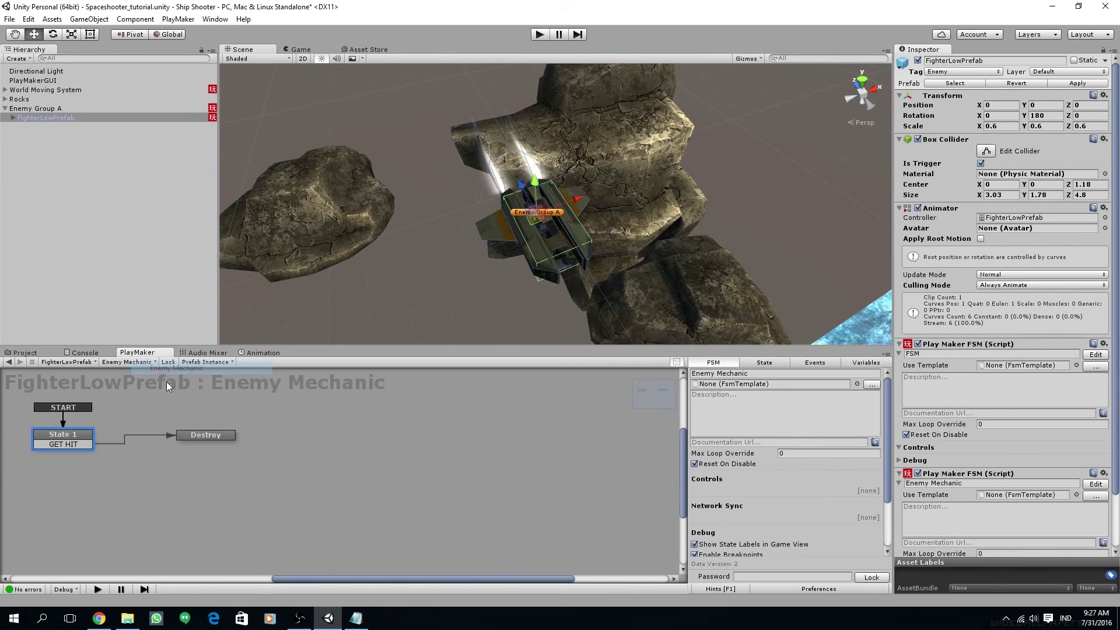
{"action": "left_click", "coordinate": [284, 454]}
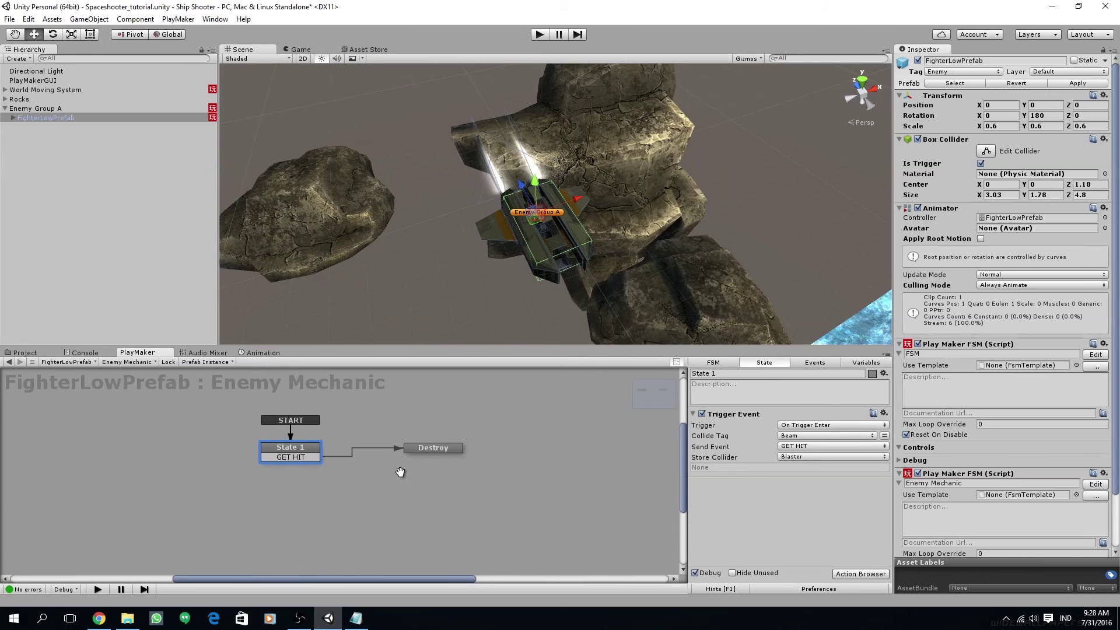
{"action": "left_click_drag", "start_coordinate": [432, 446], "coordinate": [435, 443]}
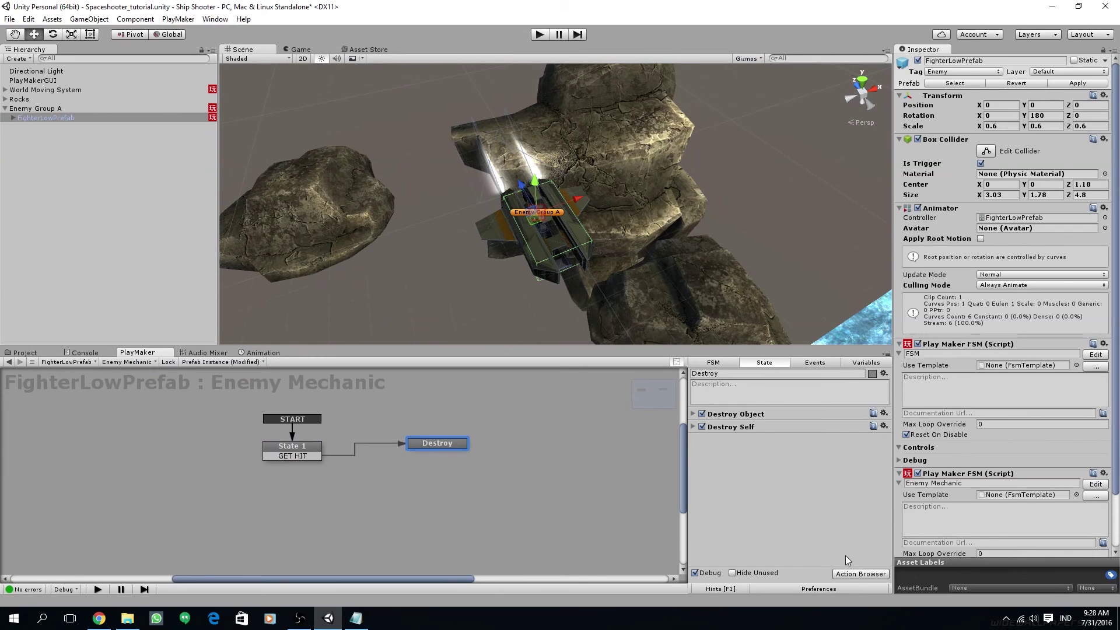
Add a Create Object action to the Destroy state and place it between Destroy Object and Destroy Self.
{"action": "left_click", "coordinate": [861, 574]}
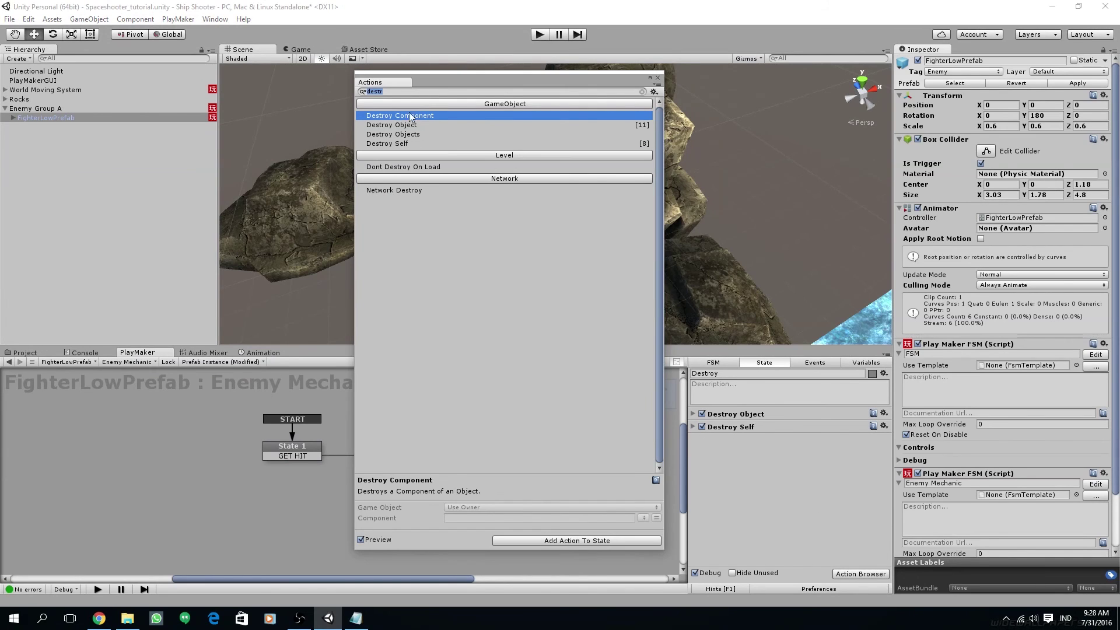
{"action": "type", "text": "cc"}
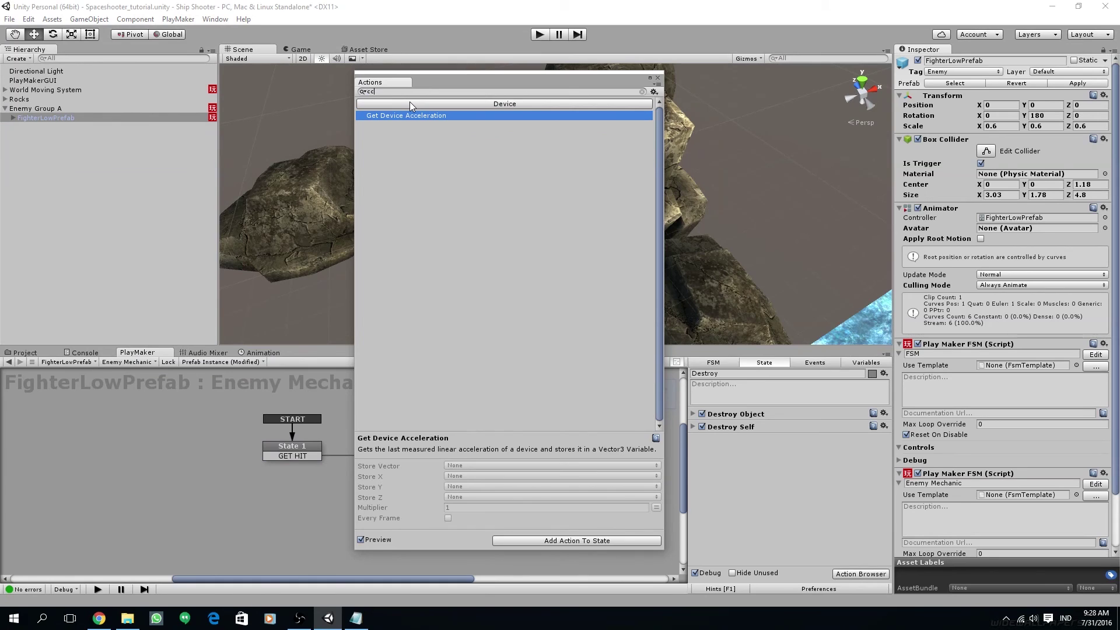
{"action": "key", "text": "BackSpace"}
{"action": "type", "text": "reat"}
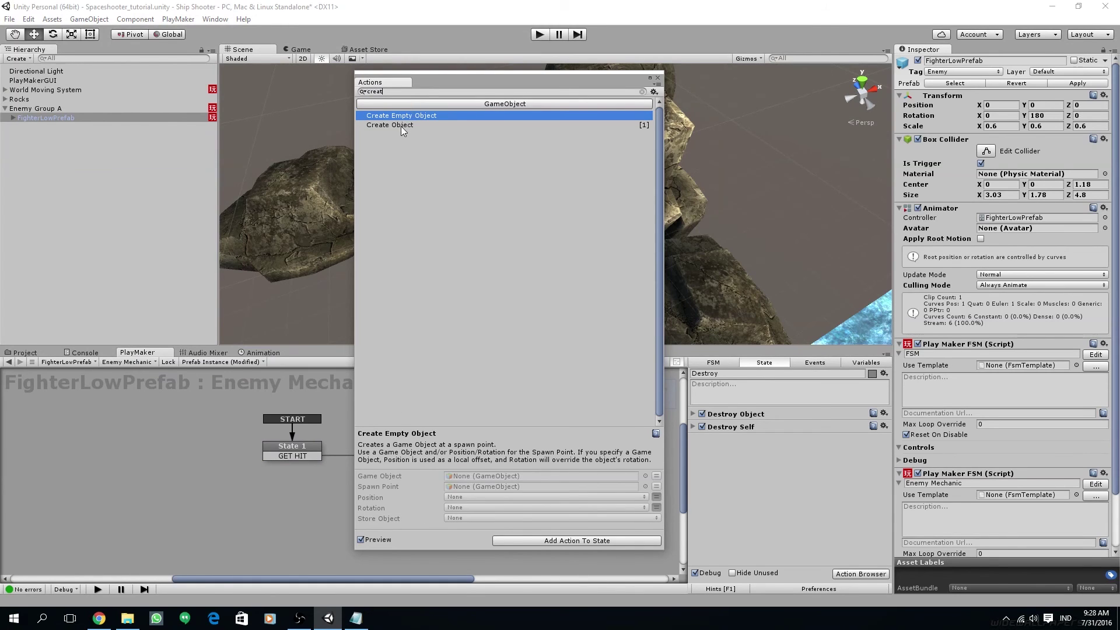
{"action": "double_click", "coordinate": [401, 126]}
{"action": "left_click", "coordinate": [657, 77]}
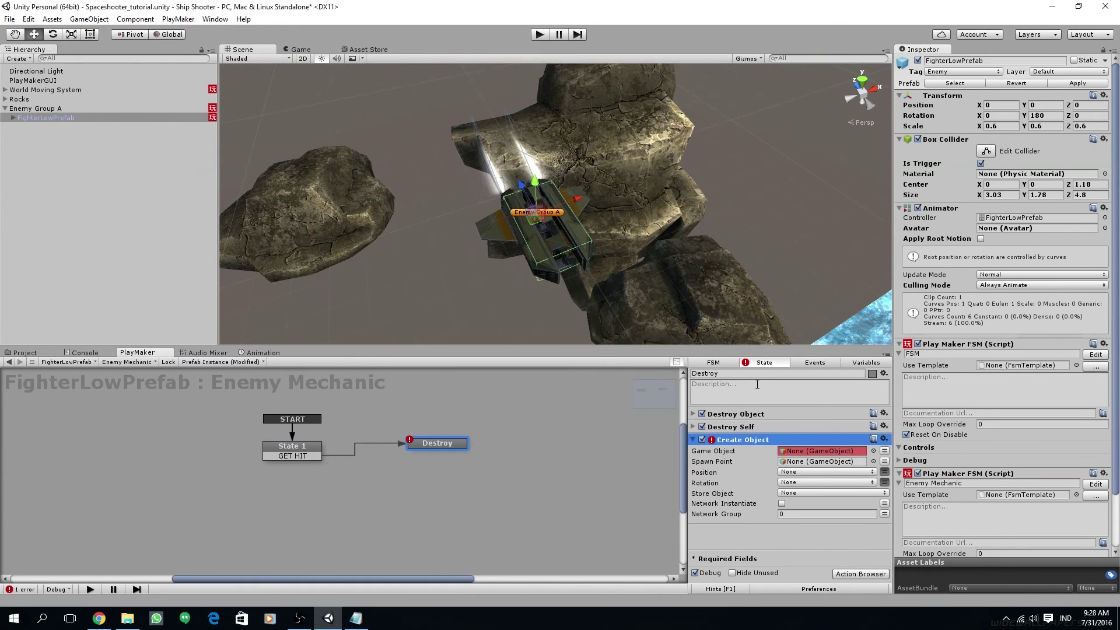
{"action": "left_click_drag", "start_coordinate": [729, 435], "coordinate": [734, 426]}
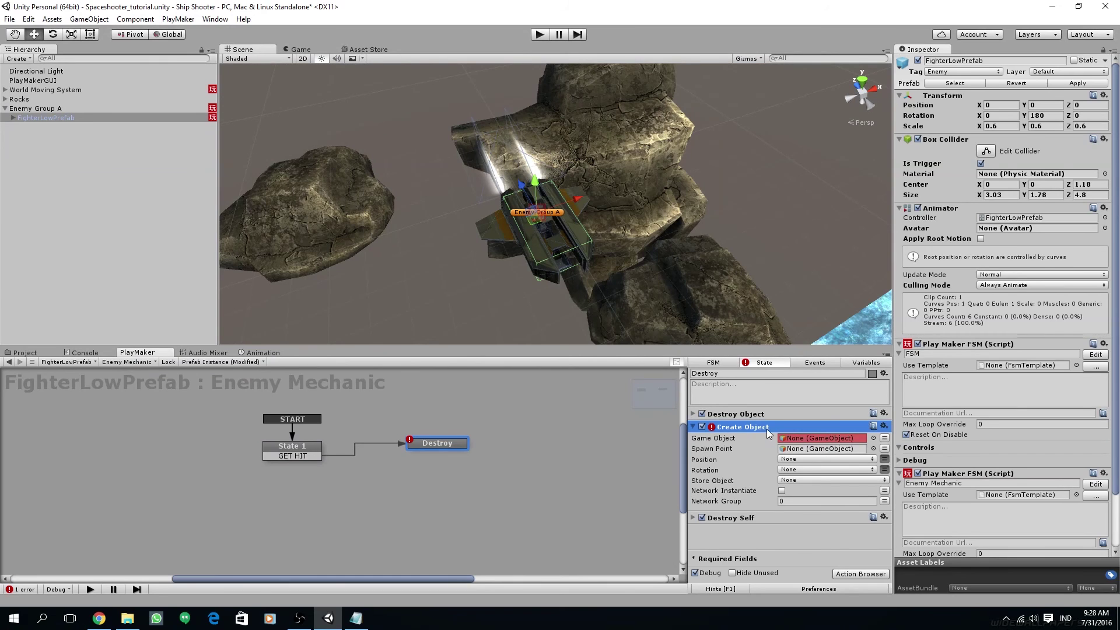
Set the Create Object action's game object to Explosion and its spawn point to FighterLowPrefab.
{"action": "left_click", "coordinate": [874, 438]}
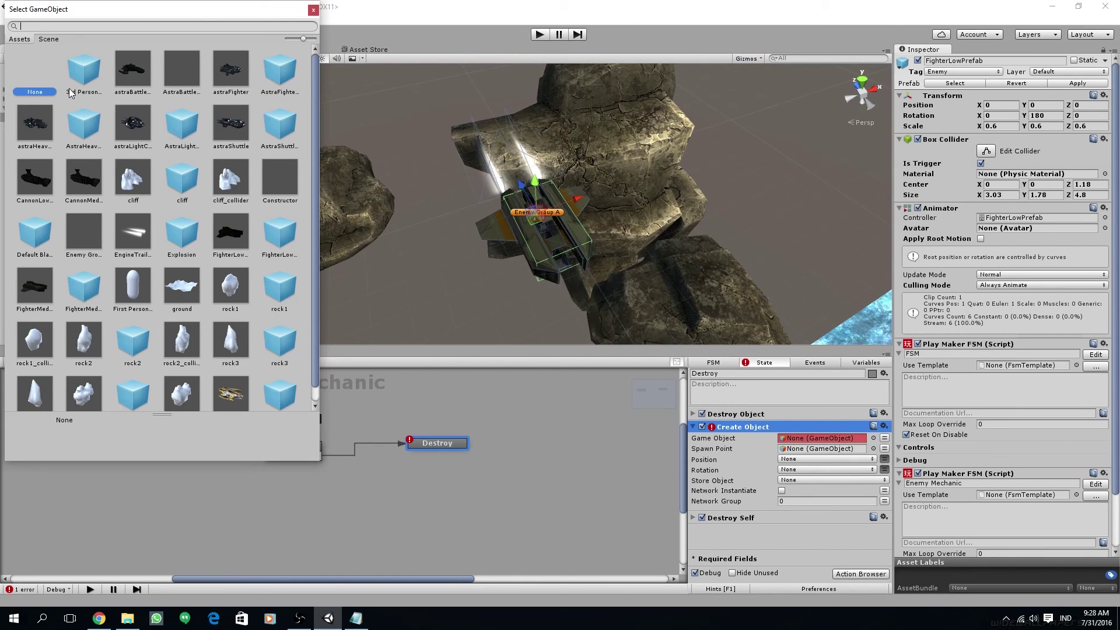
{"action": "scroll", "coordinate": [204, 168], "scroll_direction": "down", "scroll_amount": 1}
{"action": "double_click", "coordinate": [180, 217]}
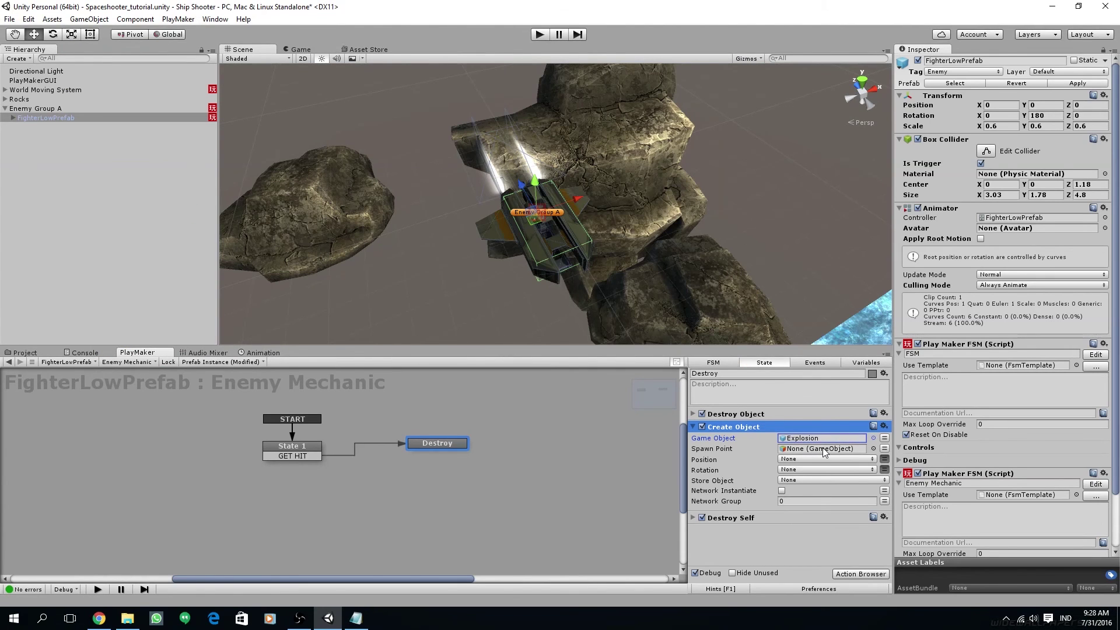
{"action": "left_click_drag", "start_coordinate": [50, 120], "coordinate": [803, 454]}
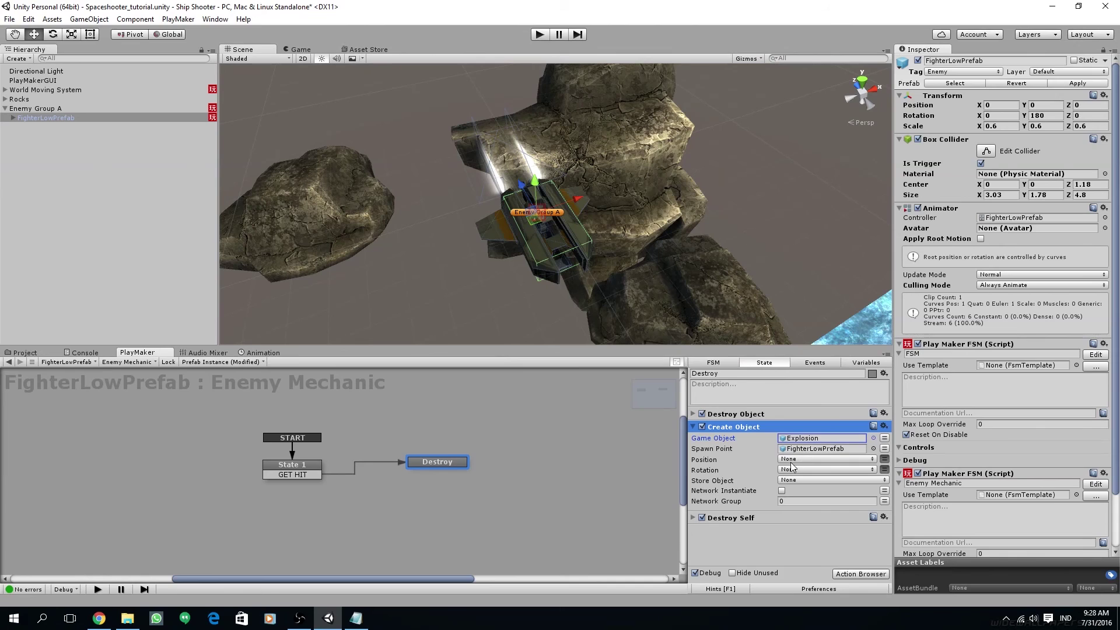
{"action": "left_click", "coordinate": [694, 427]}
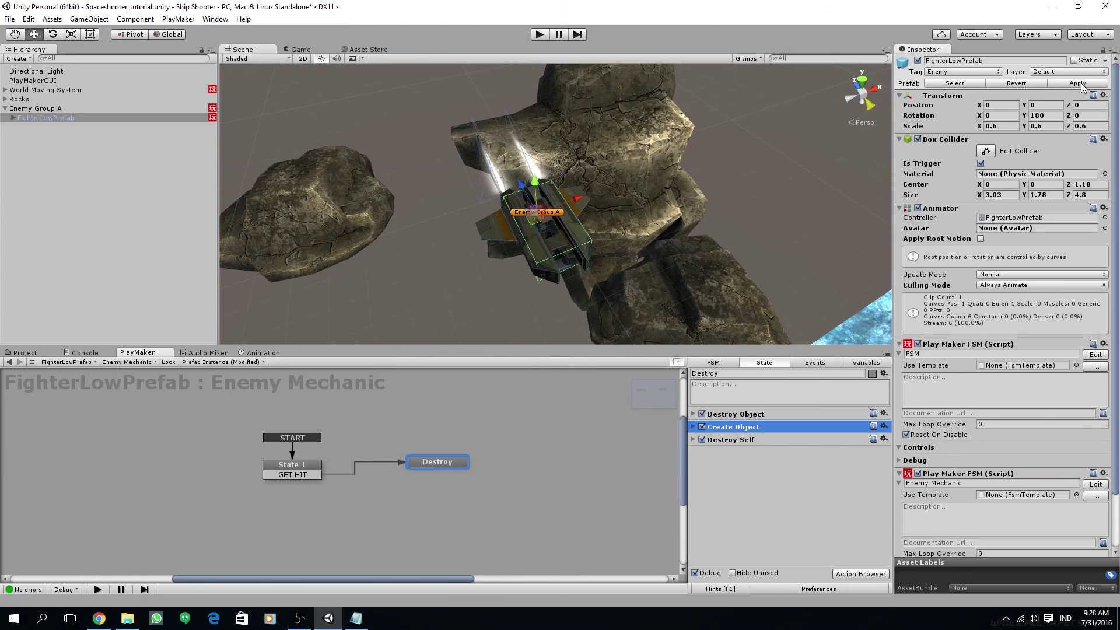
Duplicate FighterLowPrefab four times in Enemy Group A and deactivate all five fighters.
{"action": "left_click", "coordinate": [40, 117]}
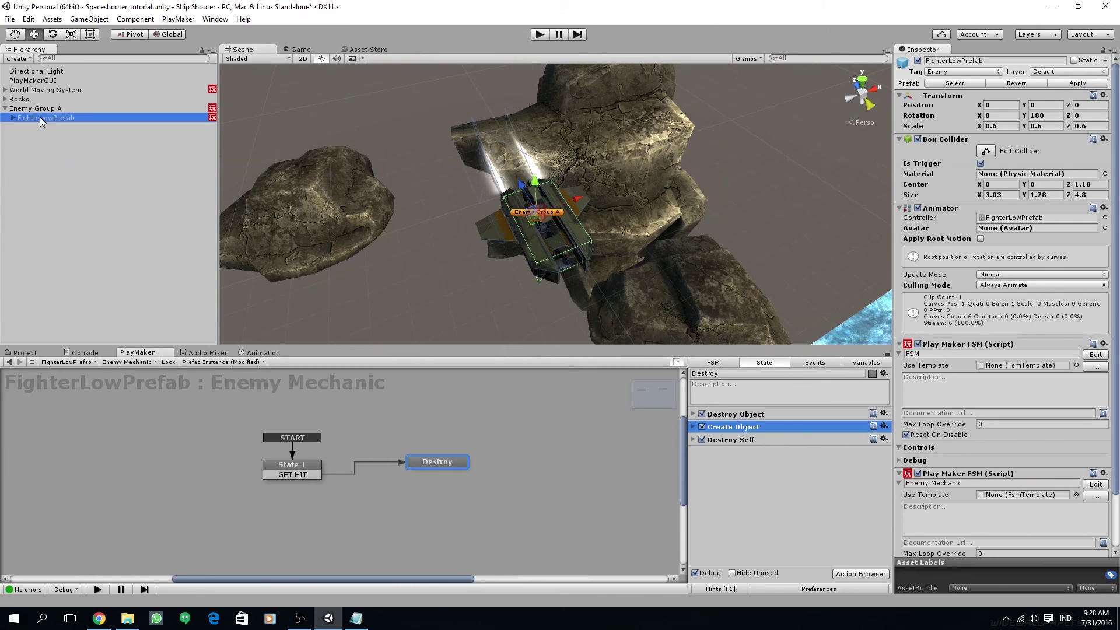
{"action": "left_click", "coordinate": [9, 166]}
{"action": "left_click", "coordinate": [40, 116]}
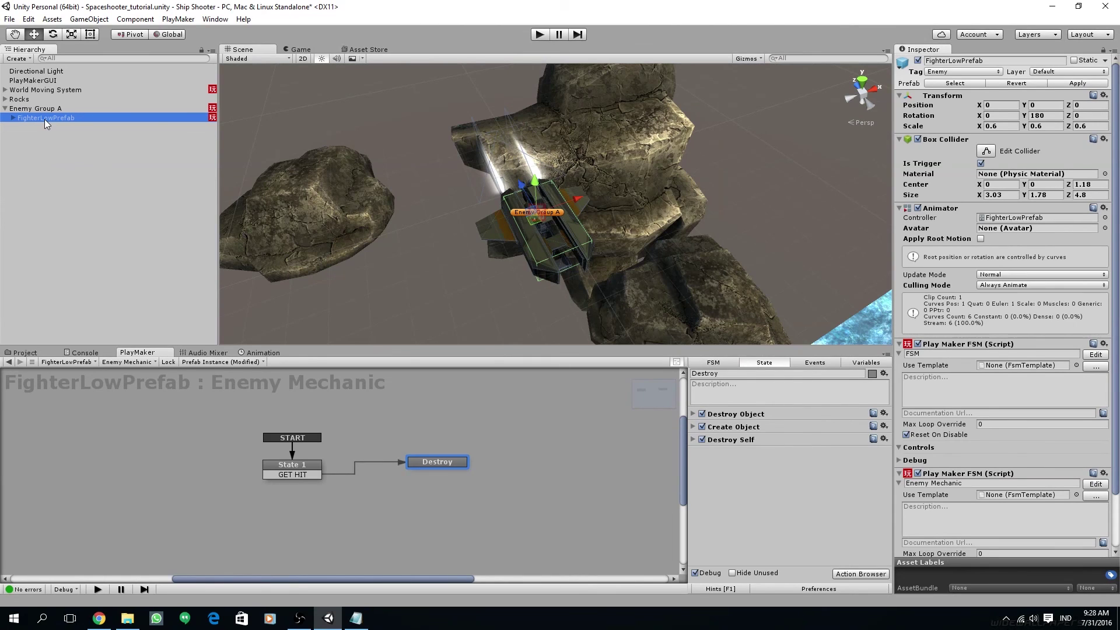
{"action": "key", "text": "ctrl+d"}
{"action": "key", "text": "ctrl+d"}
{"action": "key", "text": "ctrl+d"}
{"action": "key", "text": "ctrl+d"}
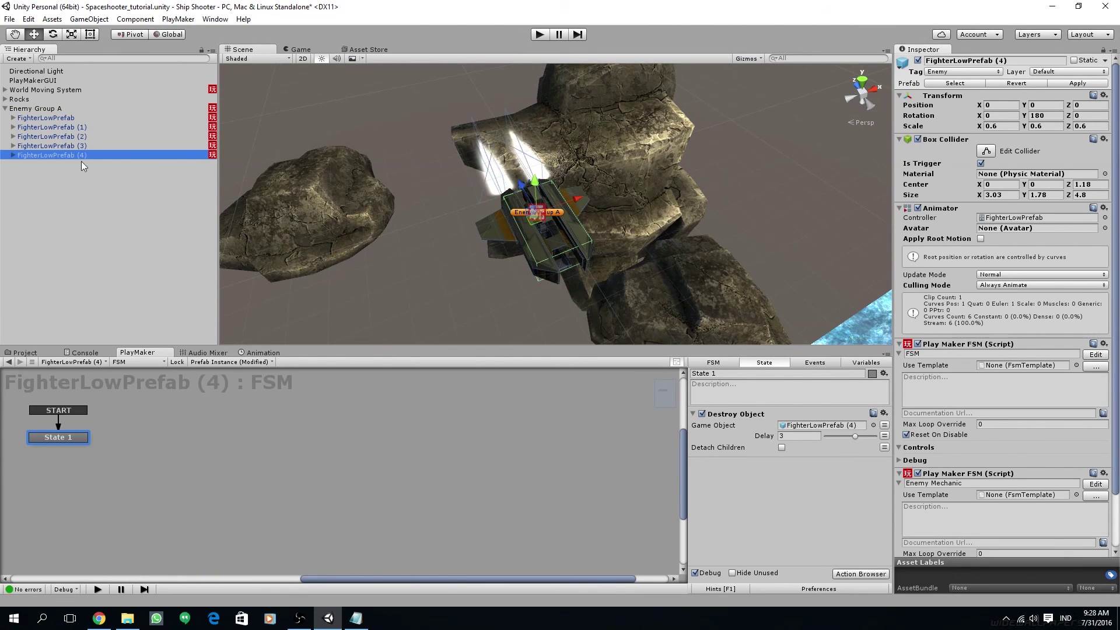
{"action": "left_click", "coordinate": [65, 119], "text": "shift"}
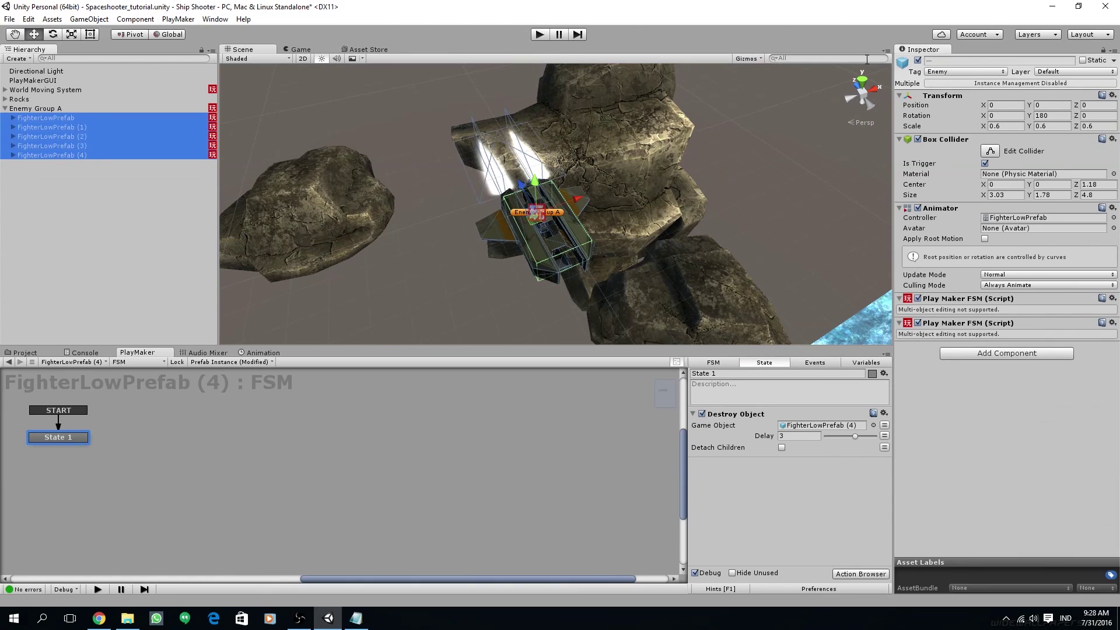
{"action": "left_click", "coordinate": [918, 61]}
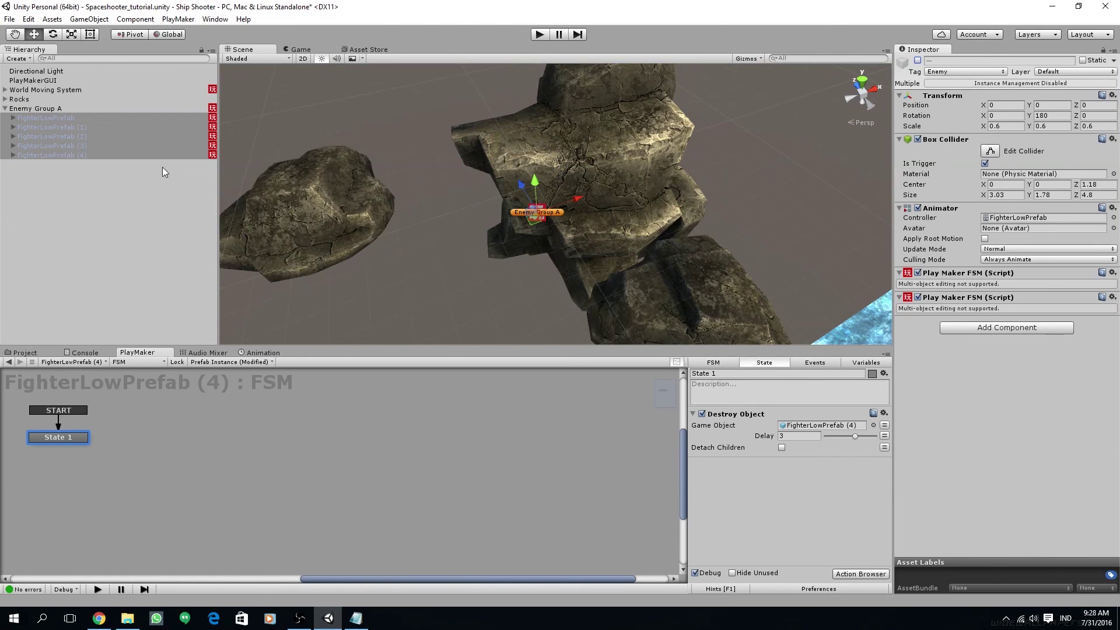
Play-test the scene to check the enemy explosions, and stop the game.
{"action": "left_click", "coordinate": [539, 34]}
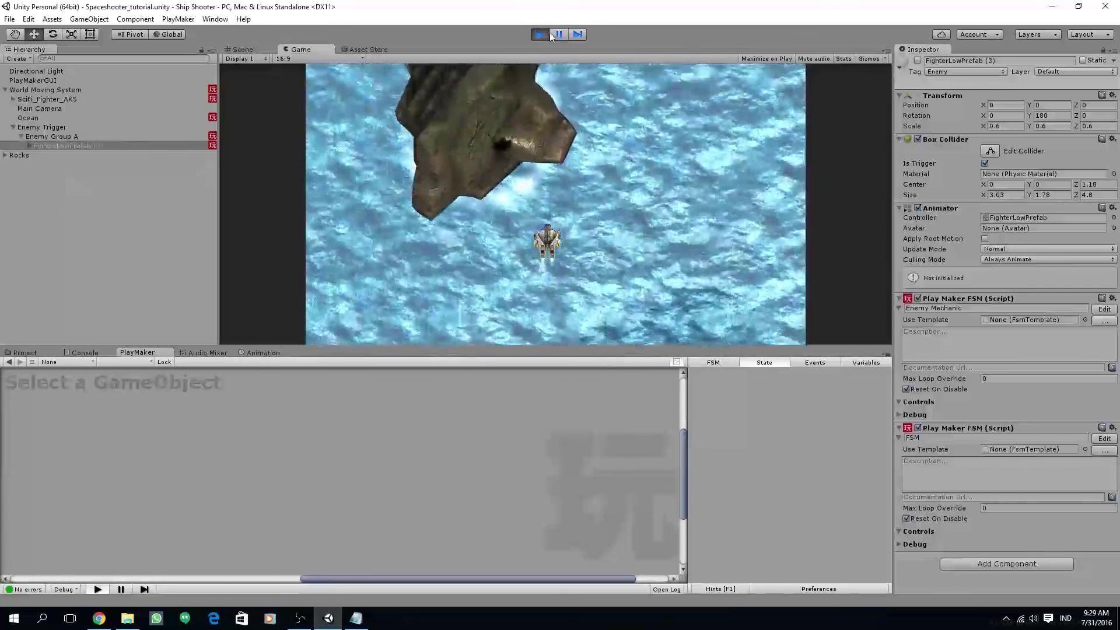
{"action": "left_click", "coordinate": [541, 33]}
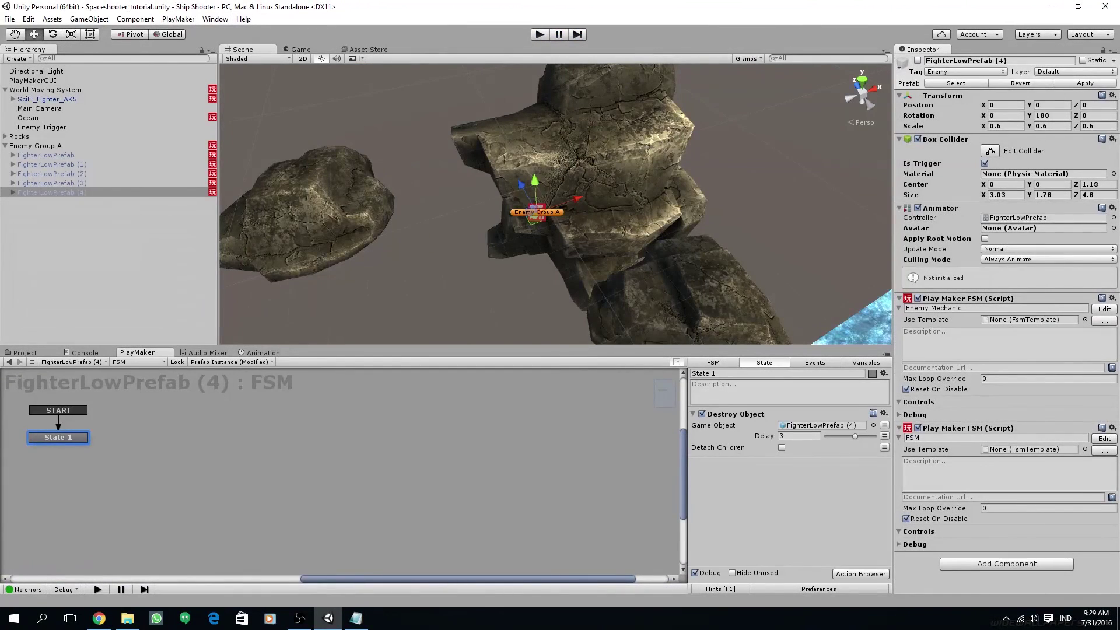